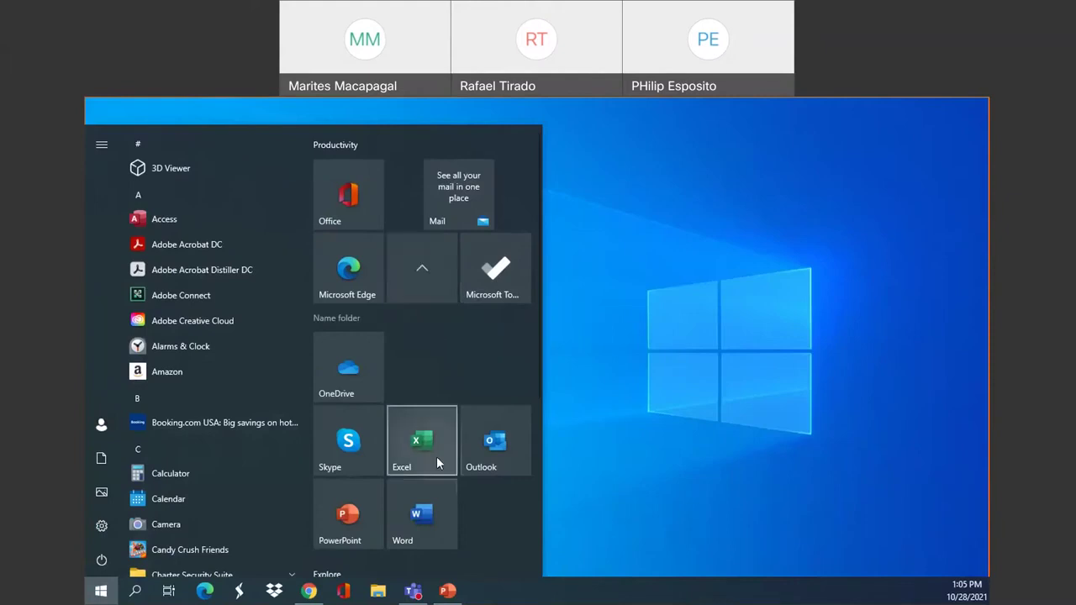
- Start Excel and maximize its window
click(425, 461)
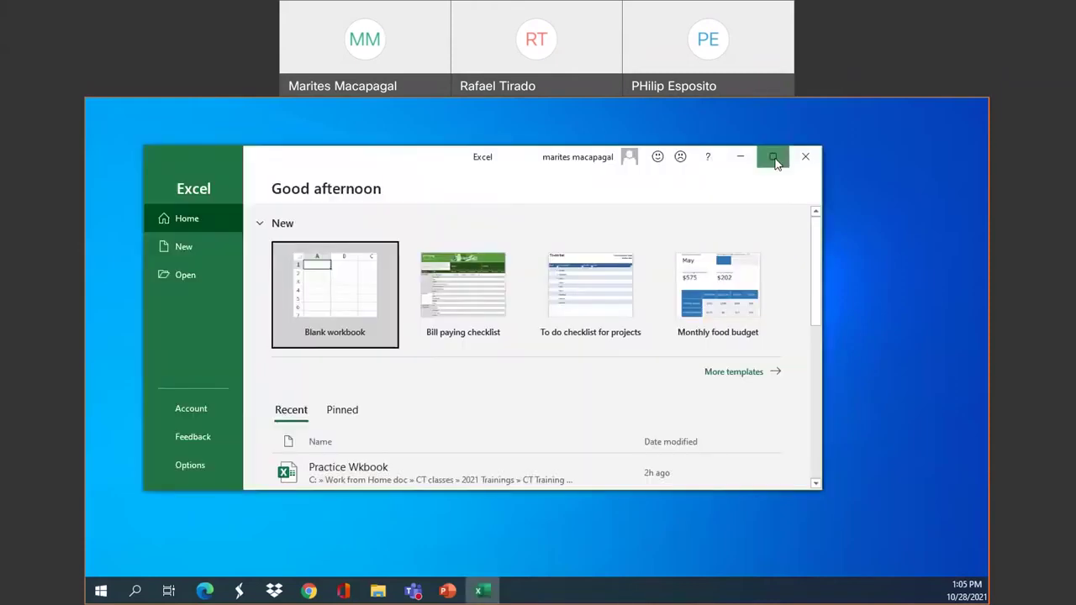
click(774, 154)
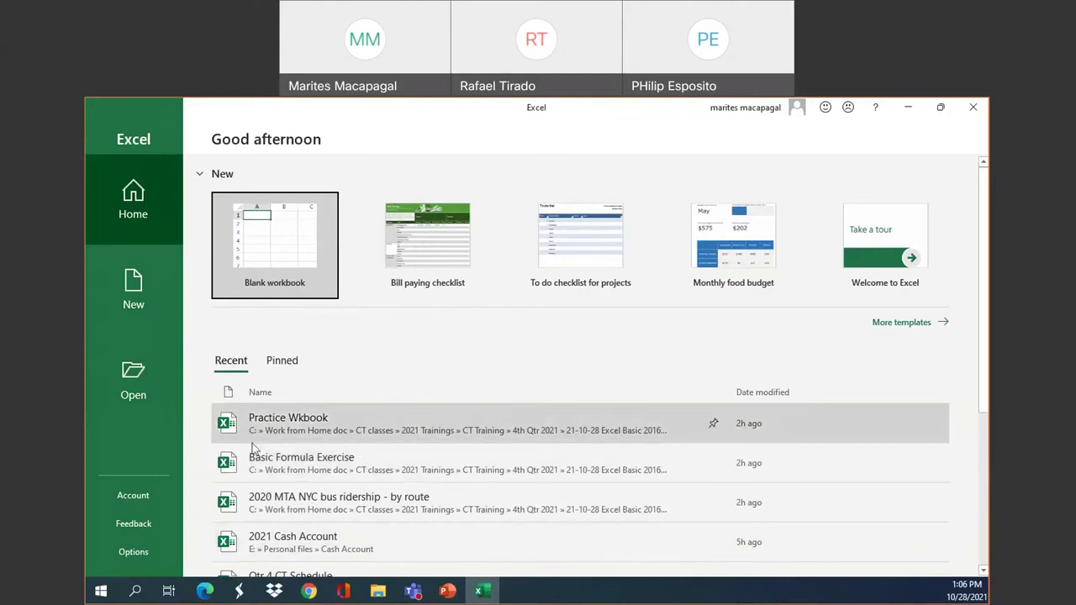
- Check the list of pinned workbooks on the start screen and return to the recent workbooks
click(281, 362)
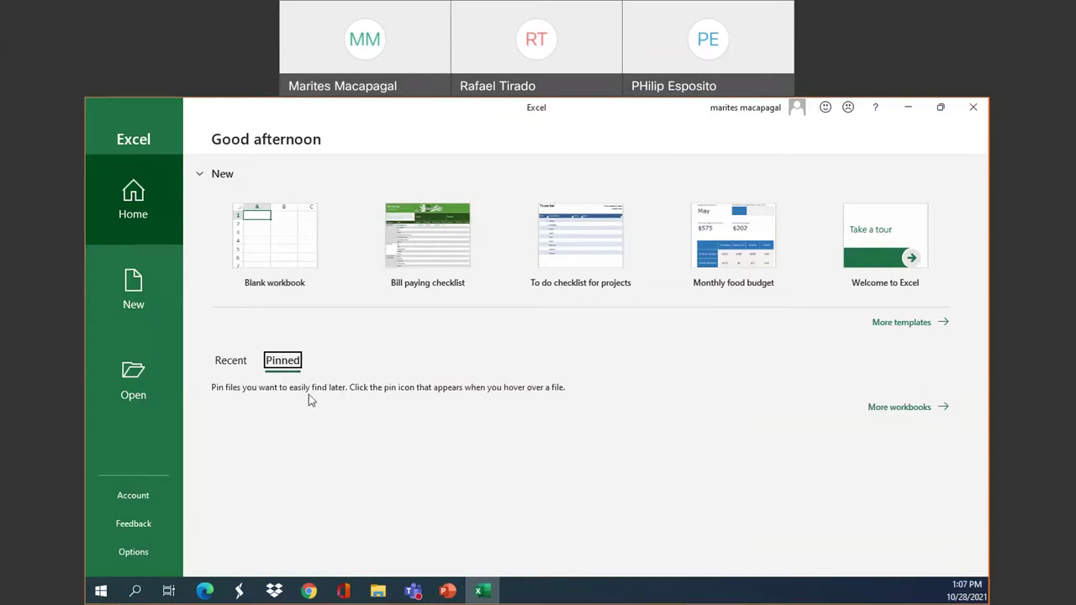
click(226, 367)
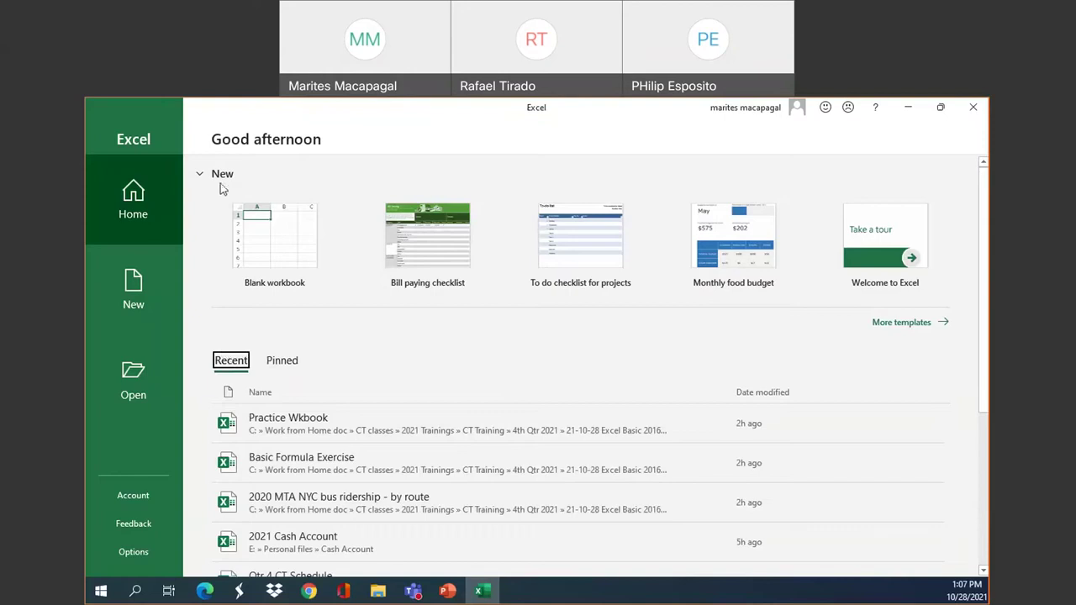
- Show the full template gallery and search the online templates for "Inventory"
click(915, 330)
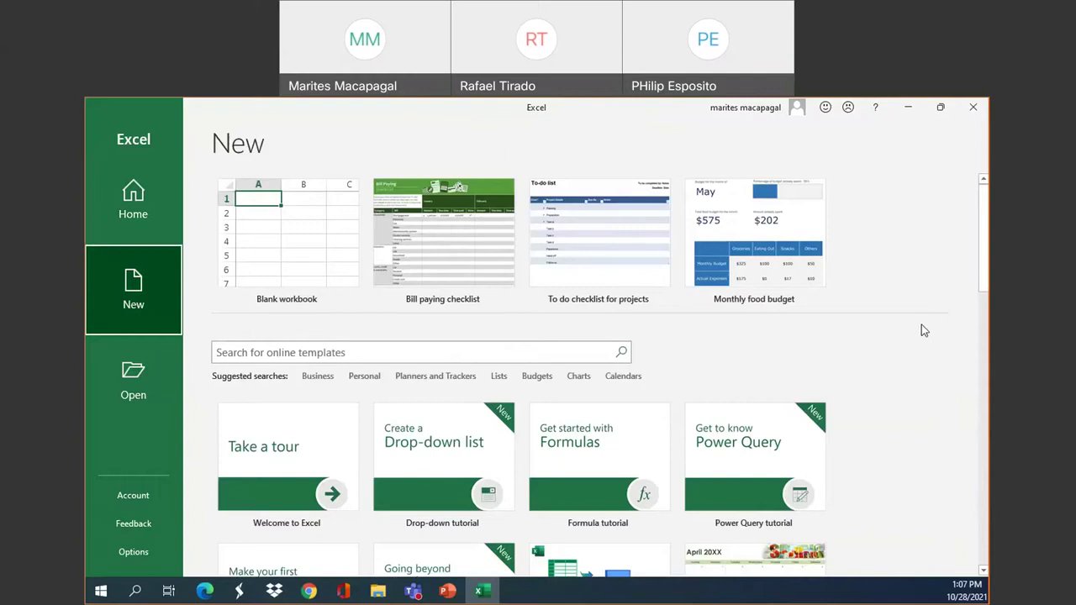
mouse_move(985, 222)
mouse_down()
mouse_move(988, 496)
mouse_move(977, 215)
mouse_up()
click(271, 354)
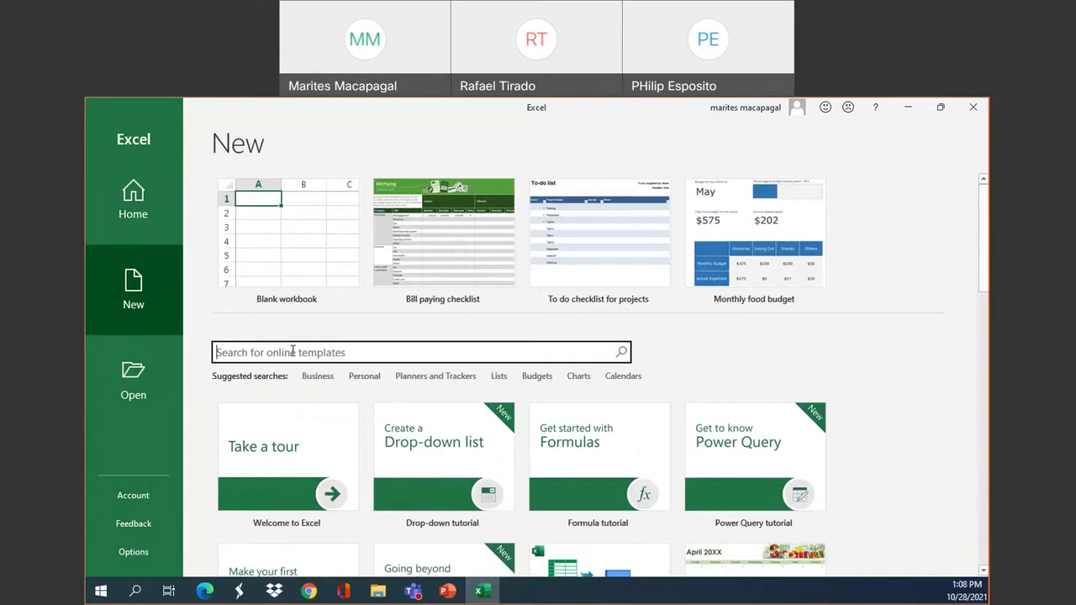
text(Inventory)
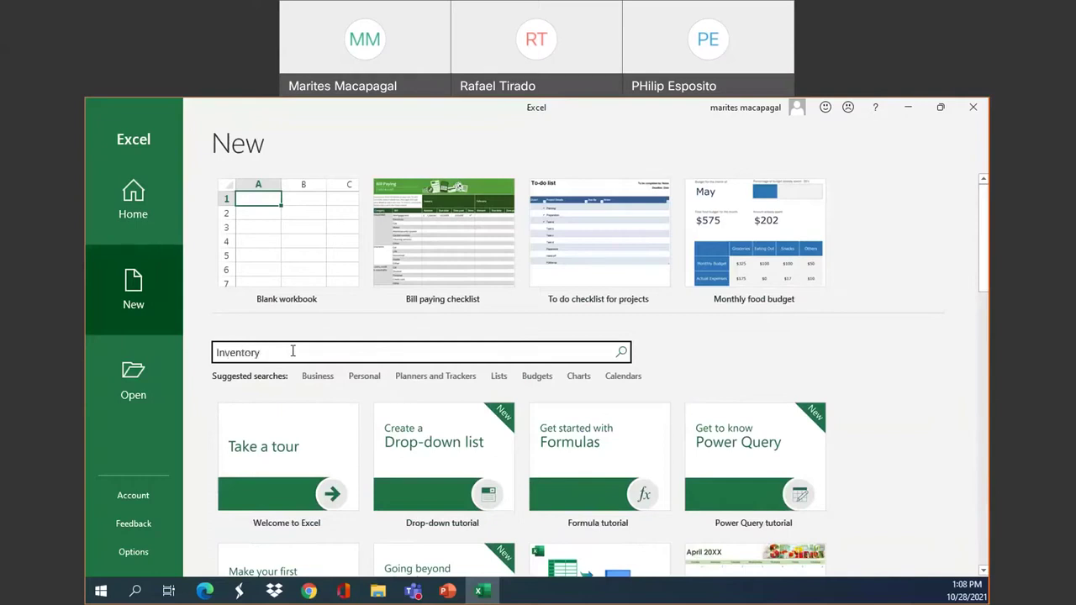
click(622, 354)
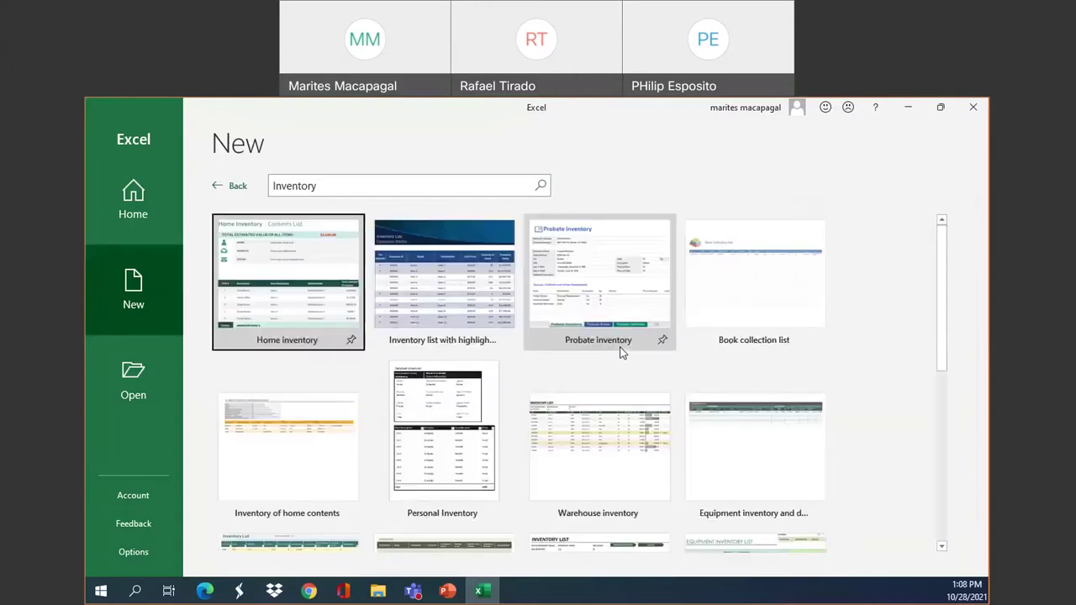
- Create a new workbook from the Warehouse inventory template found among the inventory templates
drag(943, 242, 951, 364)
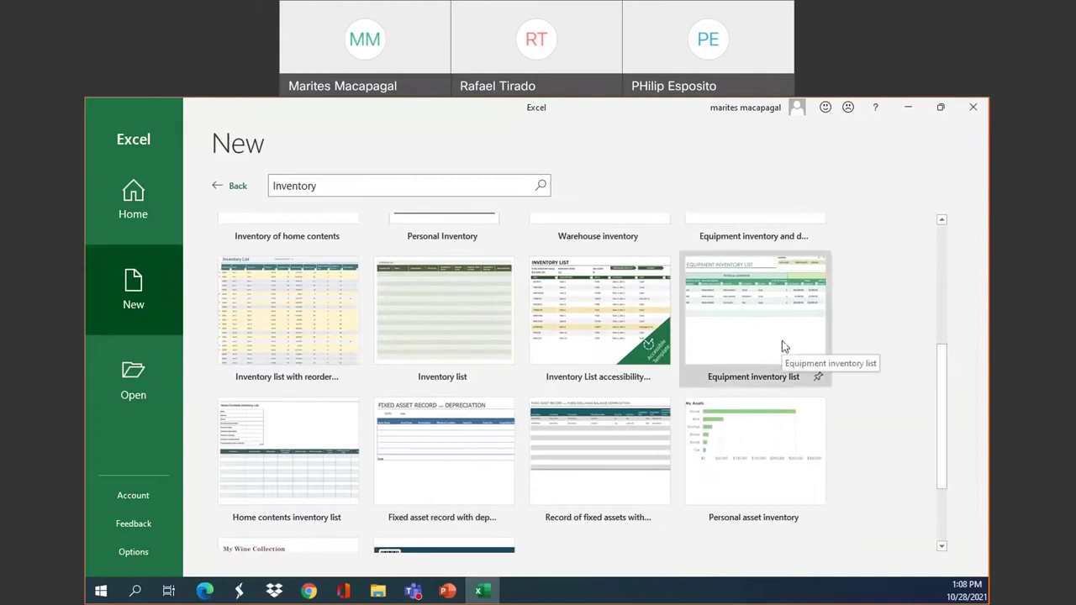
drag(942, 376, 954, 411)
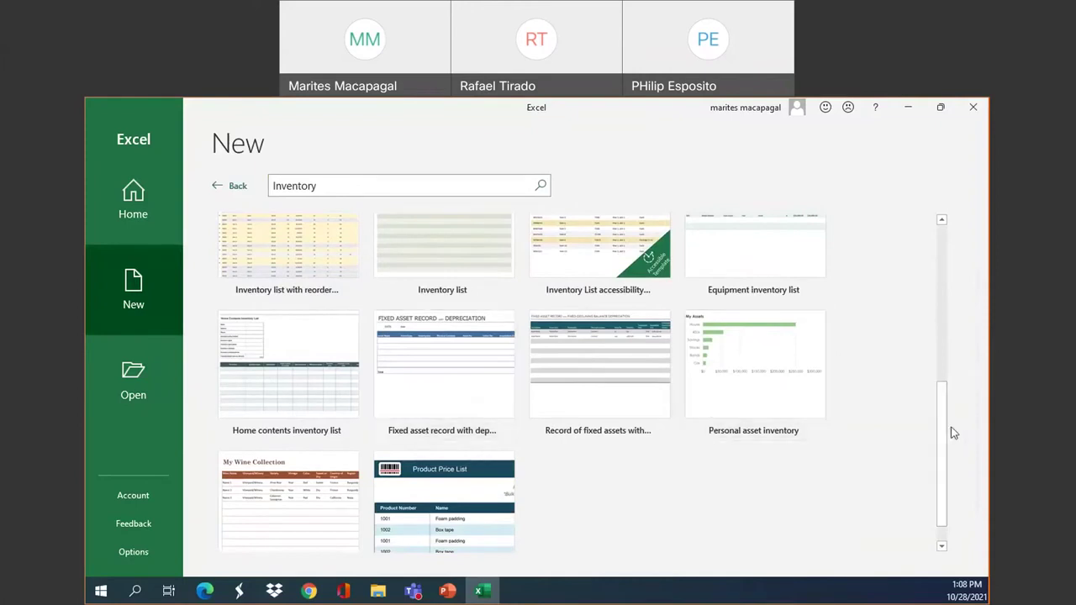
drag(945, 427, 962, 341)
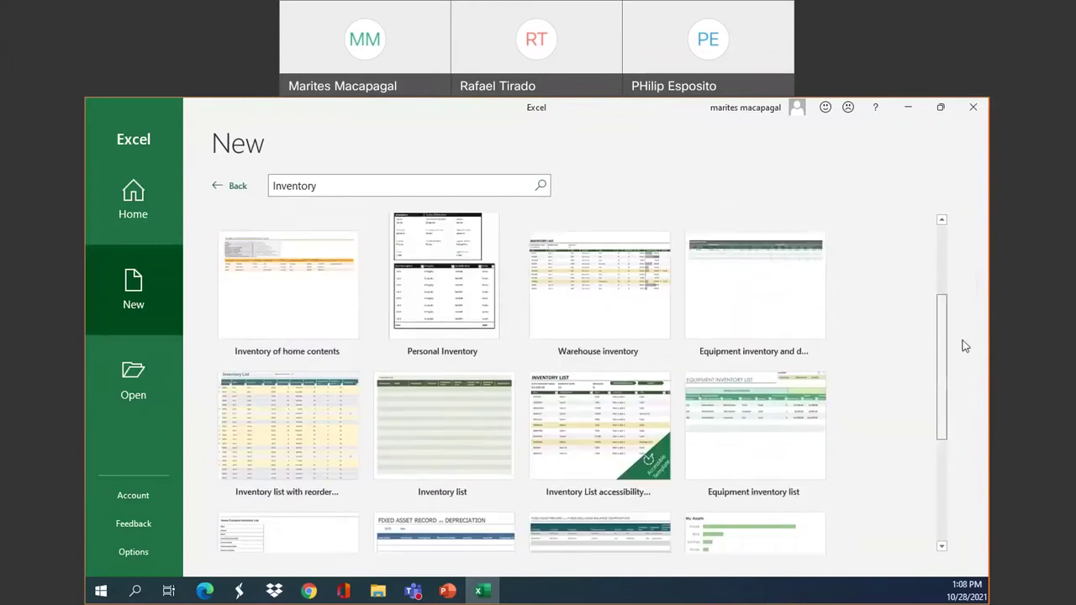
scroll(966, 335, up, 1)
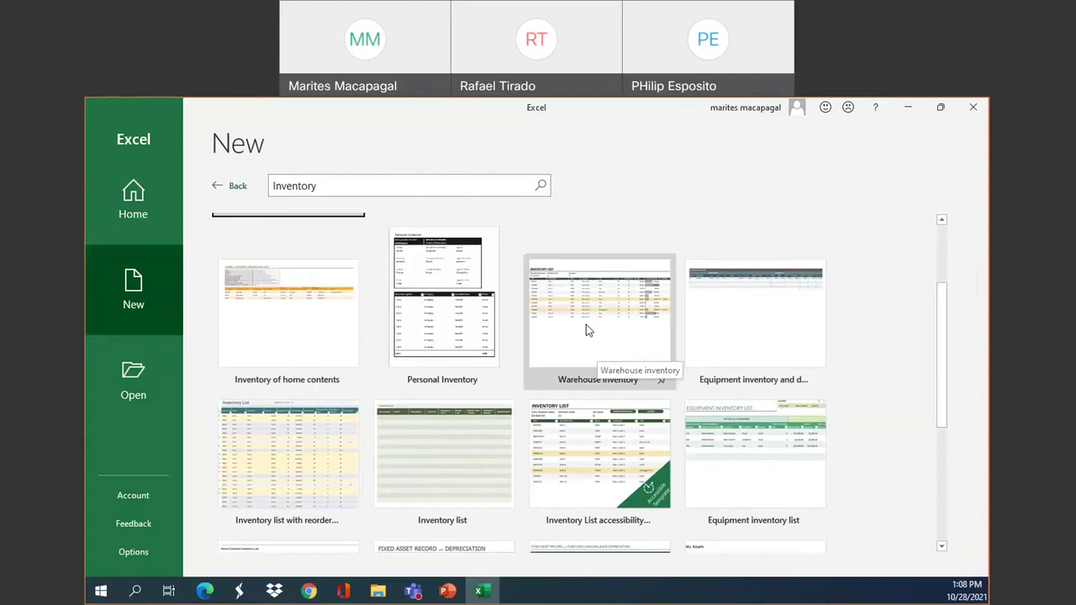
click(588, 330)
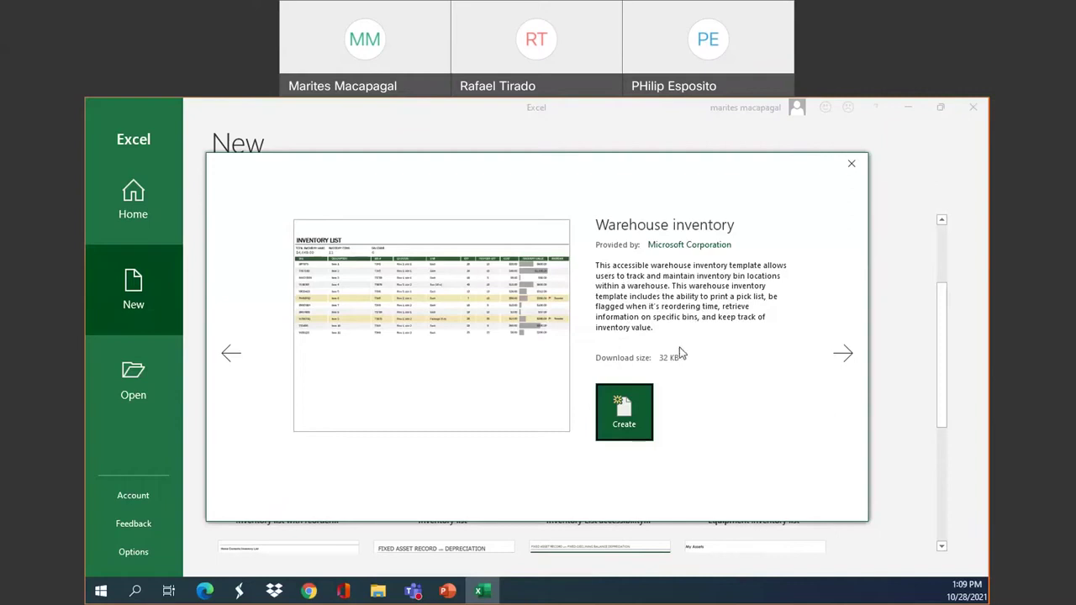
click(625, 413)
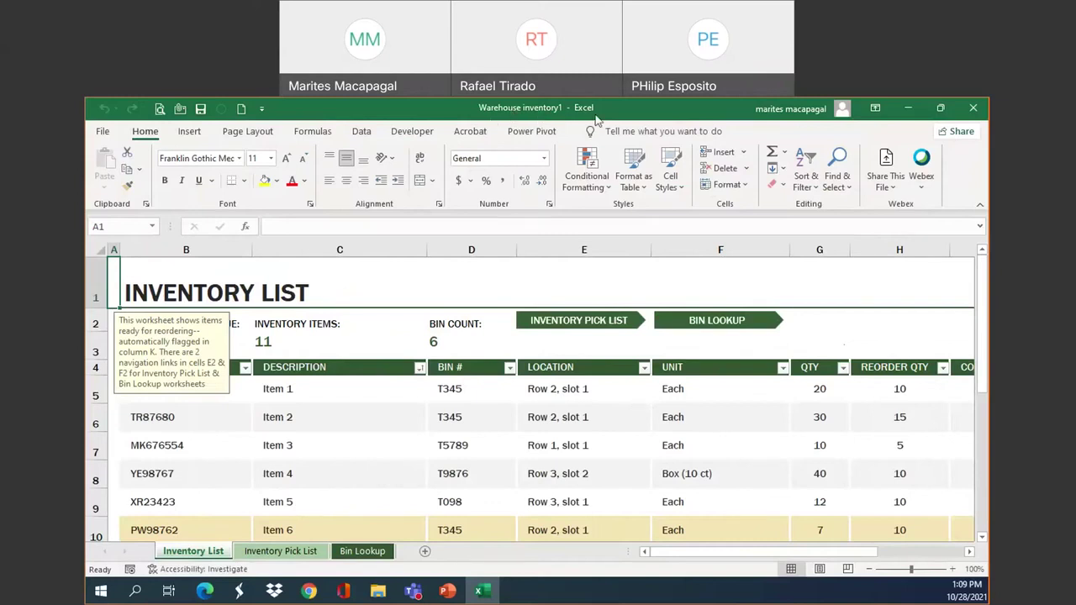
- Look through the Inventory List, Inventory Pick List and Bin Lookup worksheets of the warehouse inventory workbook
drag(983, 270, 985, 324)
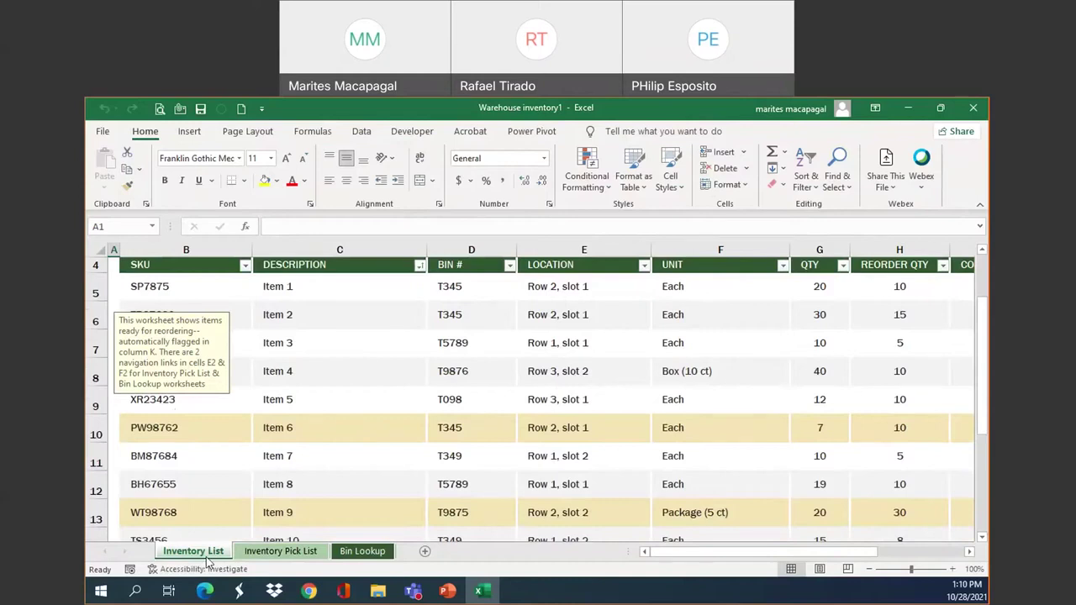
click(259, 559)
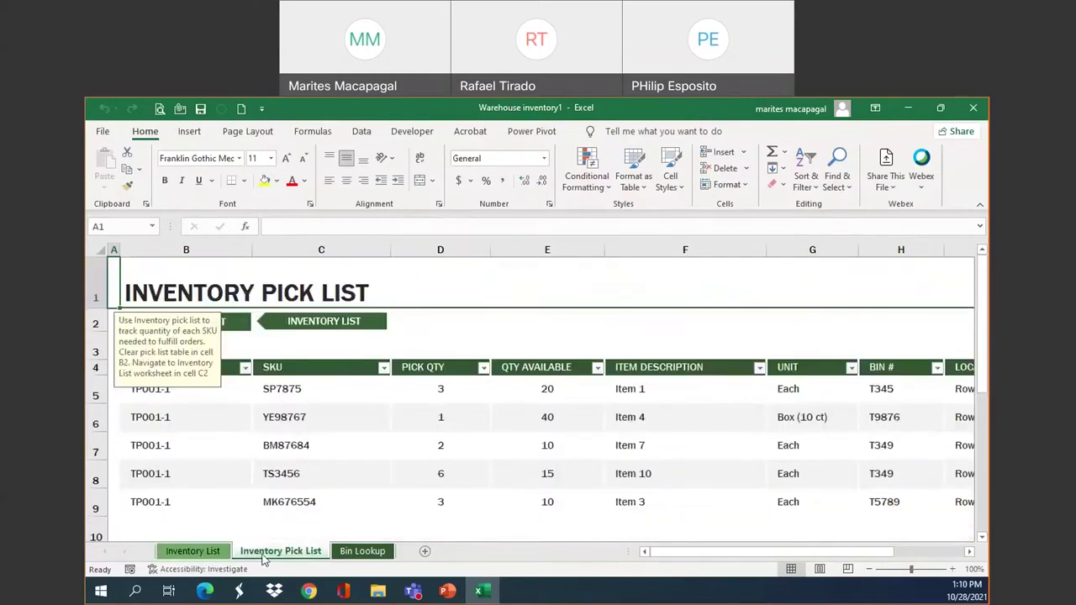
click(349, 557)
click(280, 555)
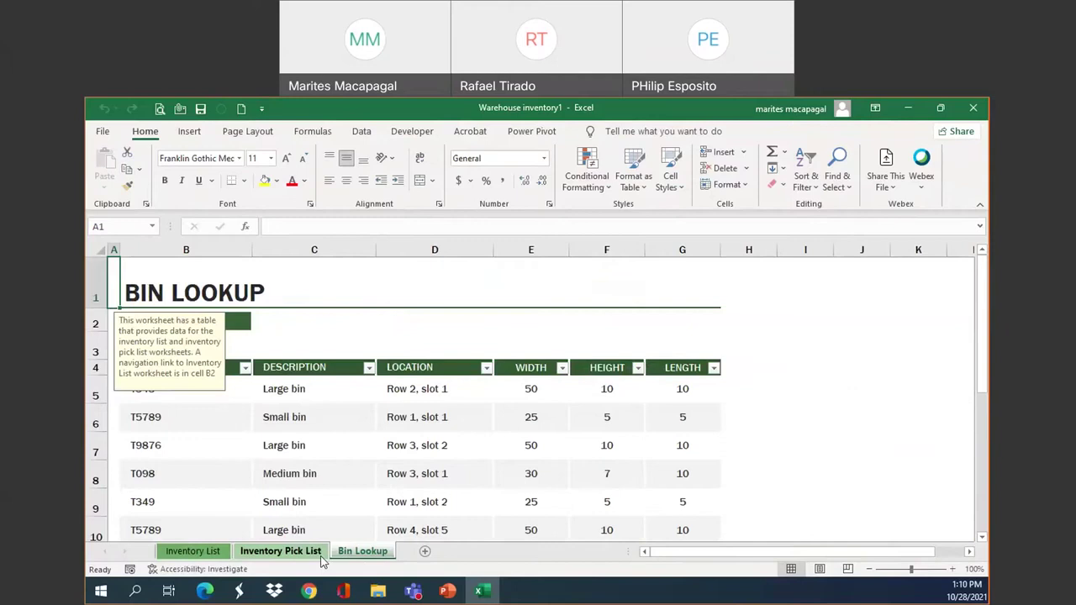
click(202, 555)
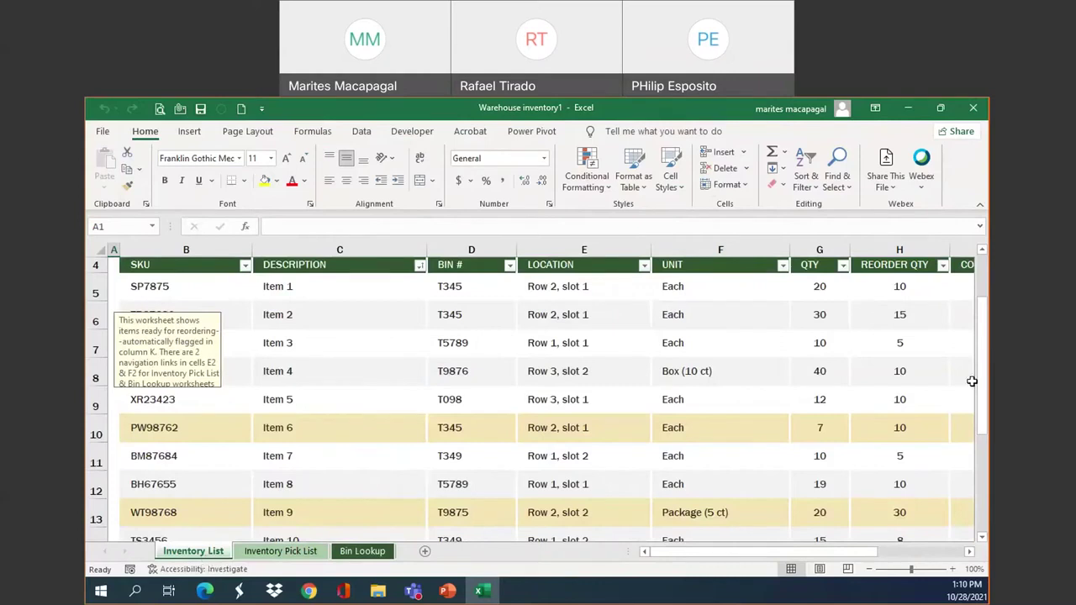
drag(987, 379, 985, 323)
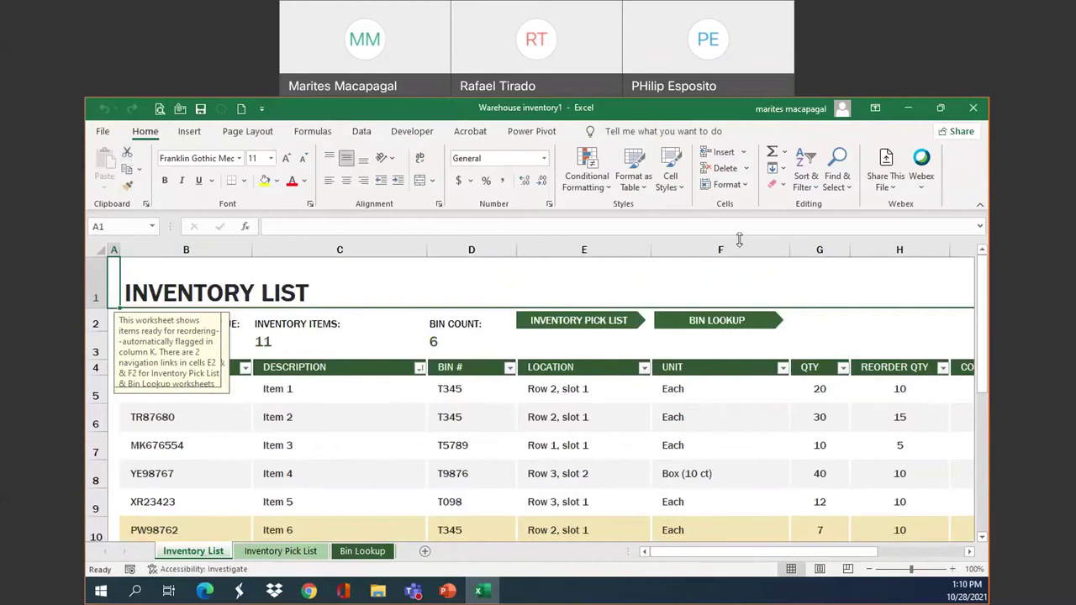
- Close the warehouse inventory workbook and open a blank workbook
click(102, 133)
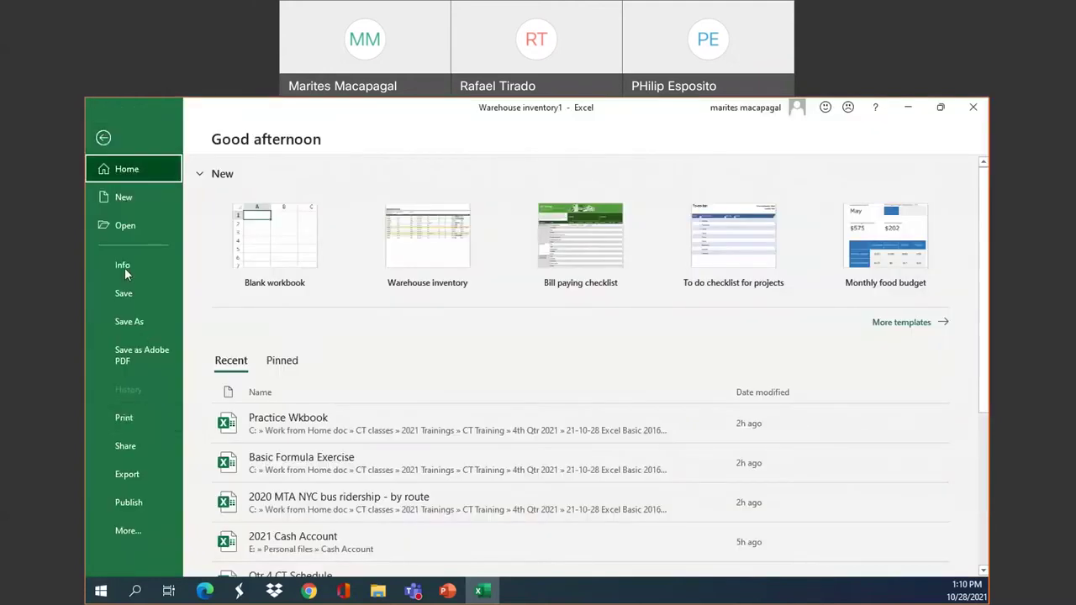
click(104, 137)
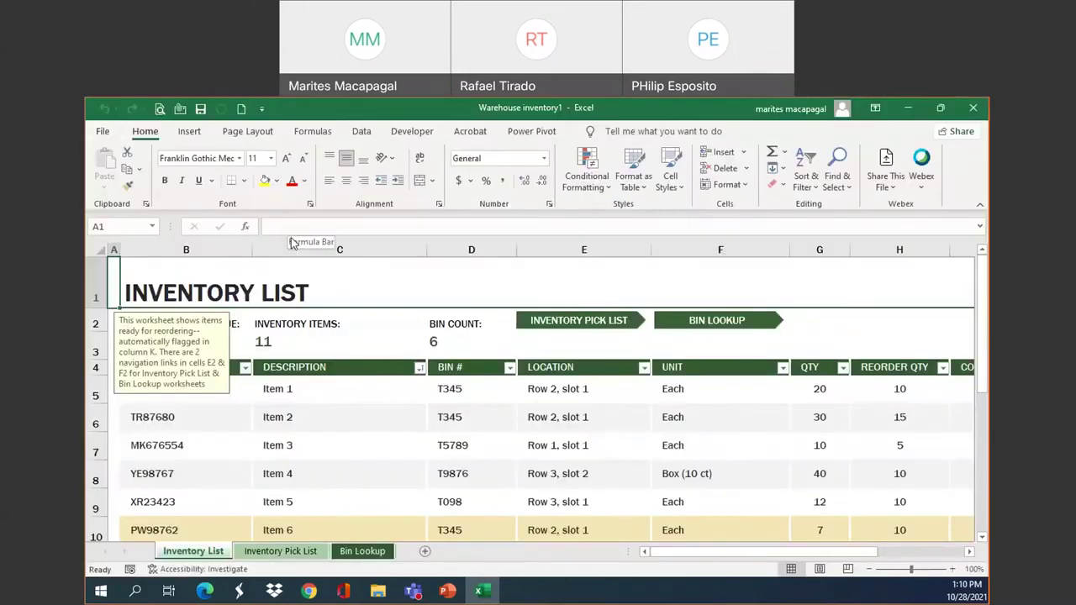
key(ctrl+w)
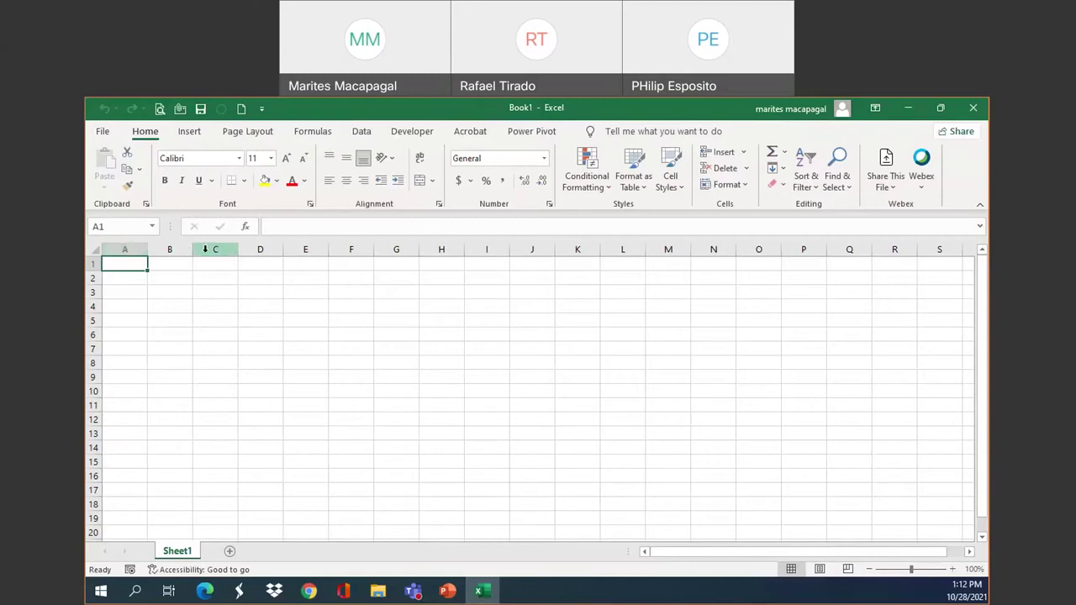
- Select the whole columns A, B, C and D of the blank sheet one after another
click(133, 242)
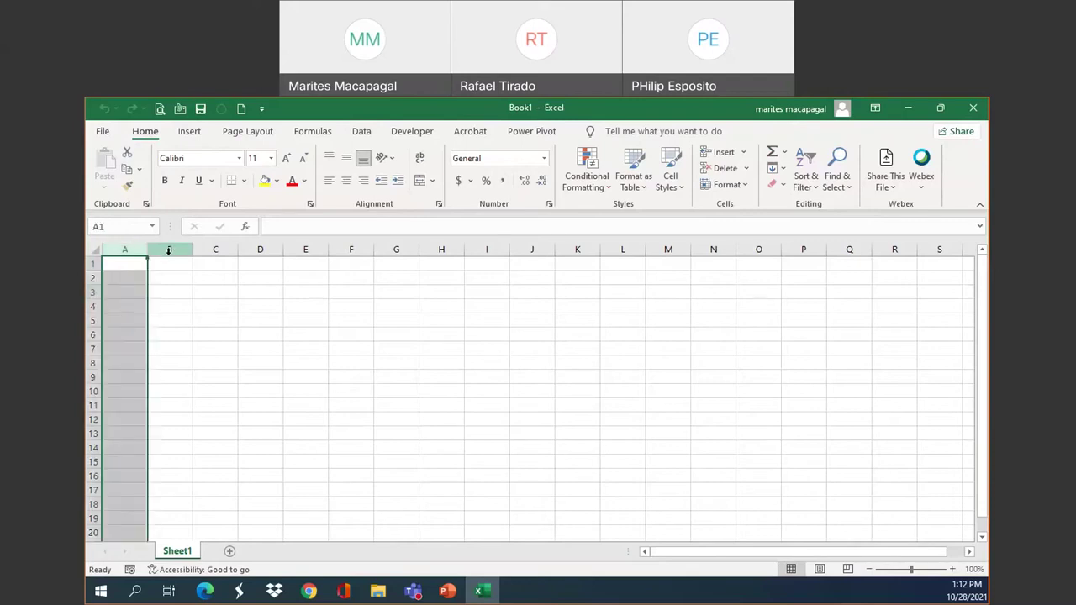
click(169, 249)
click(215, 250)
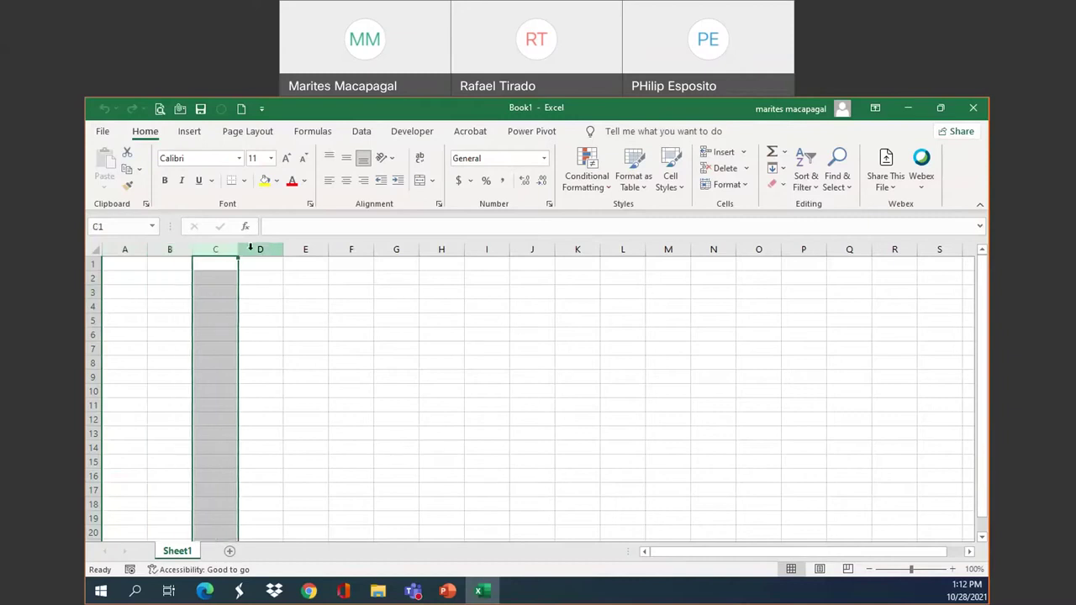
click(260, 249)
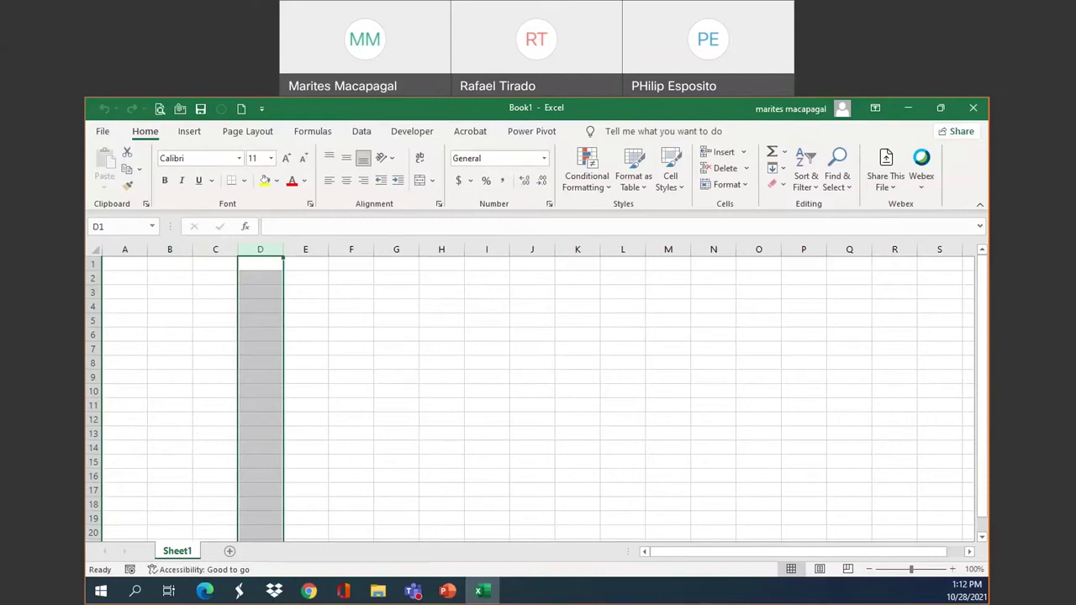
- Select the whole rows 1, 2 and 3 one after another, ending with the single cell B2 selected
click(96, 262)
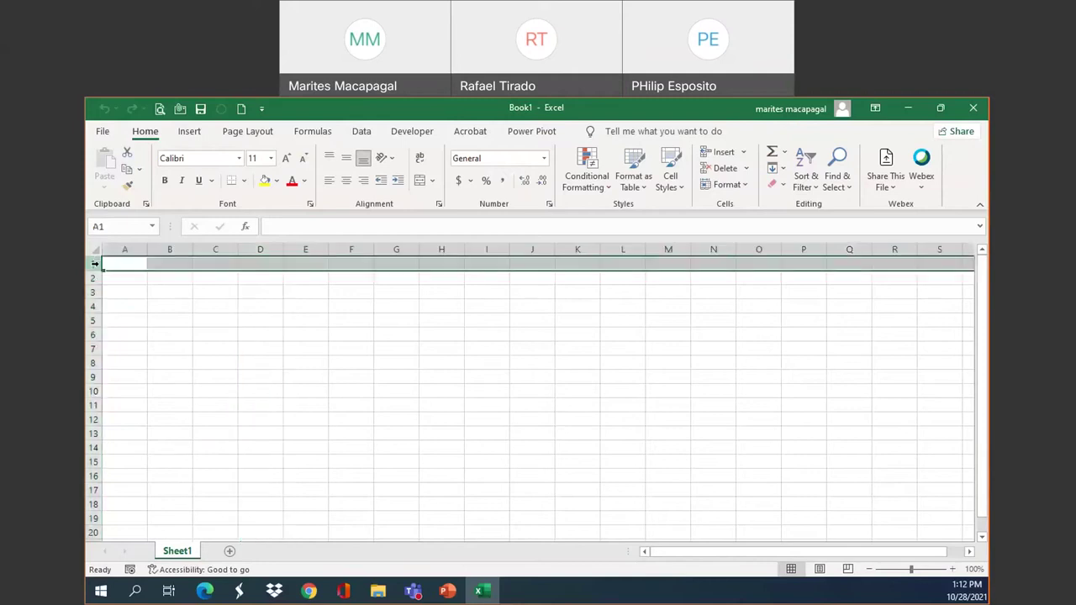
click(93, 277)
click(94, 291)
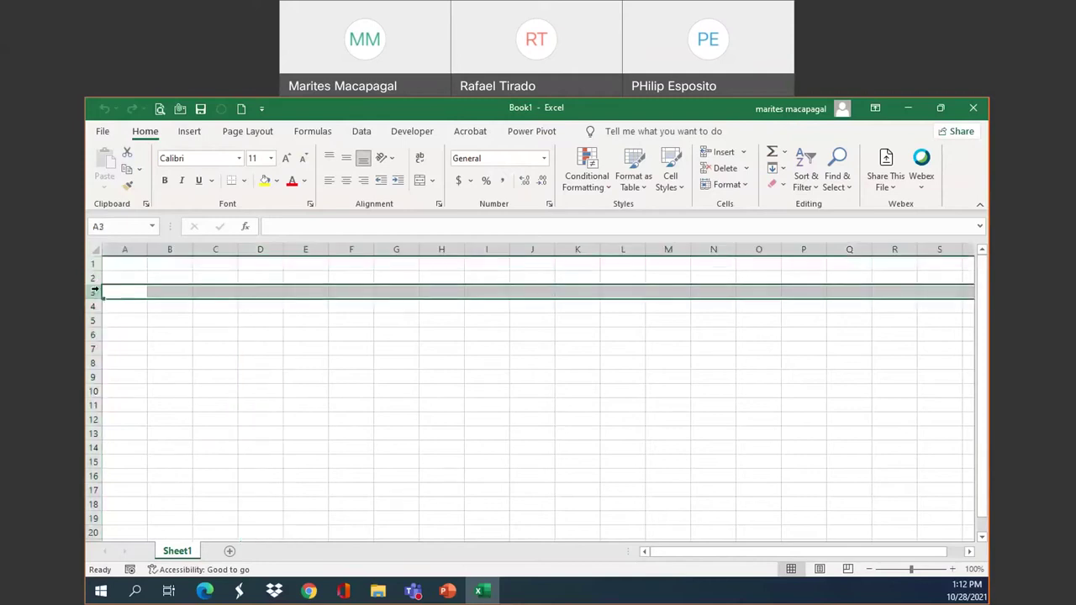
click(160, 276)
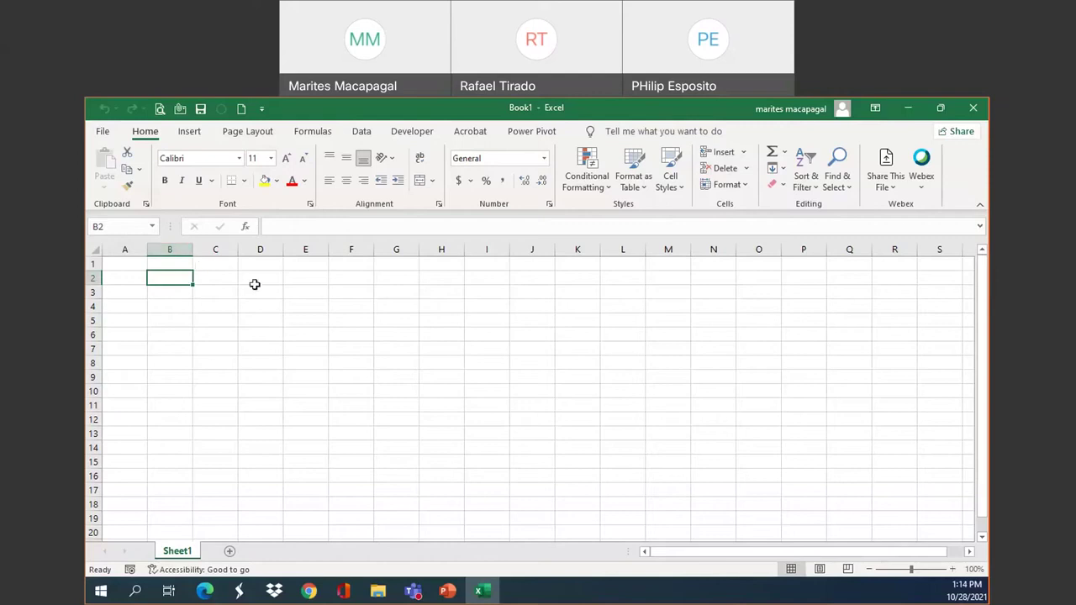
- Select cell A1 and examine how the column lettering continues past column Z, returning the view to column A
click(127, 264)
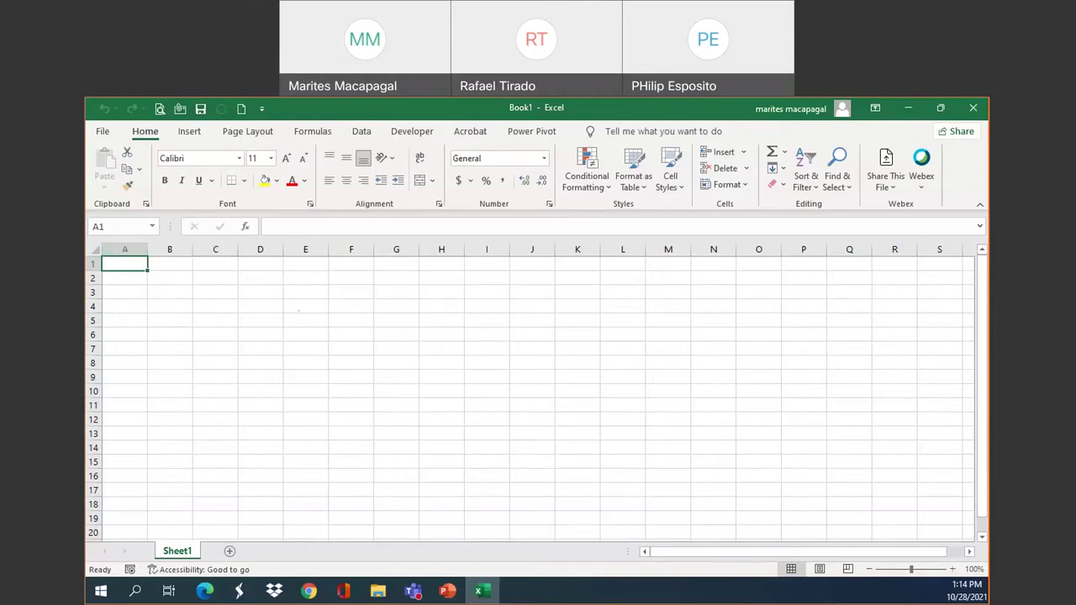
drag(903, 552, 925, 555)
click(970, 552)
click(970, 552)
click(971, 552)
click(970, 552)
click(970, 552)
click(970, 552)
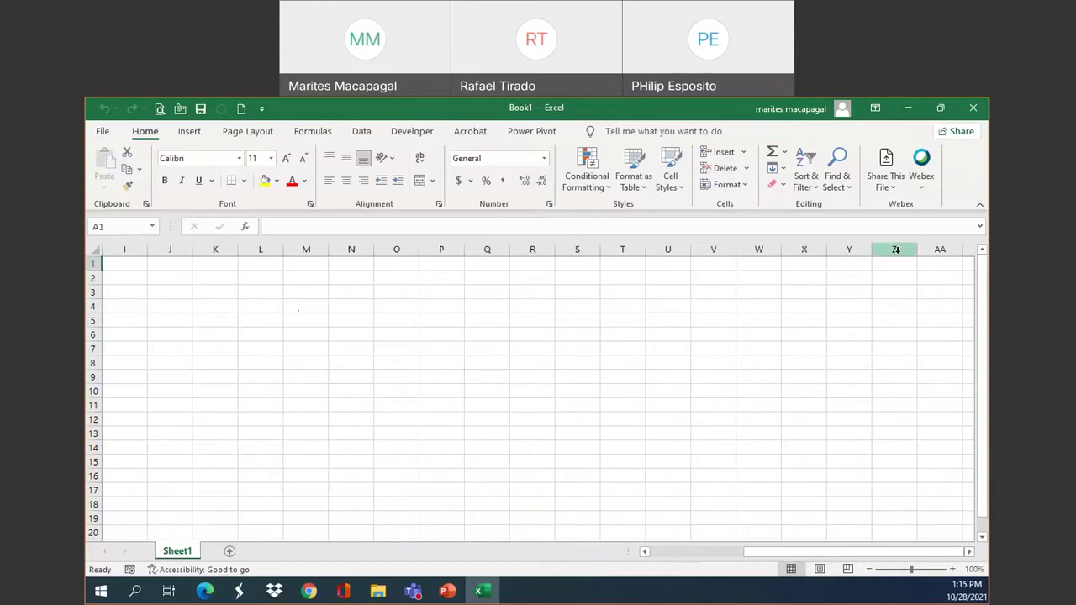
click(970, 552)
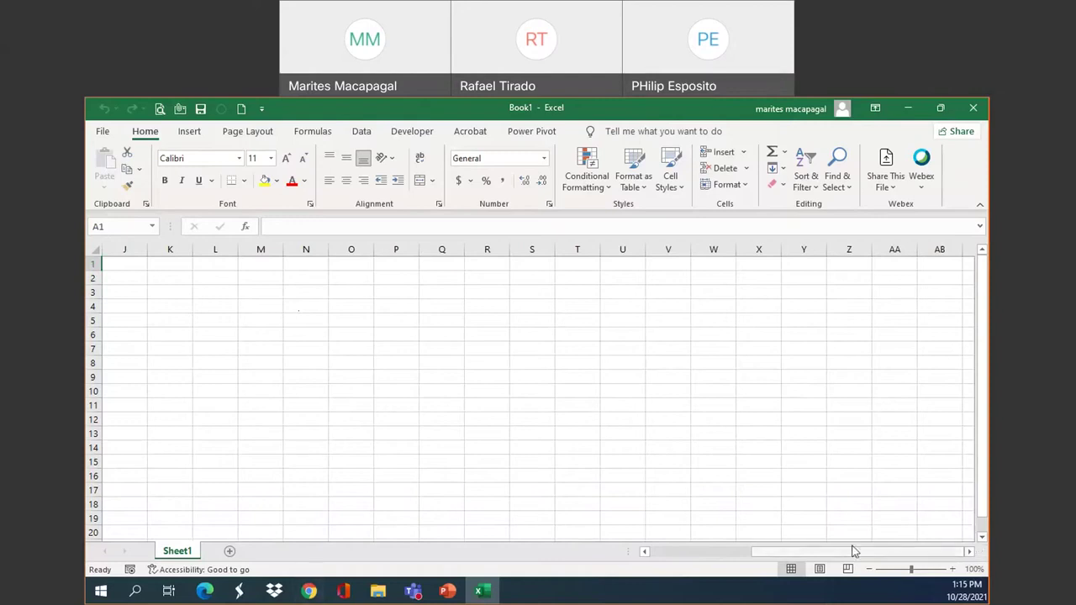
drag(800, 555, 672, 550)
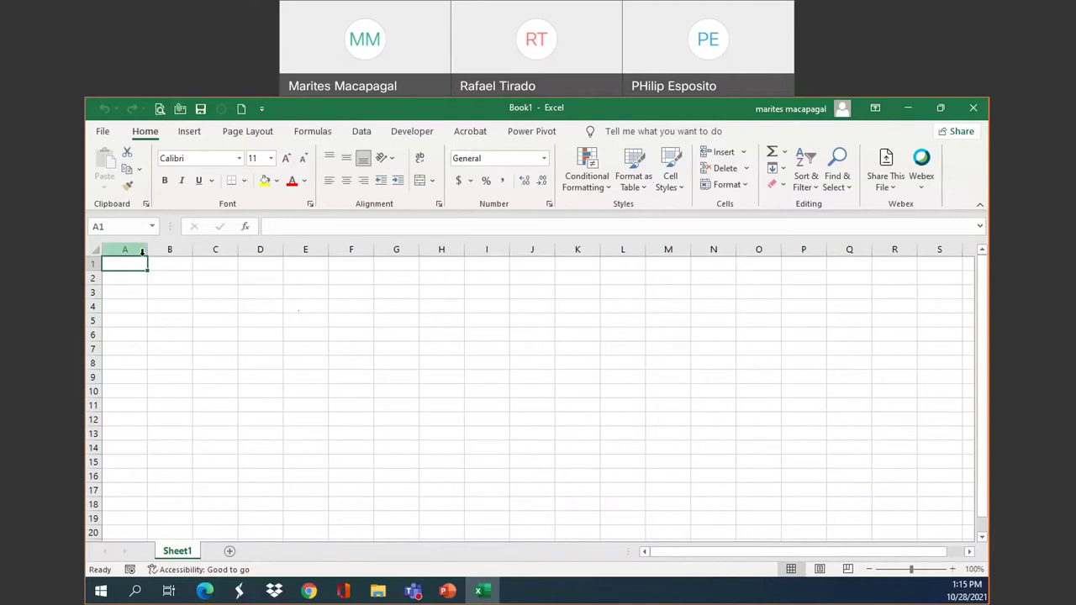
- Go from cell A1 to the sheet's last column, return to A1 and go to the last row
key(ctrl+Right)
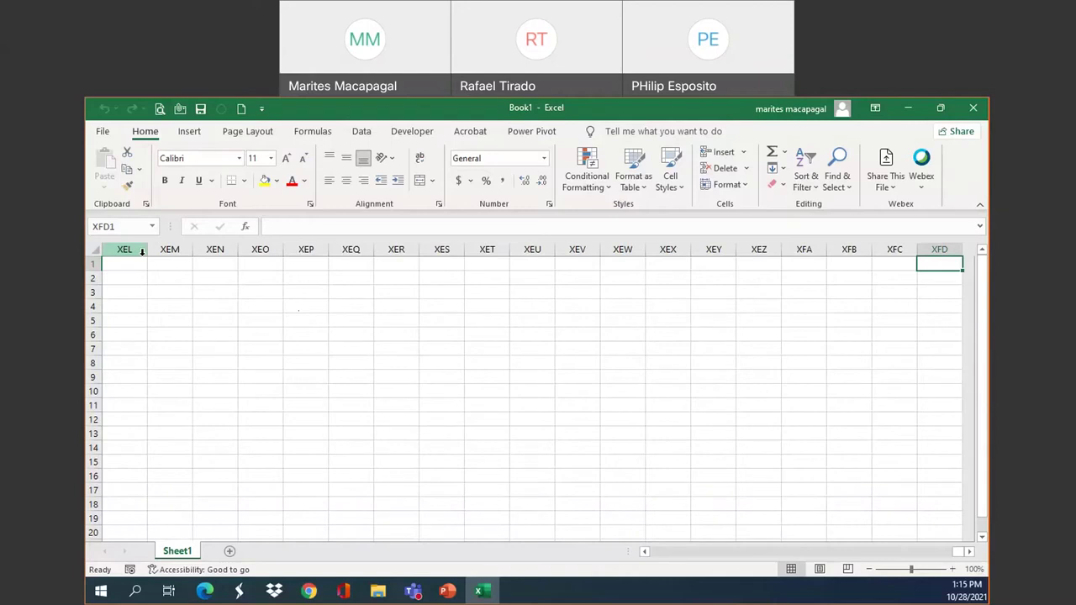
key(ctrl+Home)
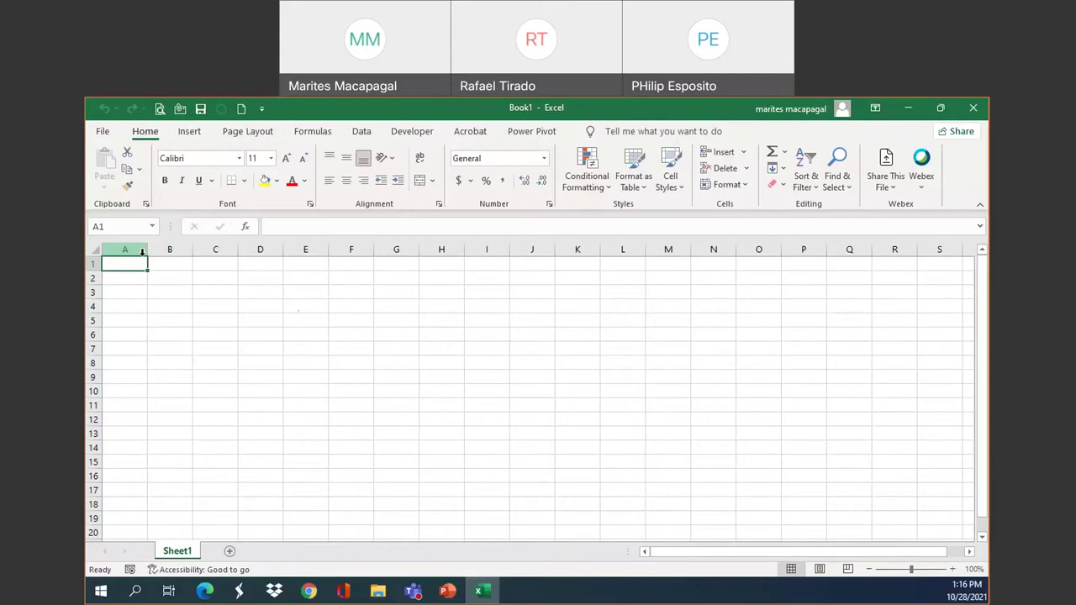
key(ctrl+Down)
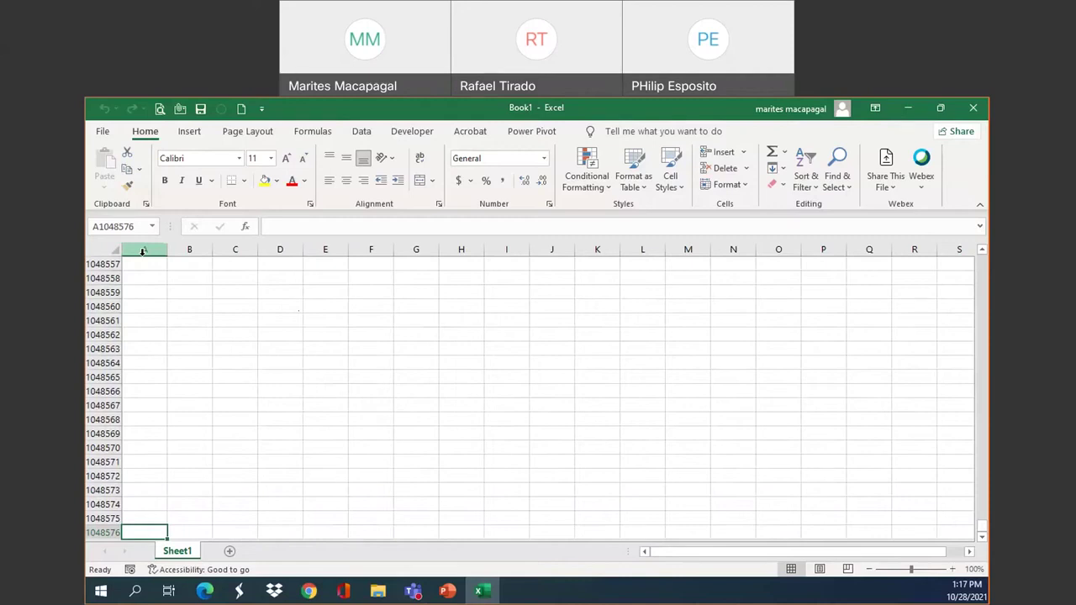
- Return to cell A1 and view the customization options of the Quick Access Toolbar without changing any
key(ctrl+Up)
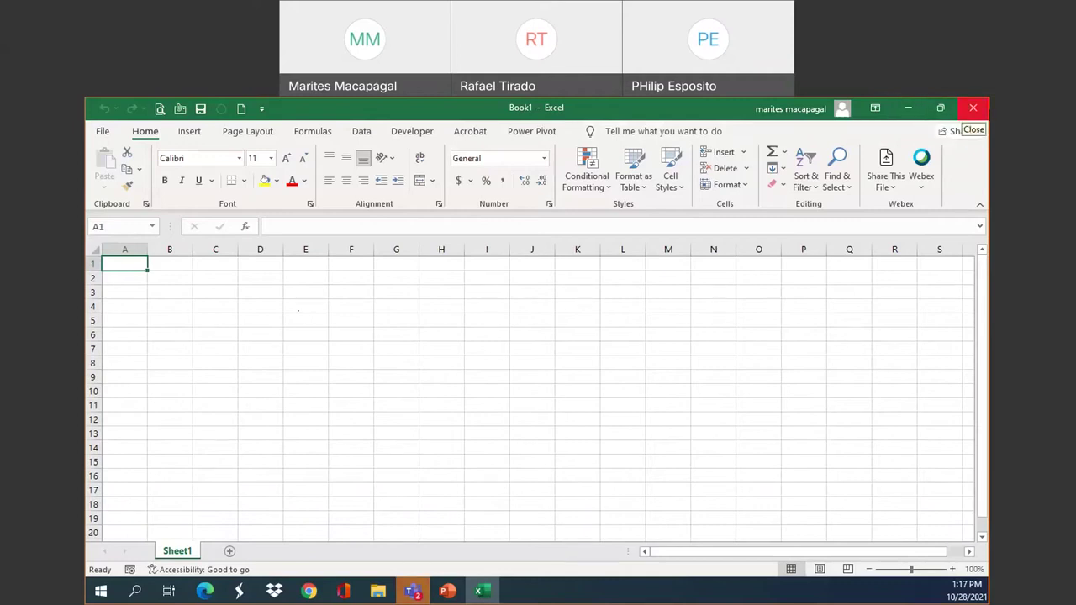
click(266, 110)
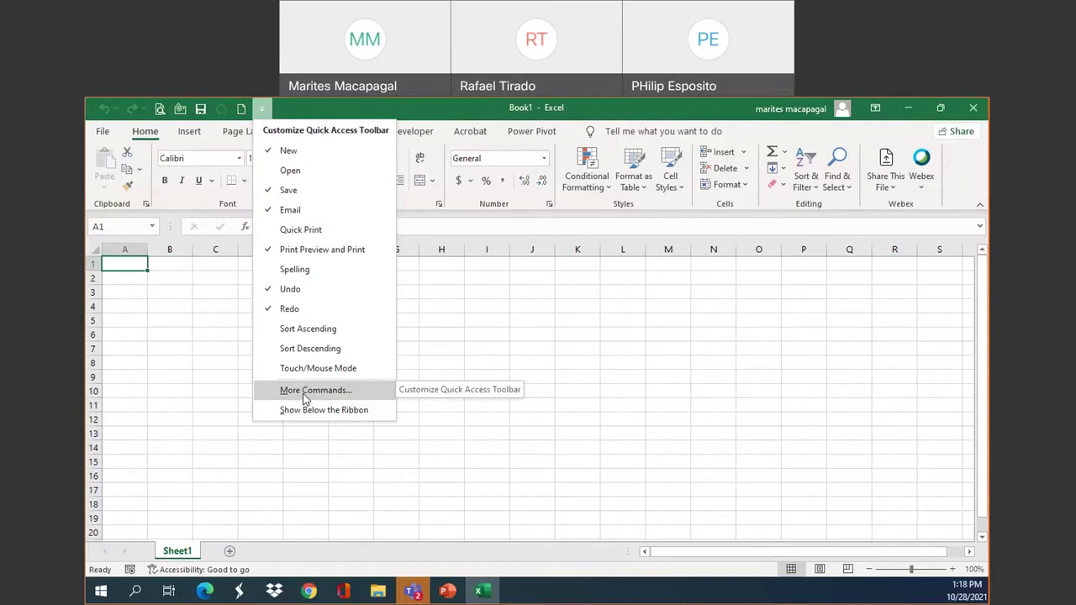
click(493, 310)
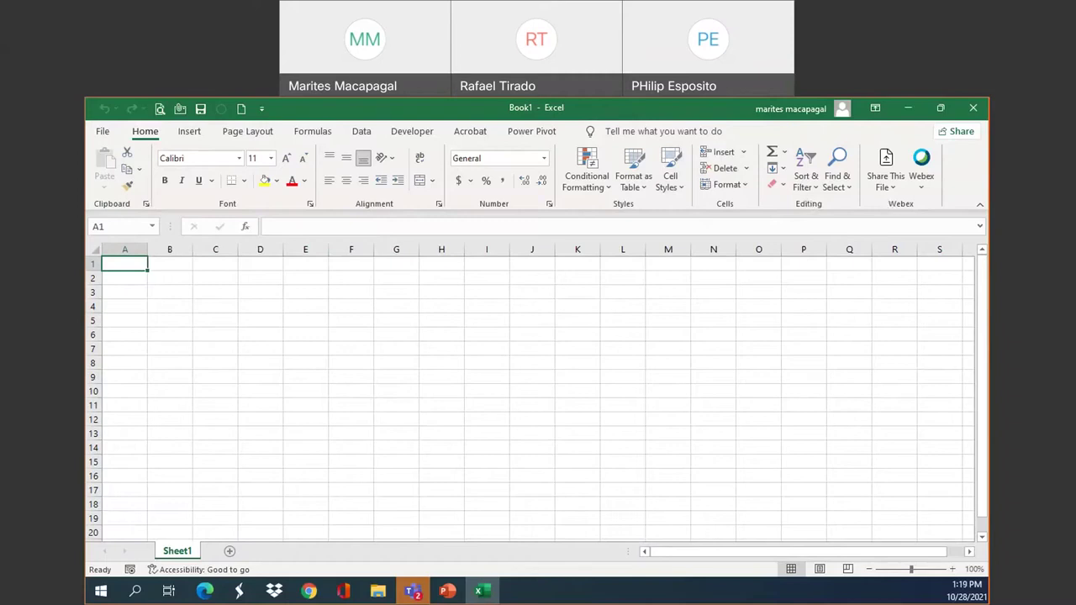
- View the available border options and the font settings for cell A1, leaving both without applying changes
click(244, 181)
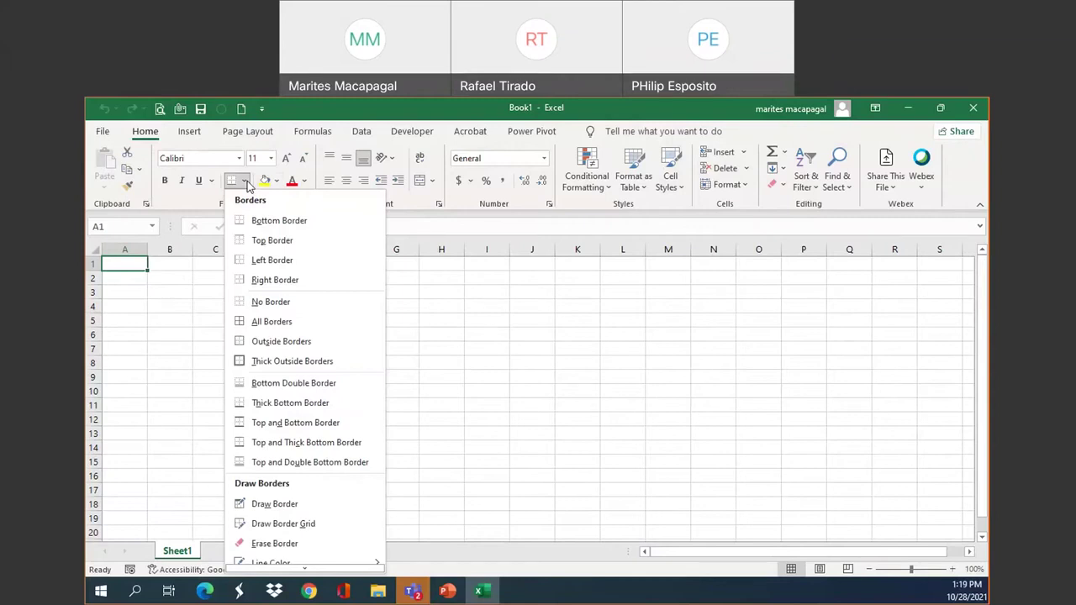
click(245, 181)
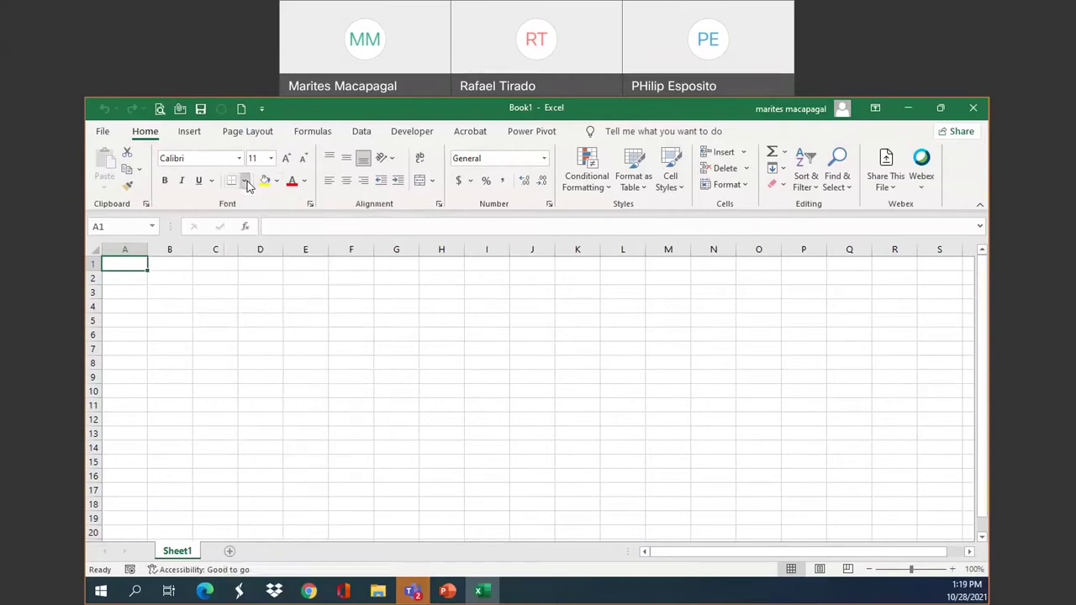
click(310, 205)
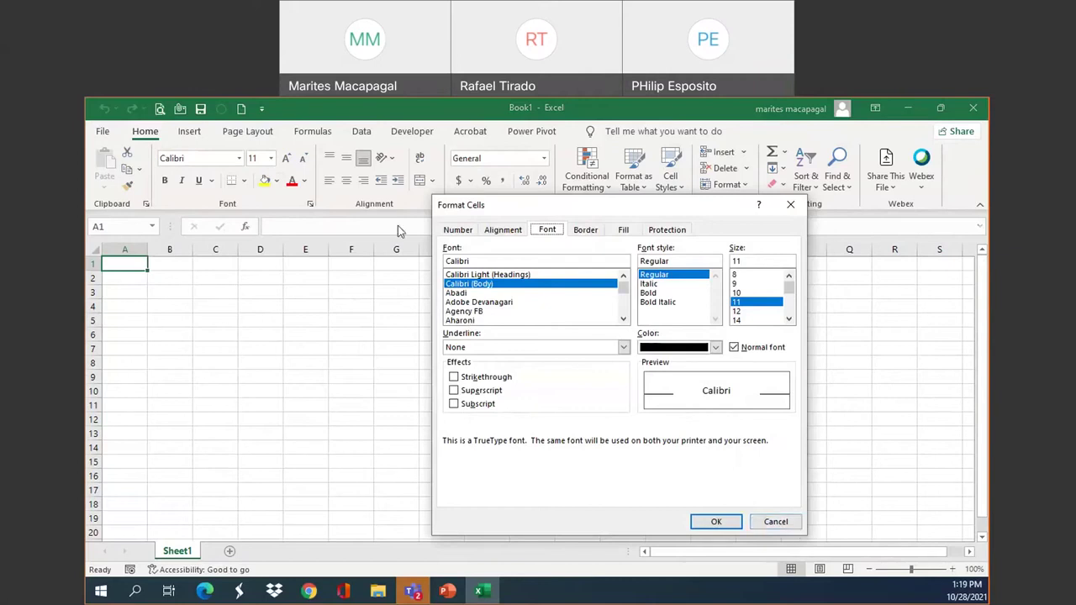
click(776, 523)
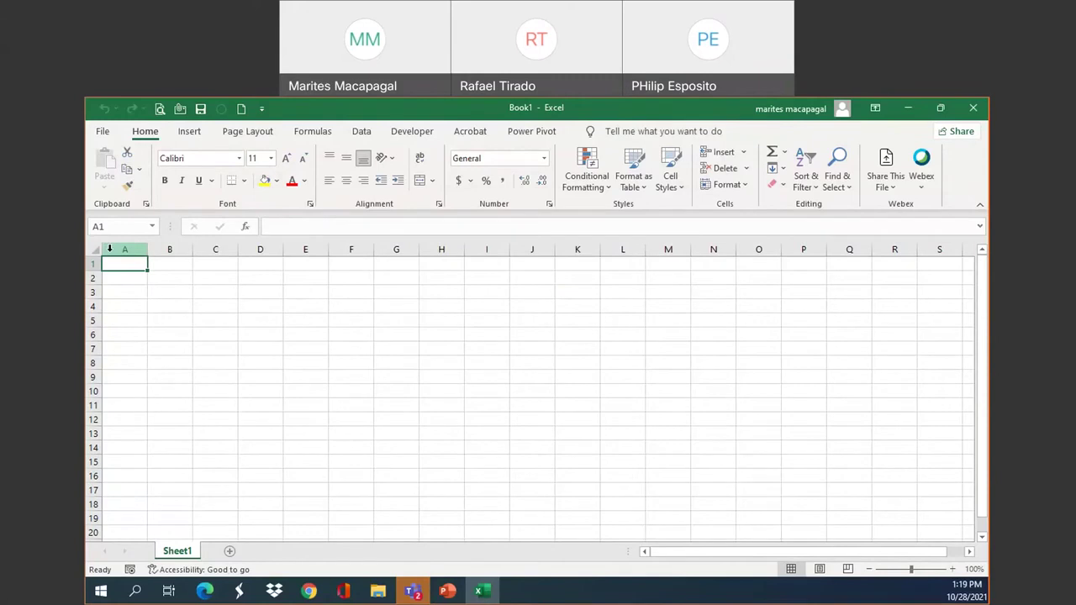
- Examine the Insert, Page Layout, Formulas, Data and Developer command sets, returning to the Home commands
click(190, 132)
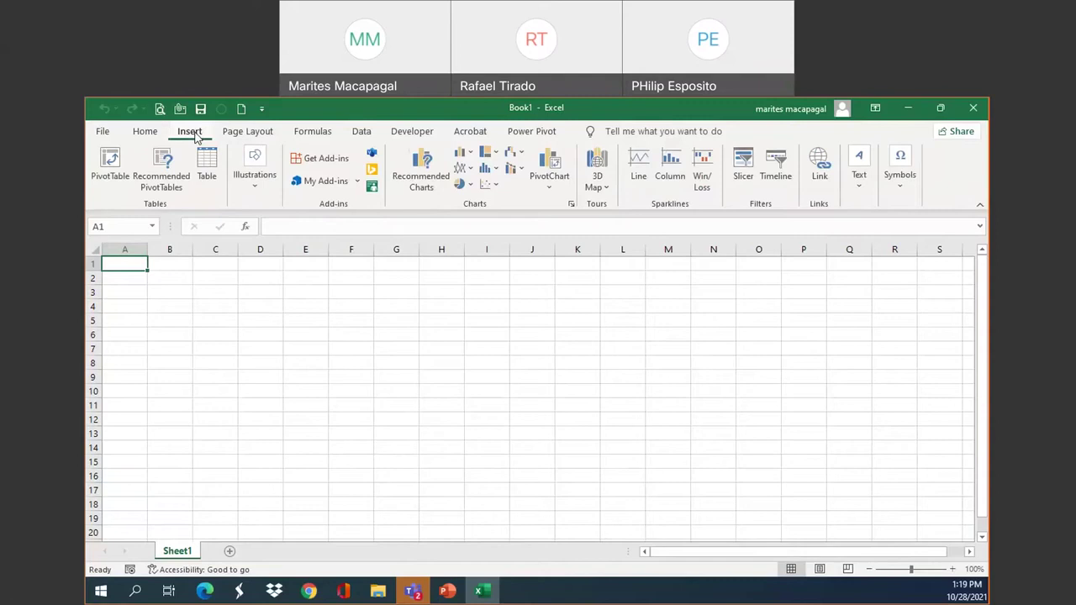
click(244, 132)
click(310, 135)
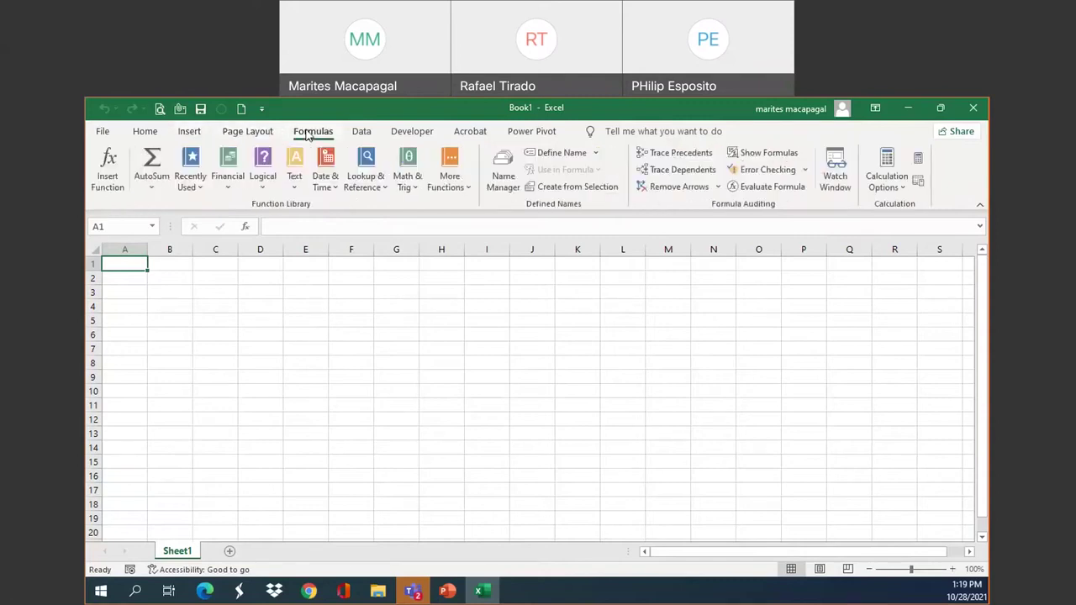
click(361, 134)
click(414, 133)
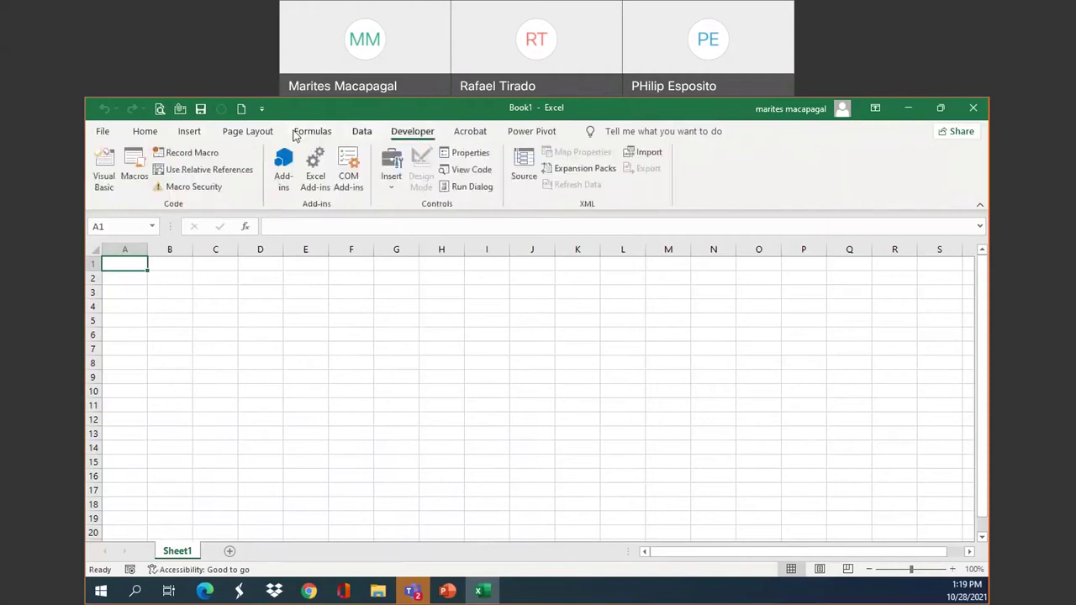
click(144, 132)
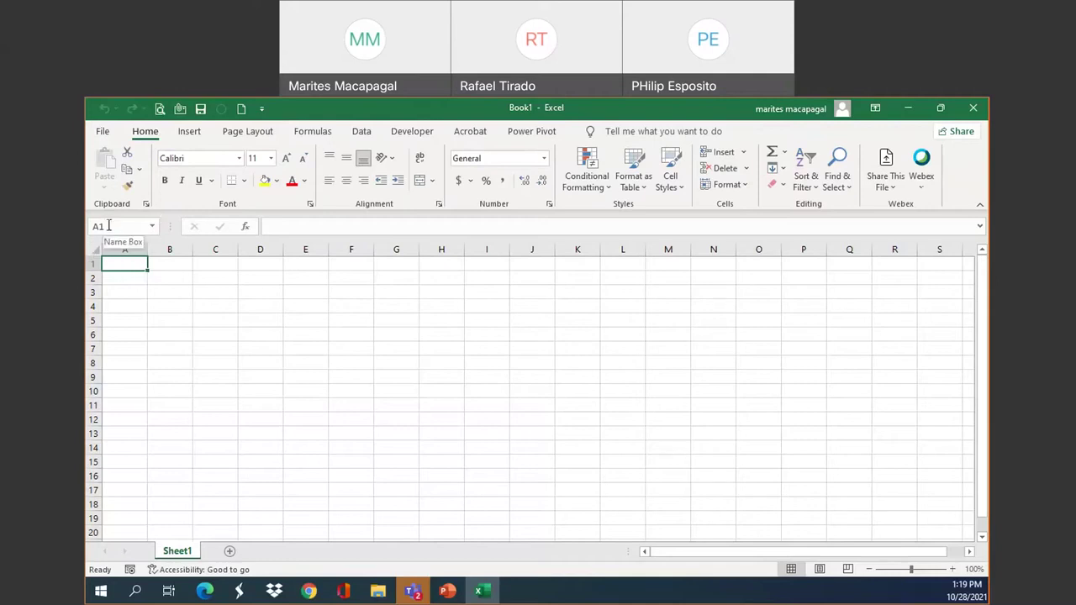
- Select cell G4, jump directly to cell M25 by its cell reference, and return to cell A1
click(401, 309)
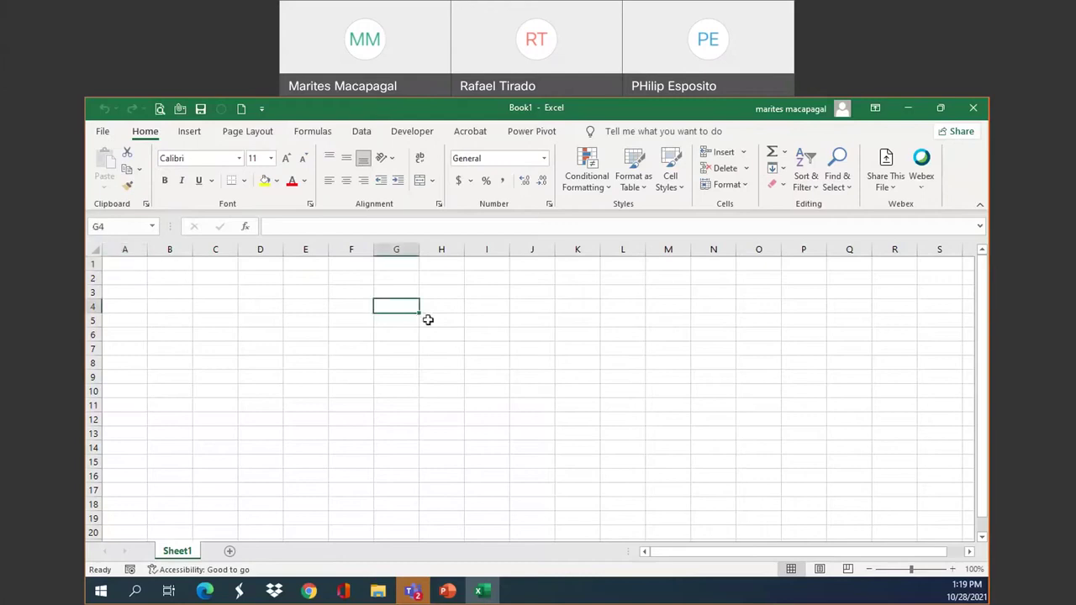
click(108, 226)
text(m25)
key(Return)
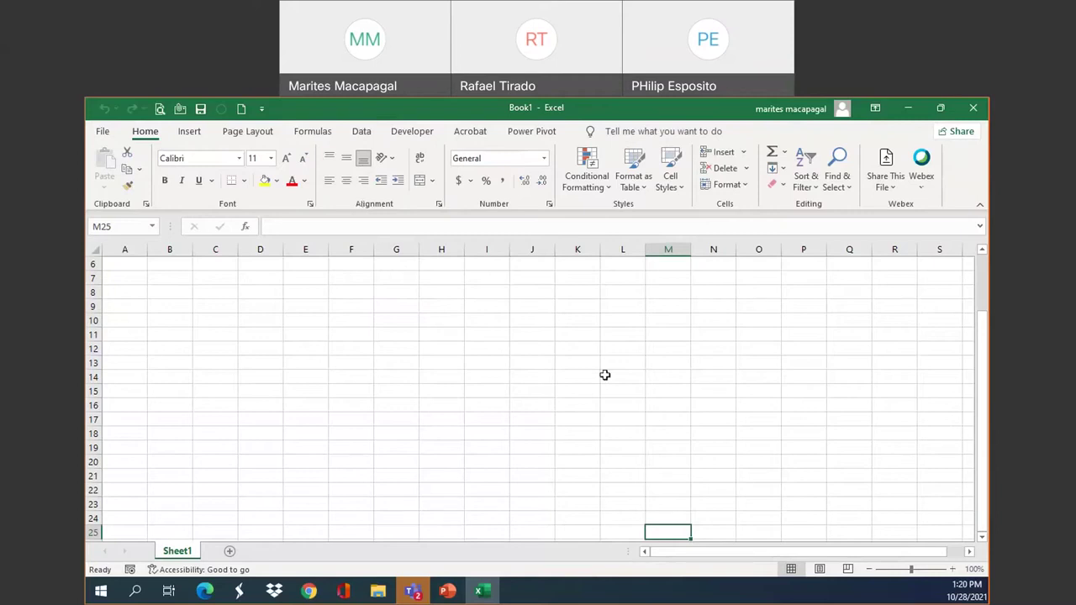
key(ctrl+Home)
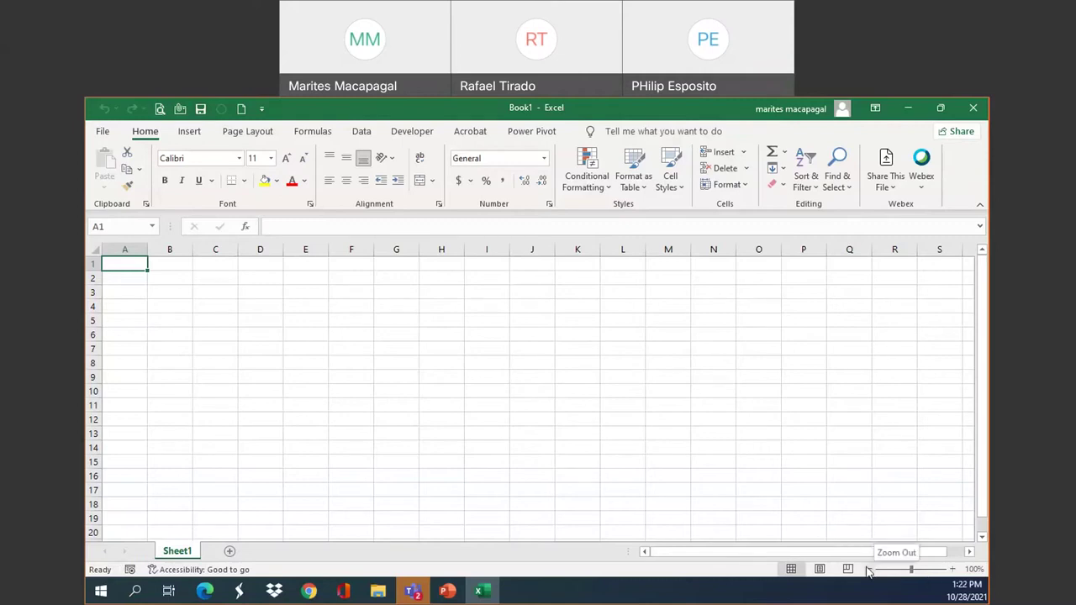
- Zoom the worksheet out to 70%
click(870, 570)
click(870, 570)
click(870, 570)
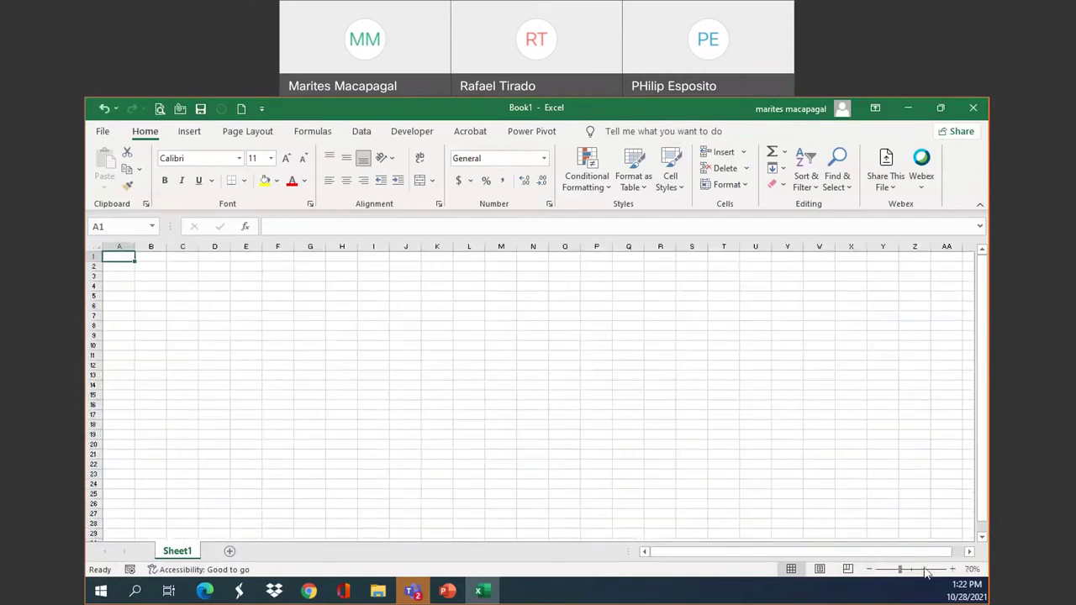
- Zoom the worksheet in to 150% and restore the zoom to 100%
click(953, 570)
click(953, 570)
click(952, 570)
click(953, 570)
click(952, 570)
click(953, 570)
click(952, 570)
click(953, 570)
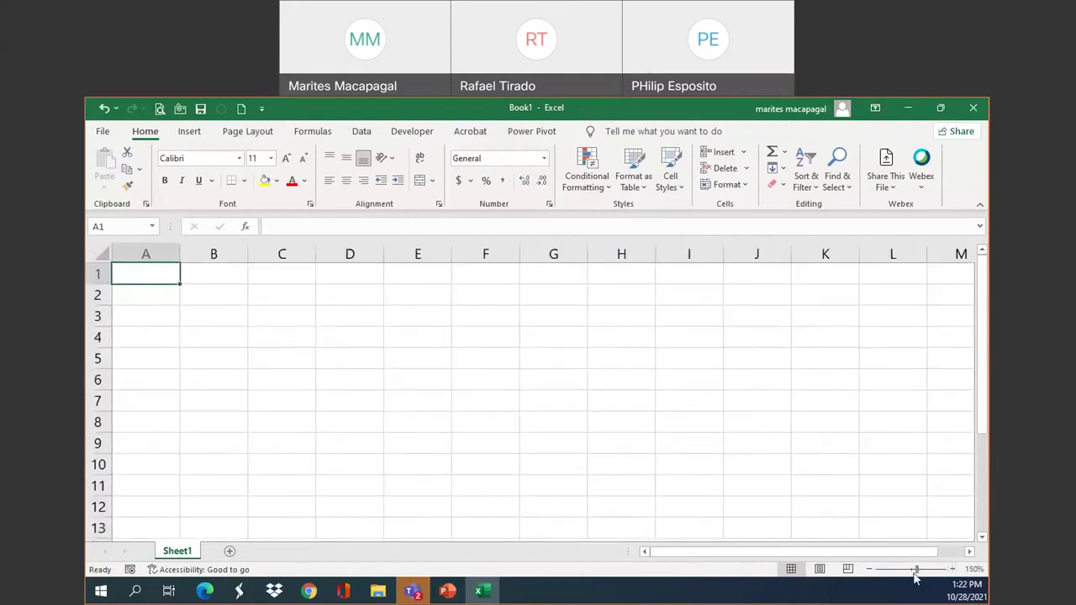
drag(917, 570, 912, 570)
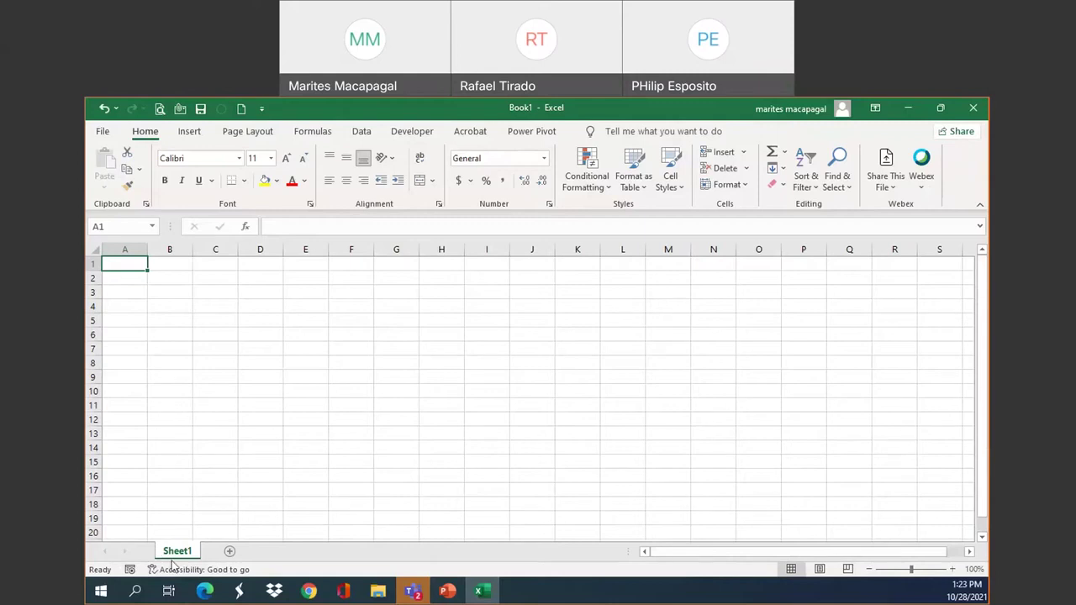
- Add a second worksheet to the workbook and switch back to Sheet1
click(230, 552)
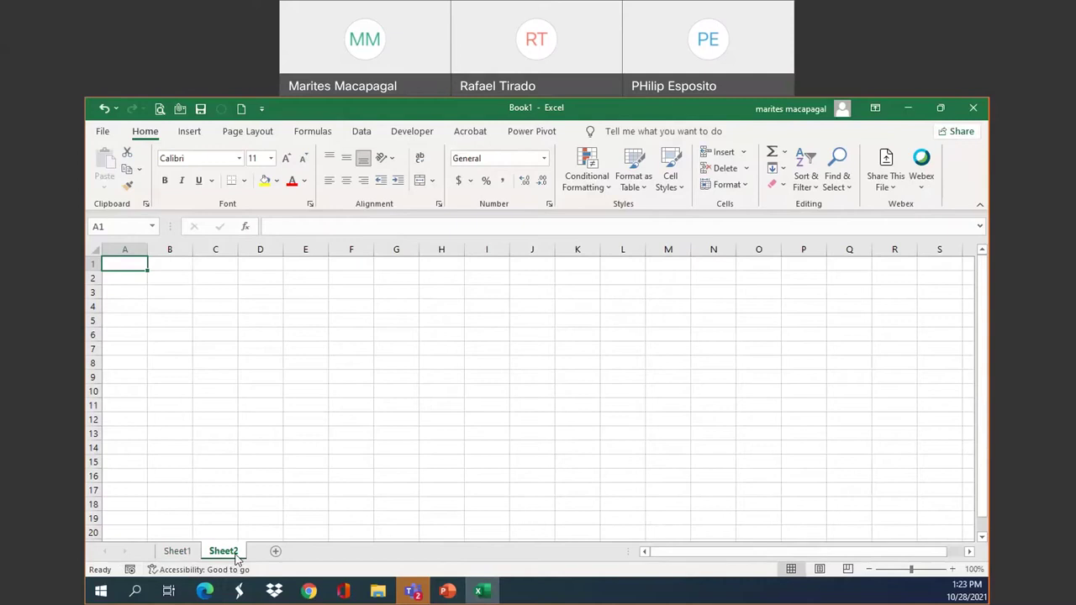
click(187, 551)
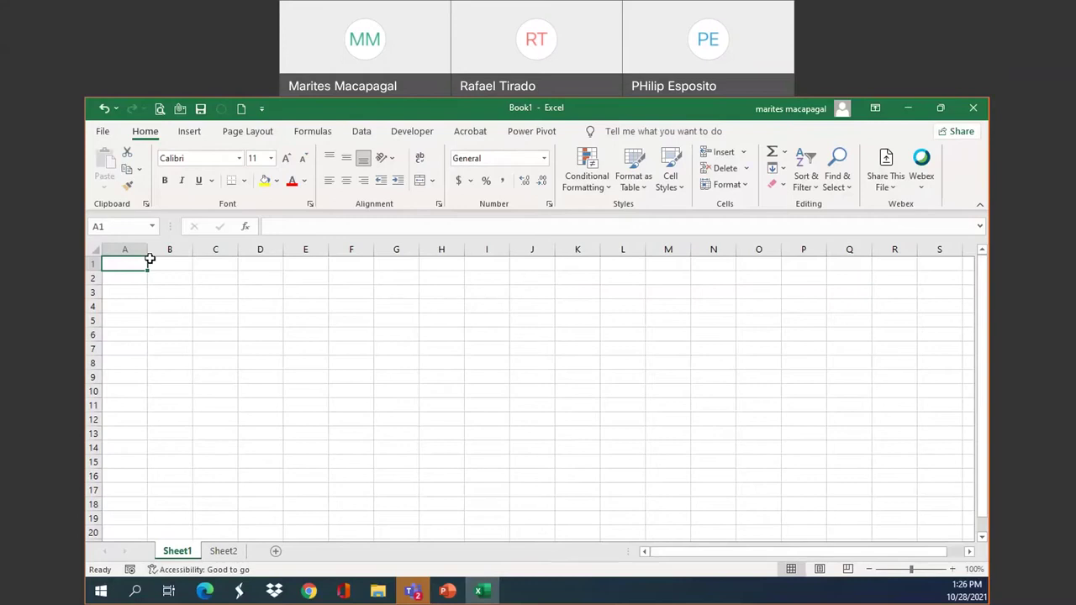
- Enter the title "Weekly Mask Distribution Per Station" in cell A1 of Sheet1
text(Wee)
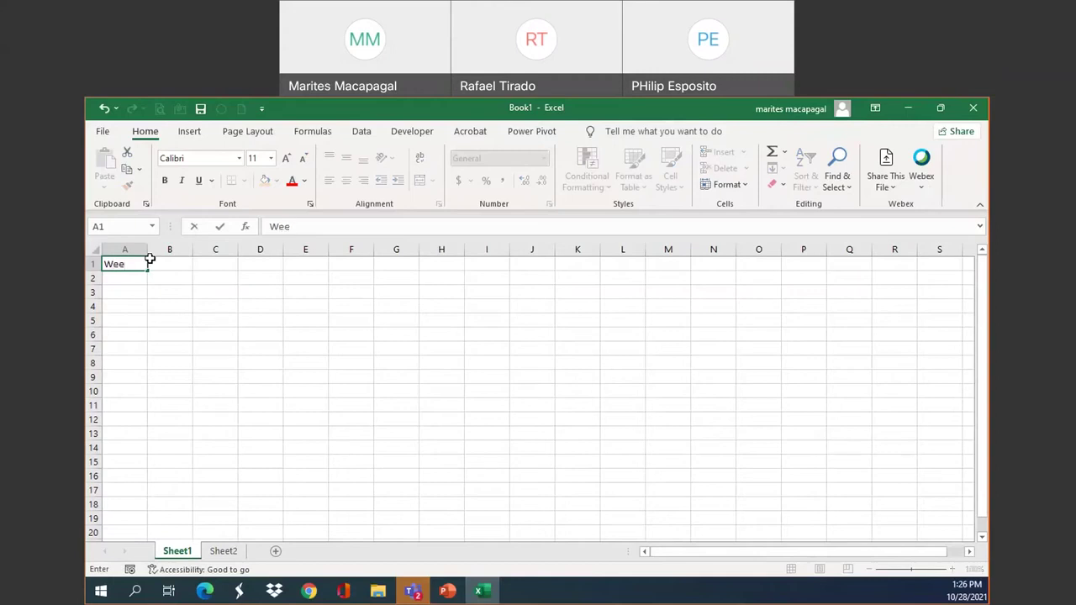
text(klyy)
key(BackSpace)
text(Mask D)
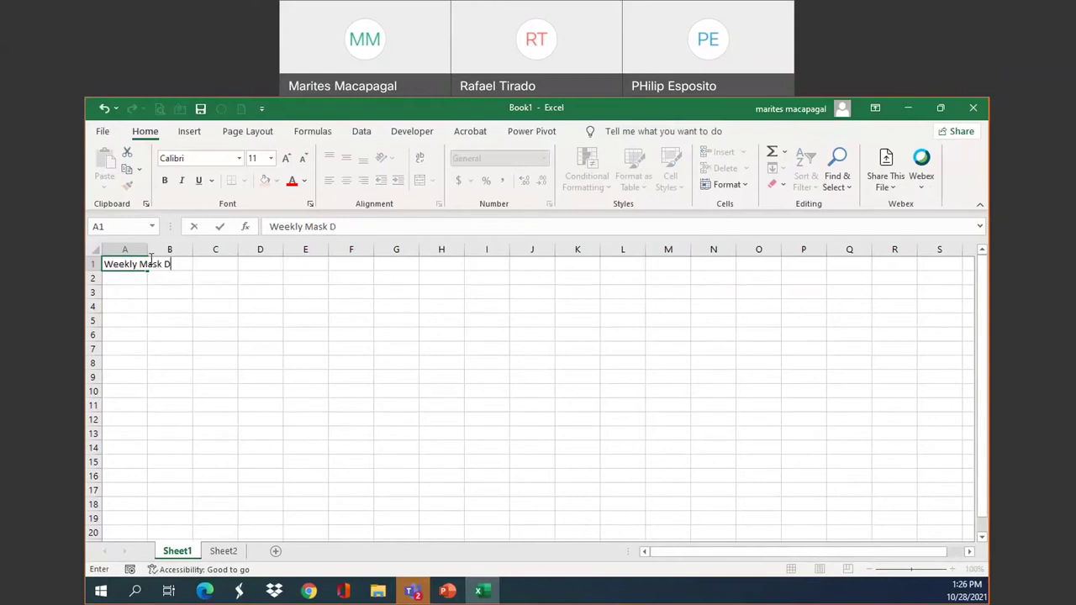
text(istribution)
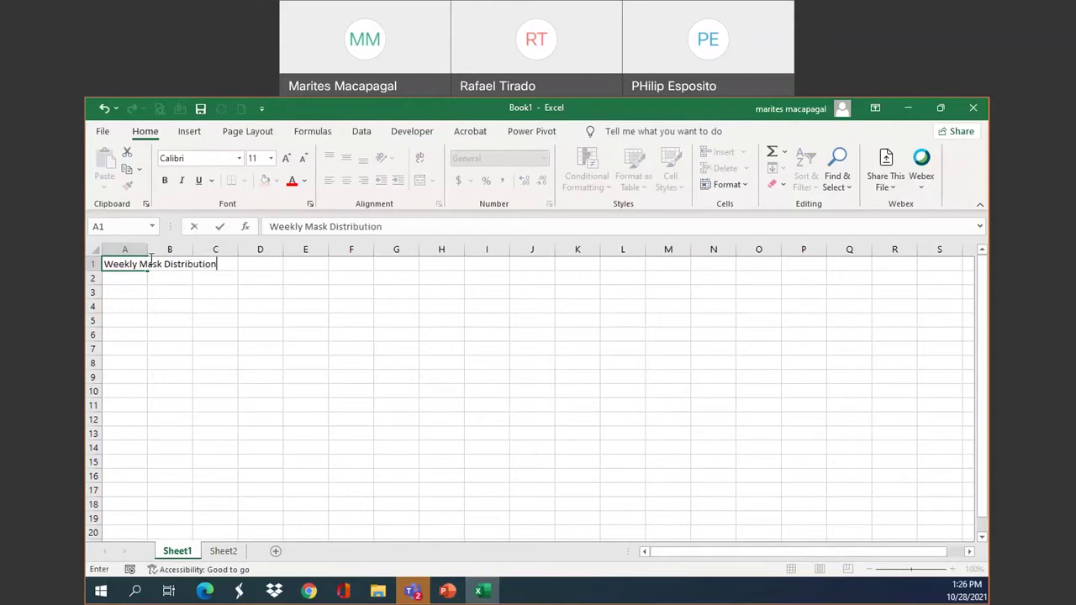
text( Per Station)
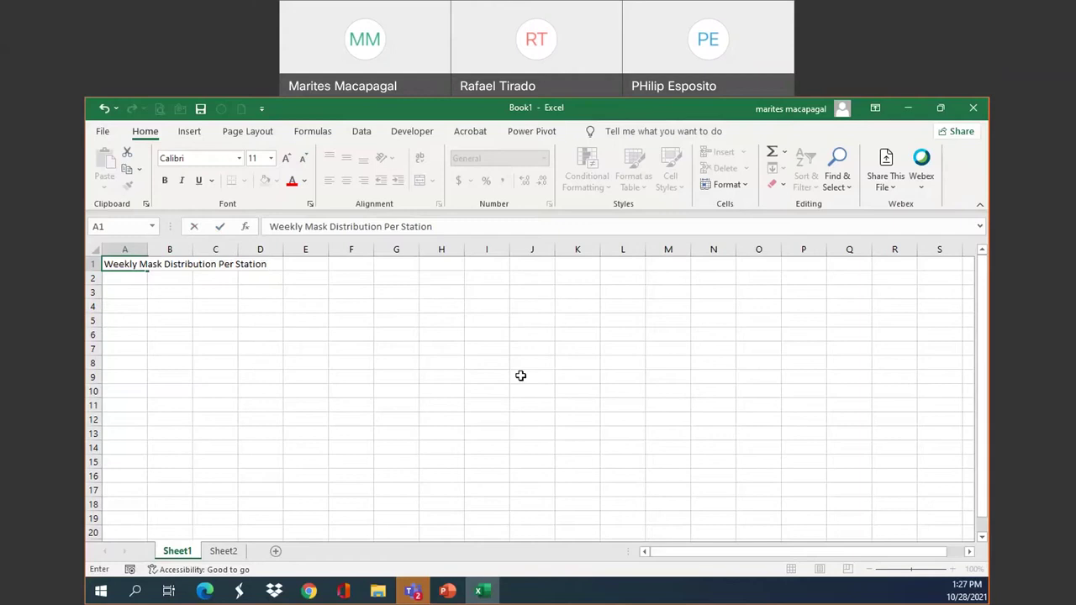
key(Return)
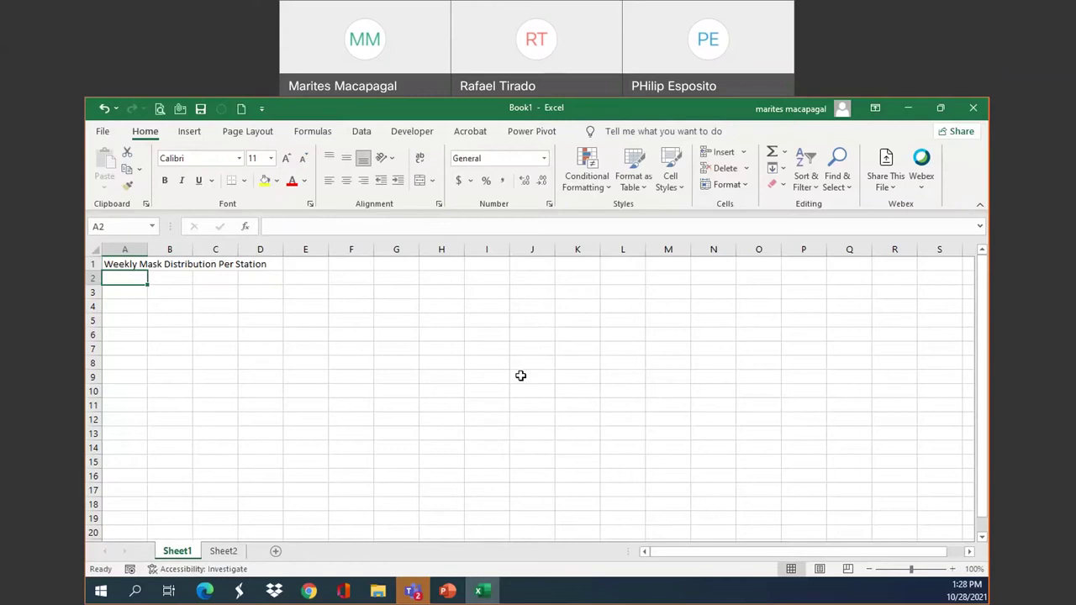
- Select cells A1, B1, C1 and D1 in turn to check which one holds the title, ending on A1
click(126, 265)
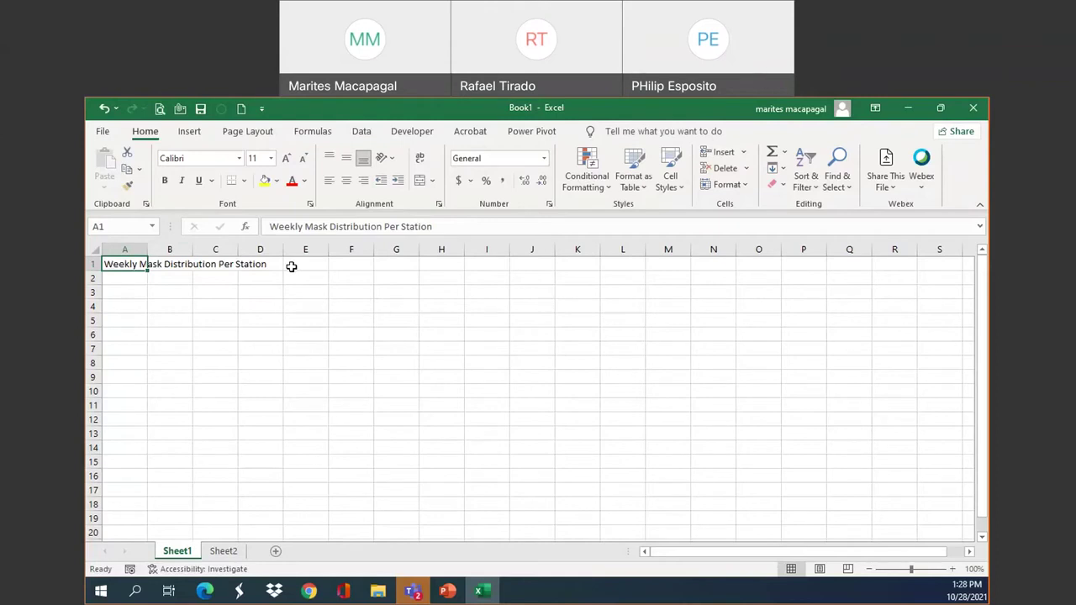
click(169, 262)
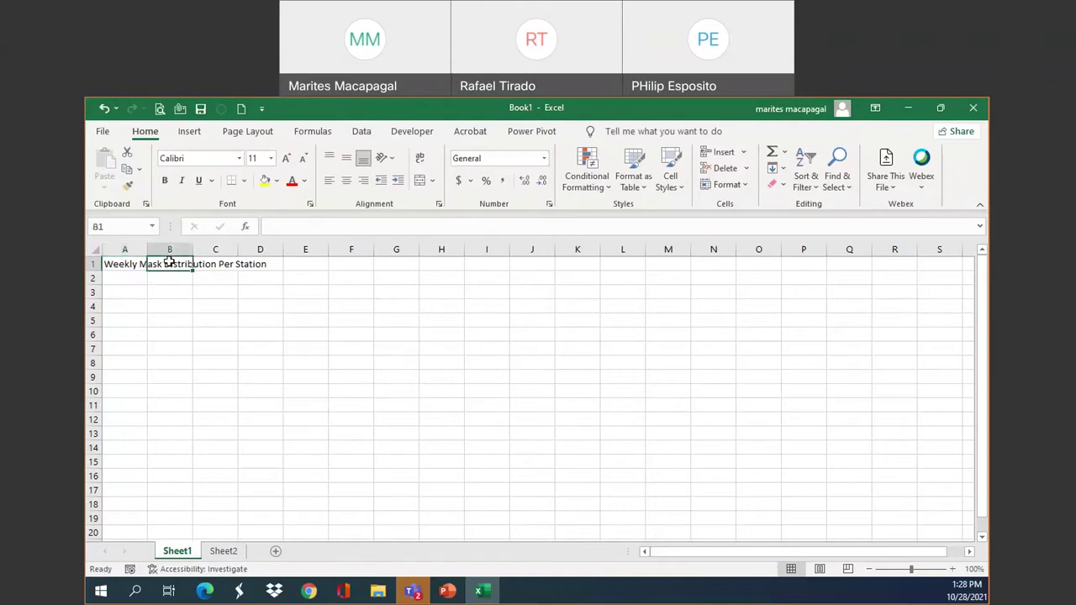
click(217, 264)
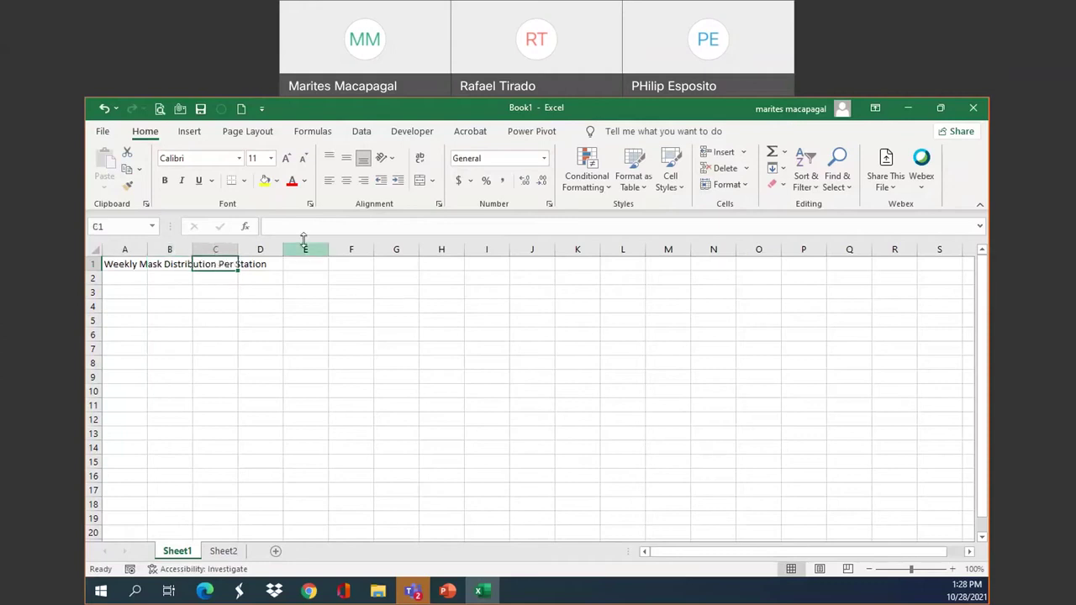
click(269, 267)
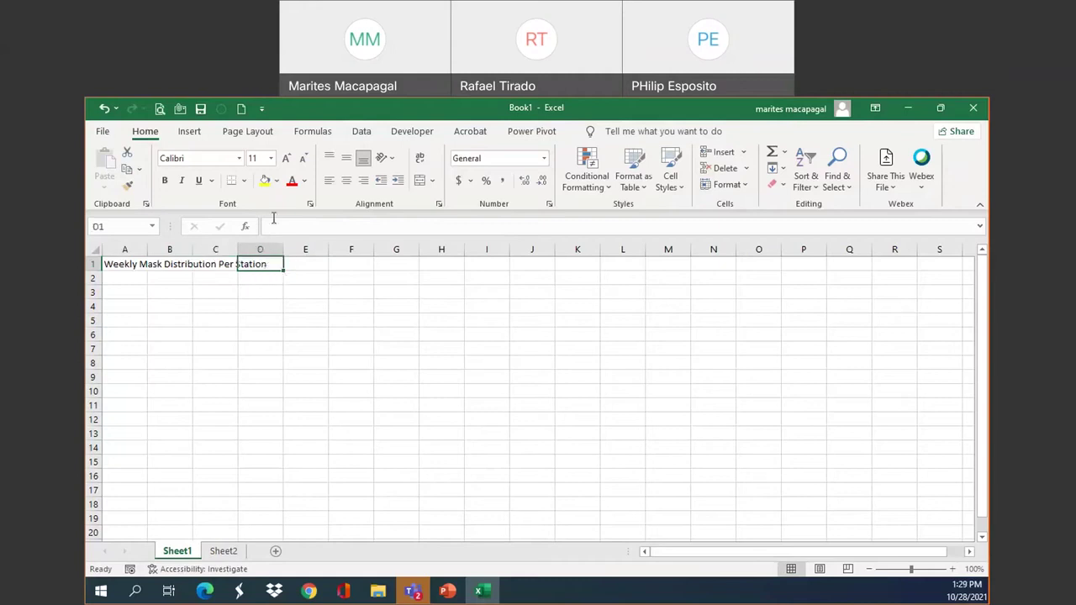
click(136, 268)
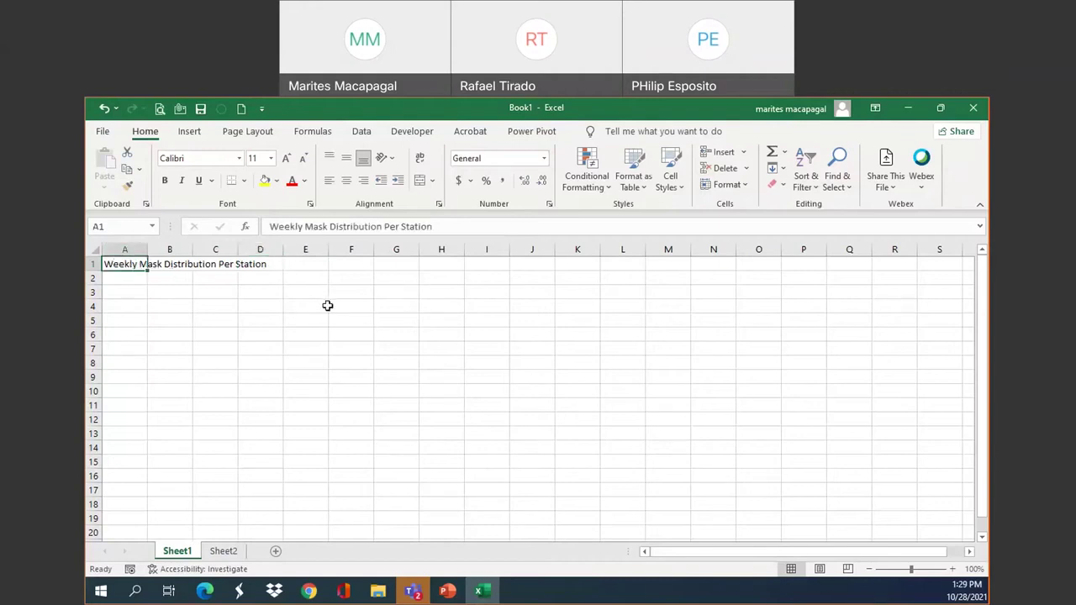
- Enter "Time" in cell B1
click(170, 264)
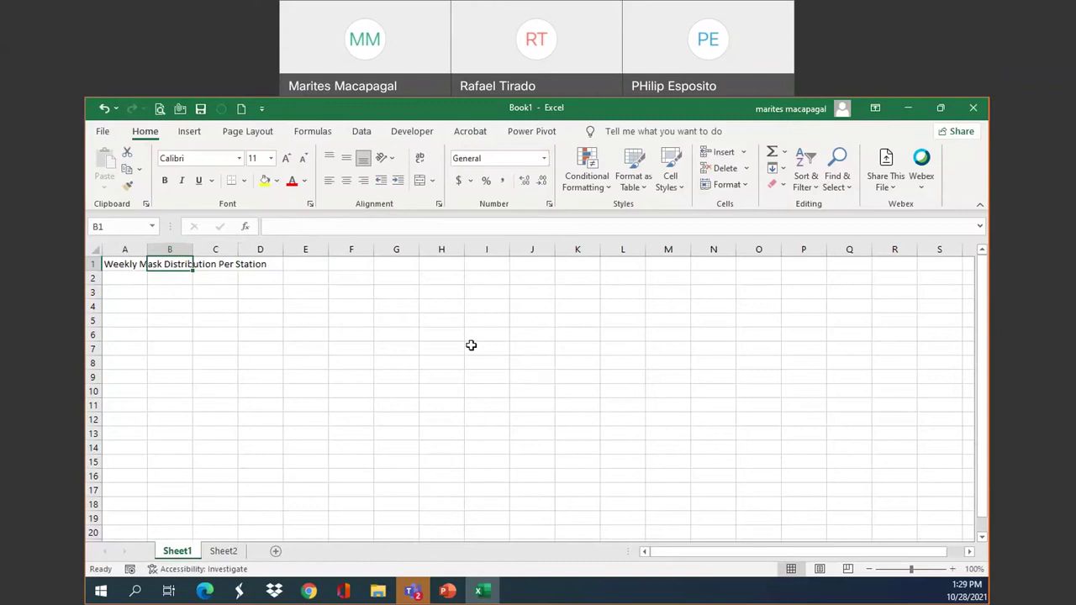
text(Time)
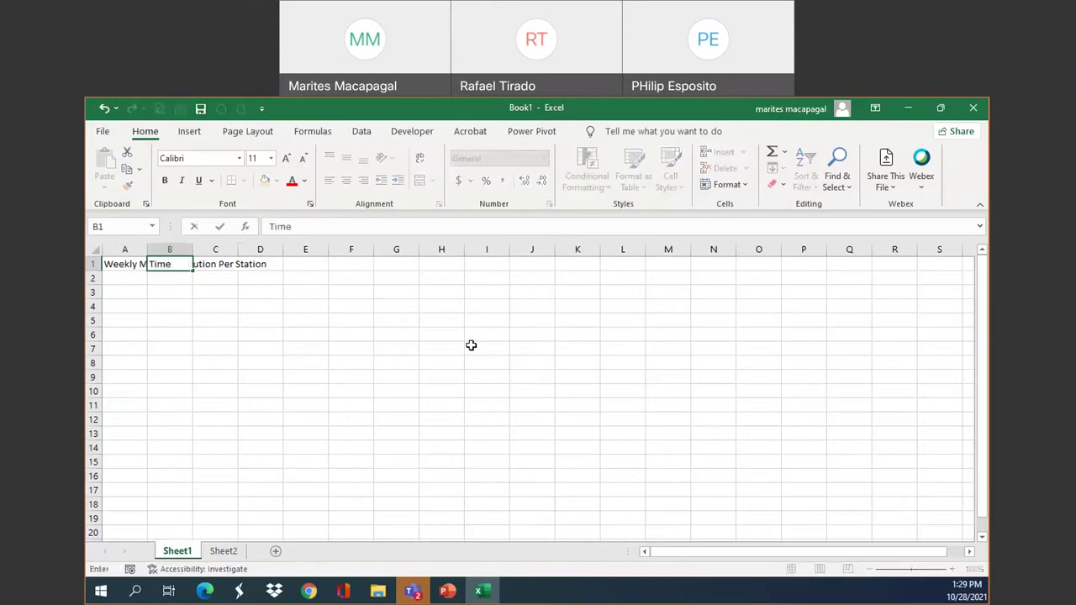
key(Return)
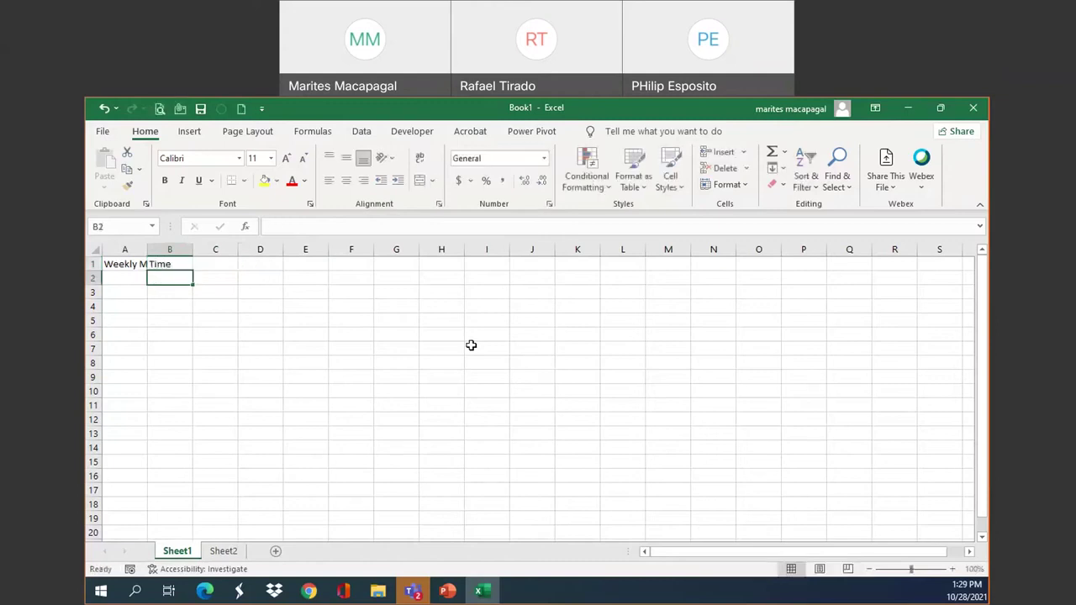
- Check the full contents of cells B1 and A1 in turn, ending with B1 selected
click(170, 264)
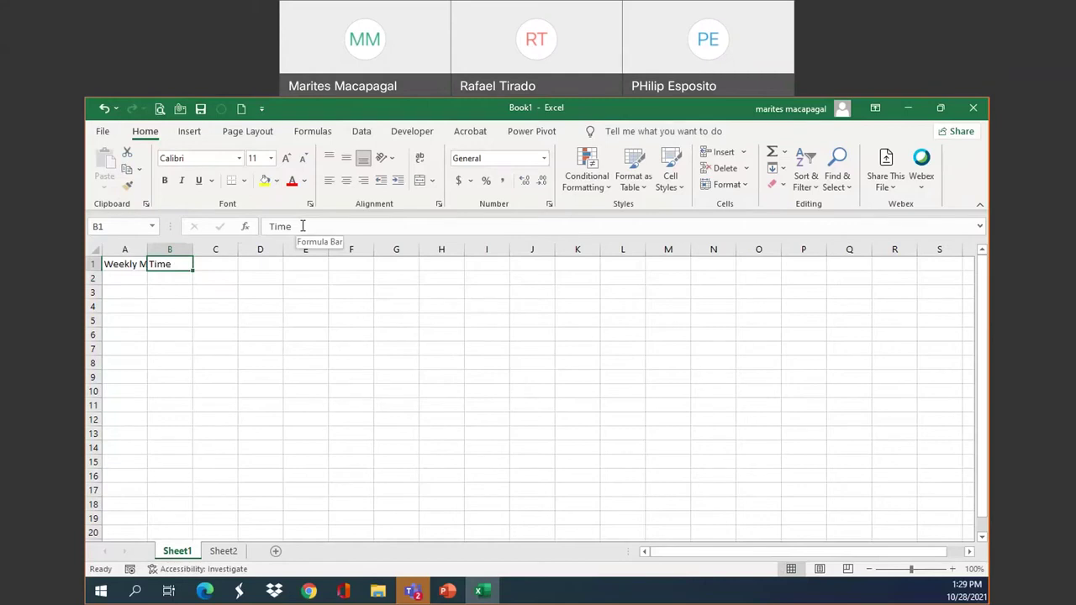
click(116, 264)
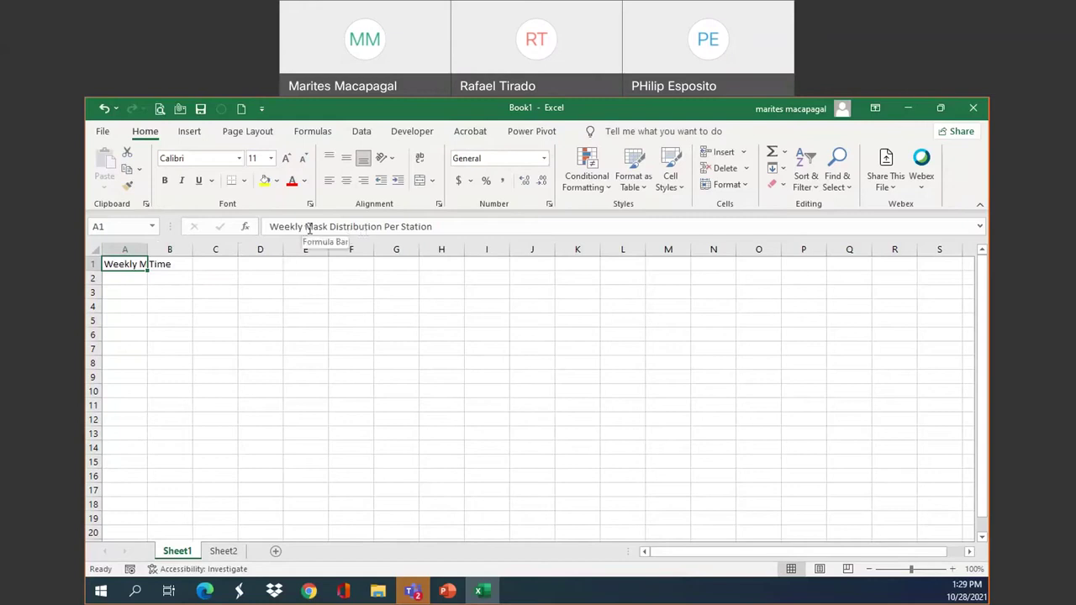
click(167, 265)
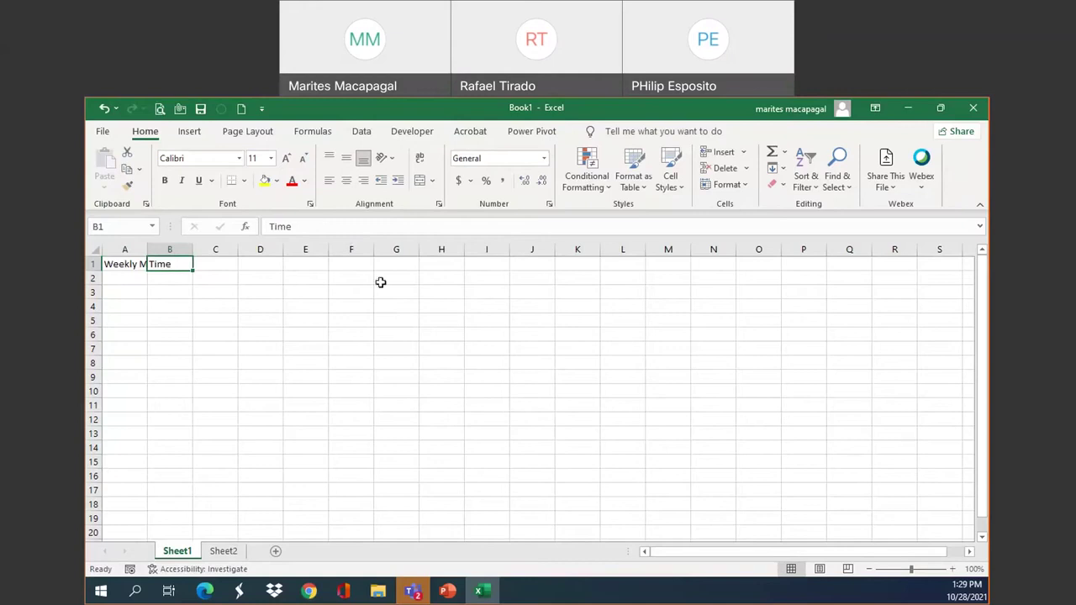
- Clear cell B1 and enter the subtitle "Week of October 18" in cell A2
key(Delete)
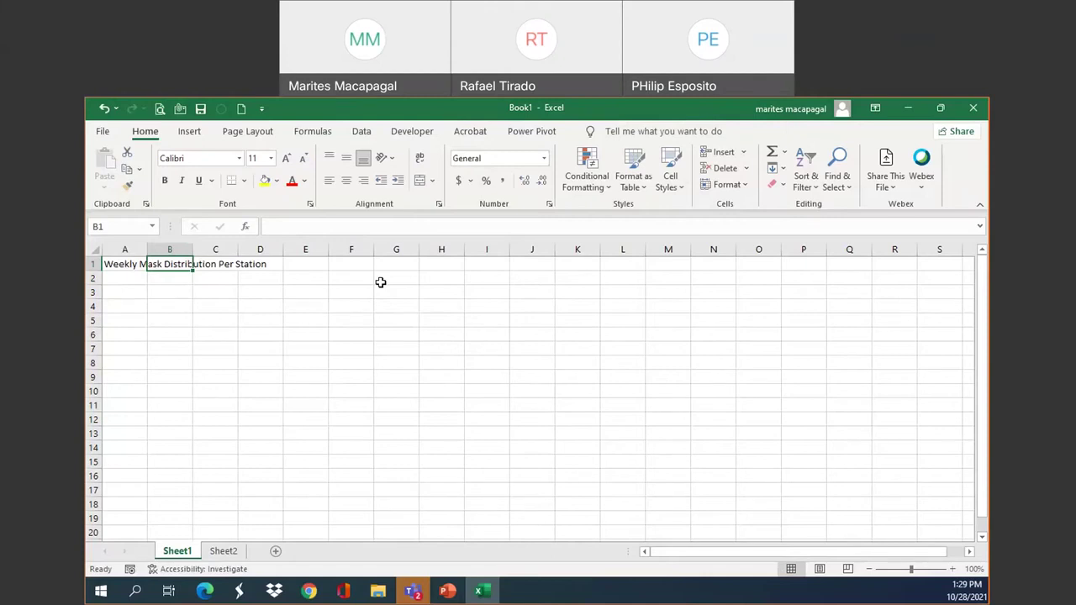
click(125, 278)
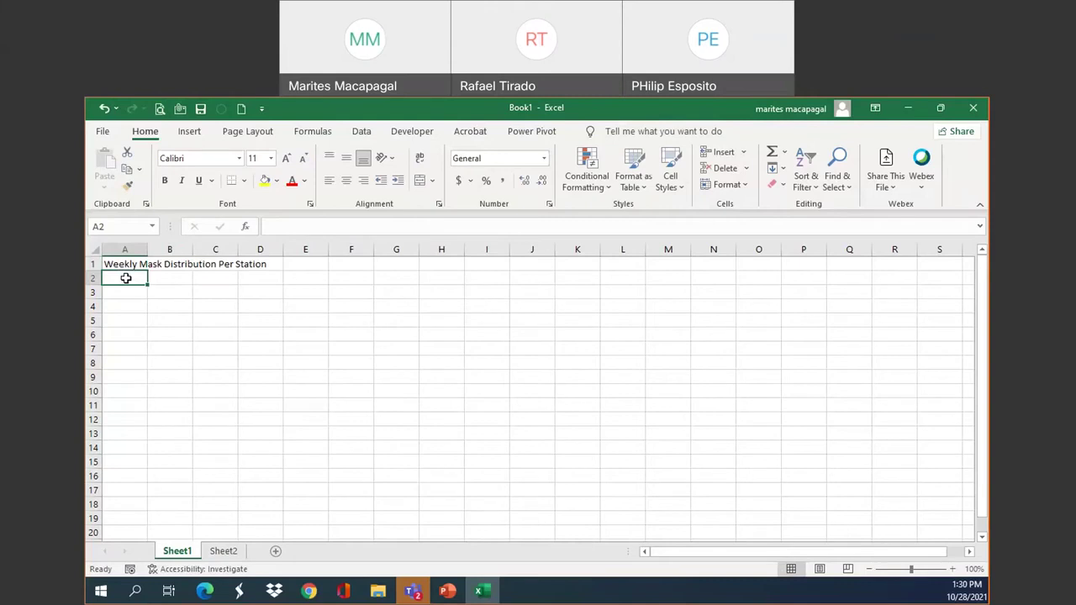
text(Week of)
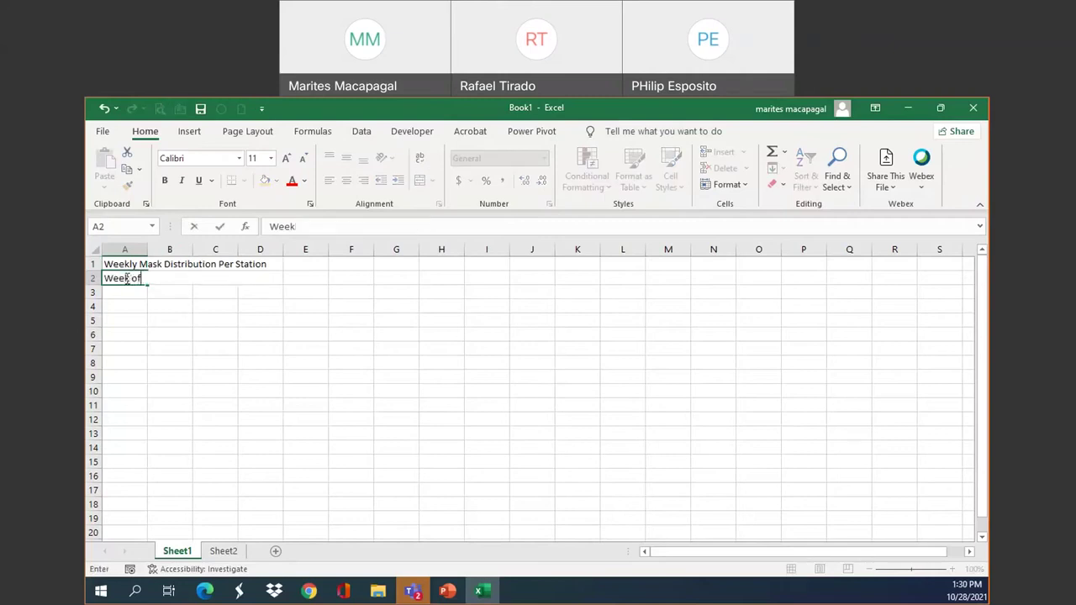
text( o)
key(BackSpace)
text(October 18)
key(Return)
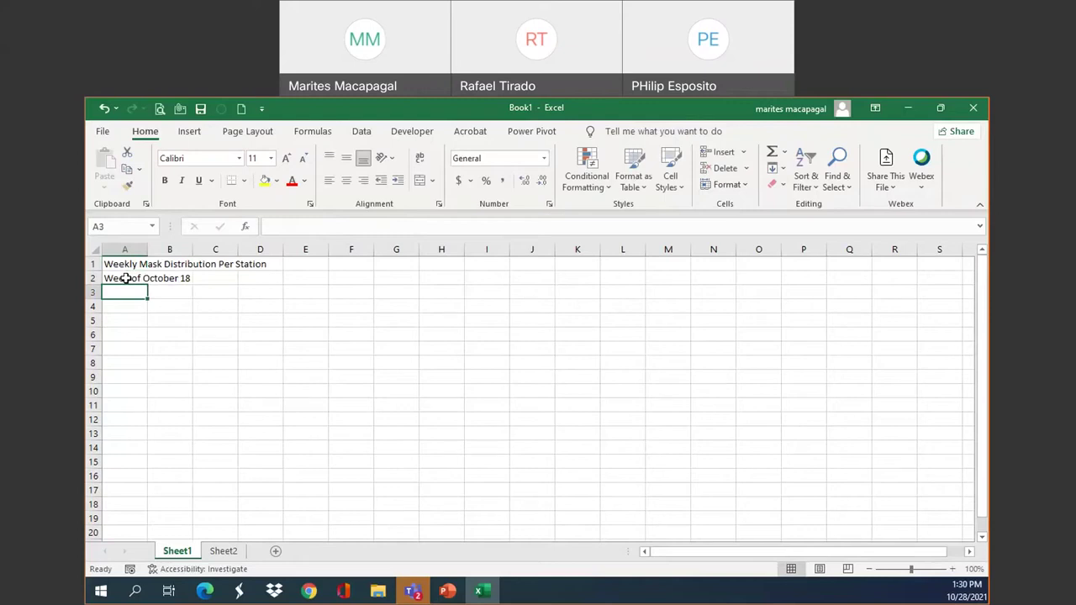
- Enter the column headings "Days", "Date" and "Station1" in cells A4, B4 and C4
key(Return)
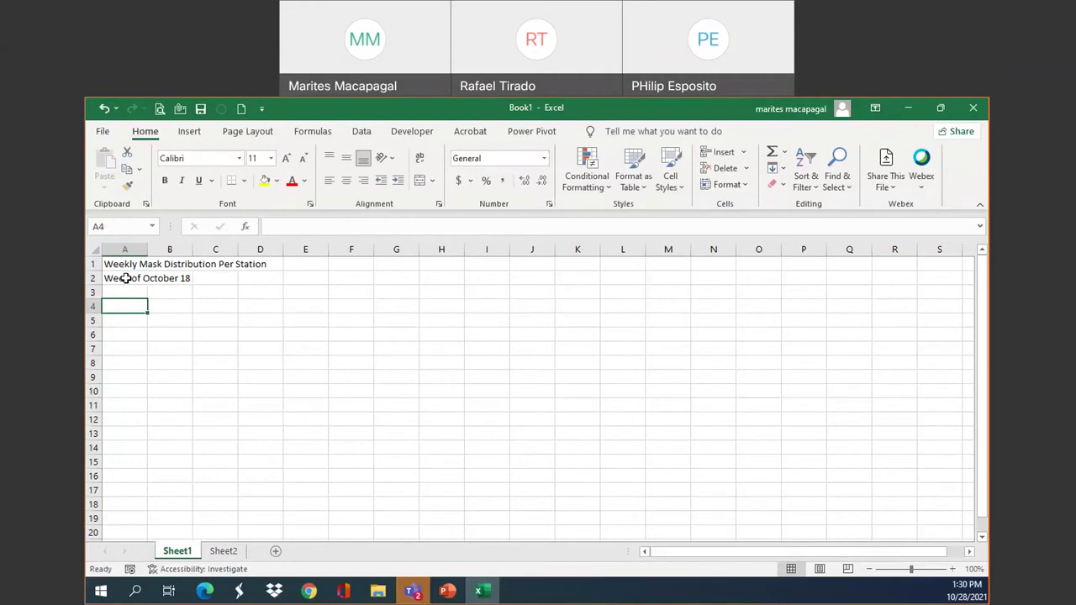
text(Days)
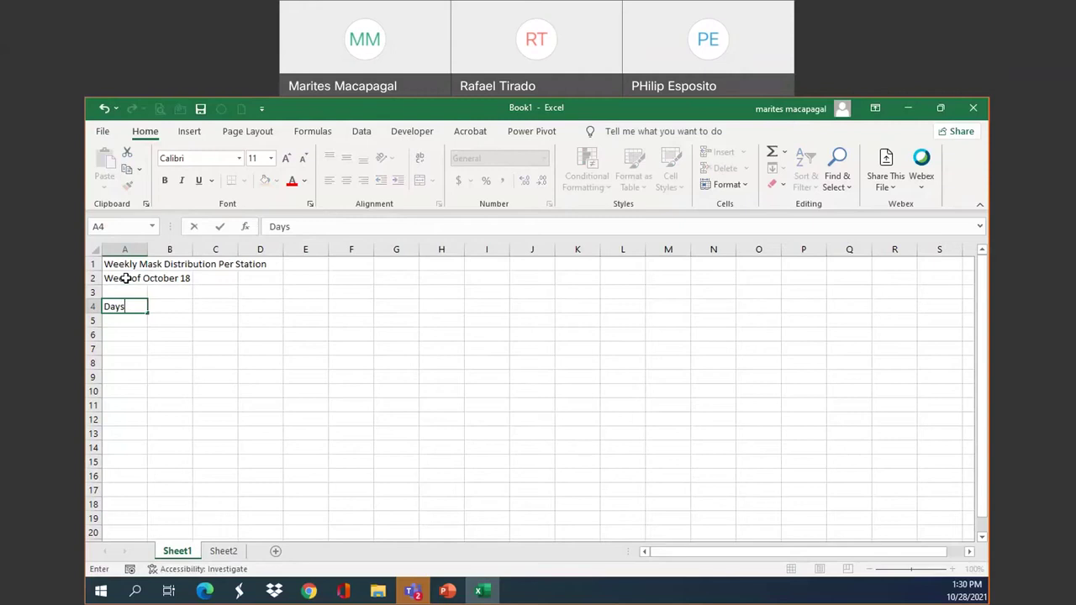
key(Tab)
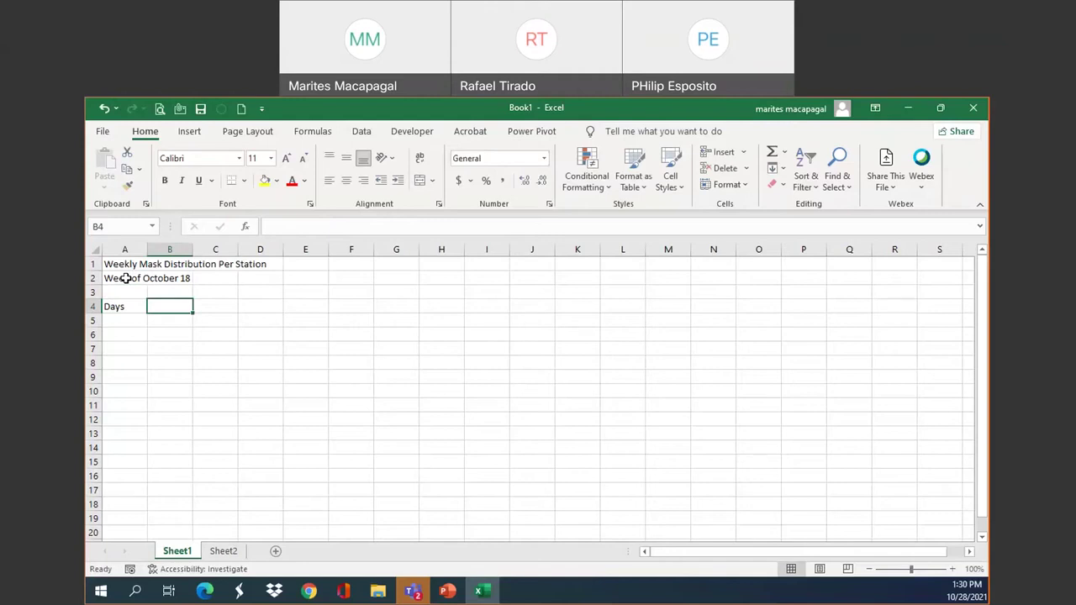
text(Date)
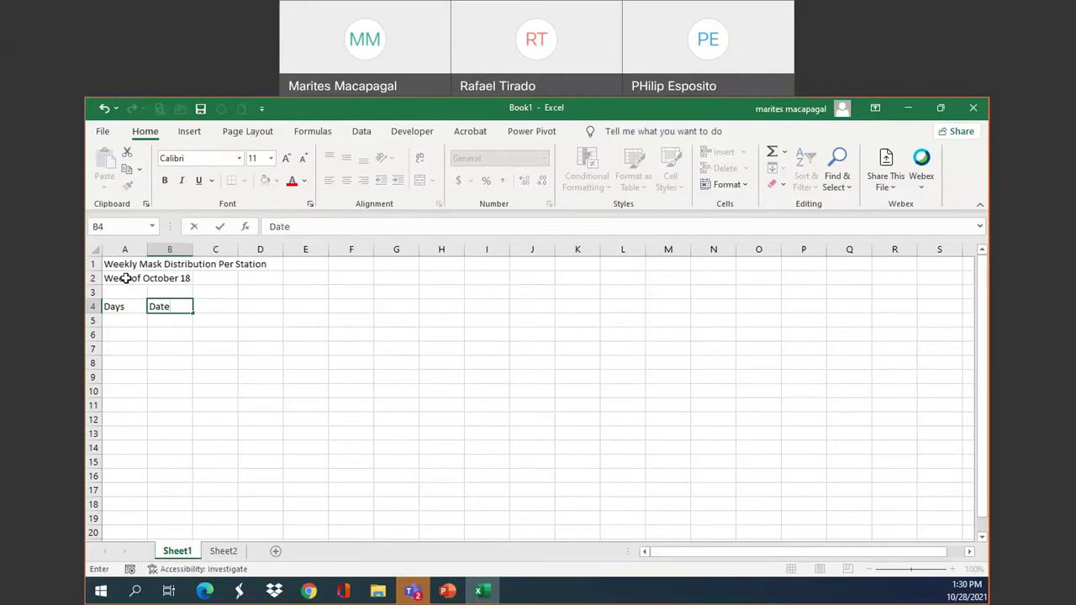
key(Tab)
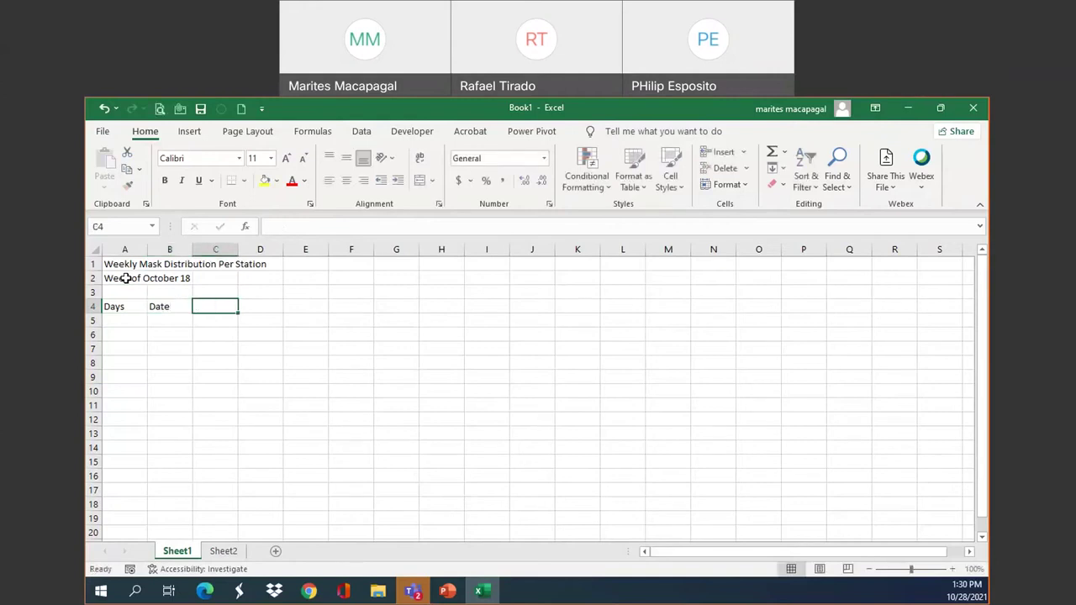
text(Station)
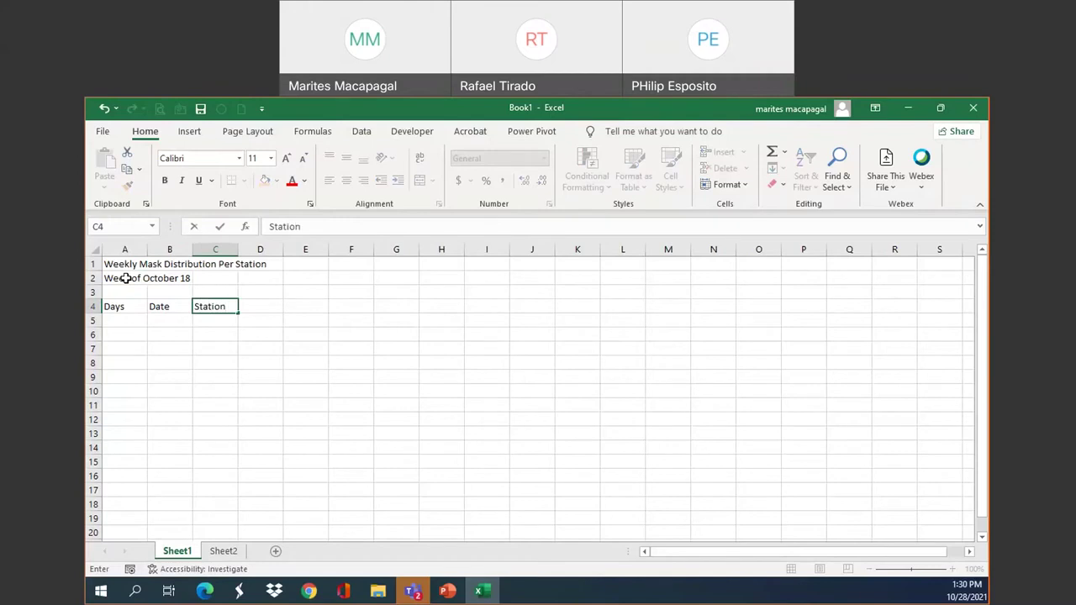
text(1)
key(Return)
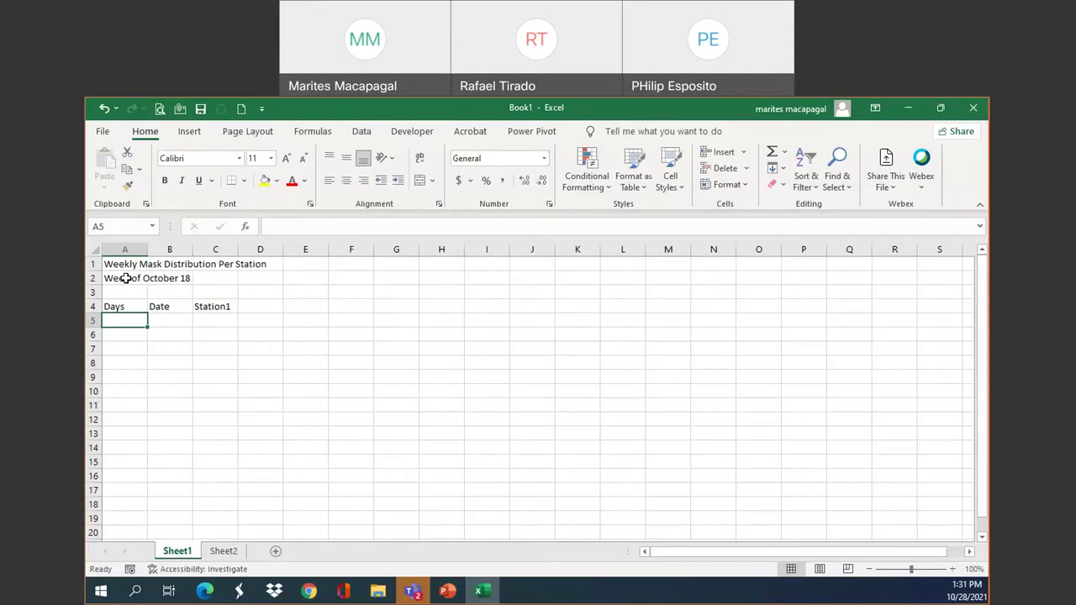
- Enter "Monday" in cell A5 under the Days heading
text(M)
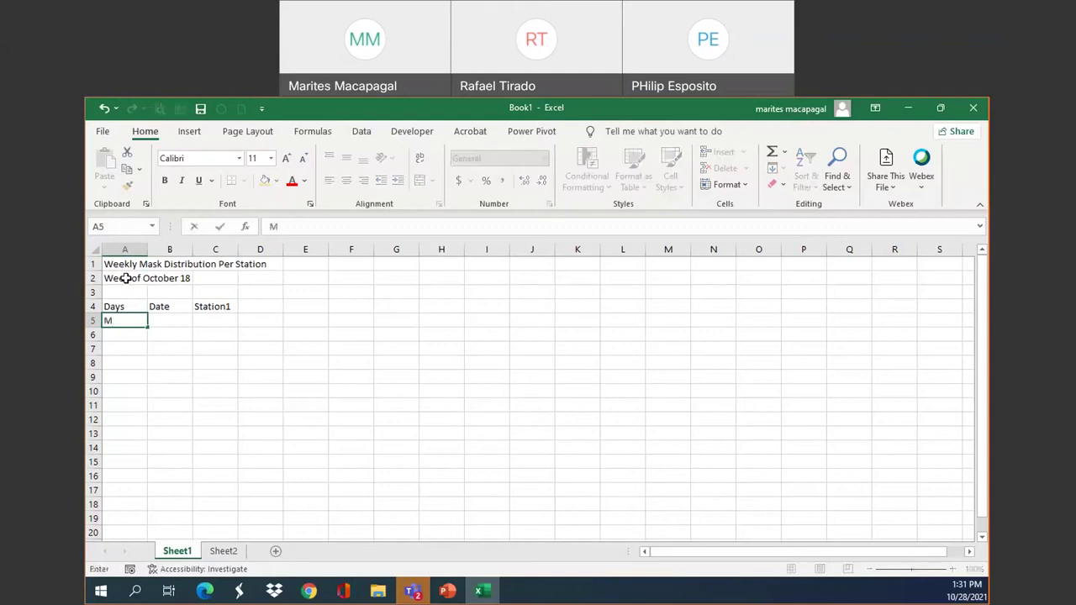
text(onday)
key(Return)
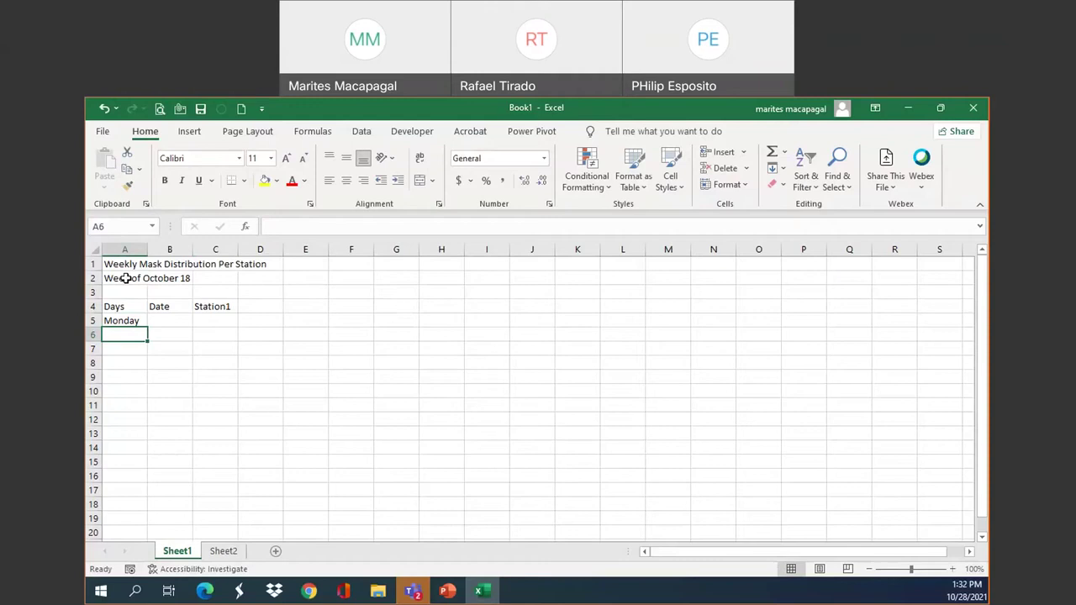
- Magnify the worksheet to 240% and collapse the ribbon to give the table more room
click(952, 569)
click(952, 570)
click(952, 569)
click(952, 570)
click(953, 570)
click(953, 569)
click(952, 569)
click(953, 569)
click(952, 569)
click(953, 569)
click(953, 569)
click(953, 569)
click(953, 570)
click(953, 569)
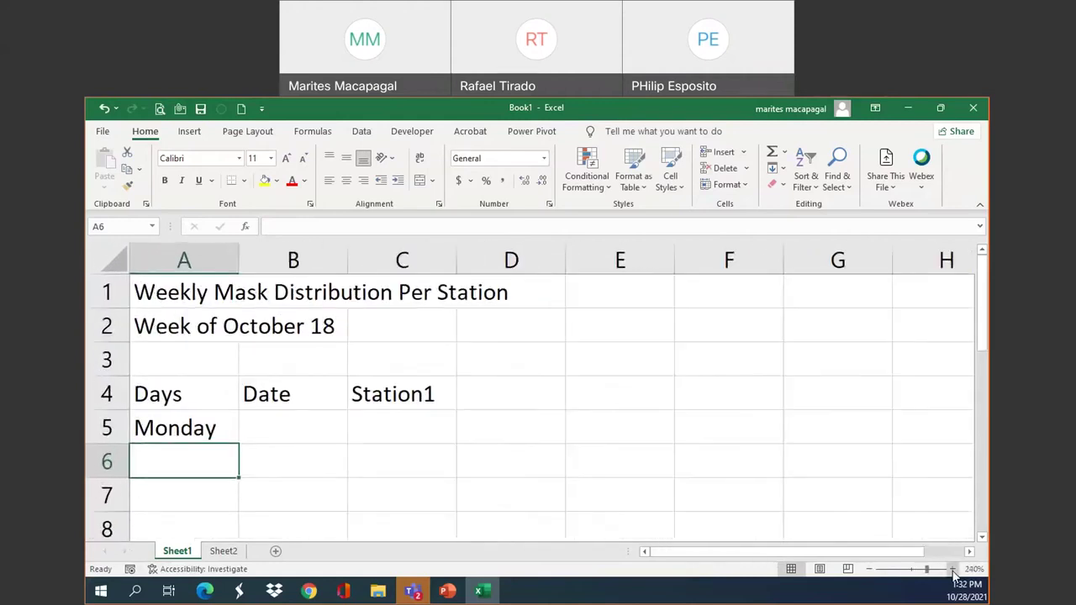
drag(982, 315, 983, 332)
double_click(141, 132)
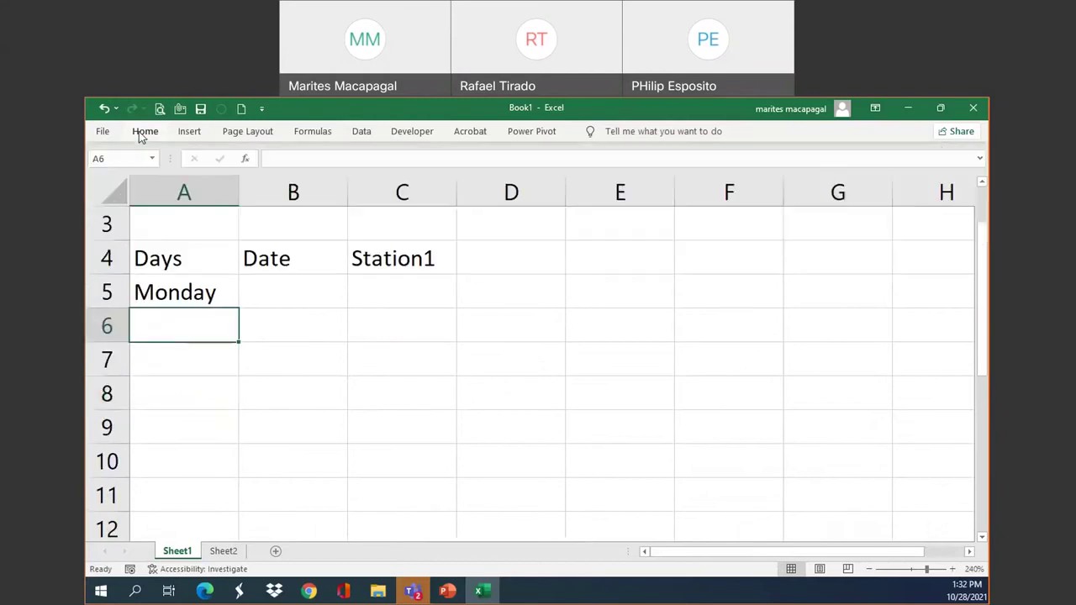
- Fill the weekday series from Monday in A5 down to Sunday in A11
click(204, 294)
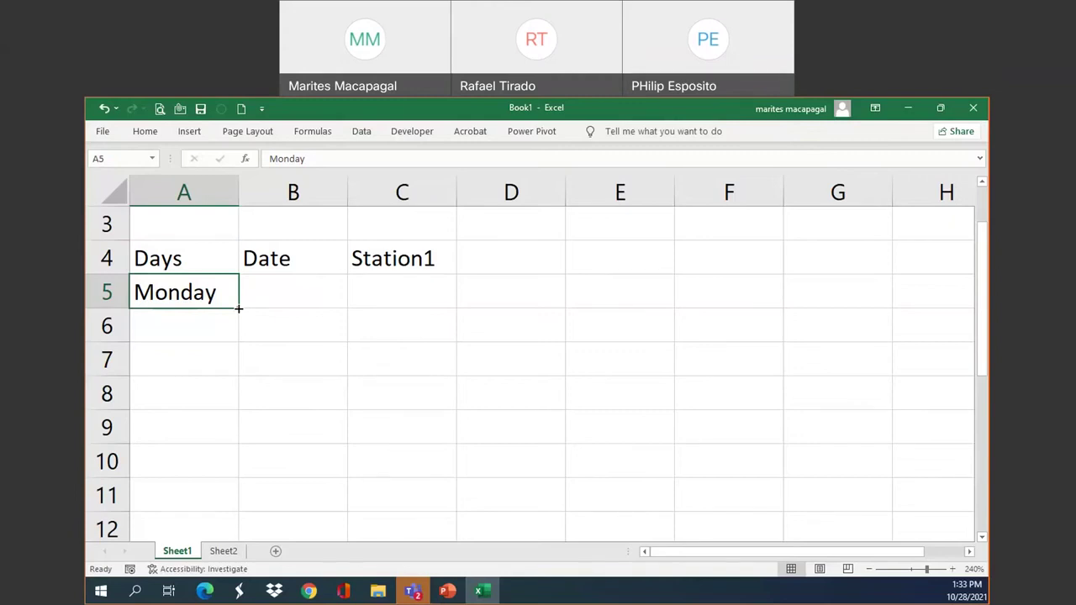
drag(239, 309, 239, 308)
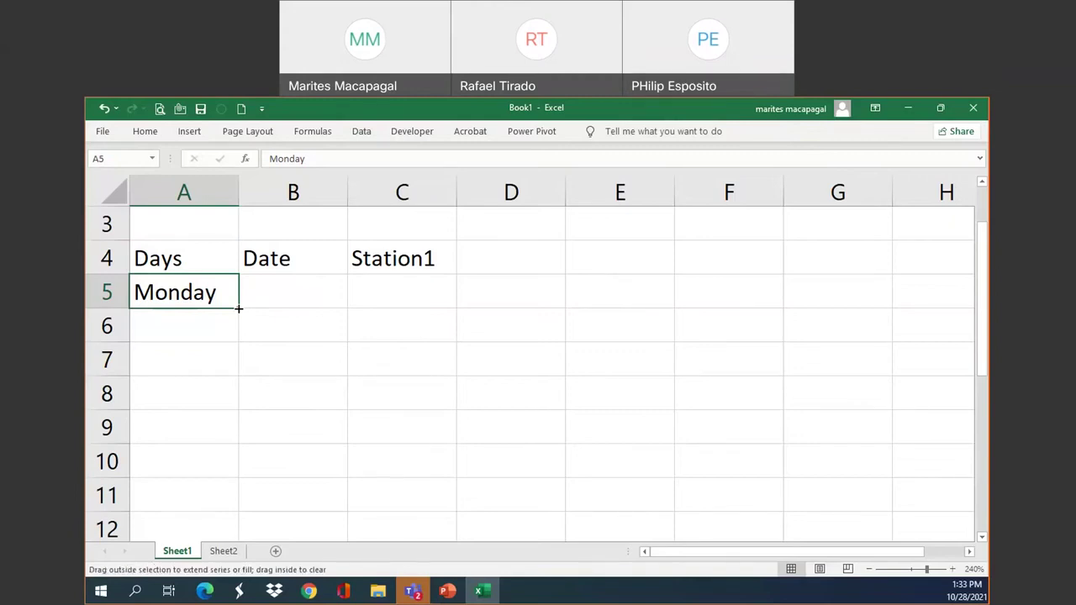
drag(239, 309, 235, 501)
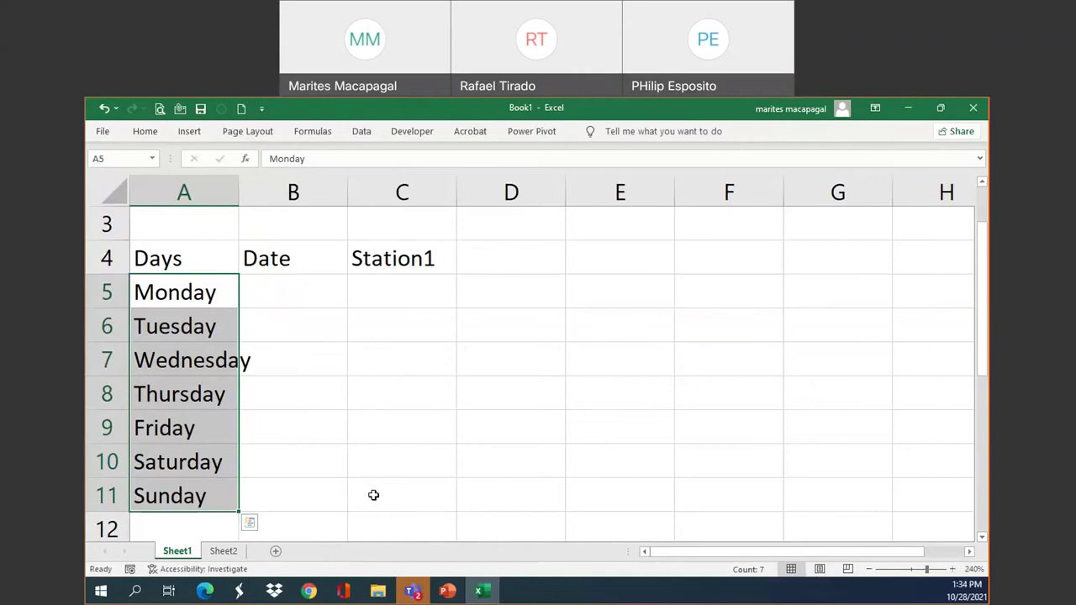
- Extend the Station1 heading in C4 across to F4 as the series Station2 to Station4
click(414, 262)
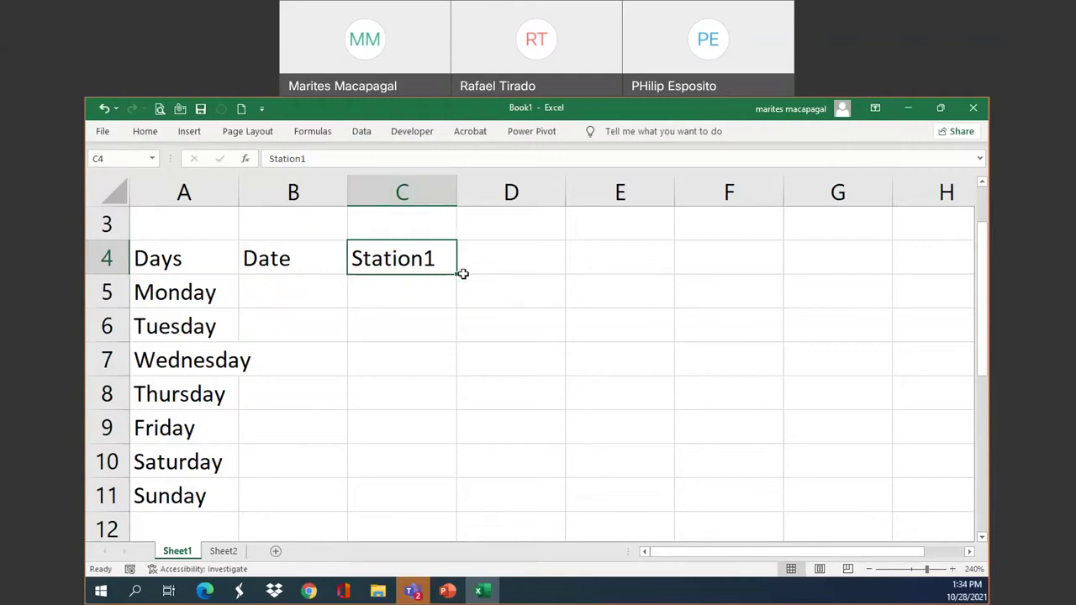
drag(456, 274, 740, 279)
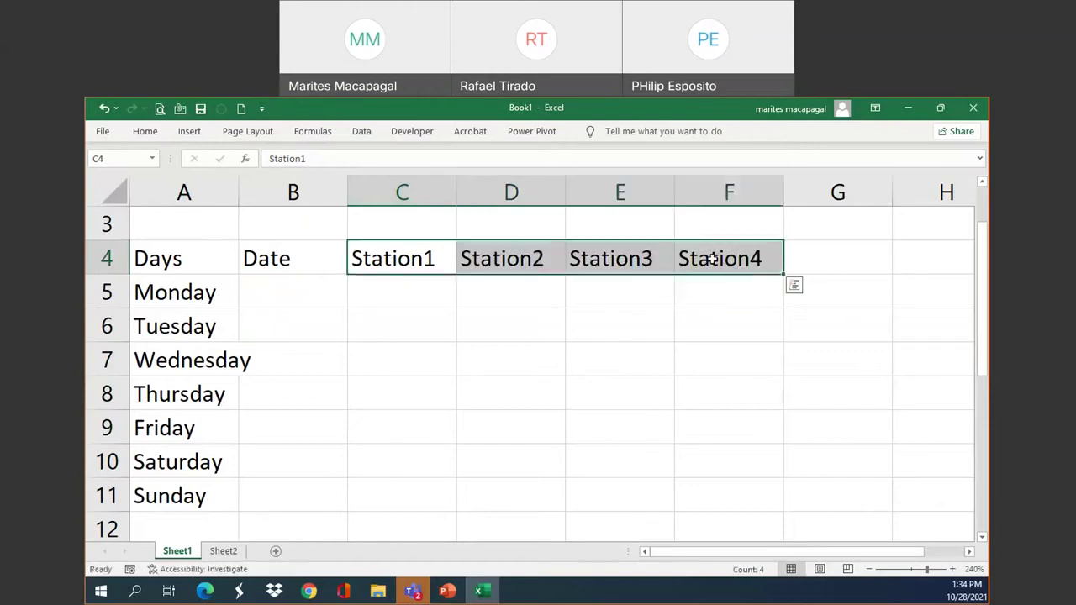
click(411, 295)
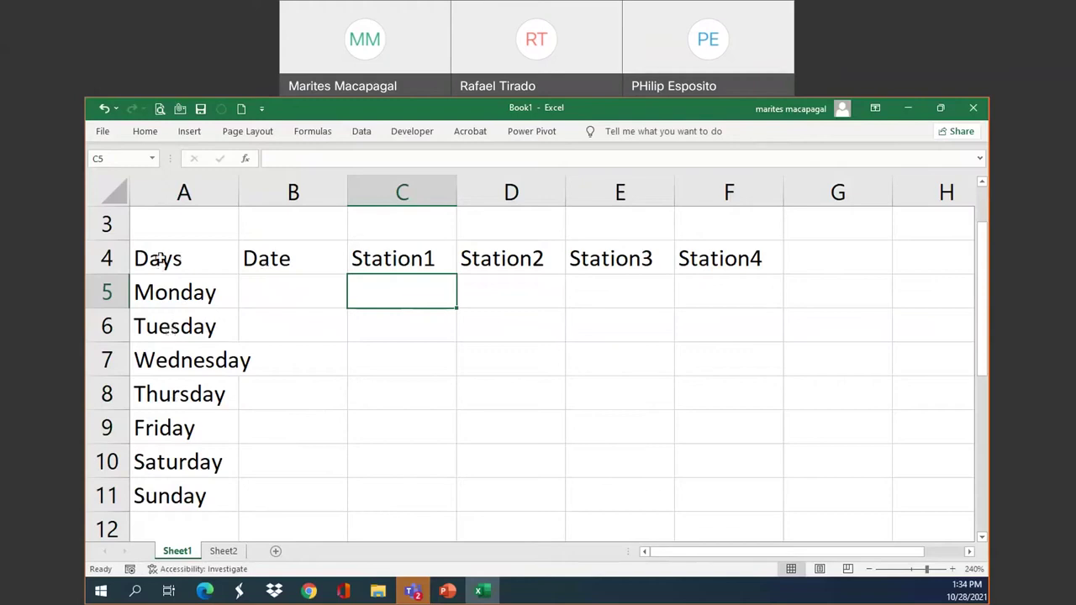
- Select the Station1, Date and Days headings in row 4 in turn to review them
click(378, 259)
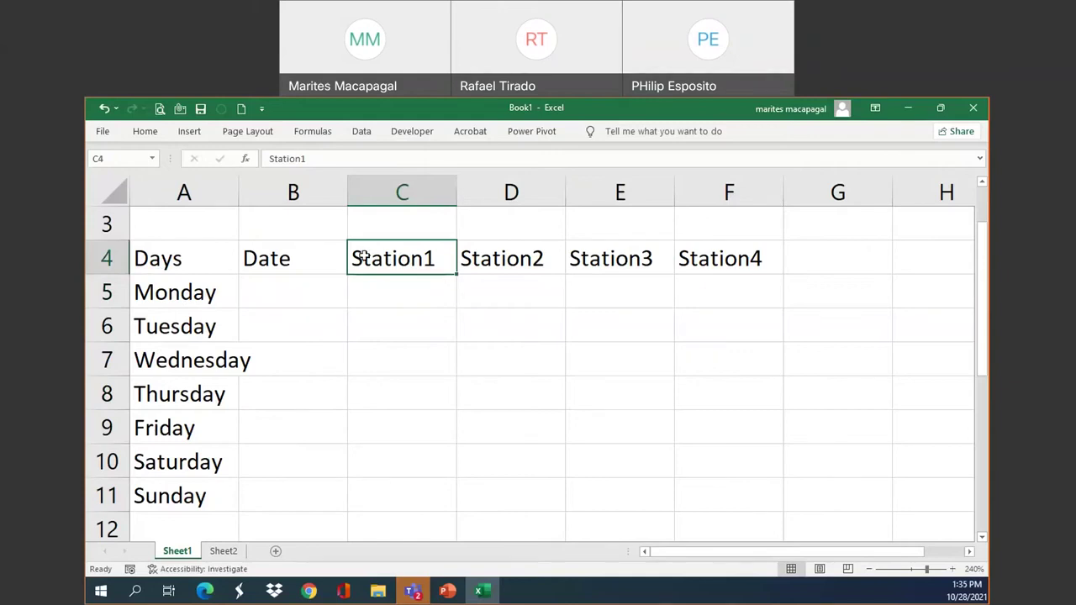
click(253, 258)
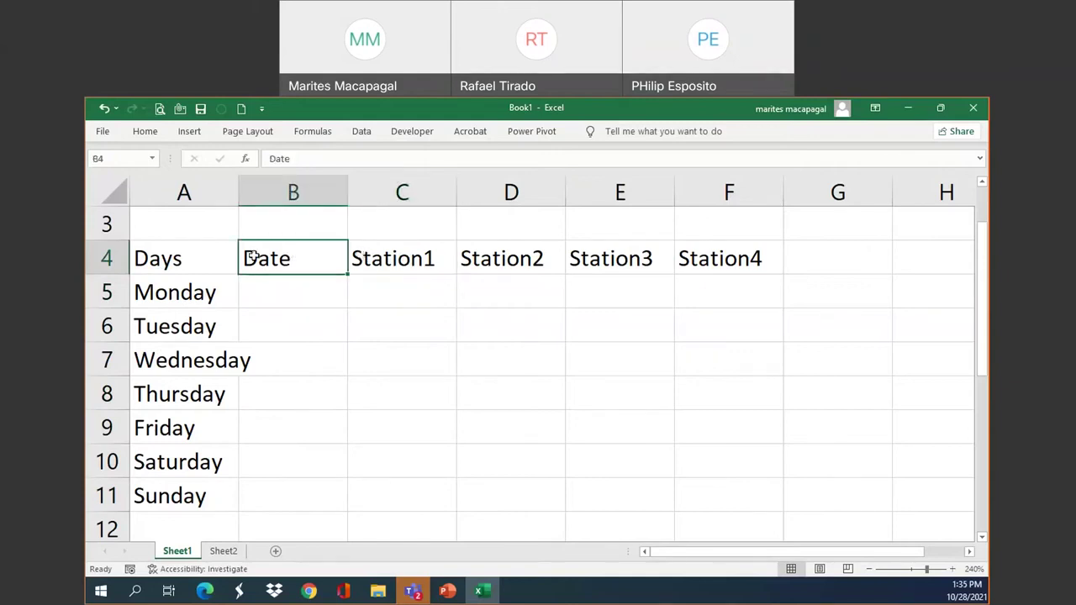
click(177, 259)
- Enter Monday's mask quantities 500, 450, 375 and 600 for Station1 to Station4 in C5:F5
click(381, 288)
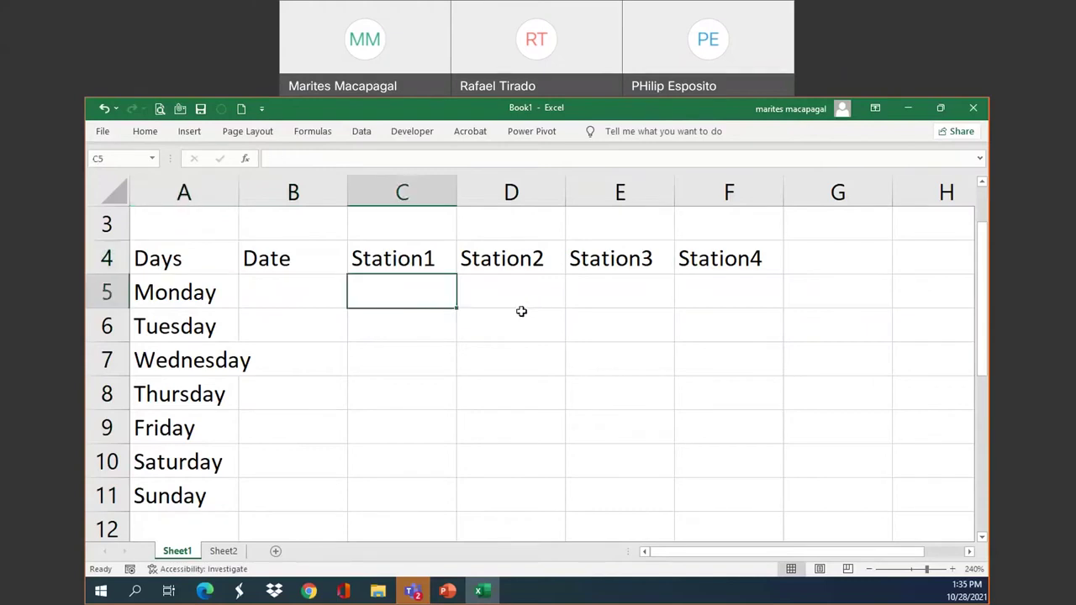
text(500)
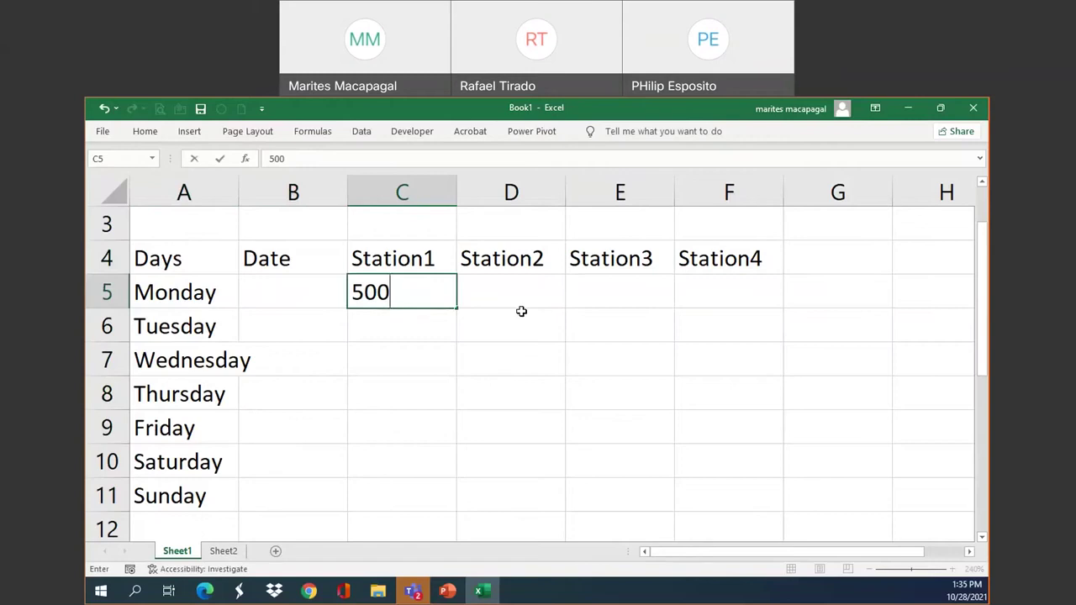
key(Tab)
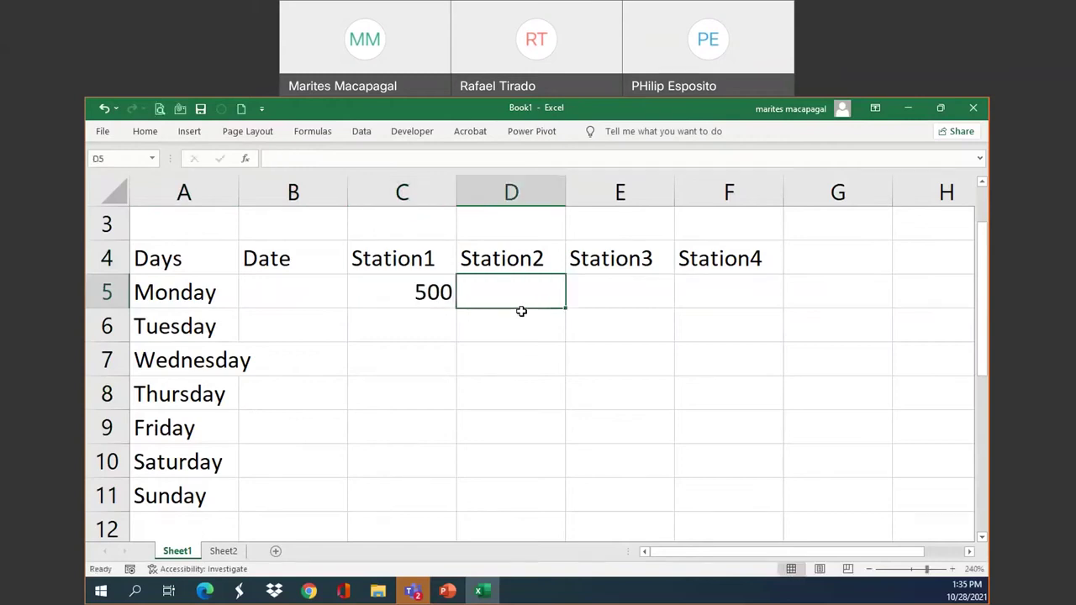
text(450)
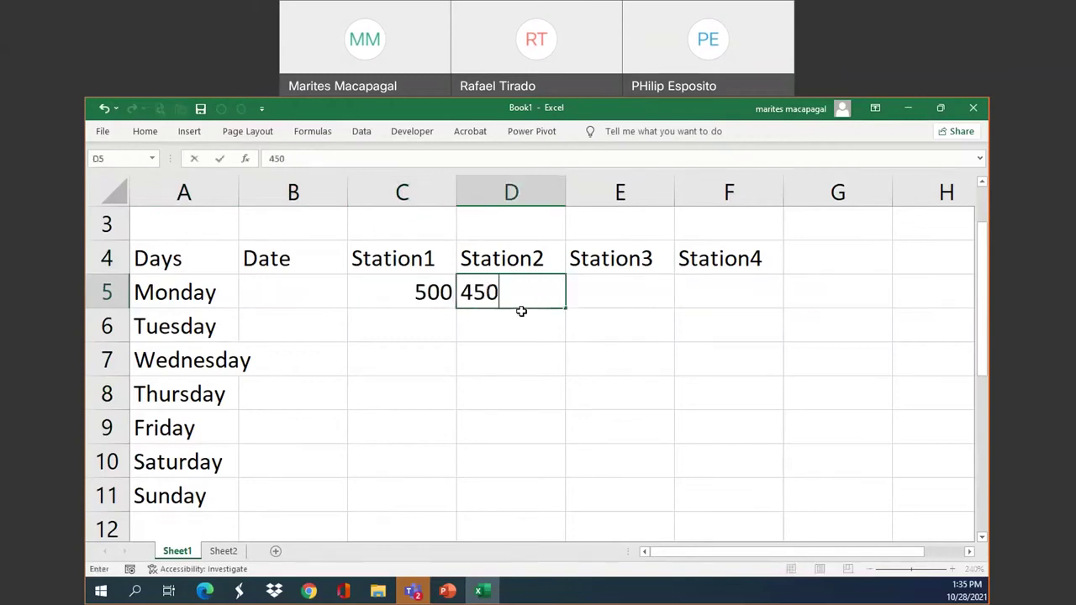
key(Tab)
text(375)
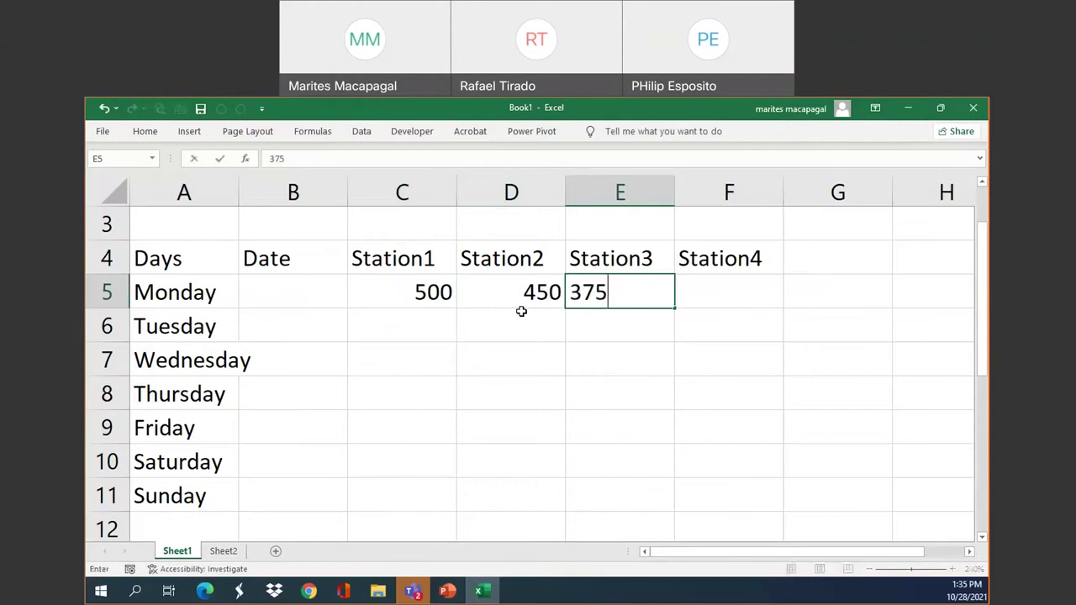
key(Tab)
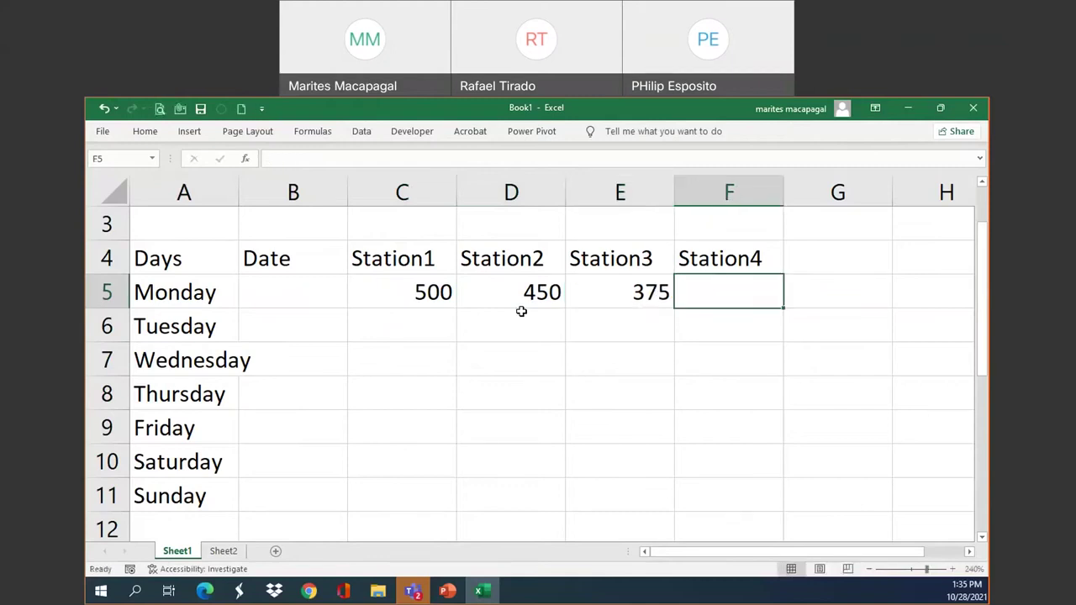
text(600)
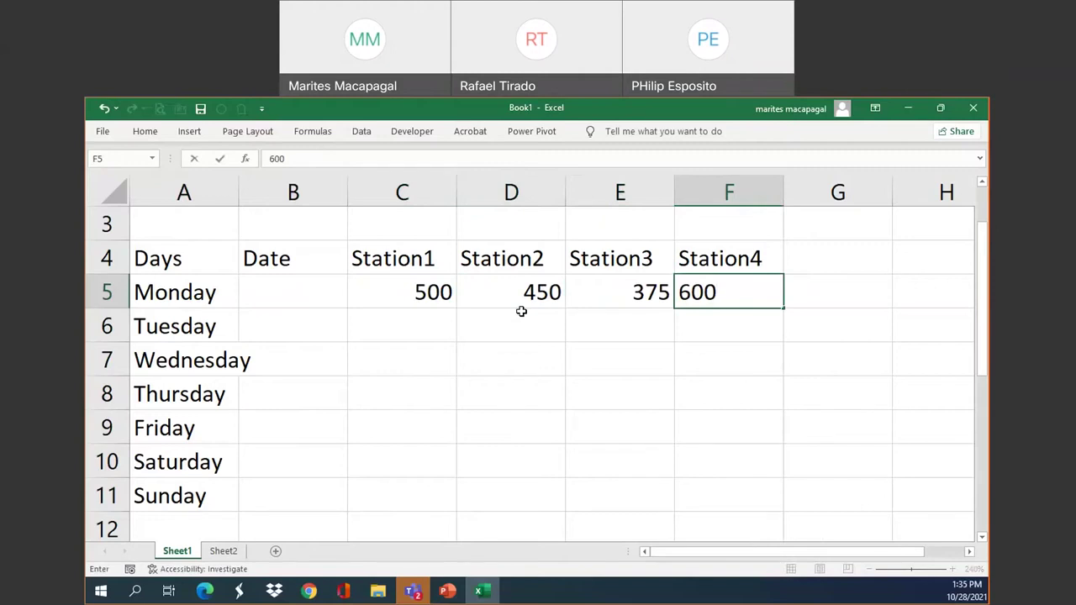
key(Return)
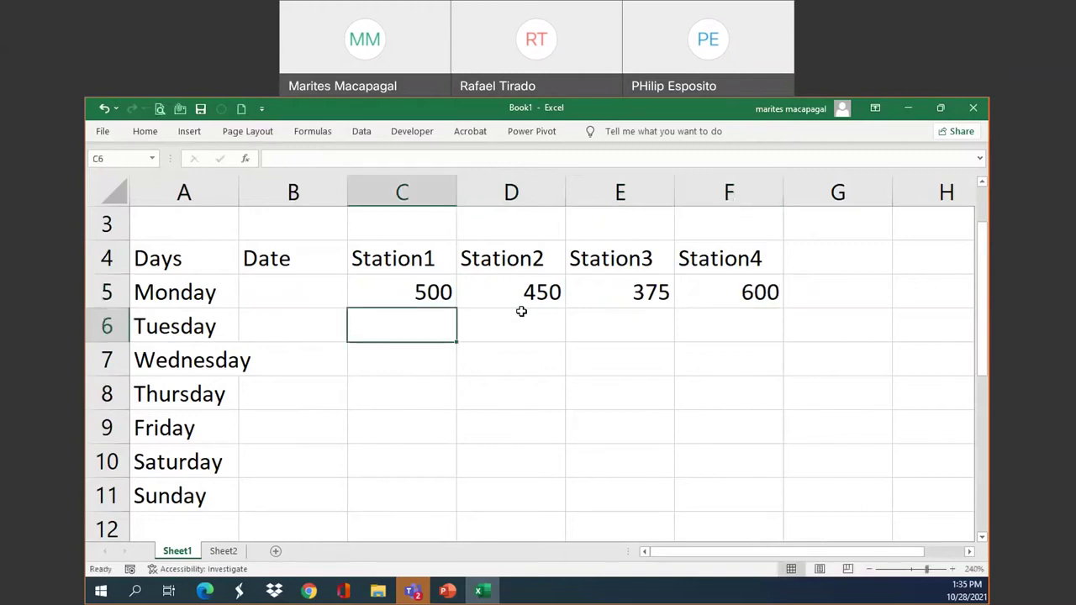
- Select Monday's quantities in C5:F5 to review them together, then select C5 alone and finish on cell B8
drag(441, 290, 711, 286)
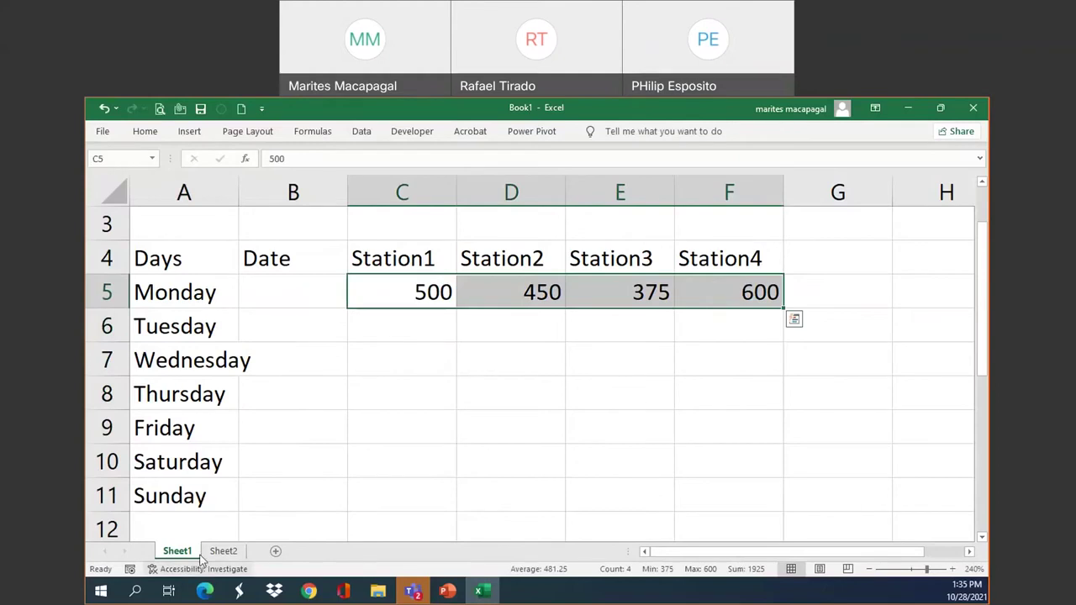
key(Escape)
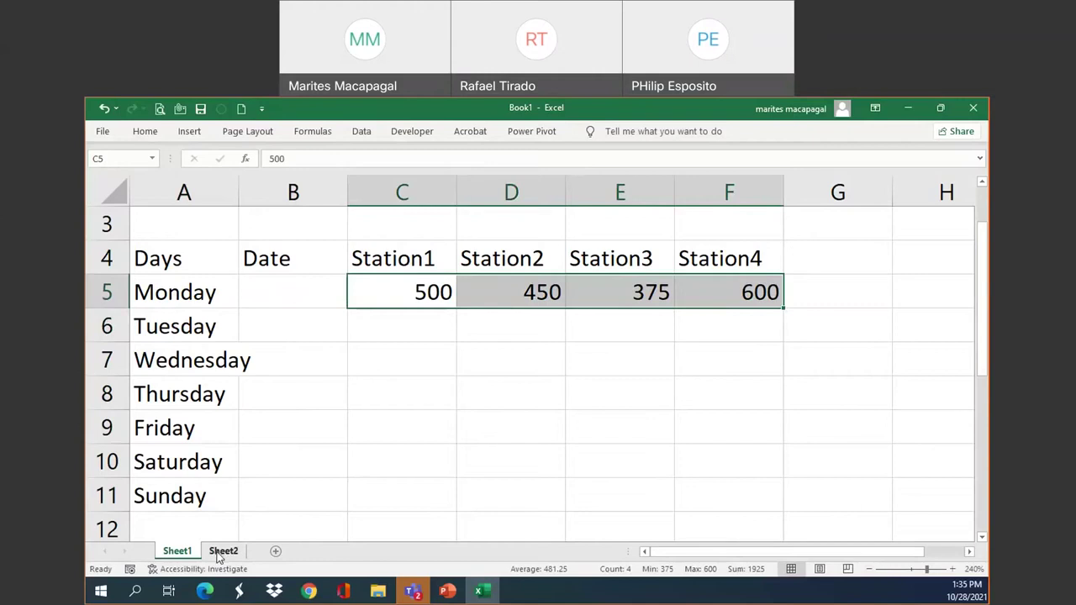
click(370, 292)
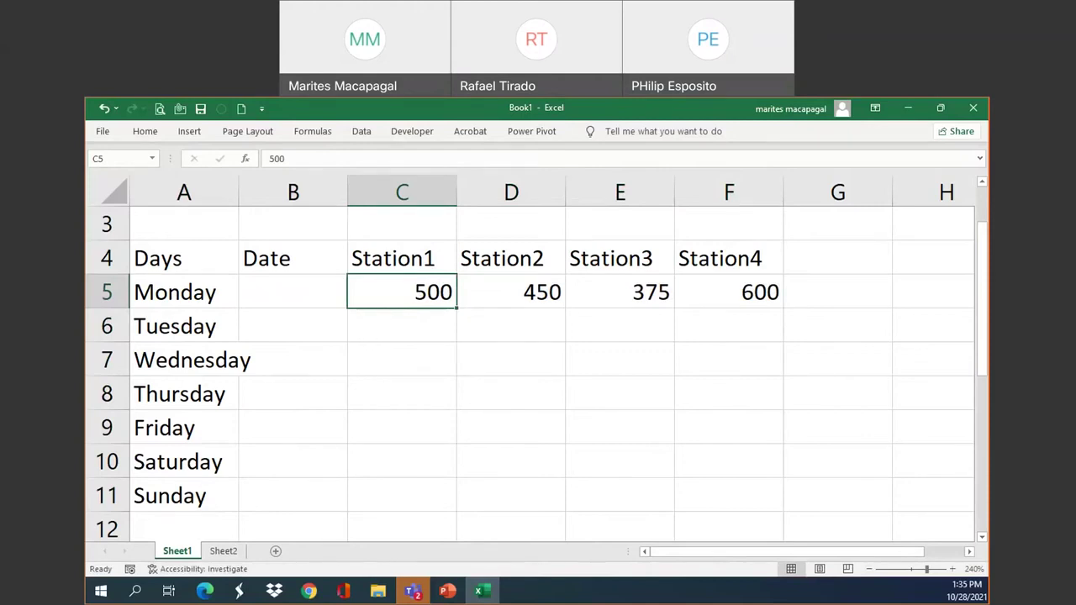
click(284, 396)
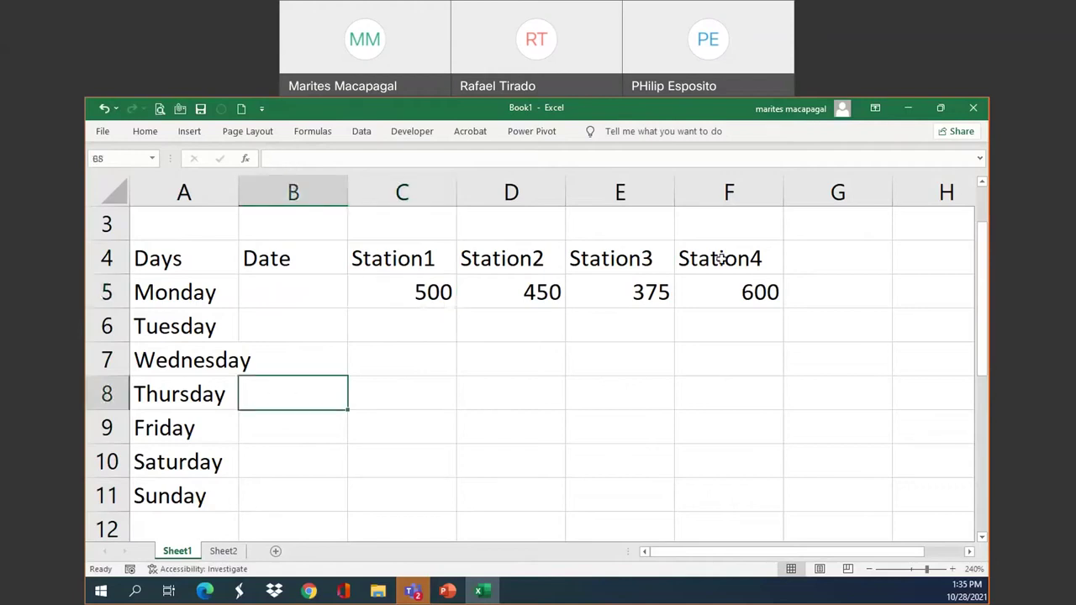
- Select the empty cells B5, B7 and C7 in turn to check where the Wednesday label overflows column A
drag(985, 283, 983, 263)
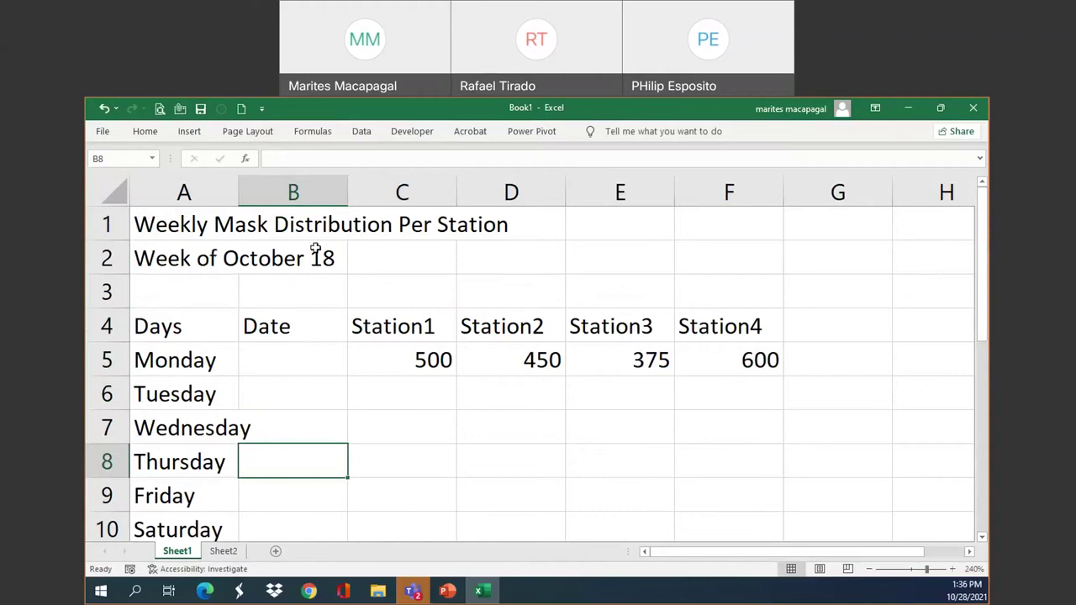
click(308, 359)
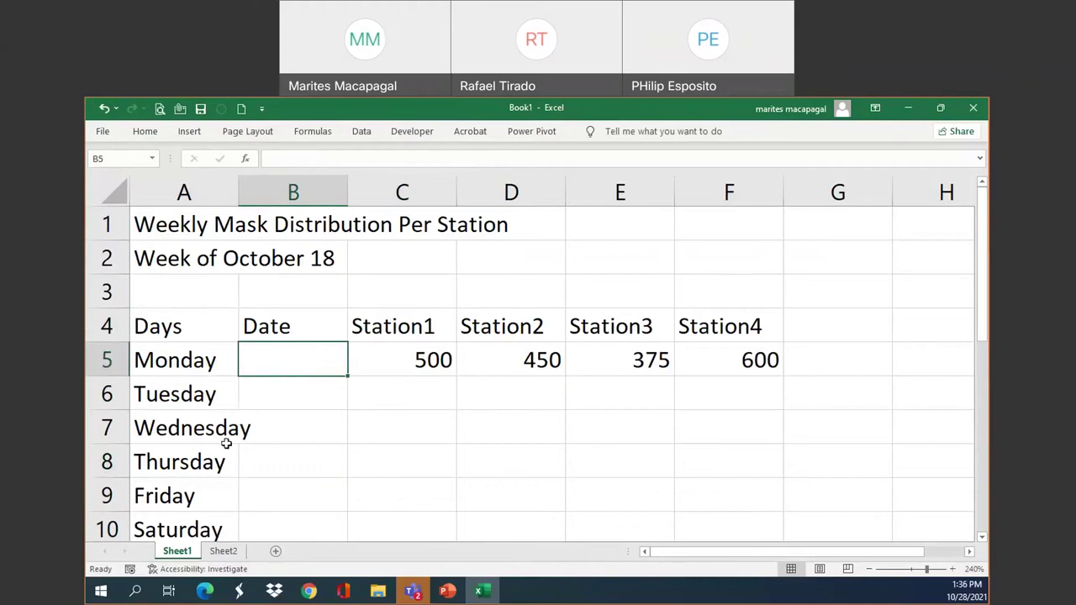
click(282, 425)
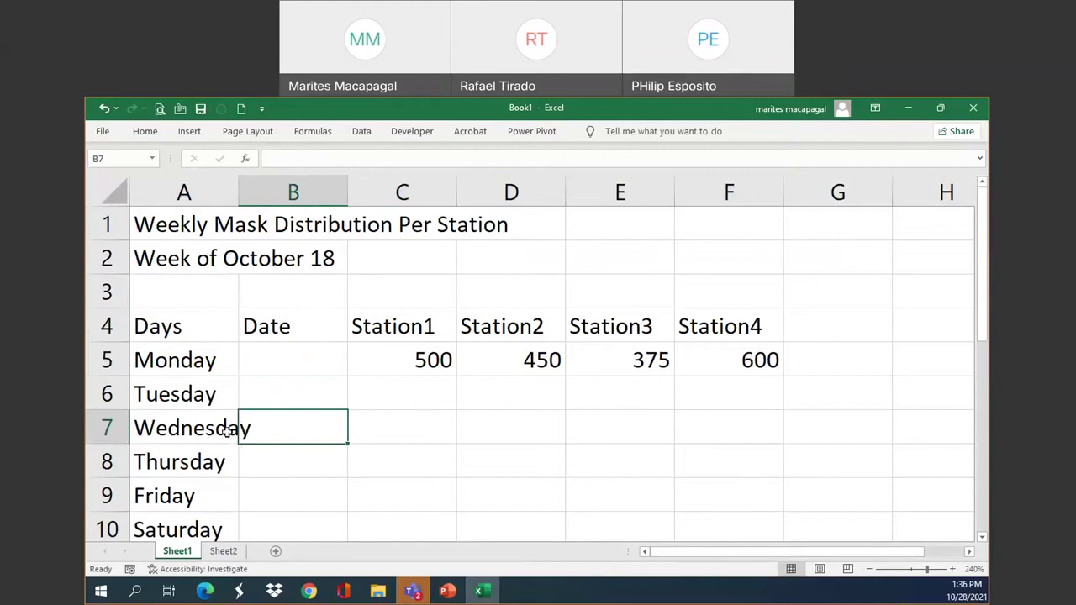
click(396, 438)
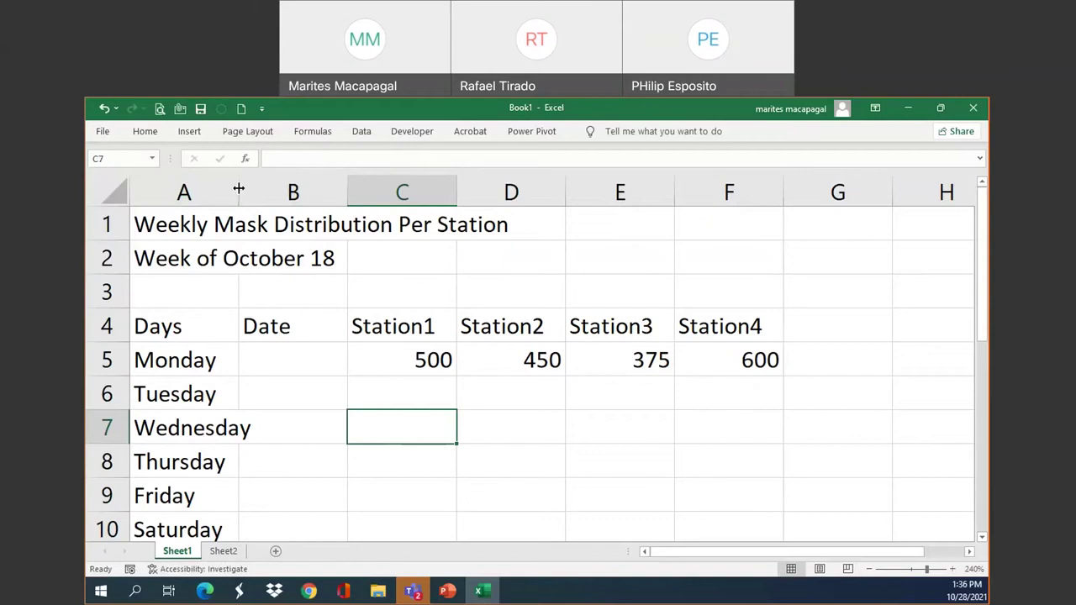
- Widen column A just enough for the Wednesday label in A7 to fit inside its cell
double_click(239, 188)
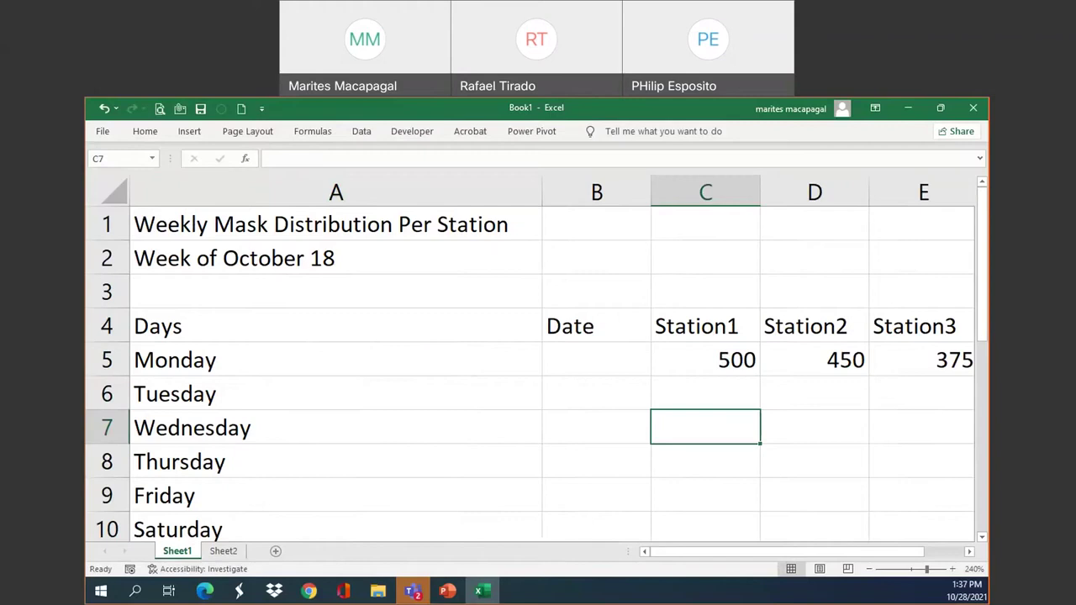
click(104, 109)
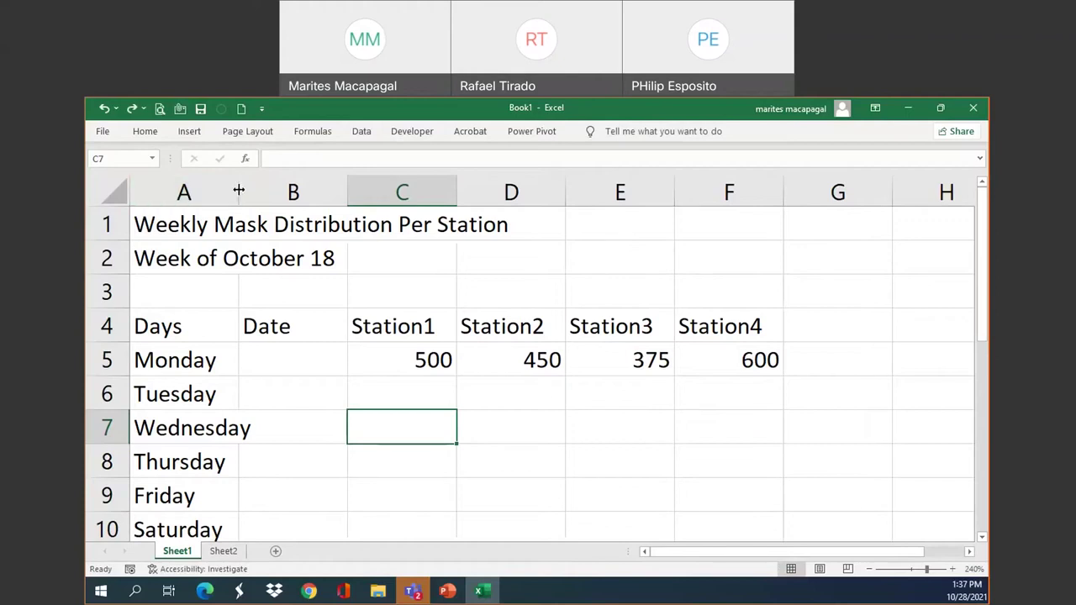
drag(239, 191, 255, 190)
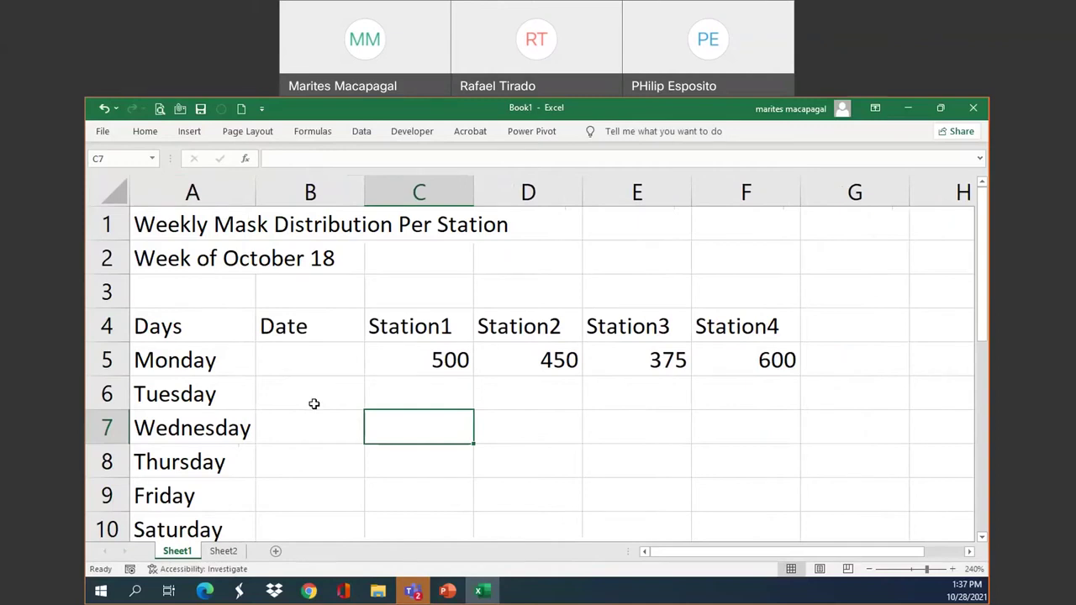
- Enter the dates 10/18/2021 for Monday in B5 and 10/19/2021 for Tuesday in B6
click(310, 359)
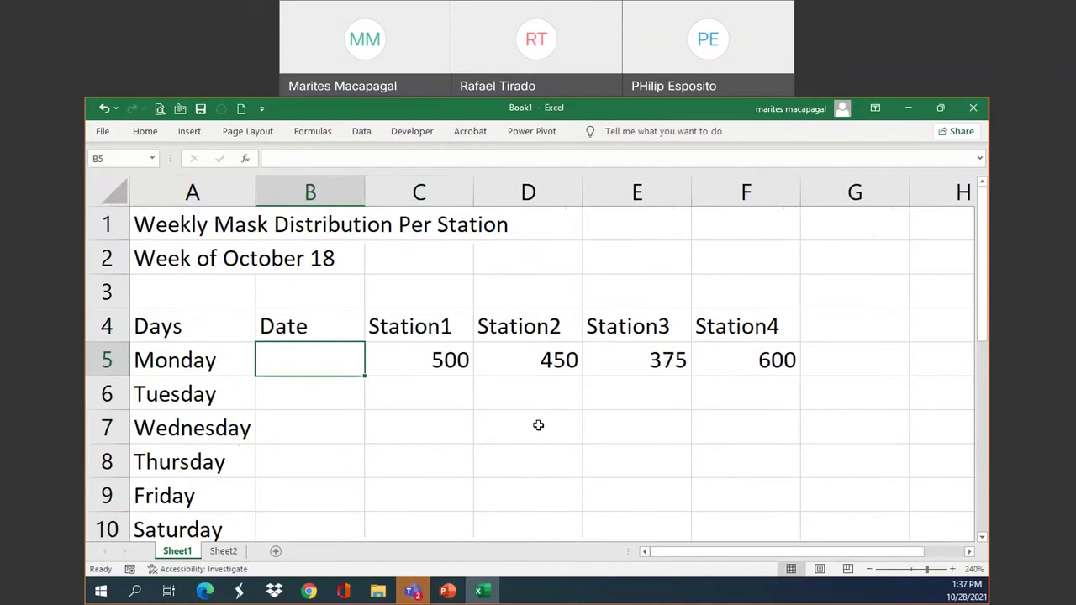
text(10)
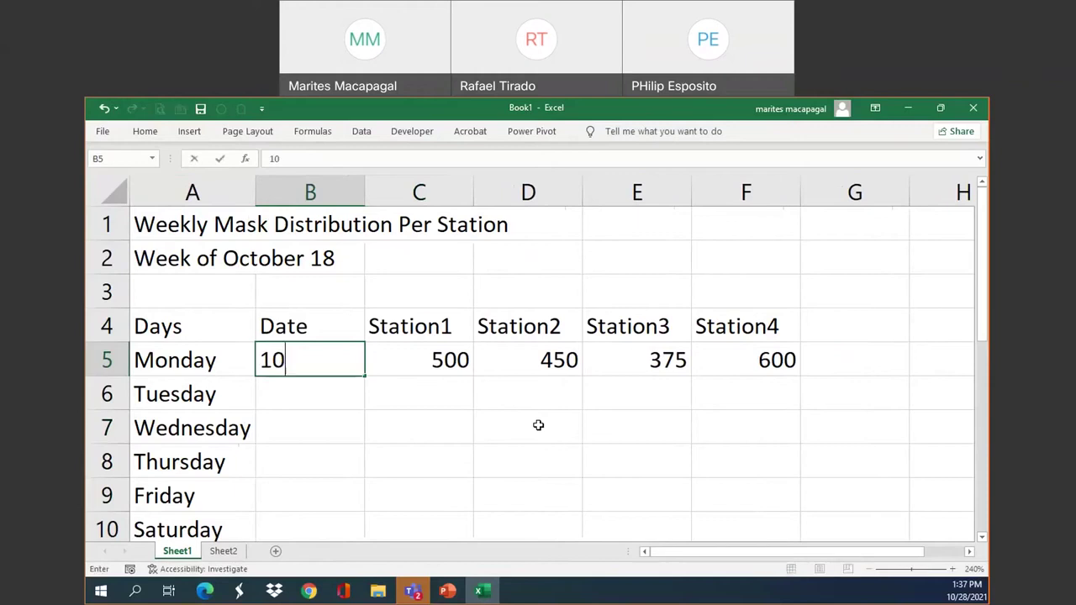
text(/18/2021)
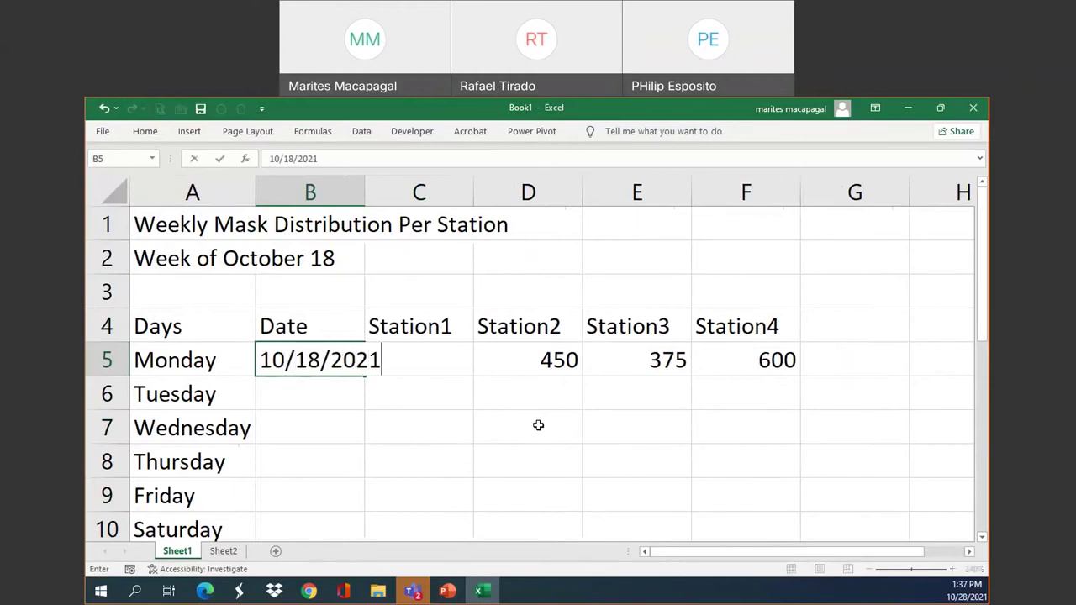
key(Return)
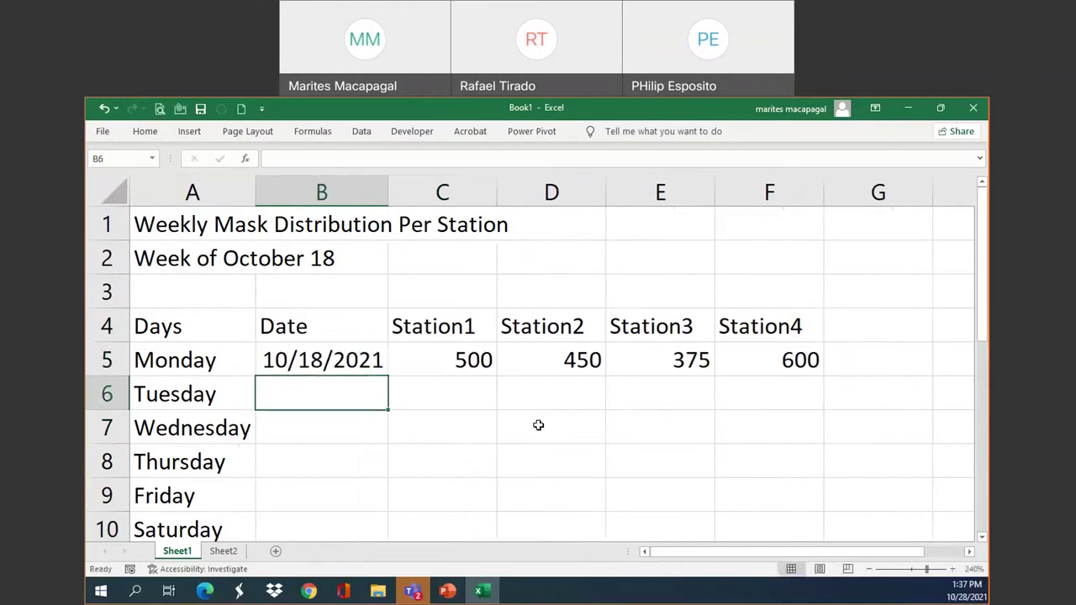
text(10/)
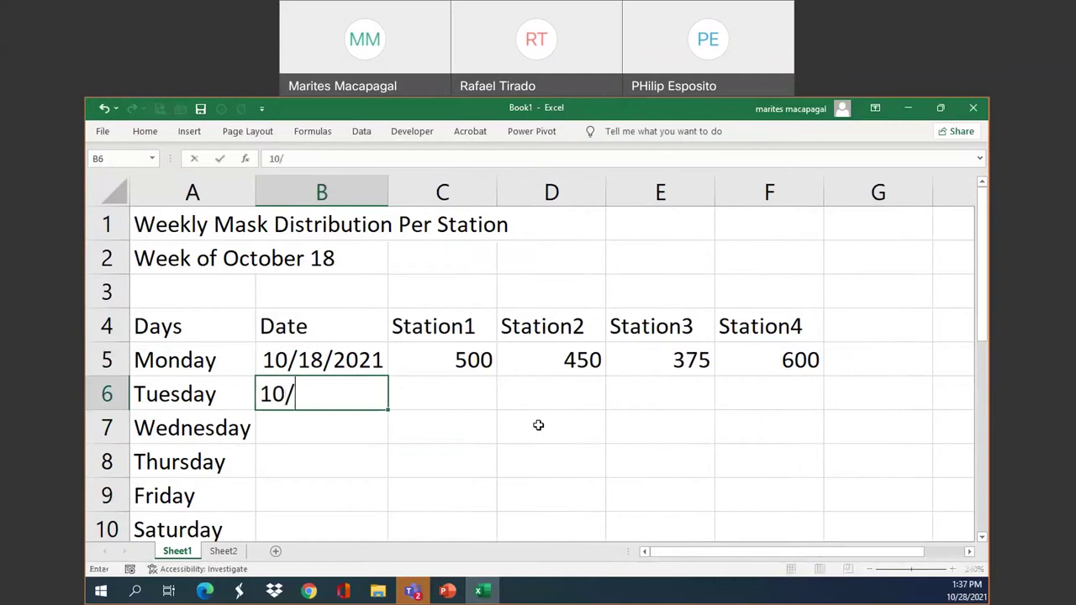
text(19/2021)
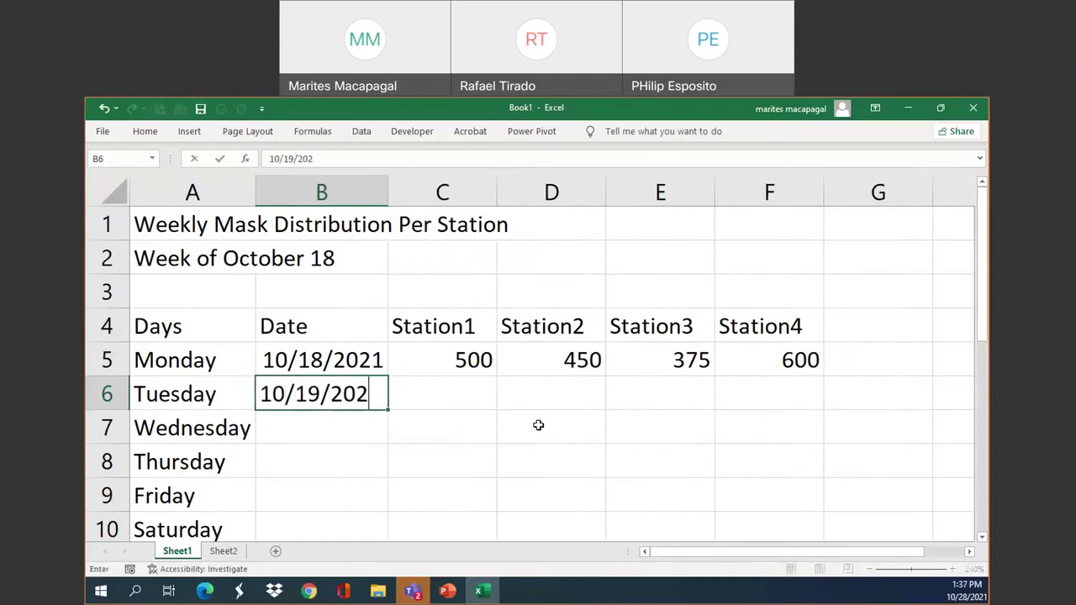
key(Return)
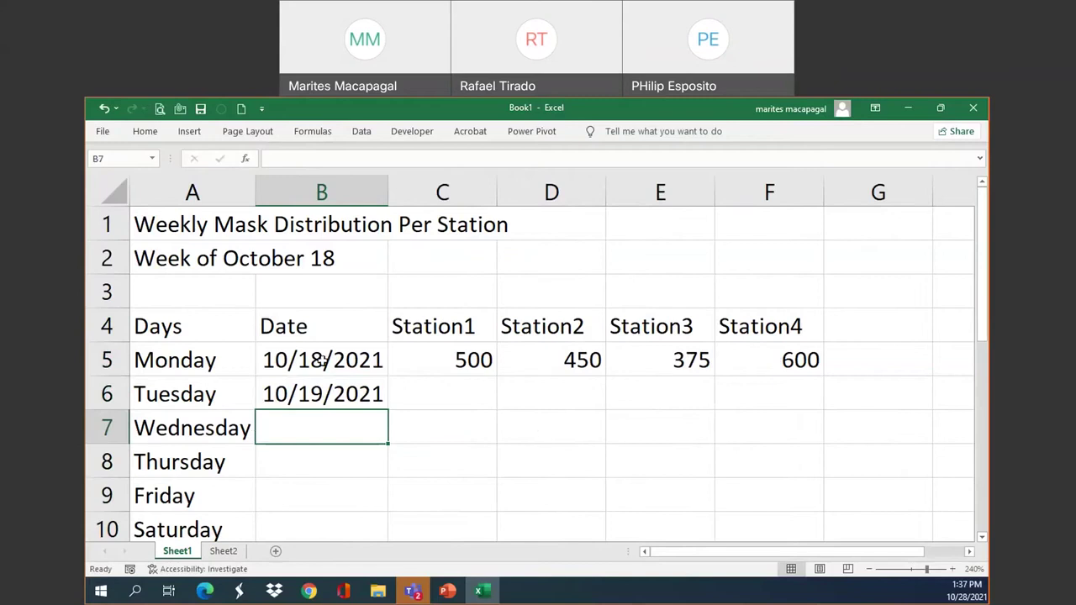
- Extend the two dates in B5:B6 down to B11 as a daily series through Sunday, 10/24/2021
drag(323, 360, 329, 394)
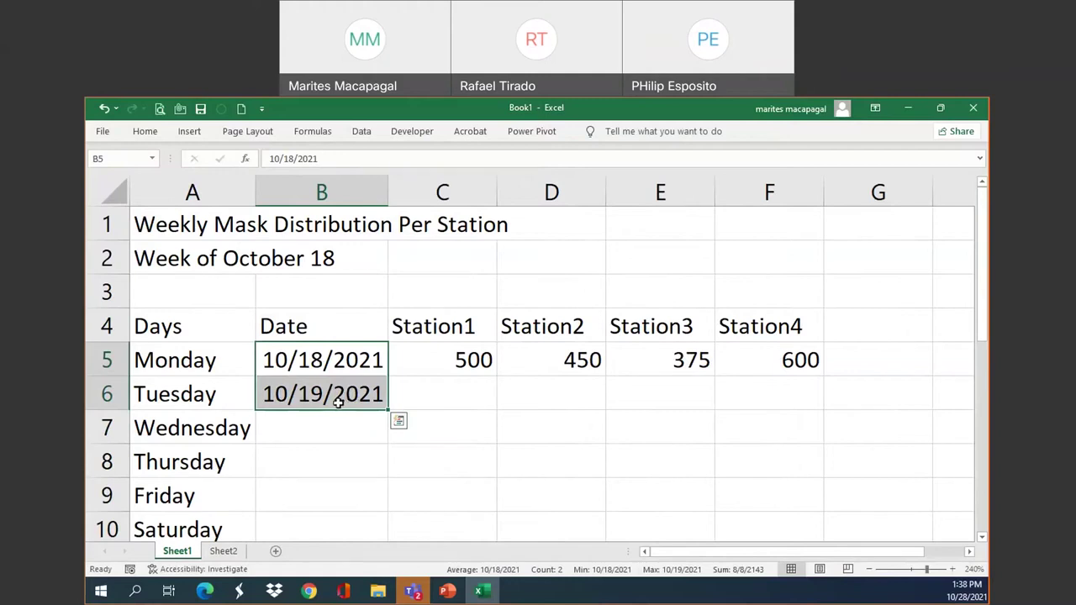
click(311, 359)
drag(313, 359, 316, 397)
drag(985, 323, 986, 347)
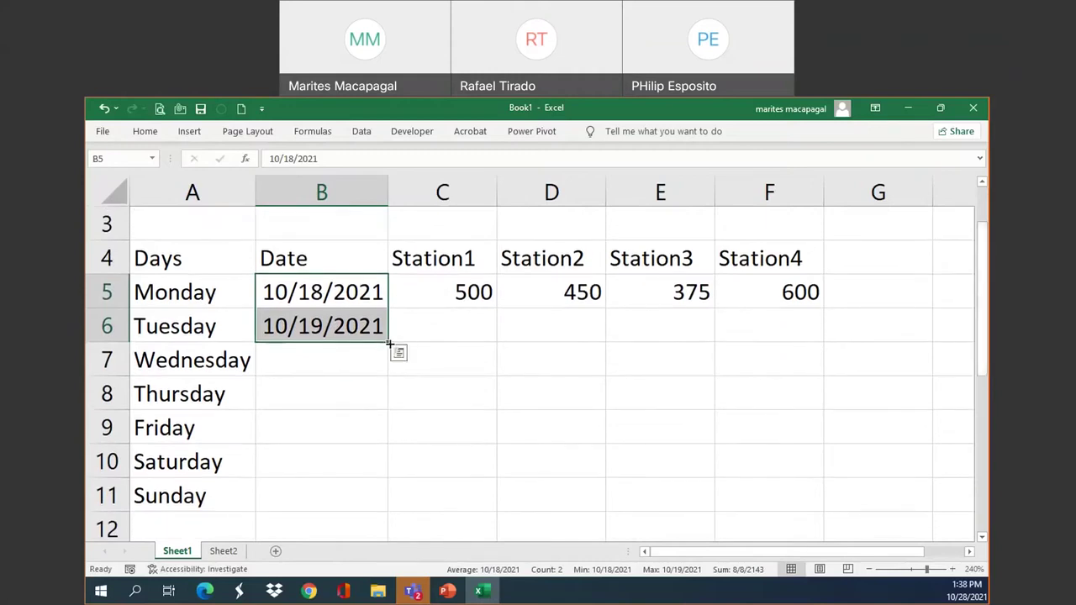
drag(383, 344, 379, 508)
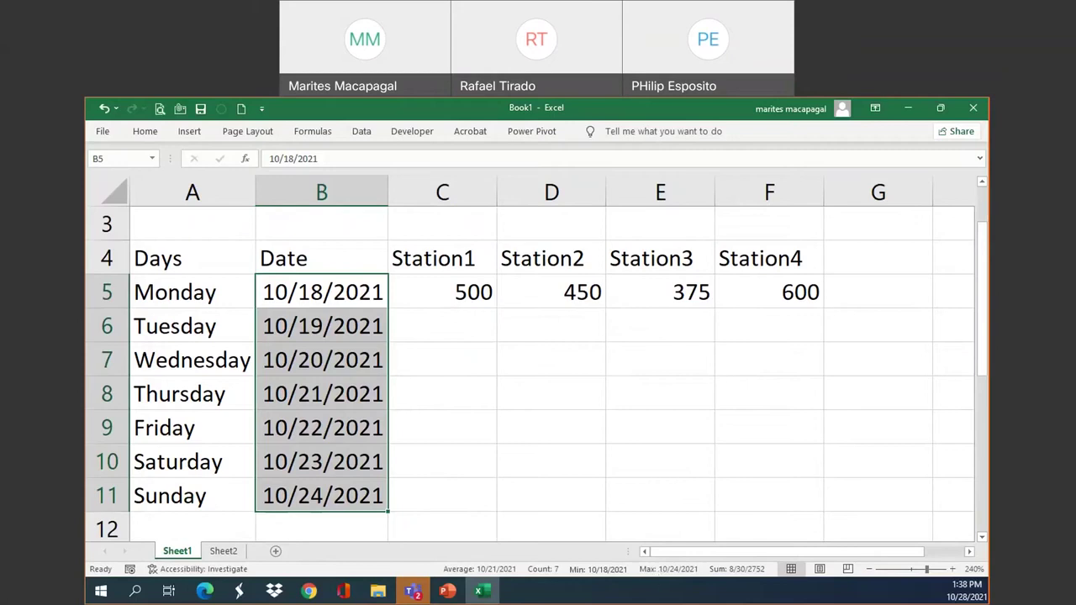
- Deselect the dates by moving to C10 and expand the collapsed ribbon so its Home commands stay displayed
click(486, 474)
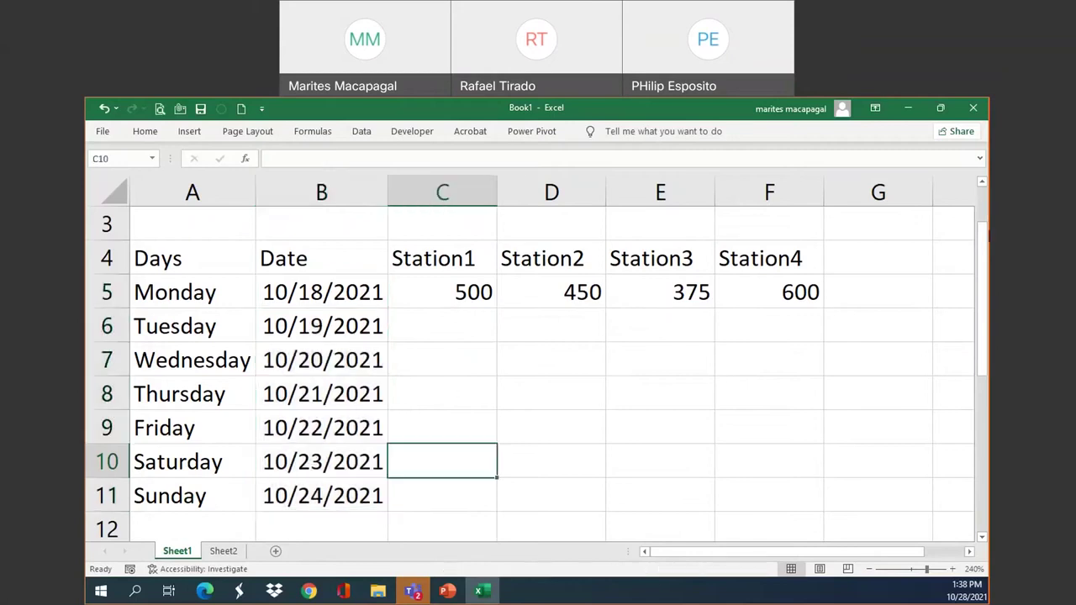
drag(983, 221, 983, 210)
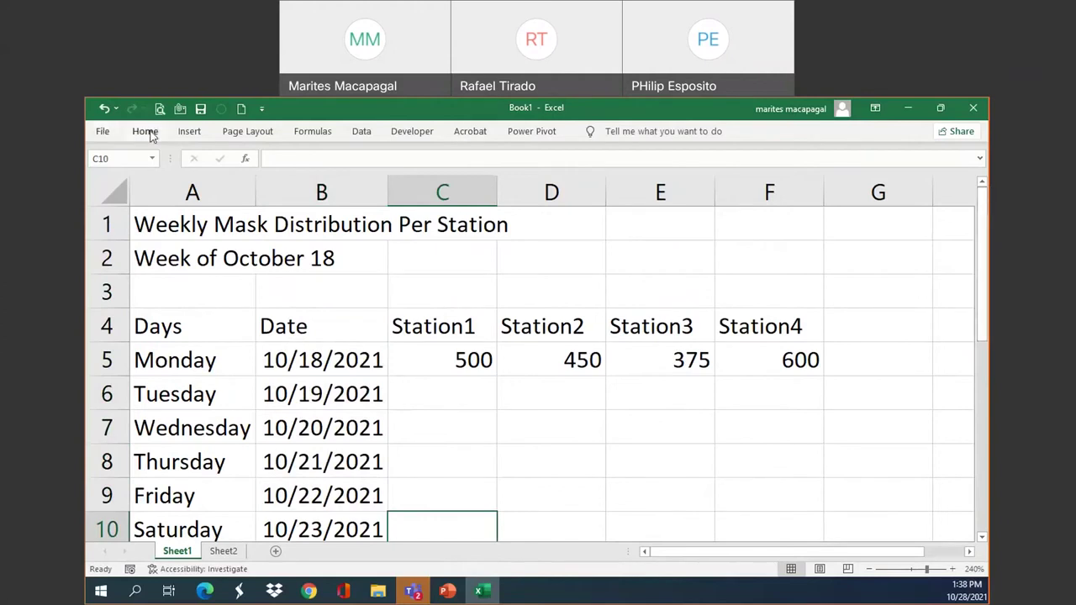
double_click(145, 131)
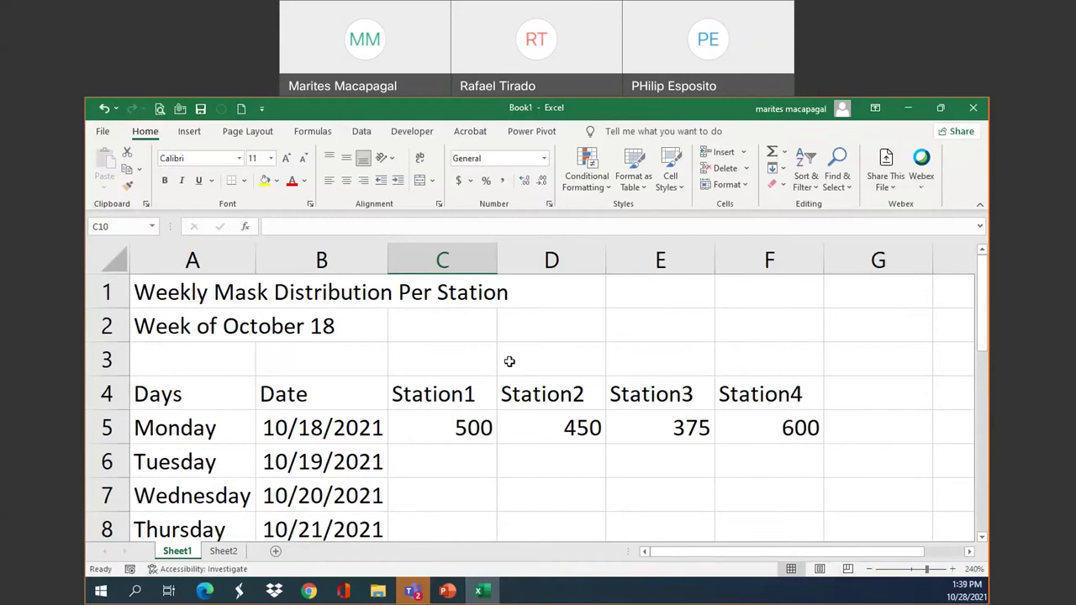
- Save the workbook as Sample Workbook in the Basic Excel Data Files folder on the Desktop
click(104, 132)
click(130, 323)
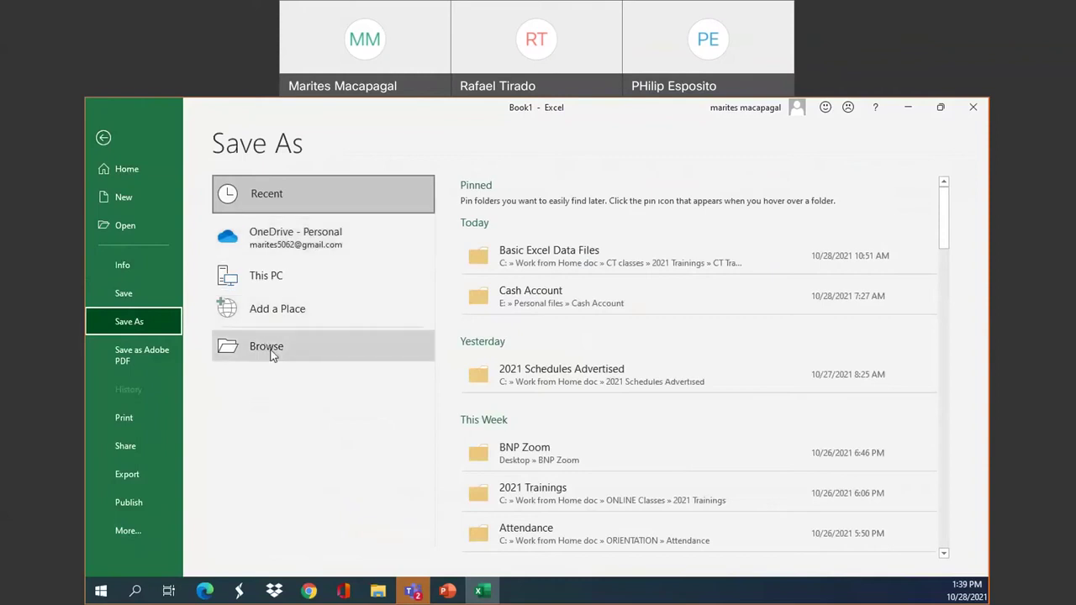
click(518, 265)
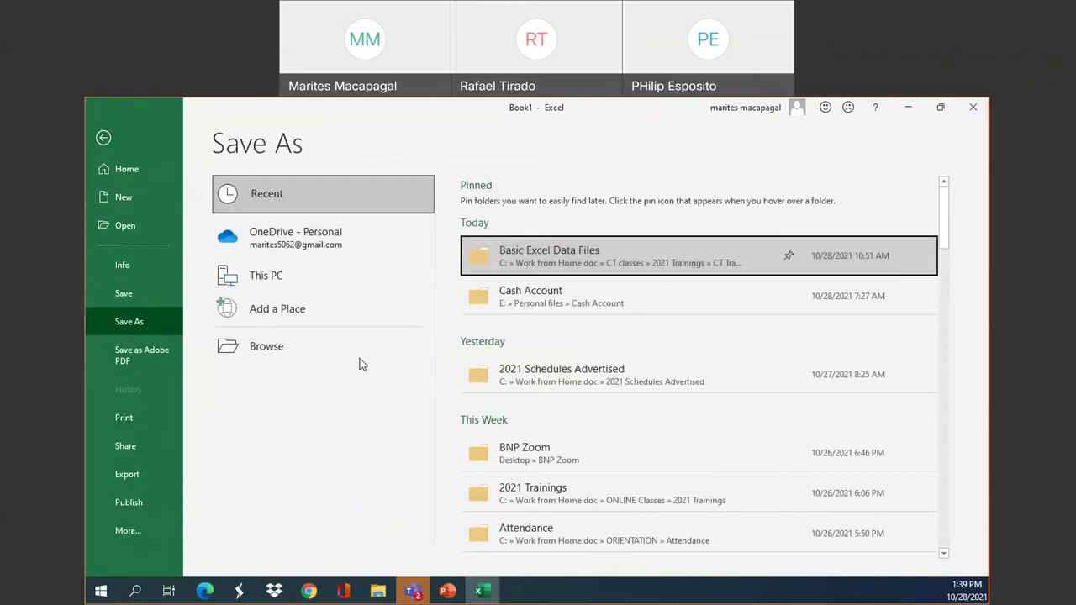
click(260, 354)
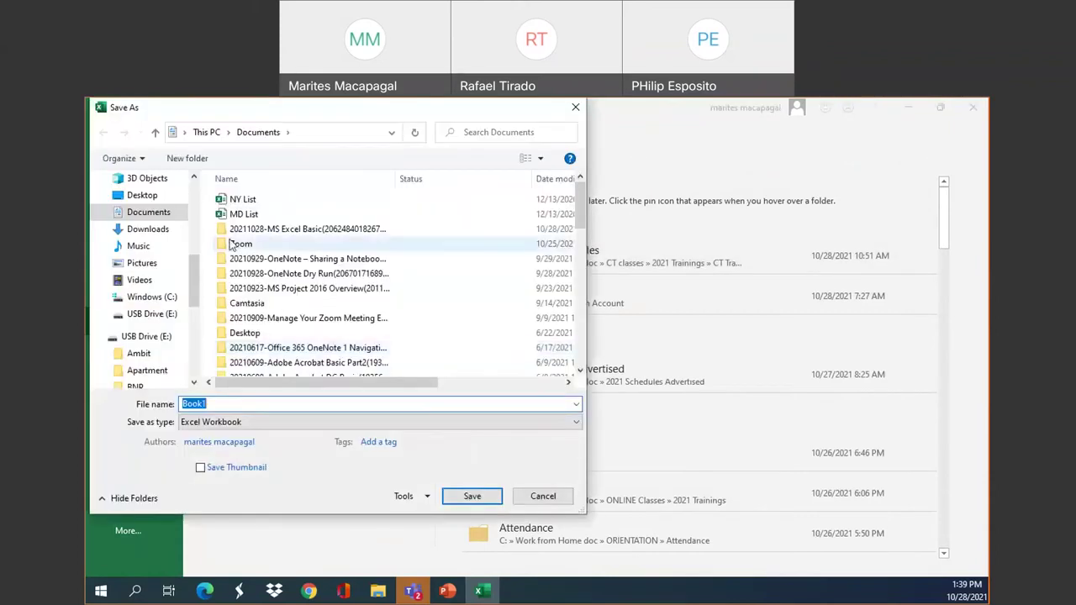
click(143, 196)
double_click(269, 244)
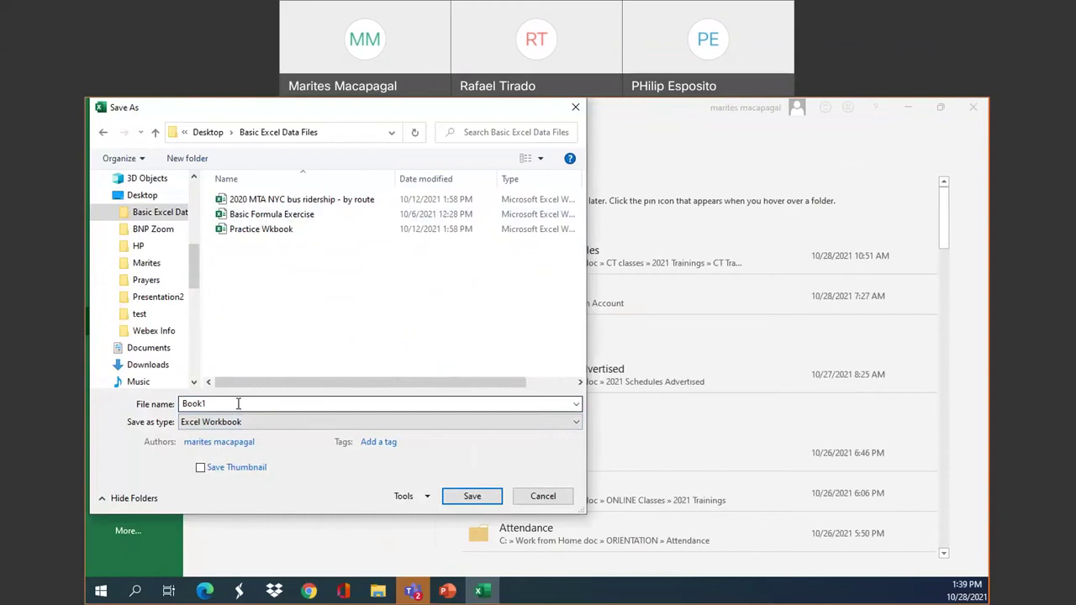
double_click(242, 403)
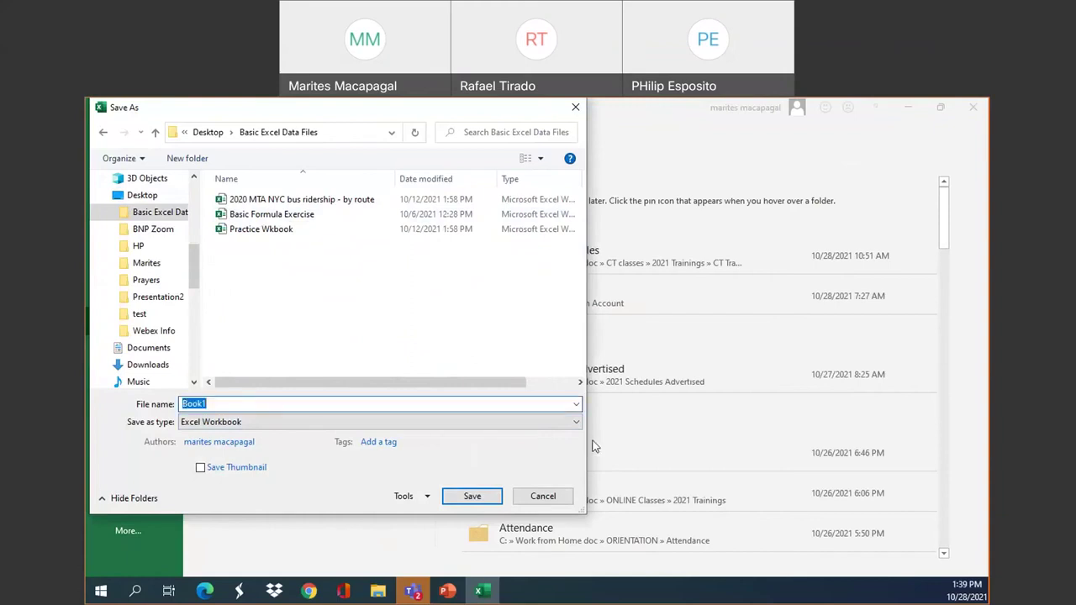
text(Sample Workbook)
key(Return)
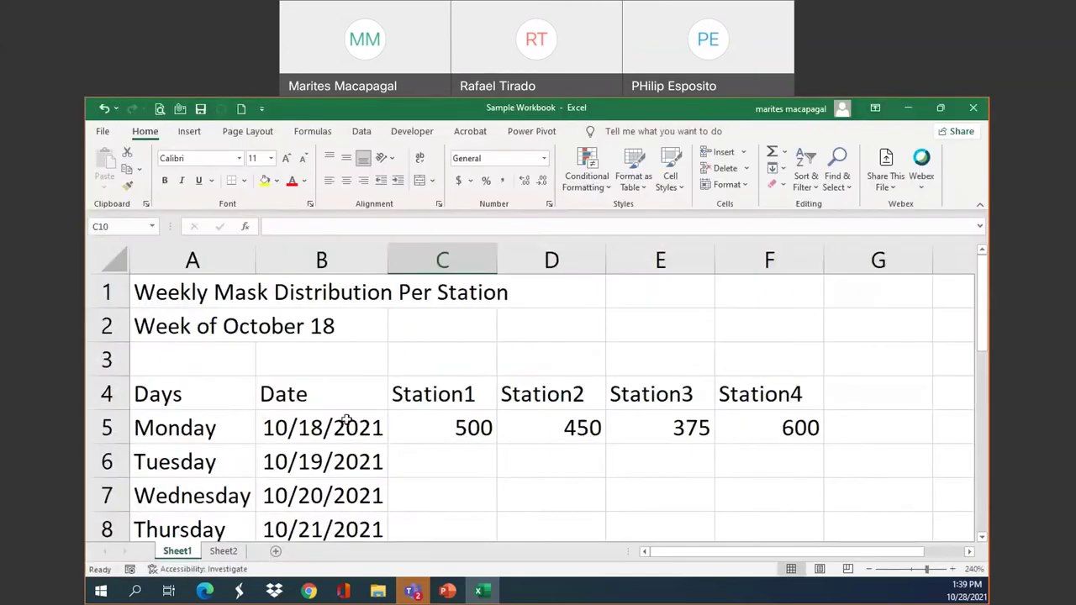
click(359, 400)
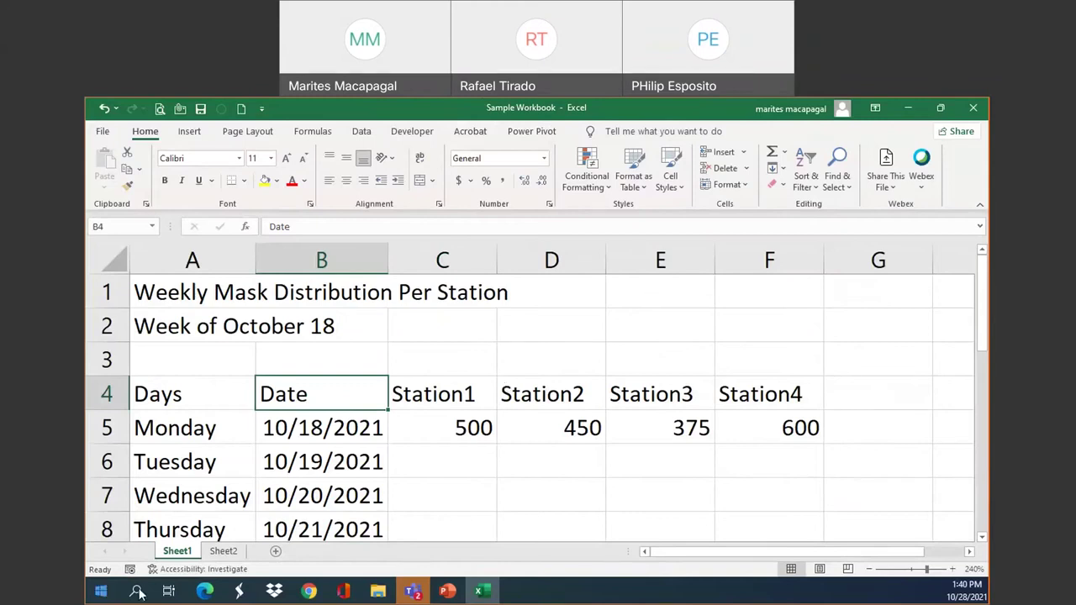
- Minimize the workbook, switch to the PowerPoint slide show and advance to slide 4 on calculator keys and Excel methods
click(908, 109)
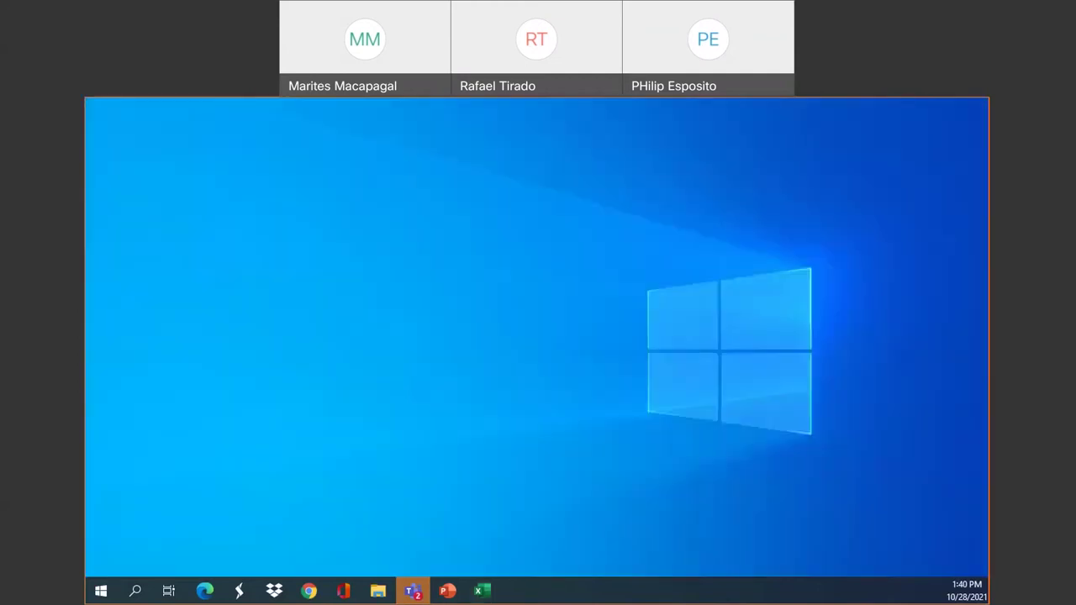
click(448, 592)
mouse_move(479, 592)
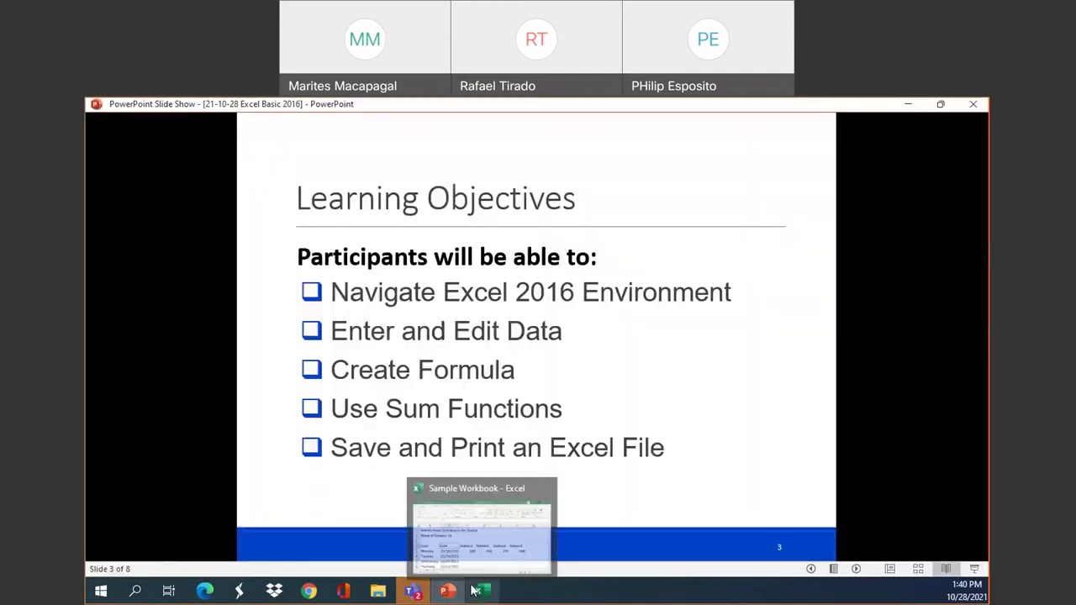
click(856, 569)
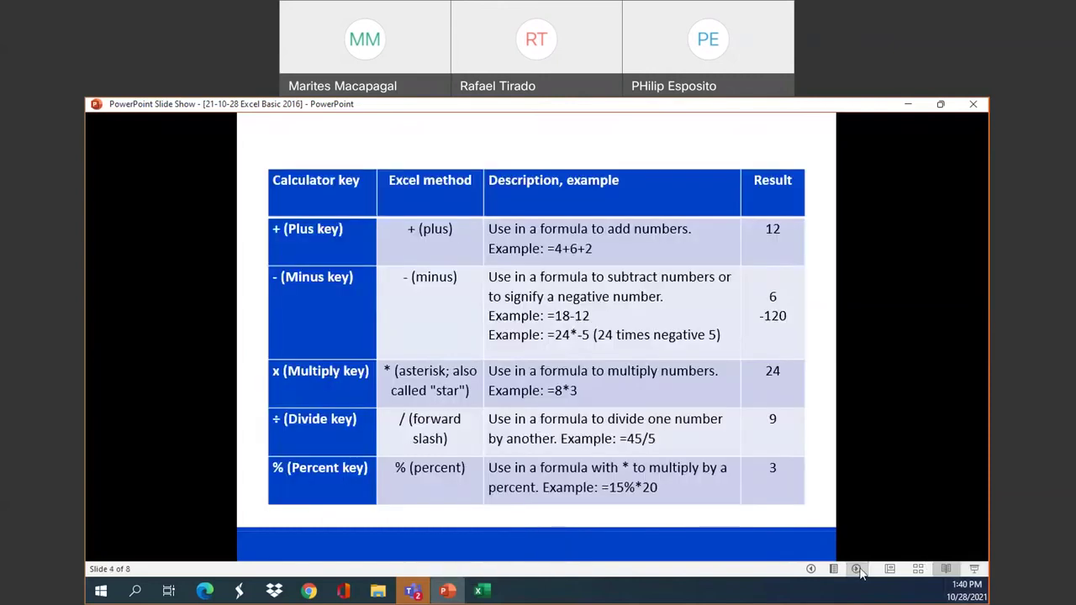
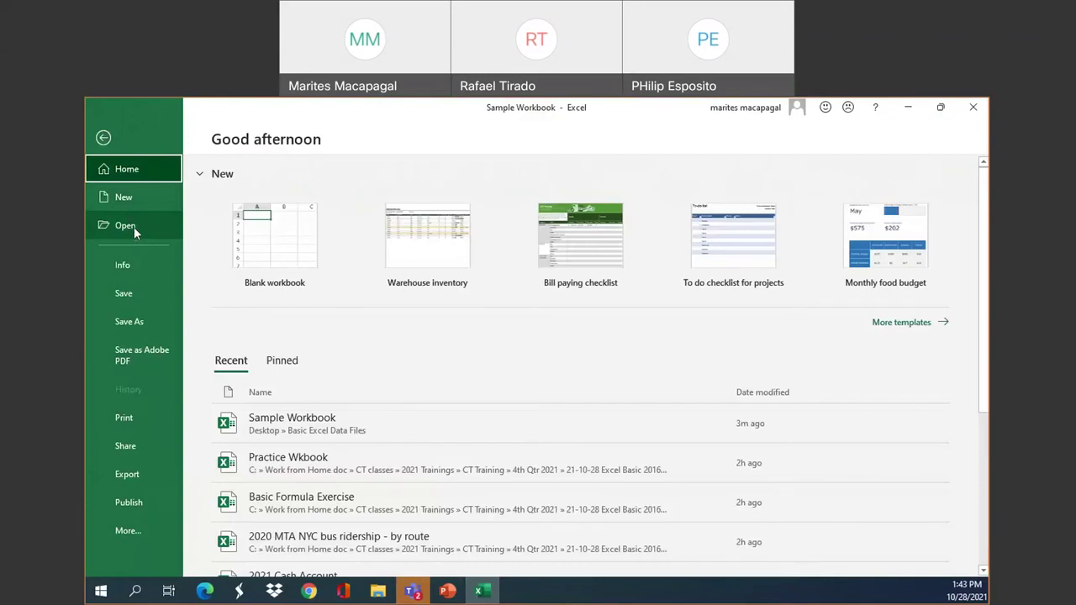
- Open Practice Wkbook from the Basic Excel Data Files folder and collapse the ribbon to show more rows
click(133, 227)
click(284, 356)
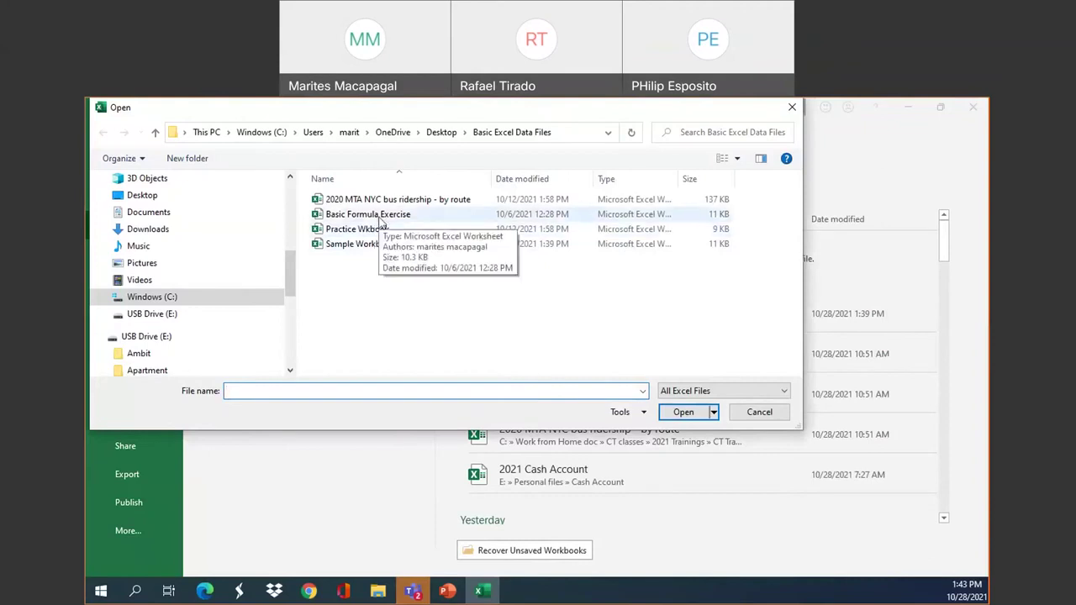
click(375, 230)
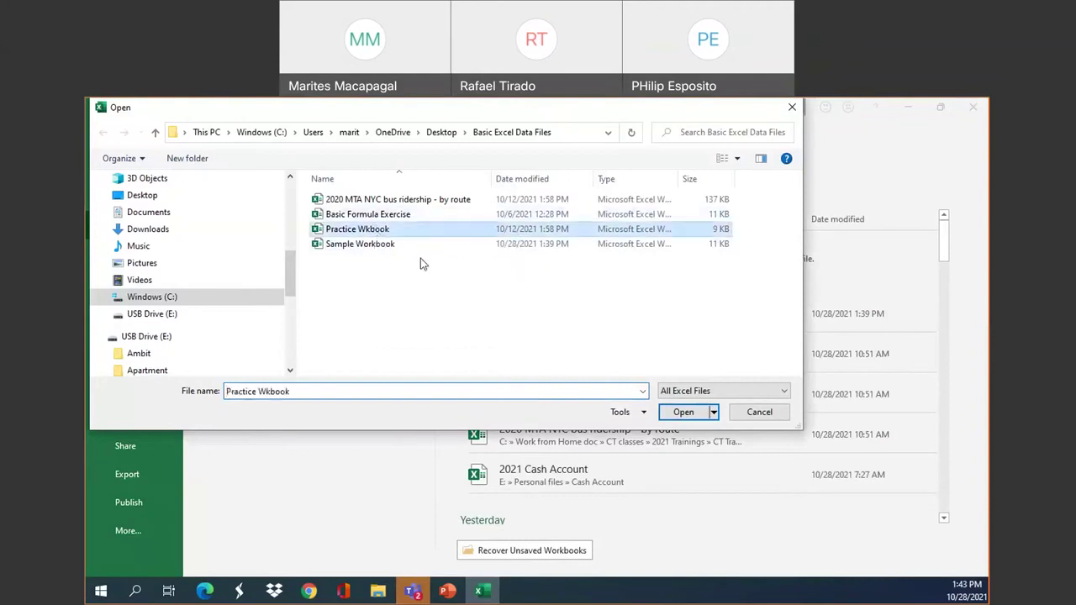
click(688, 412)
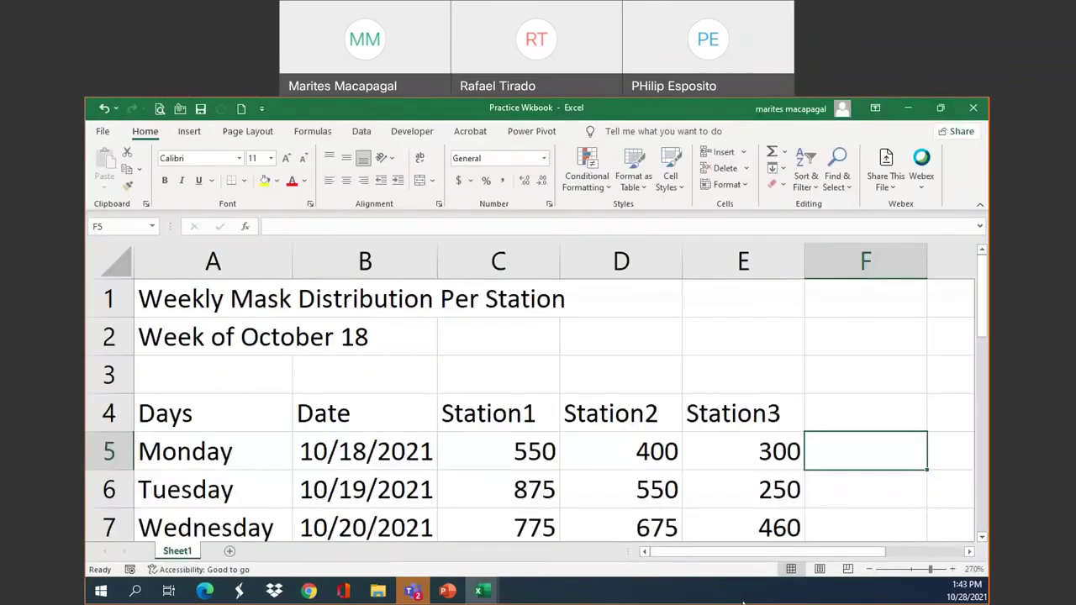
double_click(144, 131)
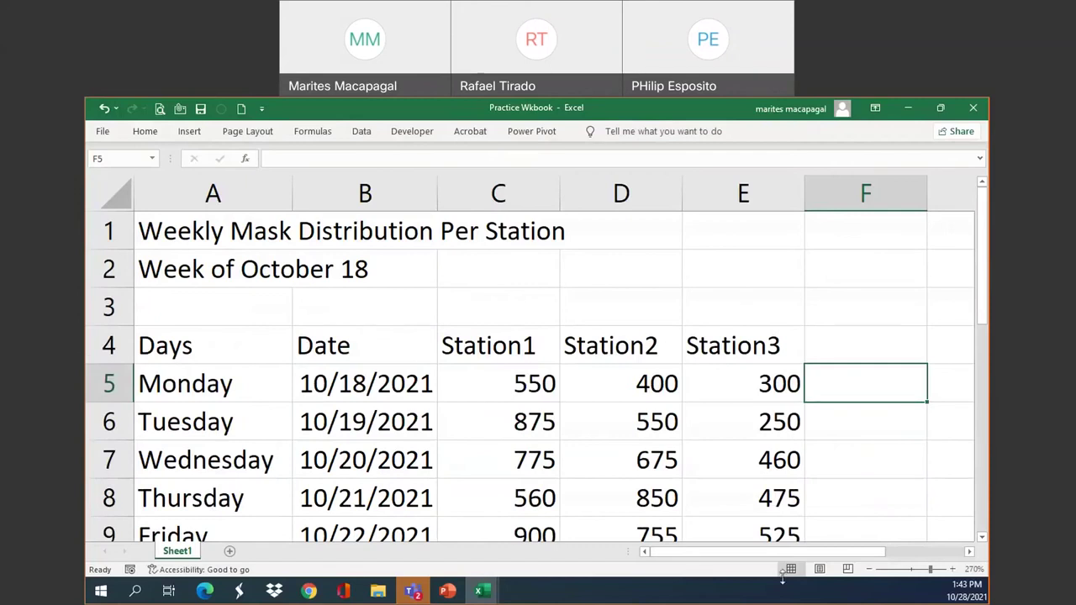
- Add the heading Total in cell F4, beside the Station3 heading
click(870, 570)
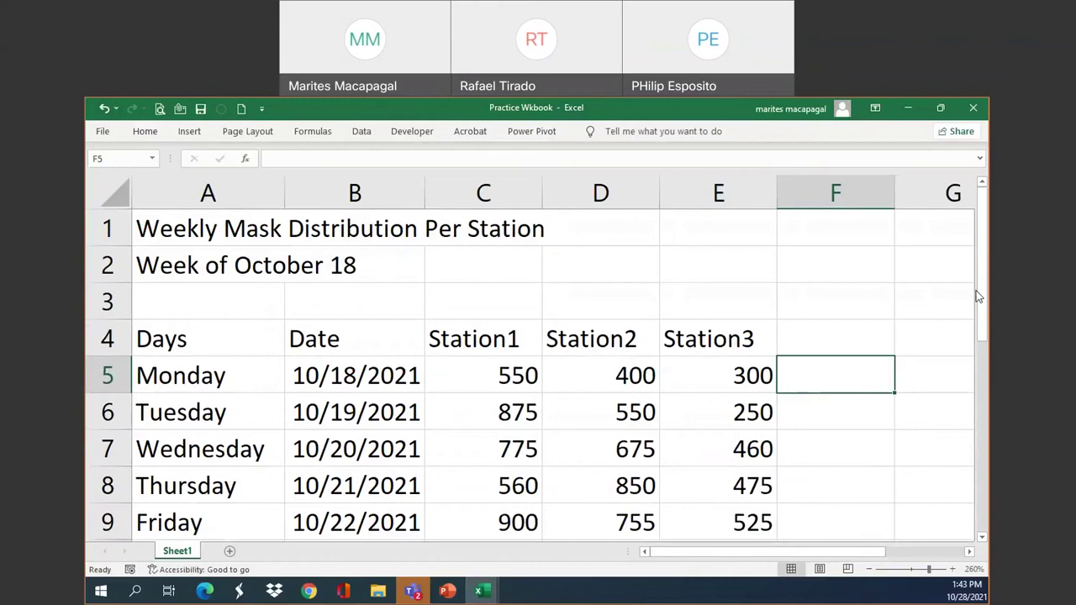
drag(984, 301, 981, 331)
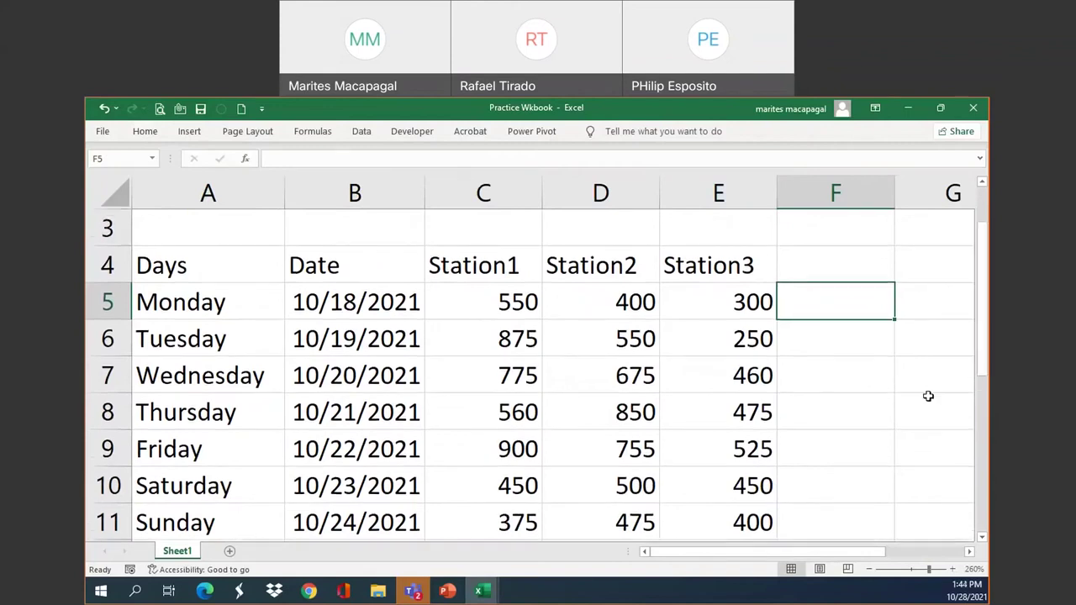
click(834, 262)
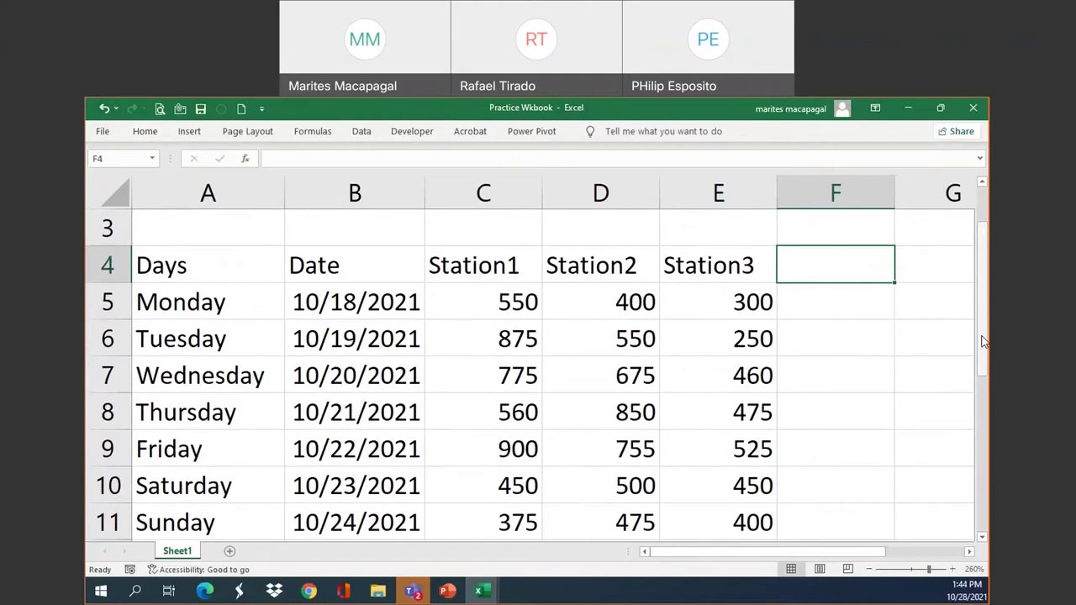
text(Total)
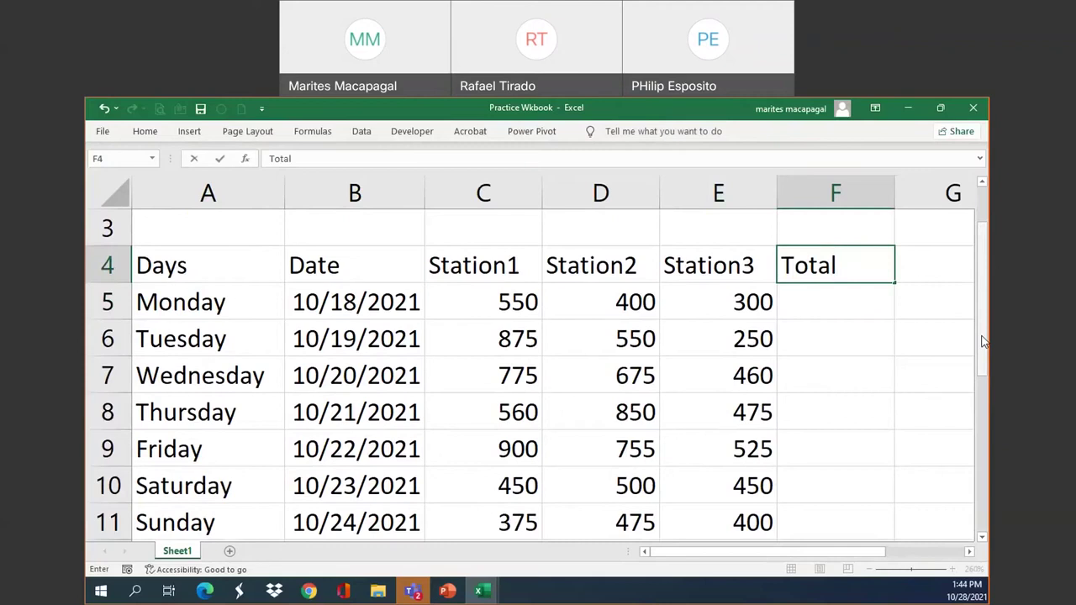
key(Return)
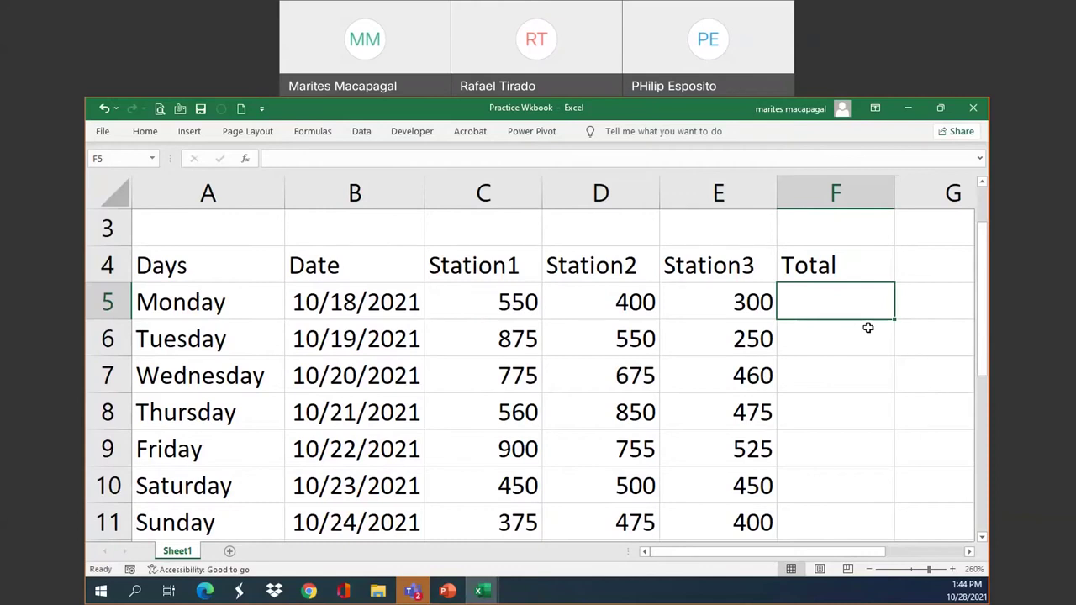
- Enter the formula =C5+D5+E5 in F5 to add Monday's three station amounts, keeping F5 selected
text(=)
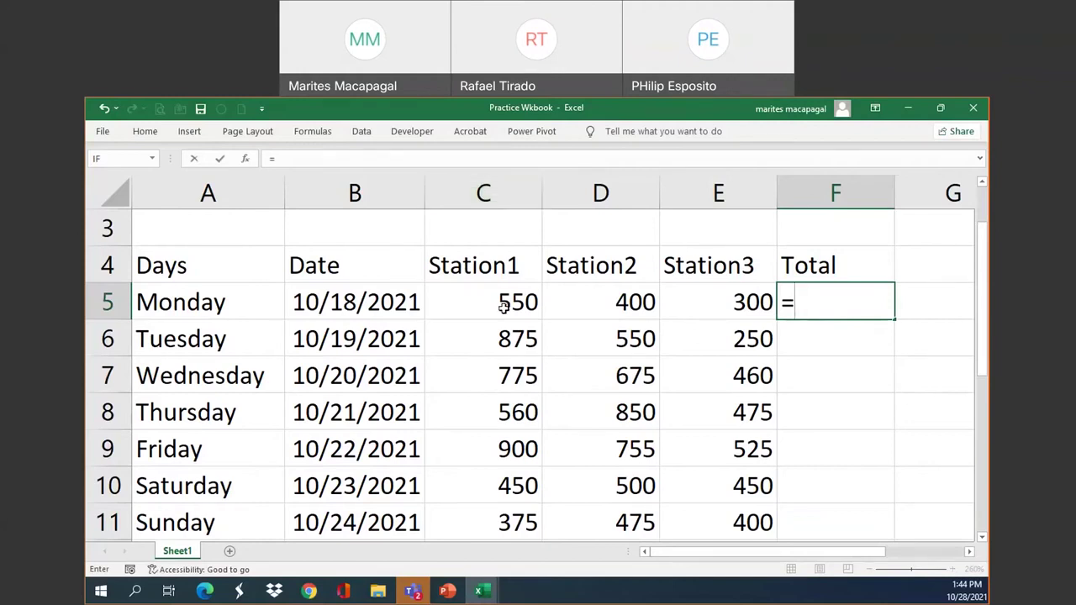
text(c5)
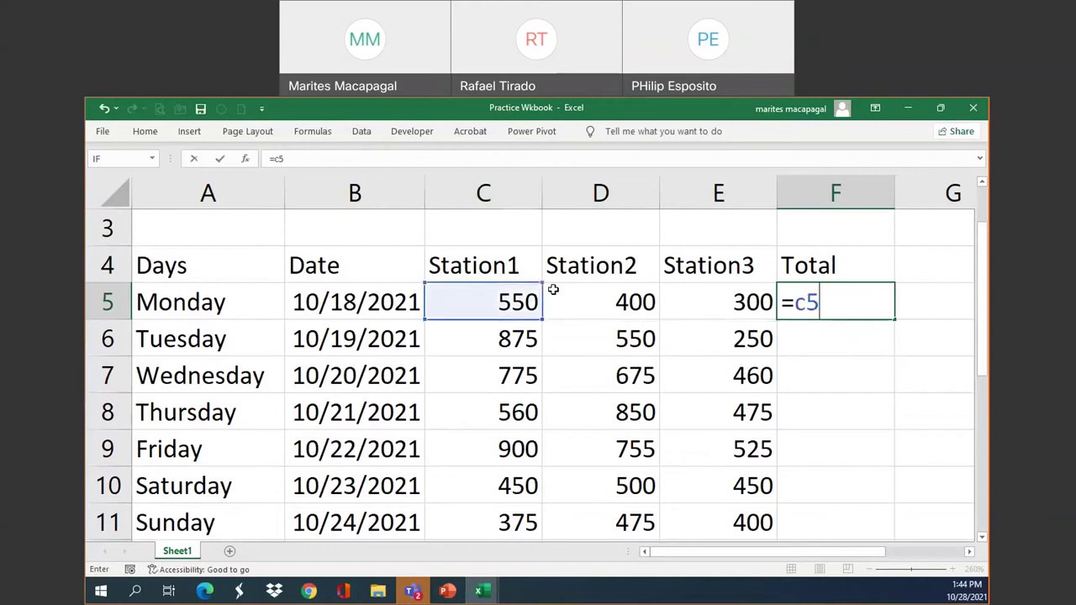
text(+d5)
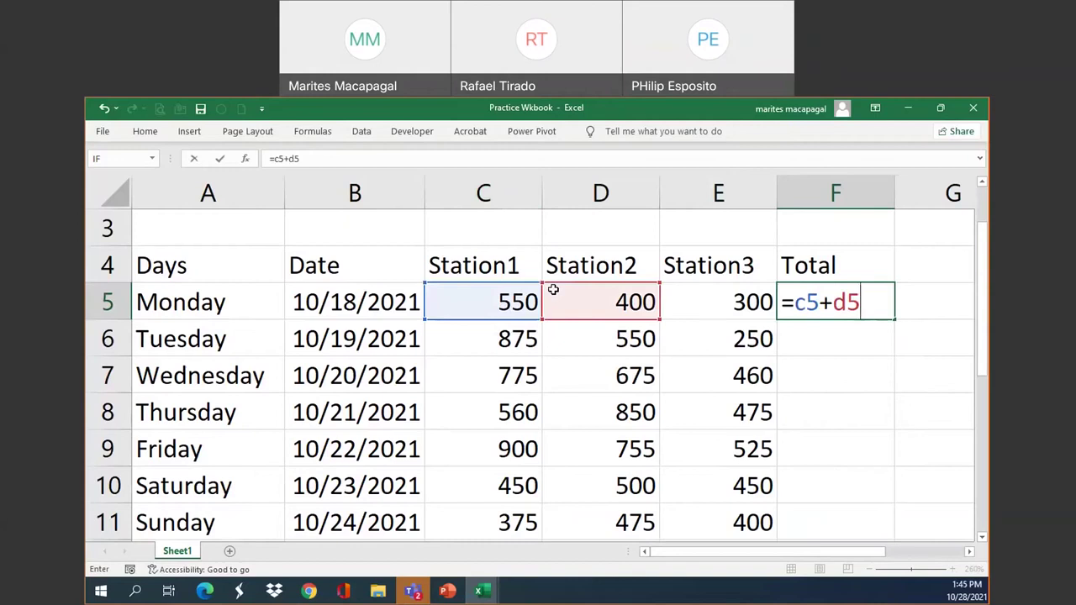
text(+e5)
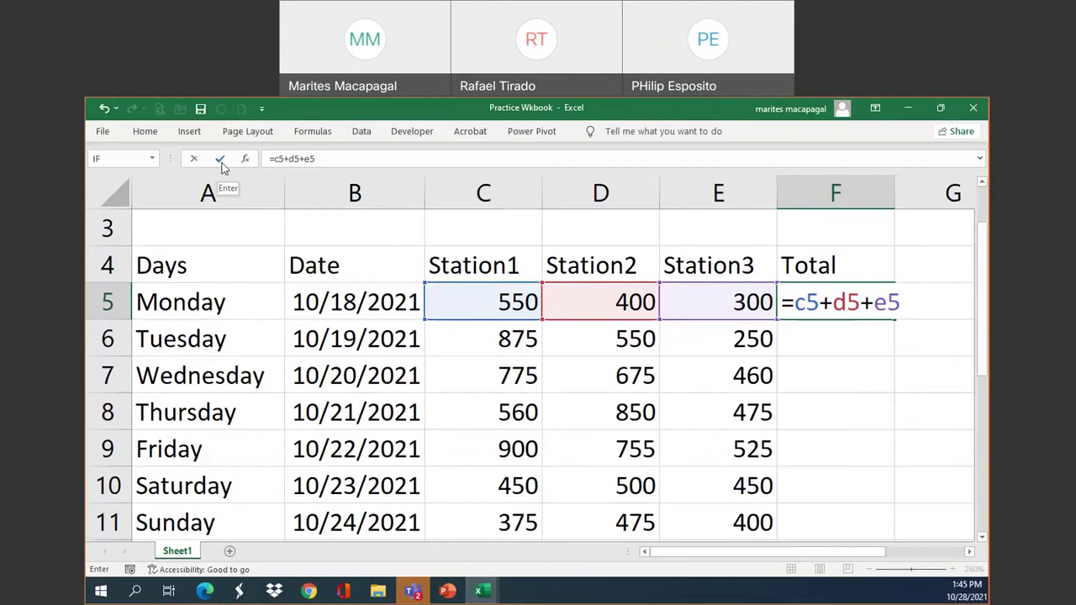
click(222, 166)
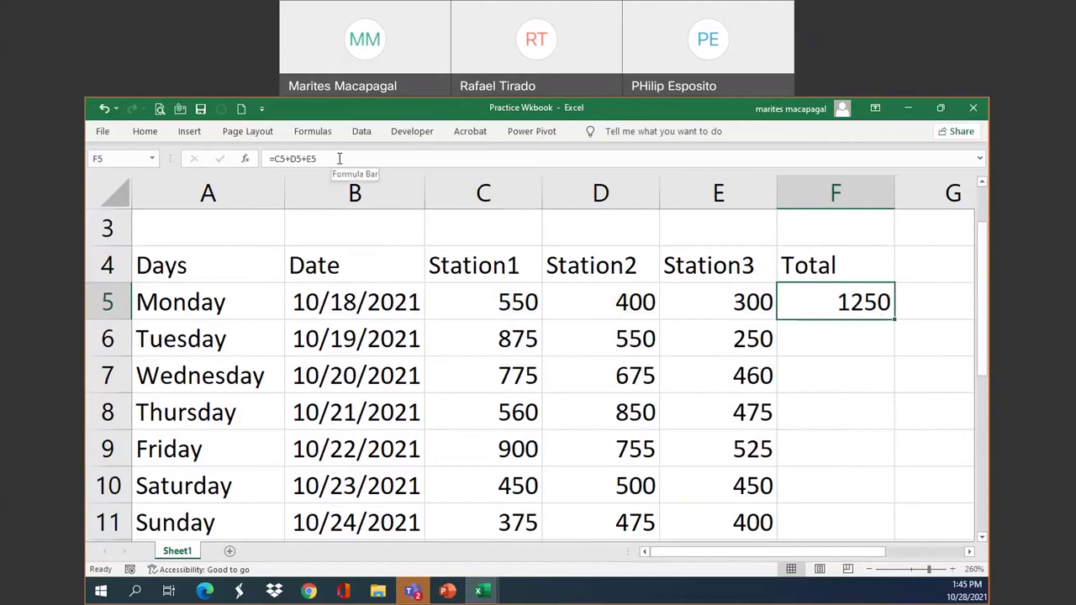
- Fill the Monday total formula from F5 down through Sunday in F11
click(830, 338)
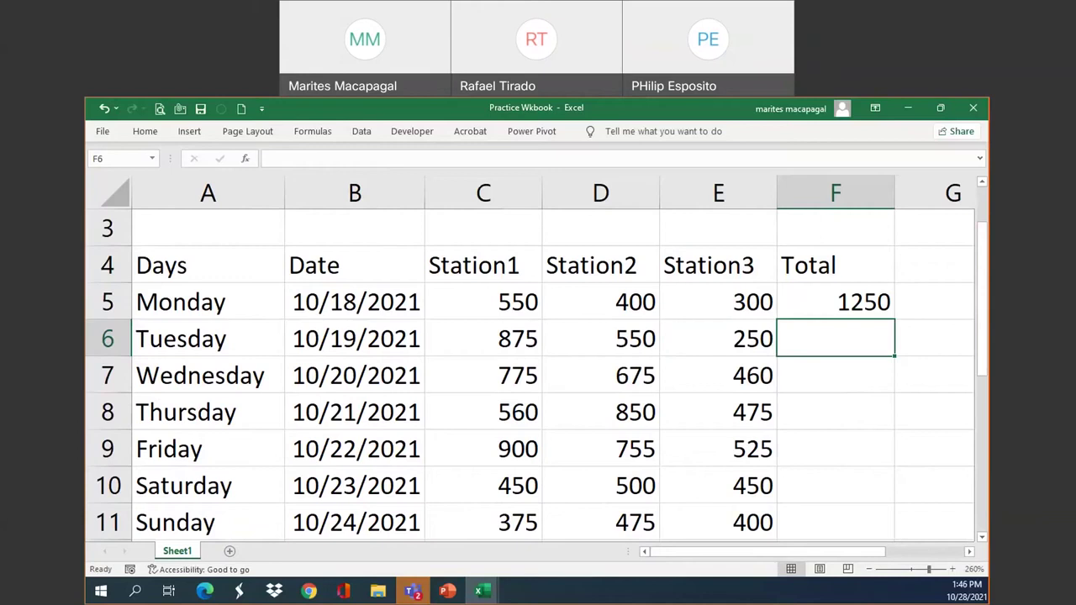
drag(984, 369, 984, 368)
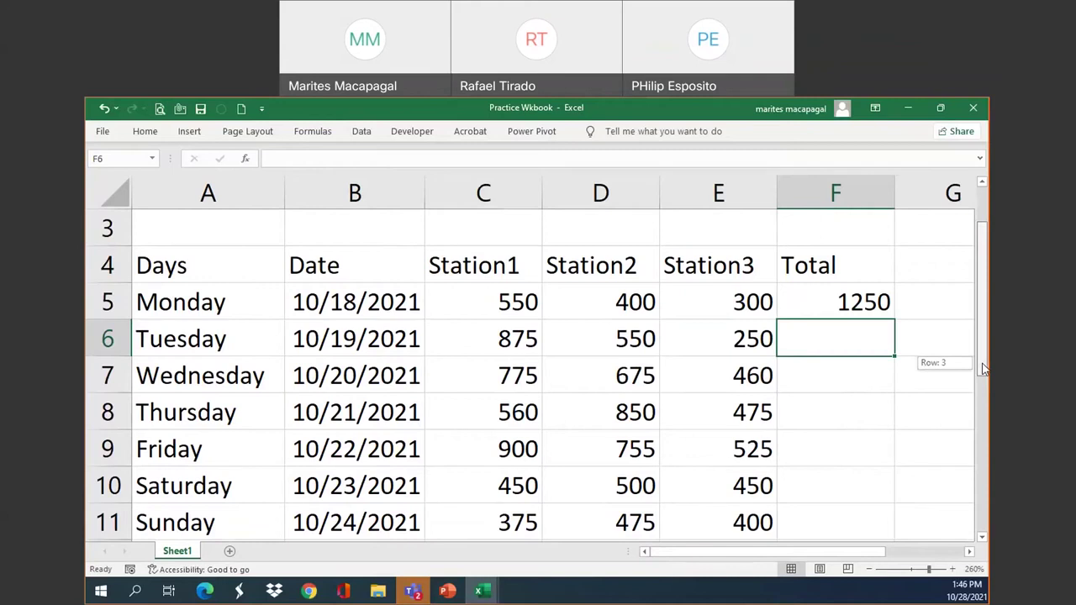
drag(984, 368, 984, 369)
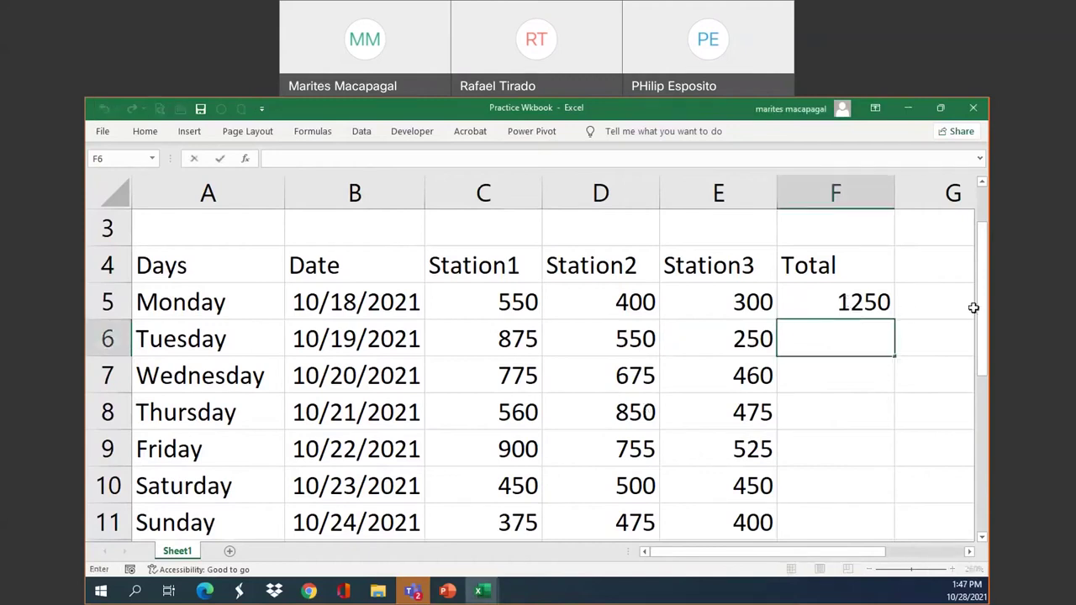
click(920, 301)
click(855, 302)
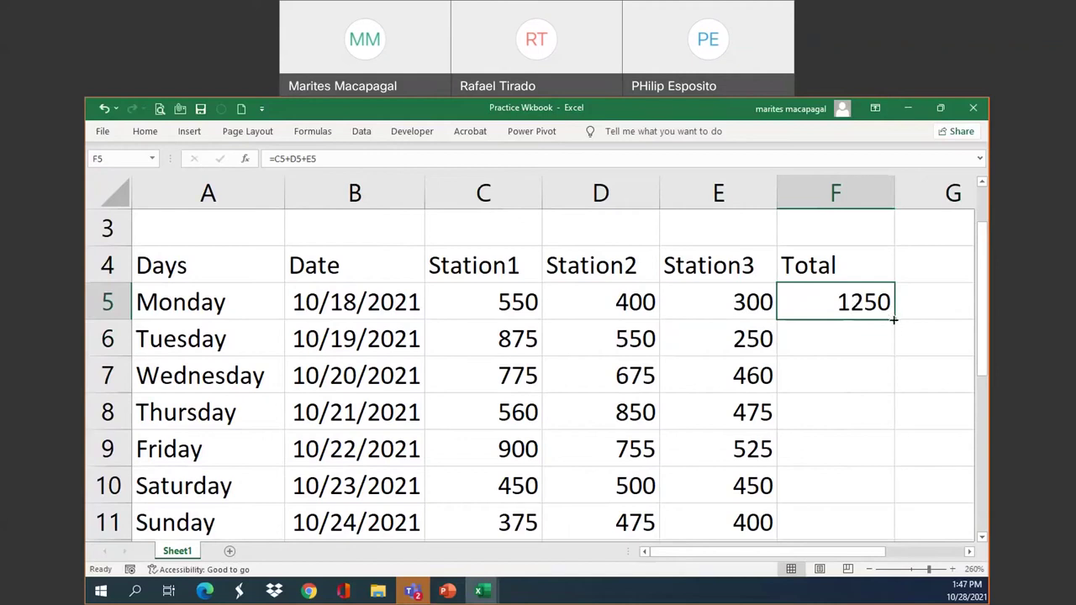
drag(894, 320, 894, 531)
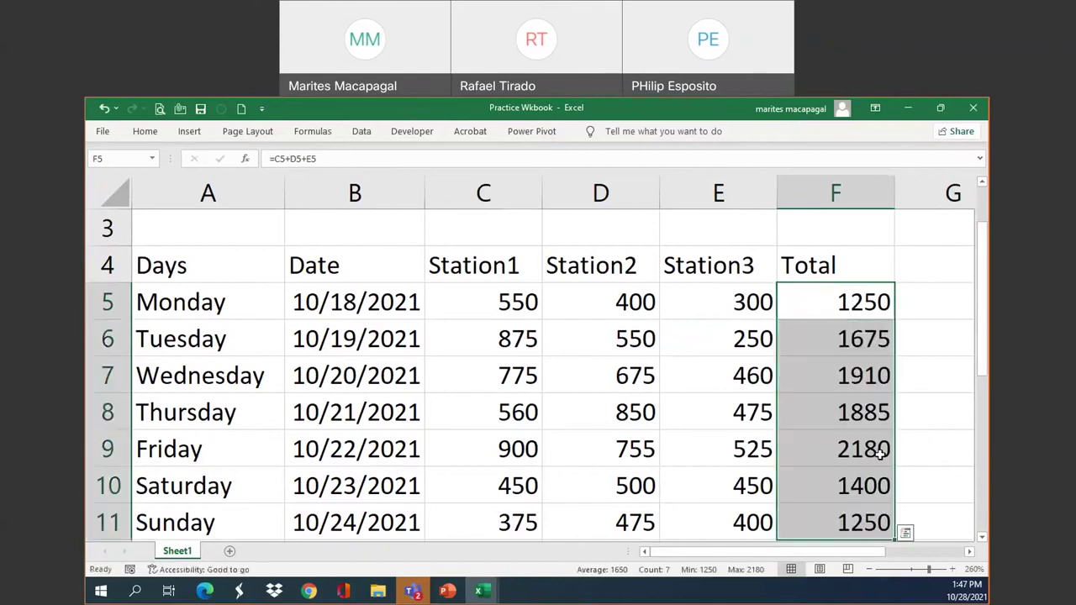
- Check the copied formulas in the Tuesday, Wednesday and Thursday total cells
click(847, 340)
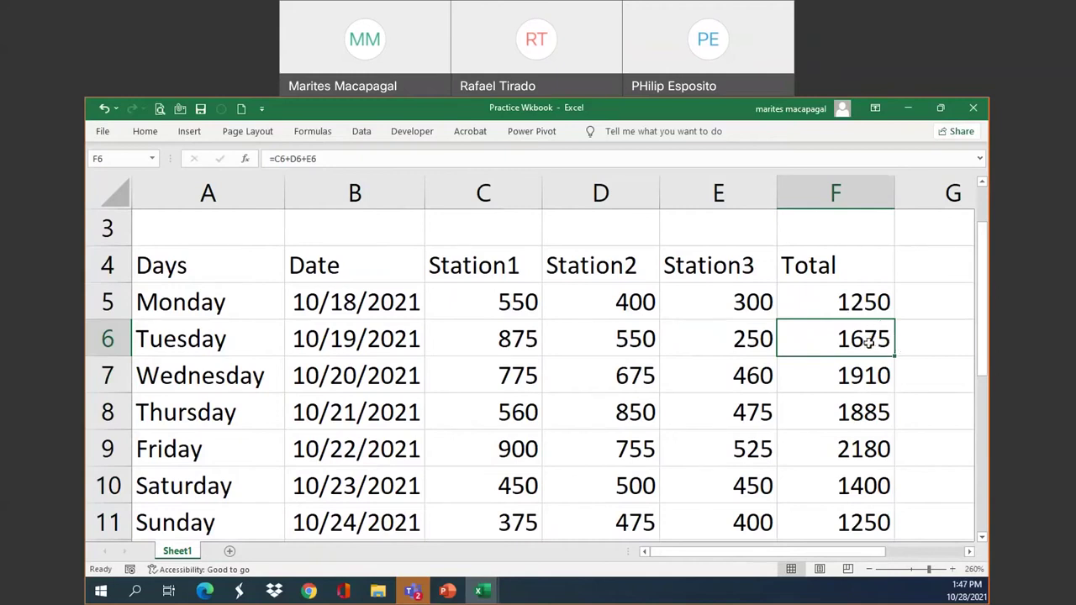
click(864, 382)
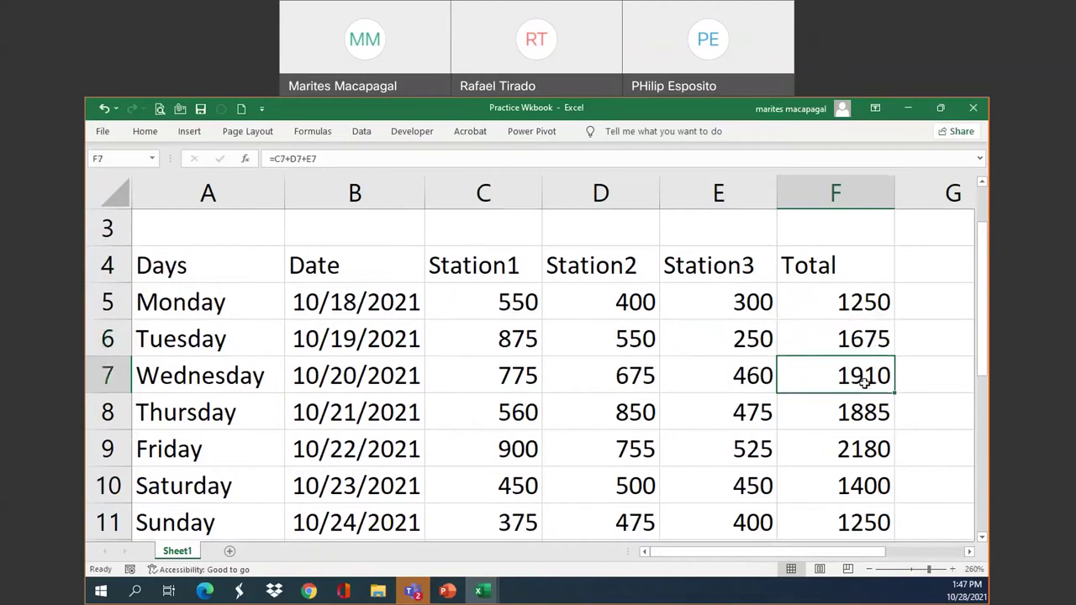
click(861, 414)
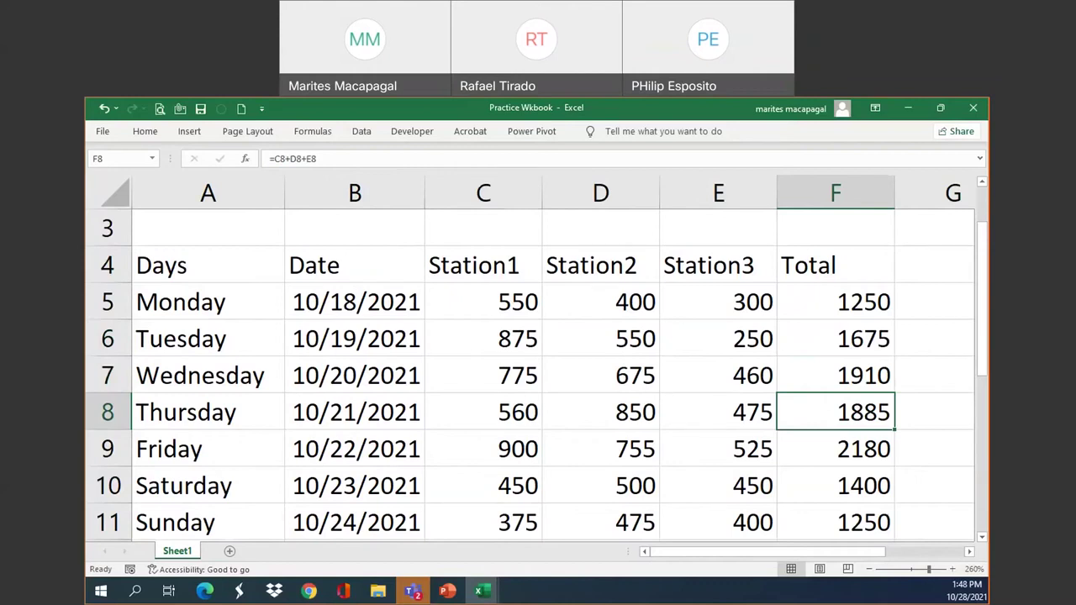
- Switch to the PowerPoint slide show and advance through Structure of a Function until the sample number table is shown
click(450, 591)
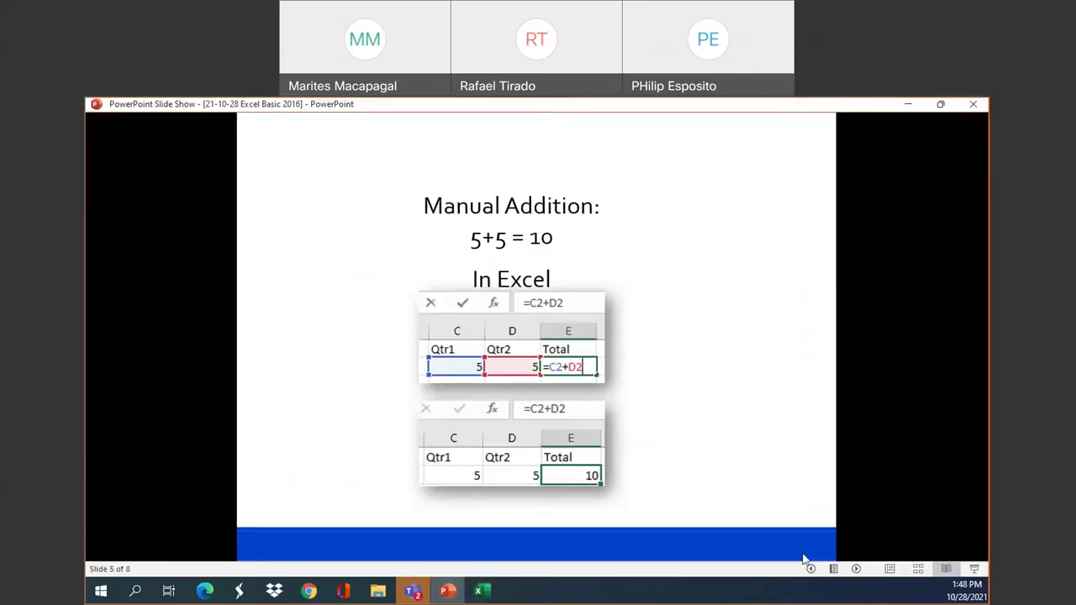
click(855, 569)
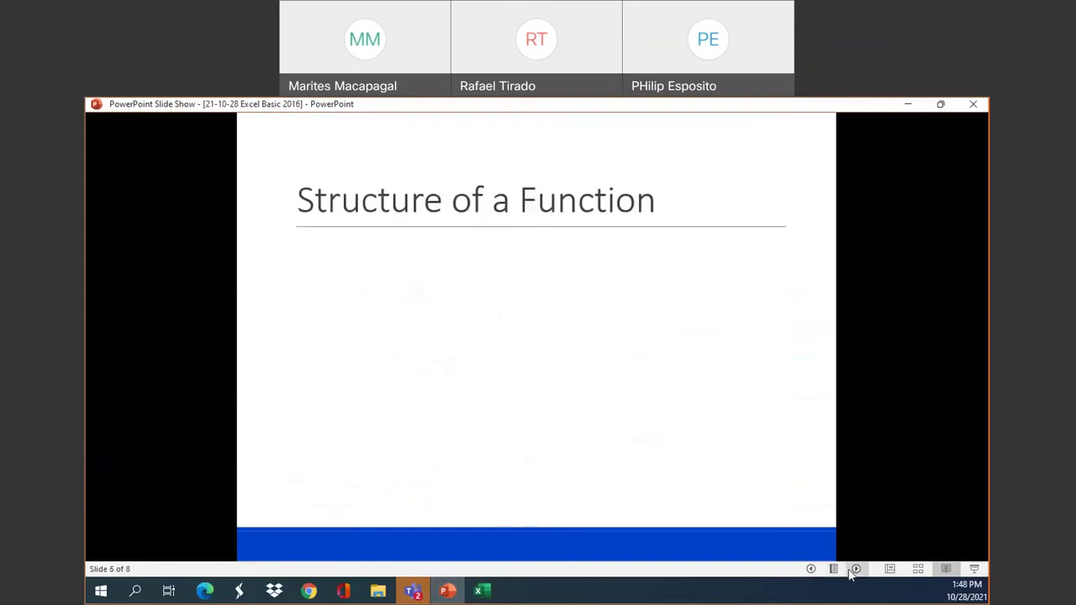
click(856, 570)
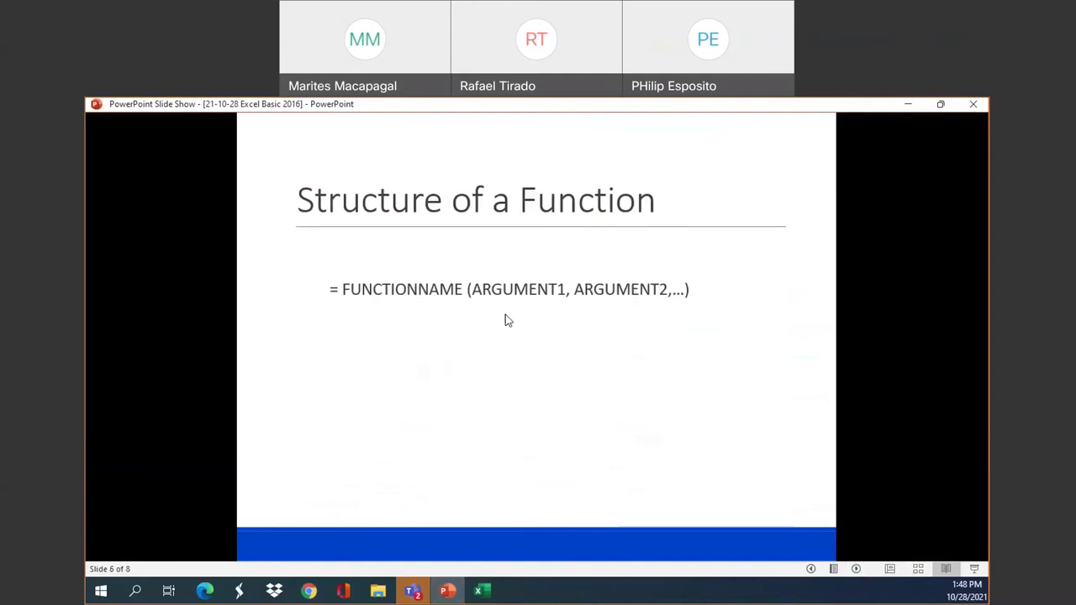
click(856, 568)
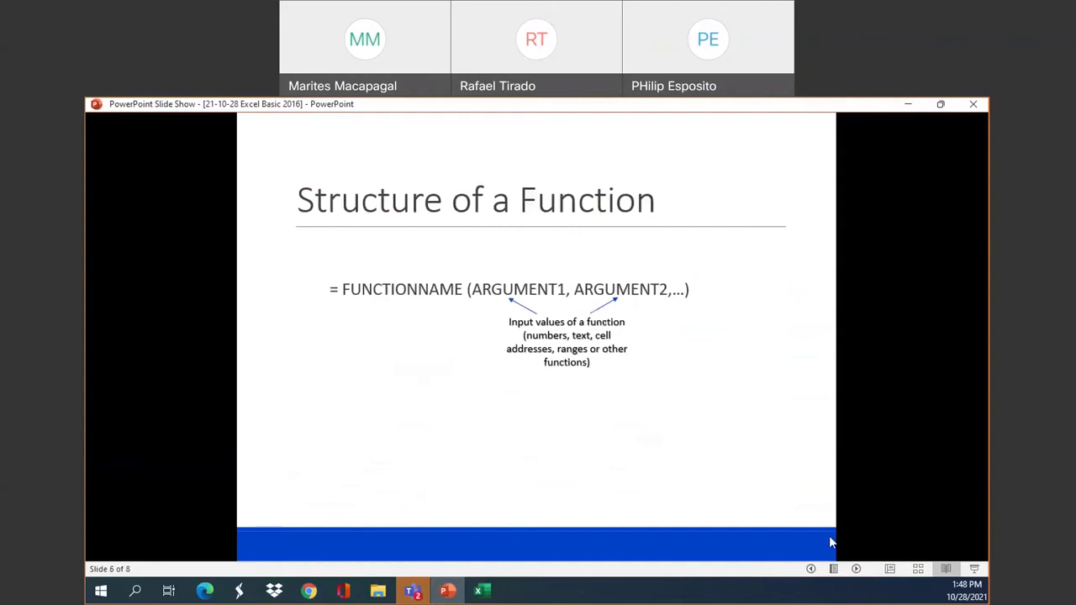
click(856, 569)
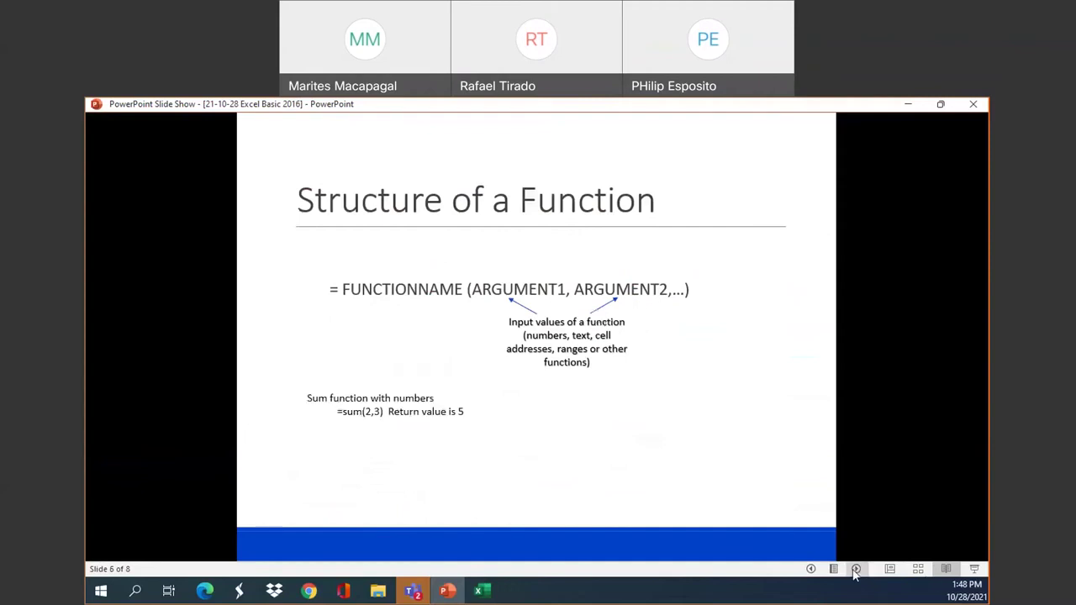
click(856, 569)
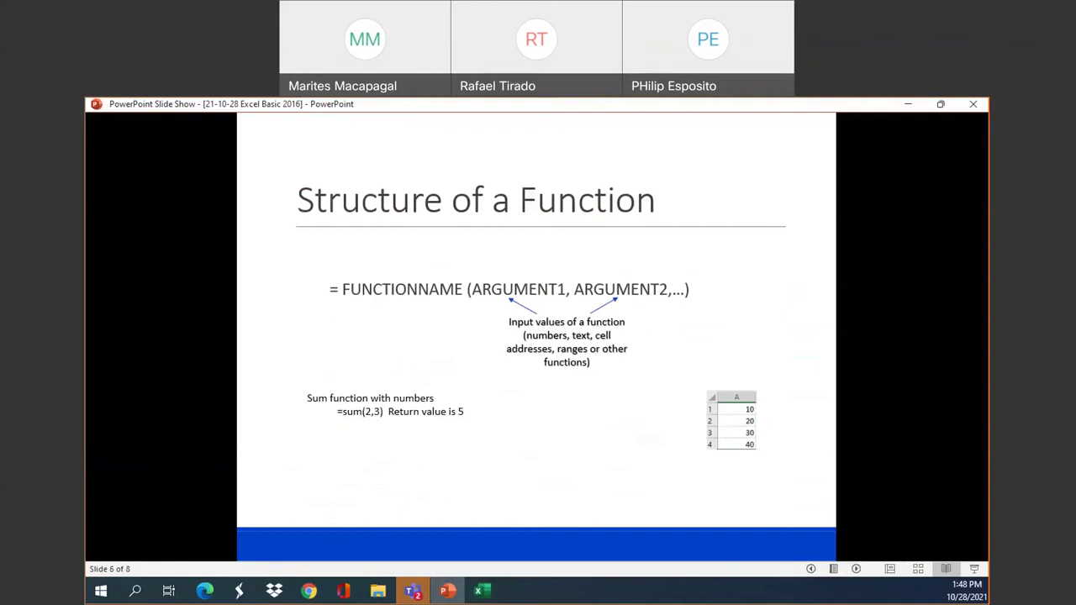
- Minimize the slide show to return to the practice workbook, clear the daily totals in F5:F11 and select F5
click(908, 107)
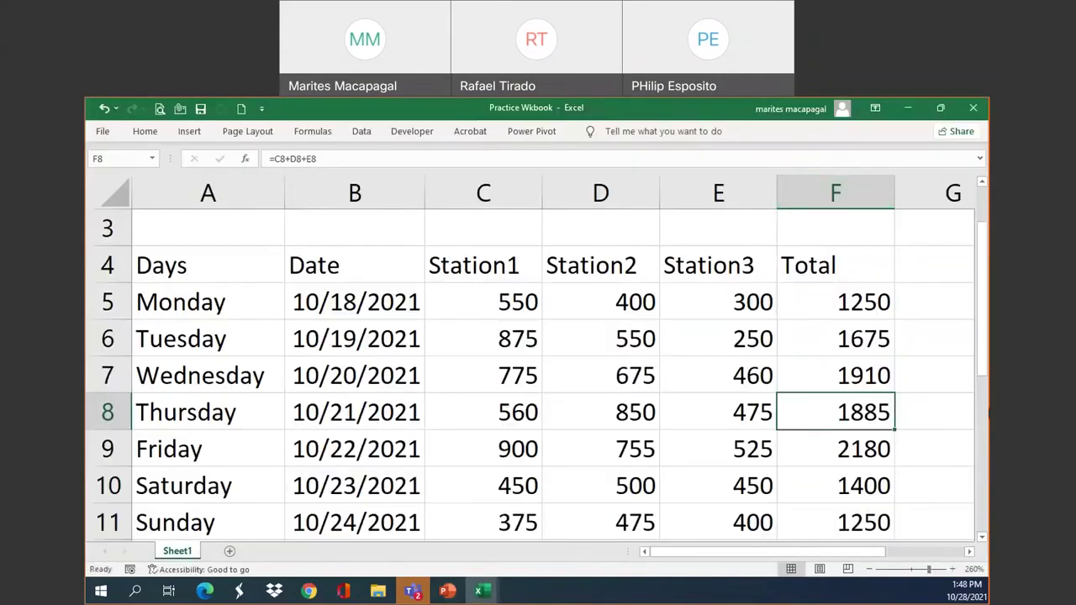
scroll(881, 295, down, 2)
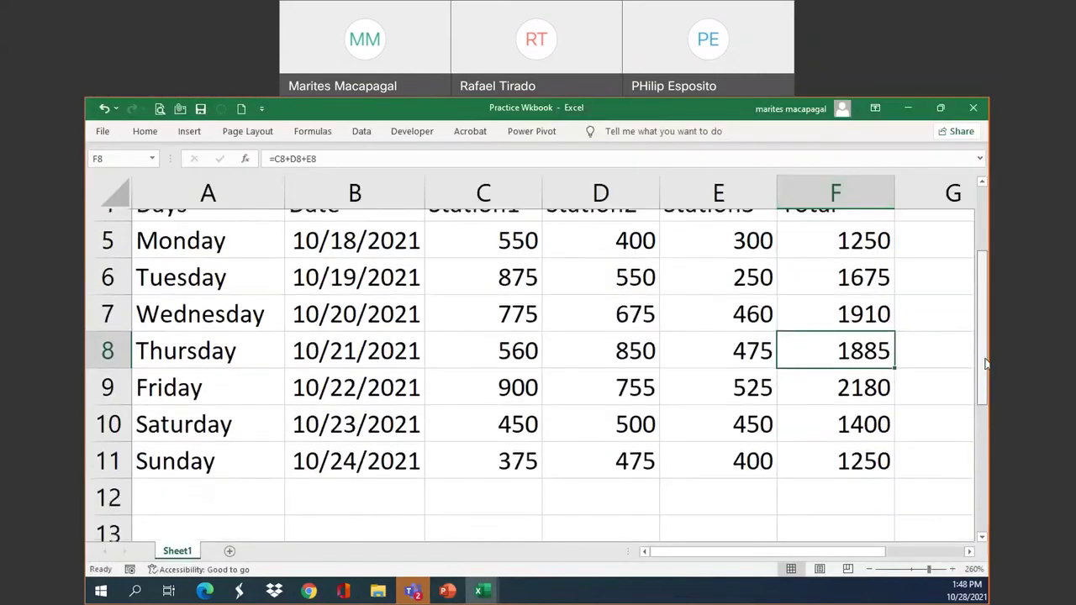
scroll(881, 295, up, 3)
drag(846, 339, 866, 449)
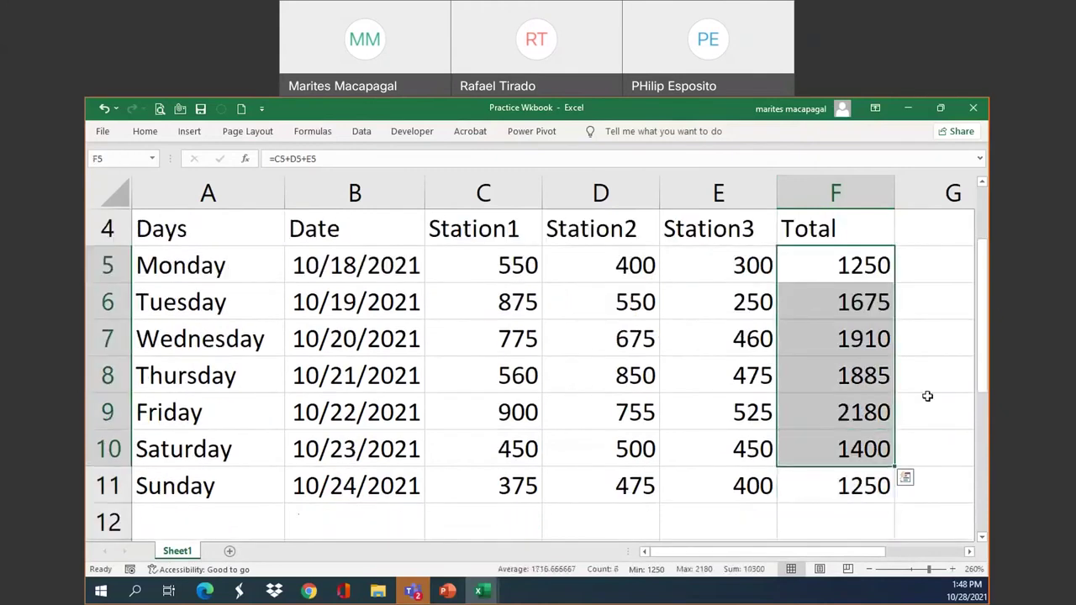
key(Delete)
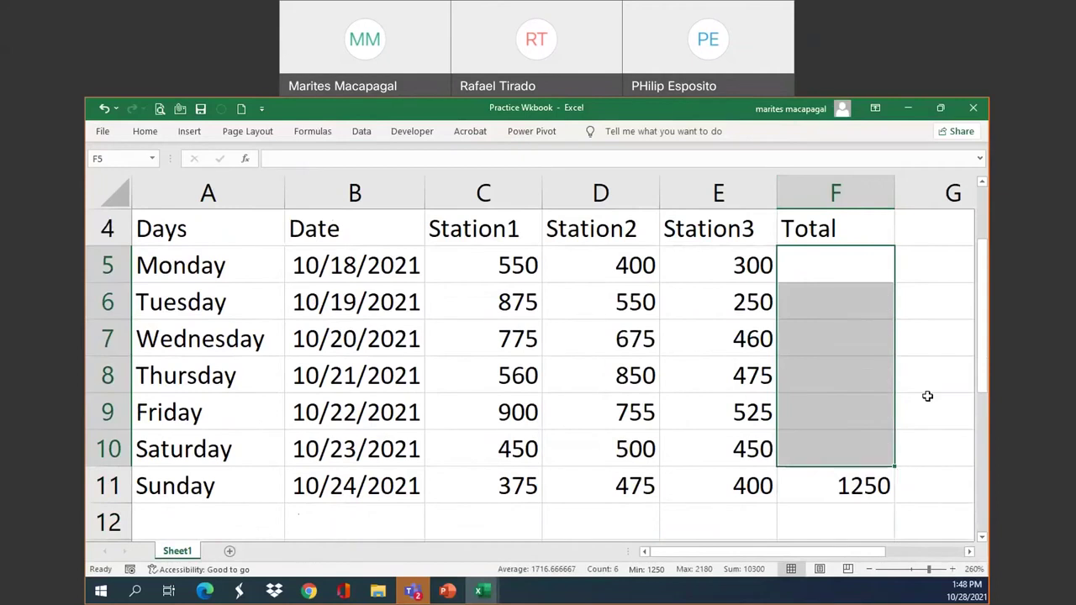
click(874, 494)
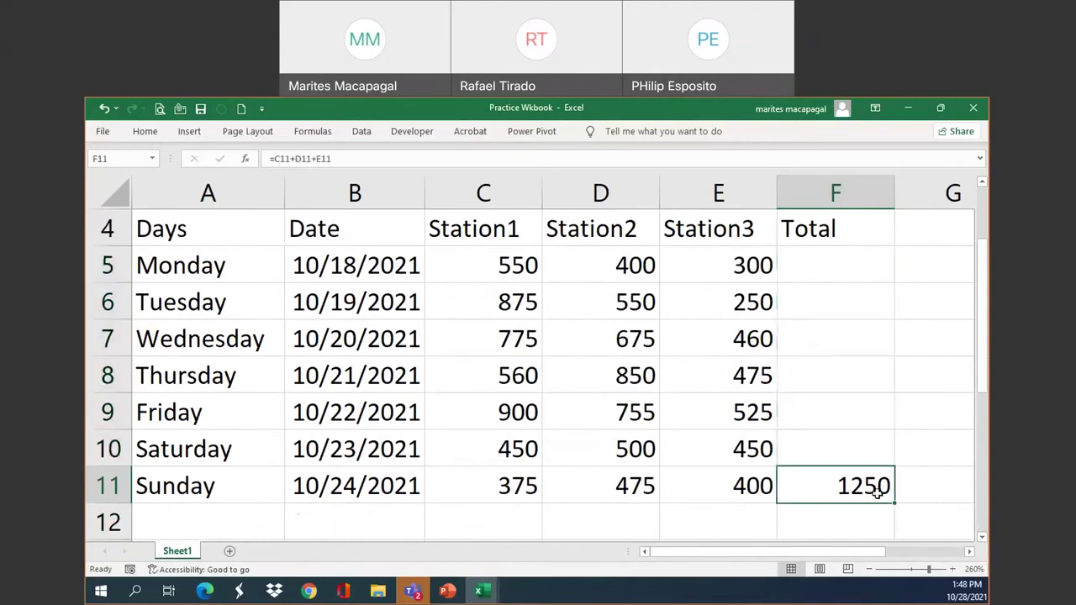
key(Delete)
click(835, 255)
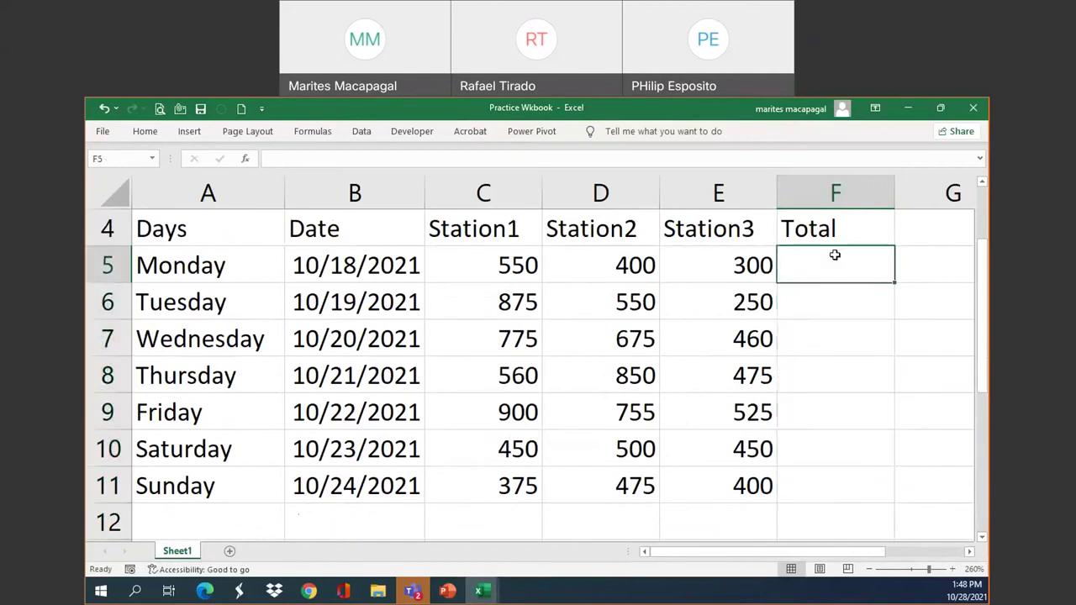
- Expand the collapsed ribbon so it stays open, view the Formulas commands and return to the Home commands
scroll(991, 249, up, 2)
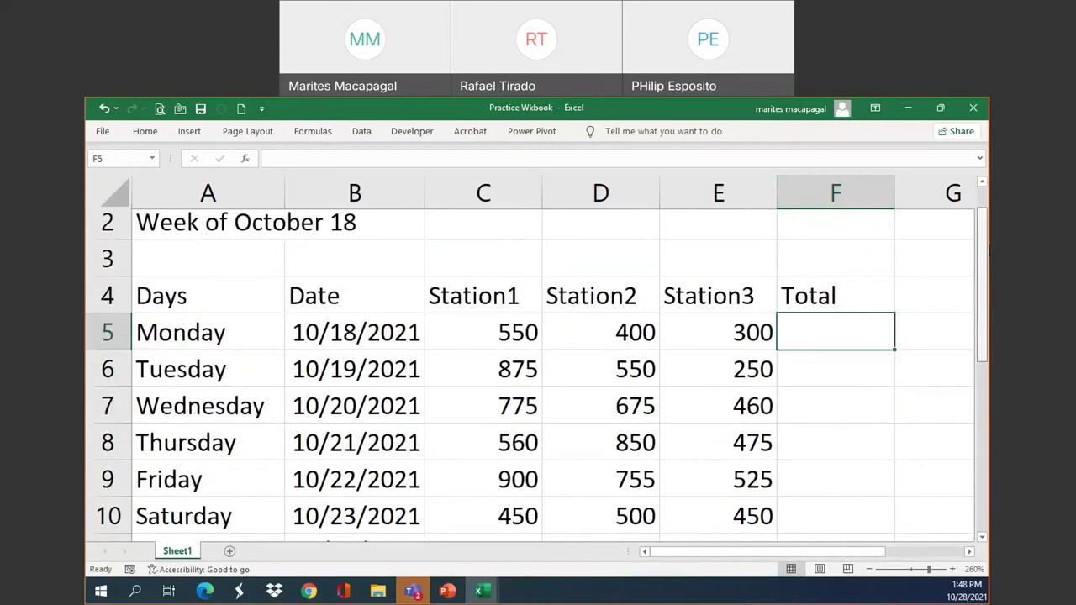
scroll(990, 250, down, 1)
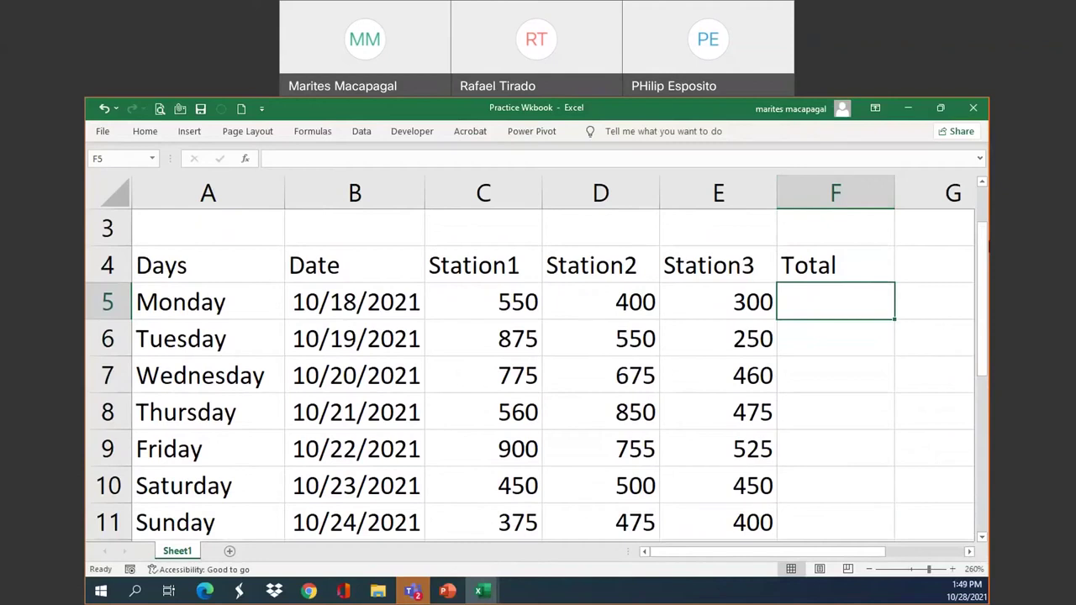
double_click(142, 136)
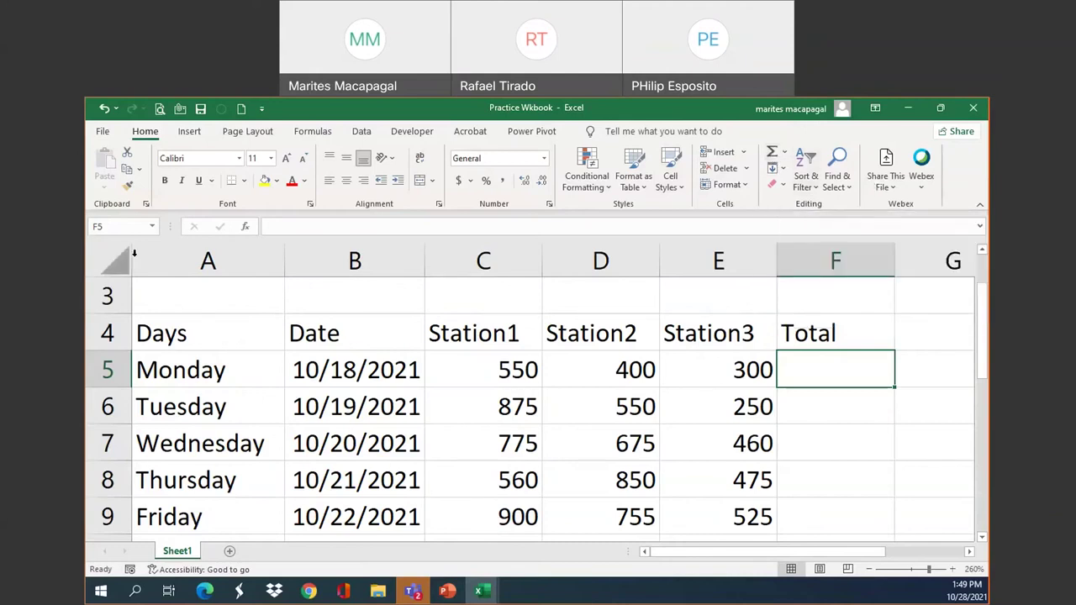
click(304, 132)
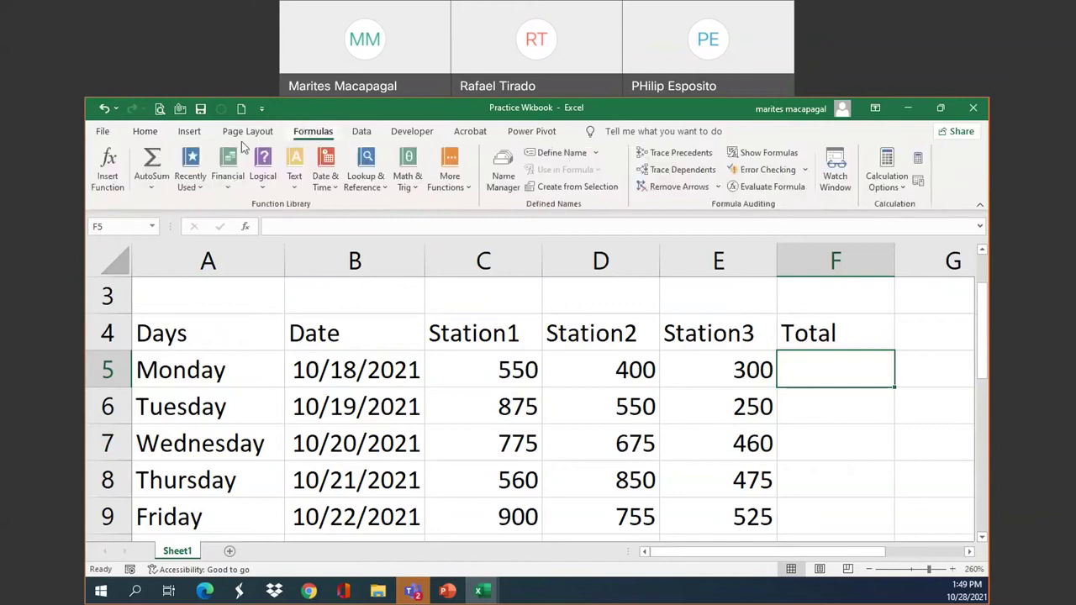
click(144, 132)
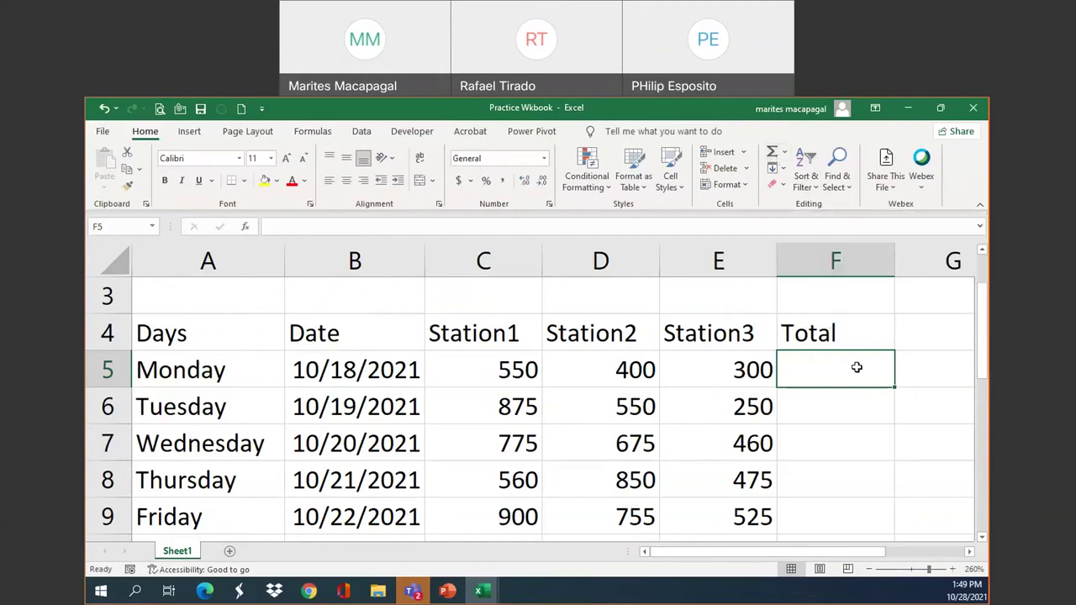
- Total Monday's three station values in F5 with AutoSum over C5:E5
click(773, 153)
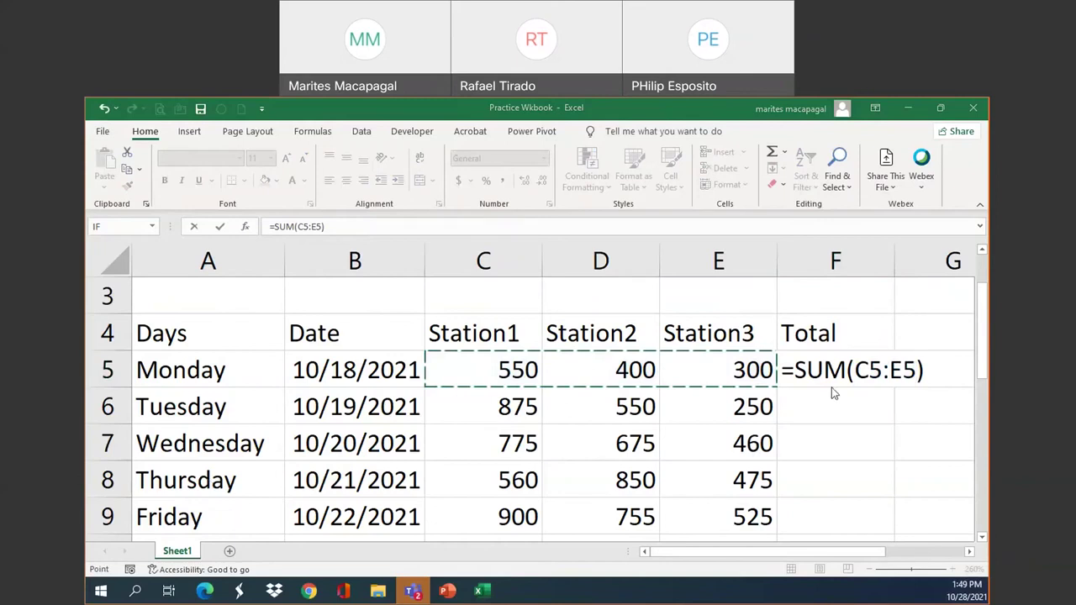
click(221, 229)
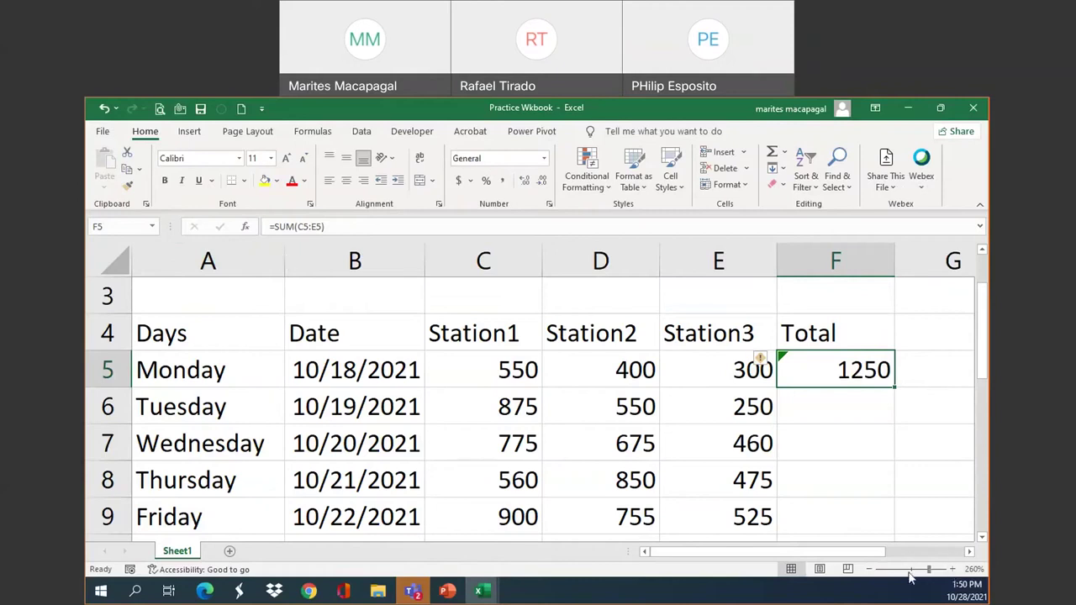
- Try larger and smaller worksheet magnifications, settle on 200% and show the sheet from its title row
click(954, 570)
click(953, 570)
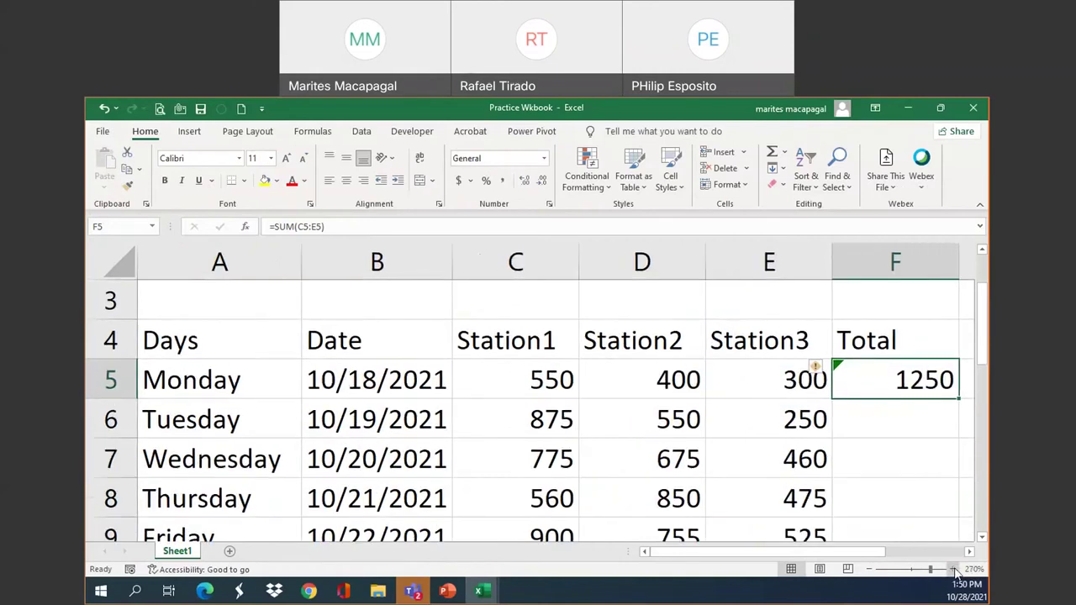
click(953, 570)
click(954, 570)
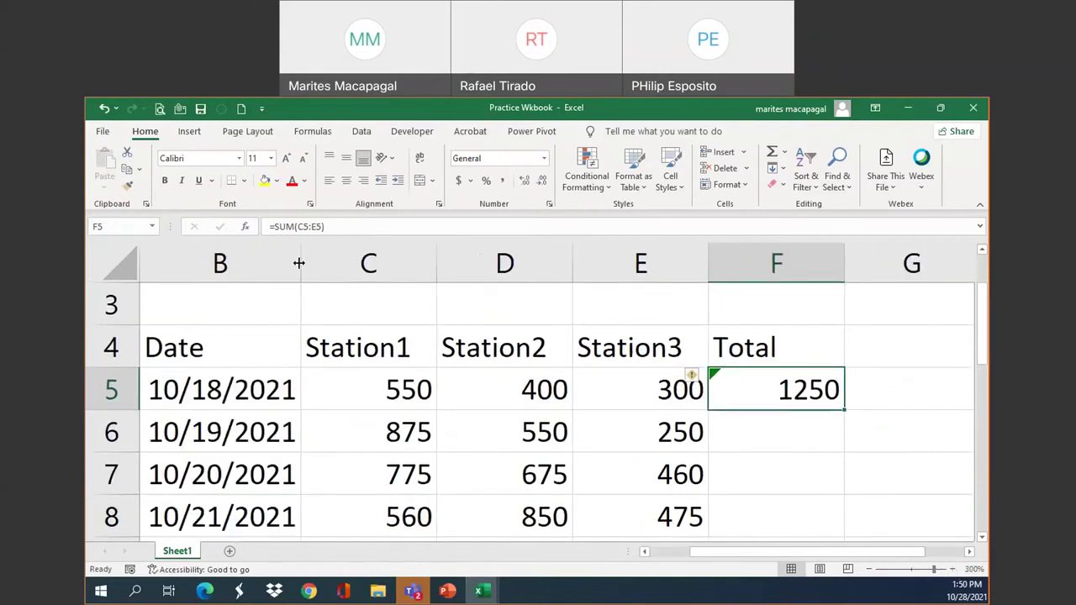
click(869, 569)
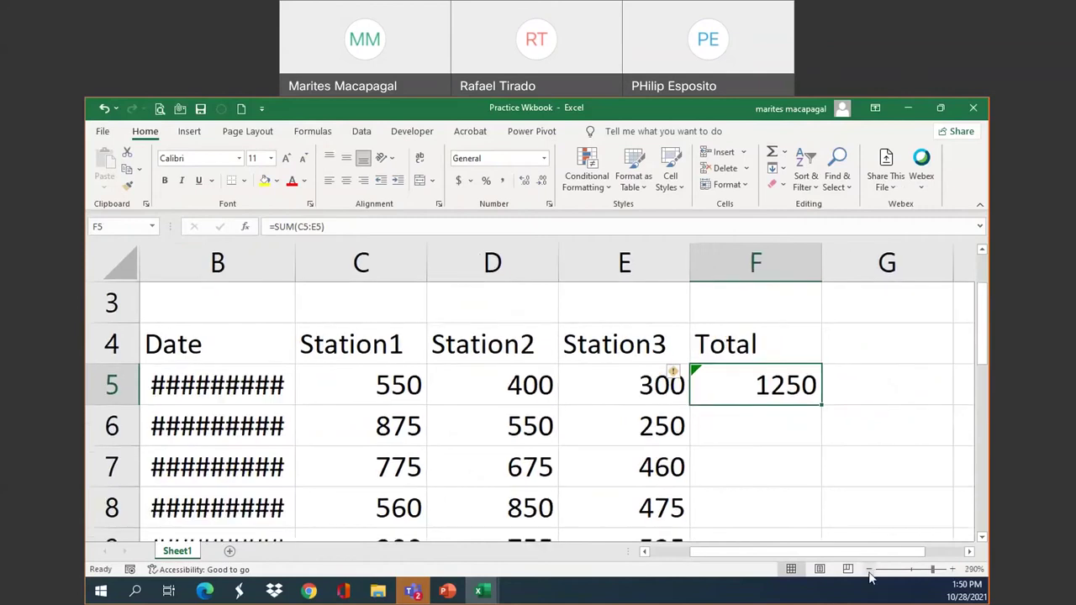
click(868, 569)
click(868, 570)
click(869, 569)
click(868, 569)
click(866, 569)
click(861, 569)
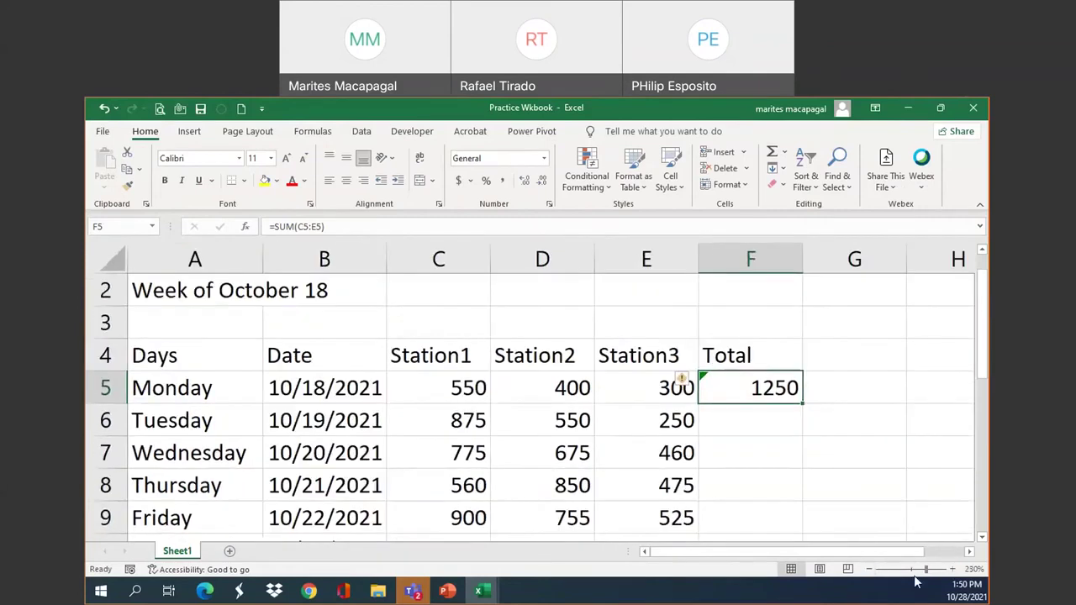
click(872, 571)
click(871, 571)
click(872, 571)
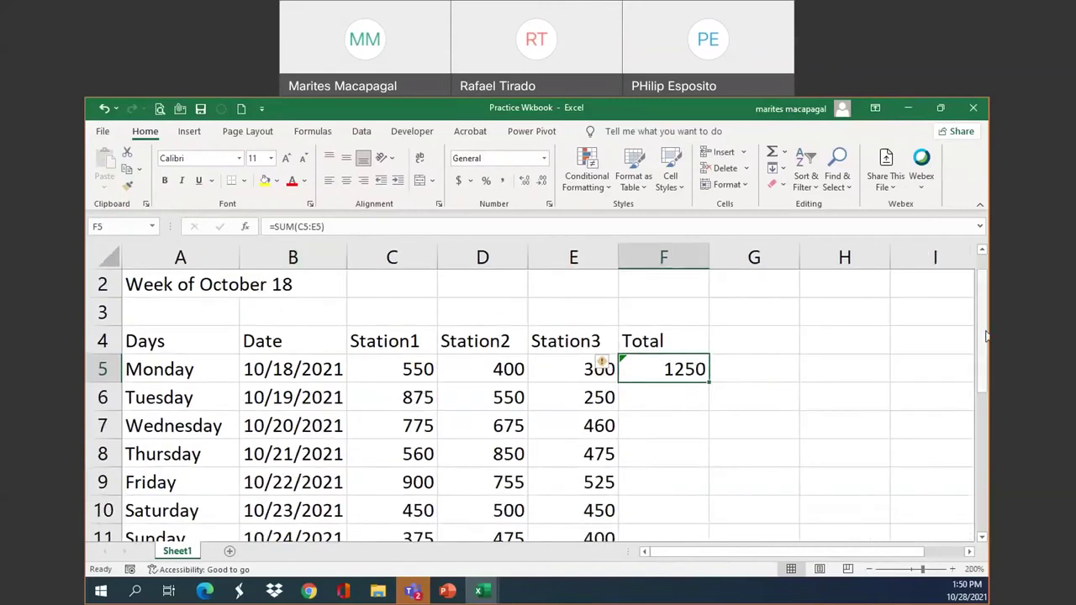
scroll(980, 302, up, 1)
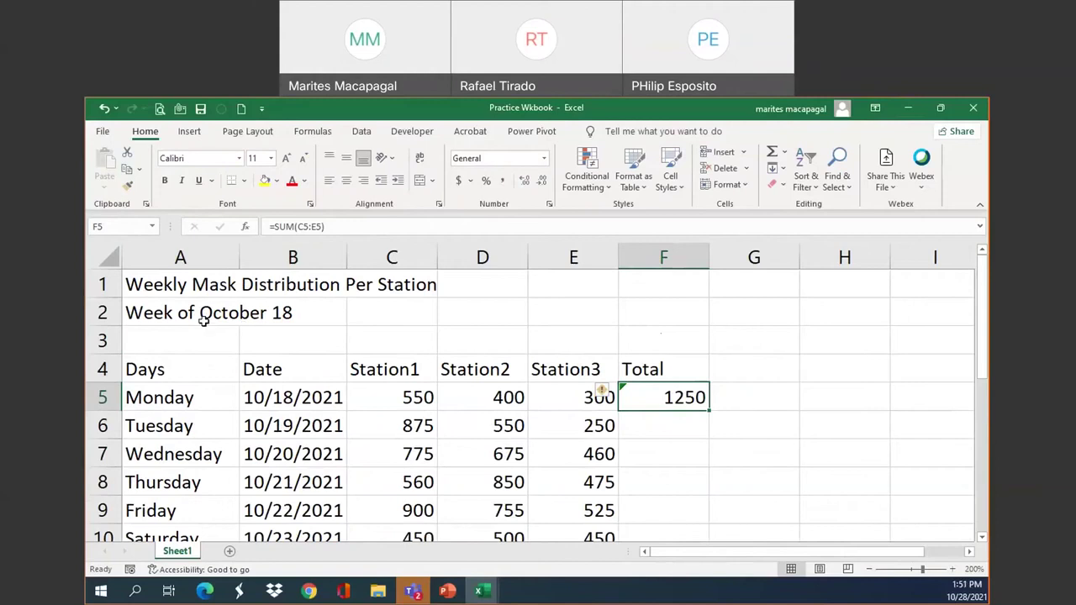
- Delete the blank row 3 between the week title and the table headings
click(190, 308)
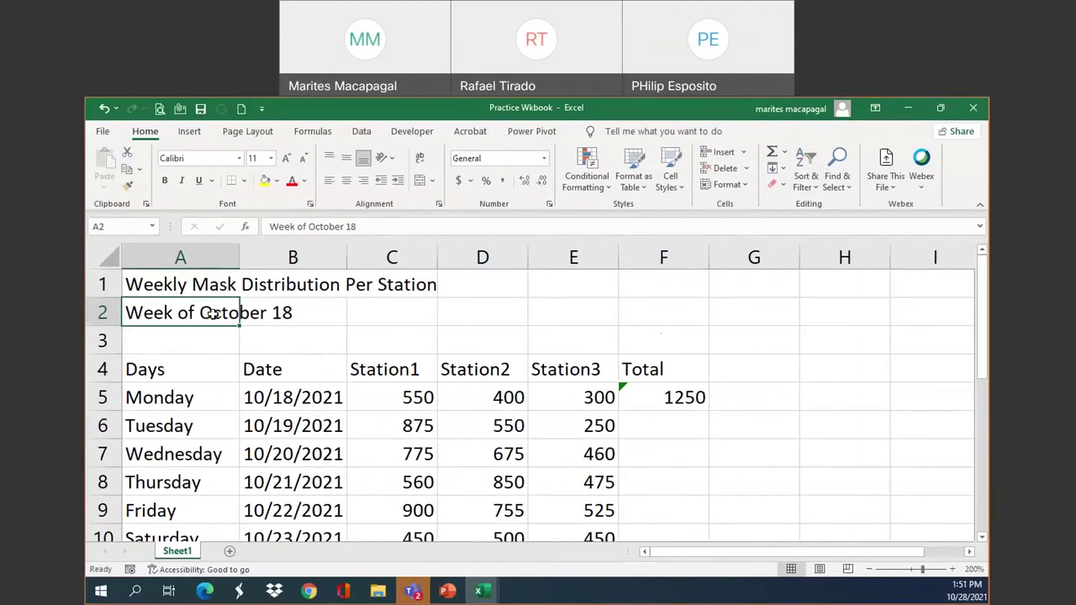
key(Return)
key(Down)
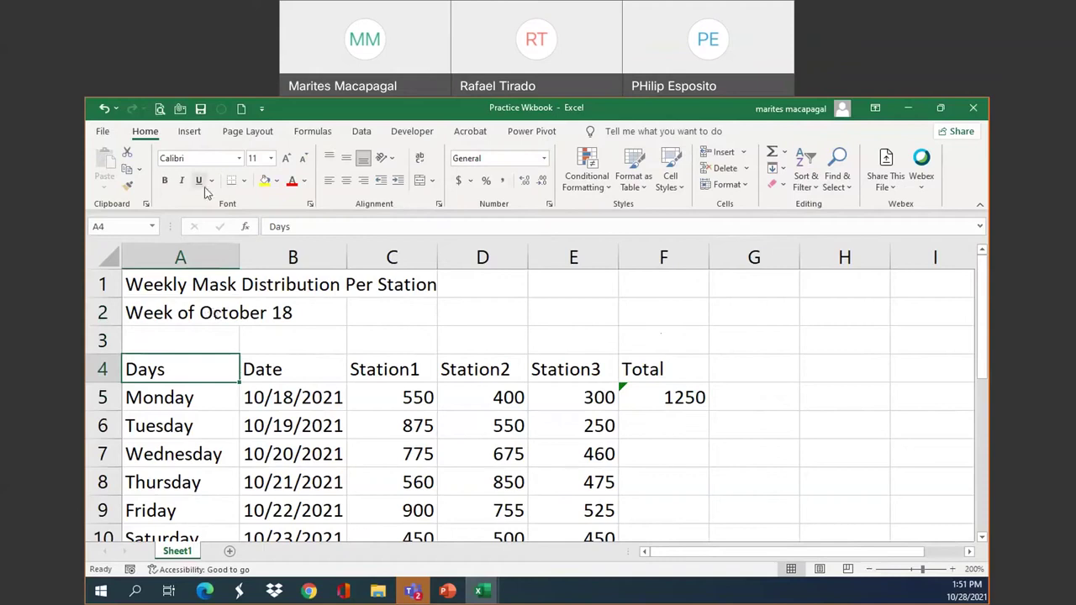
click(103, 339)
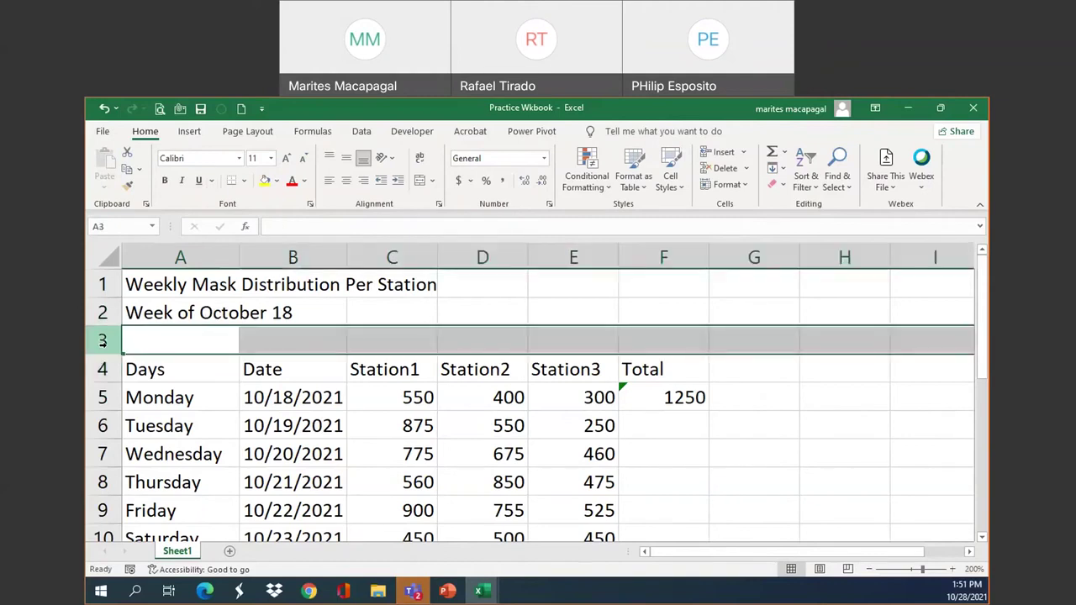
right_click(102, 339)
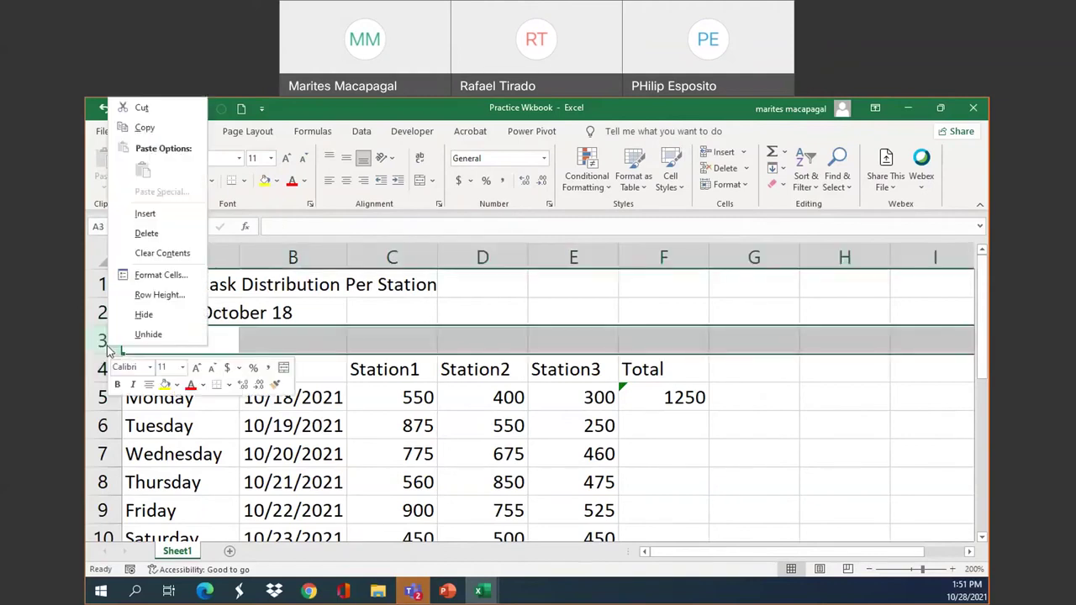
click(146, 234)
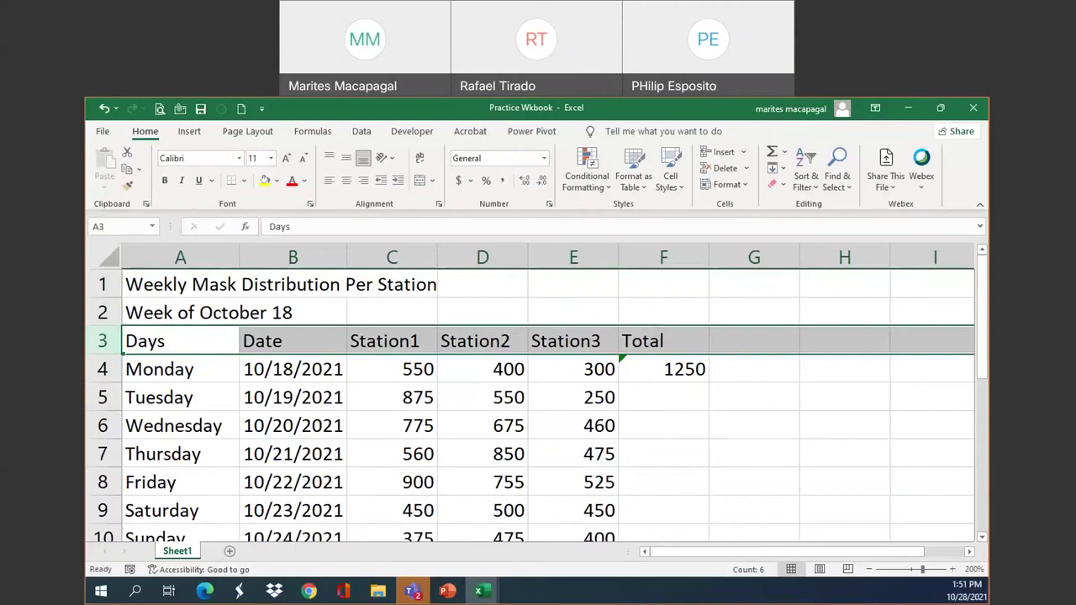
- Insert a blank row above the table headings and select its first cell, A3
right_click(106, 347)
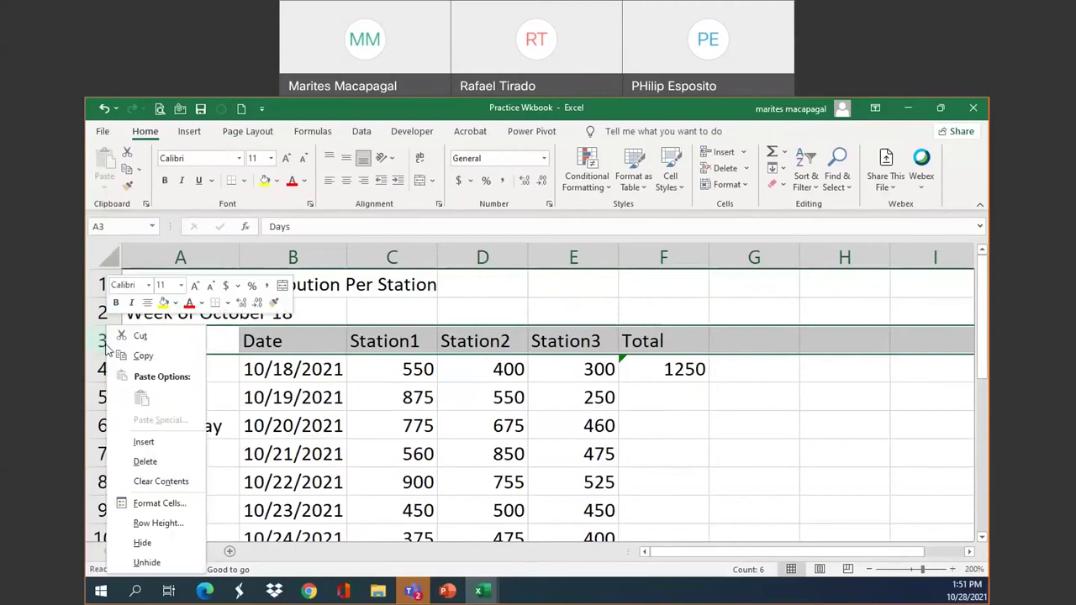
click(144, 443)
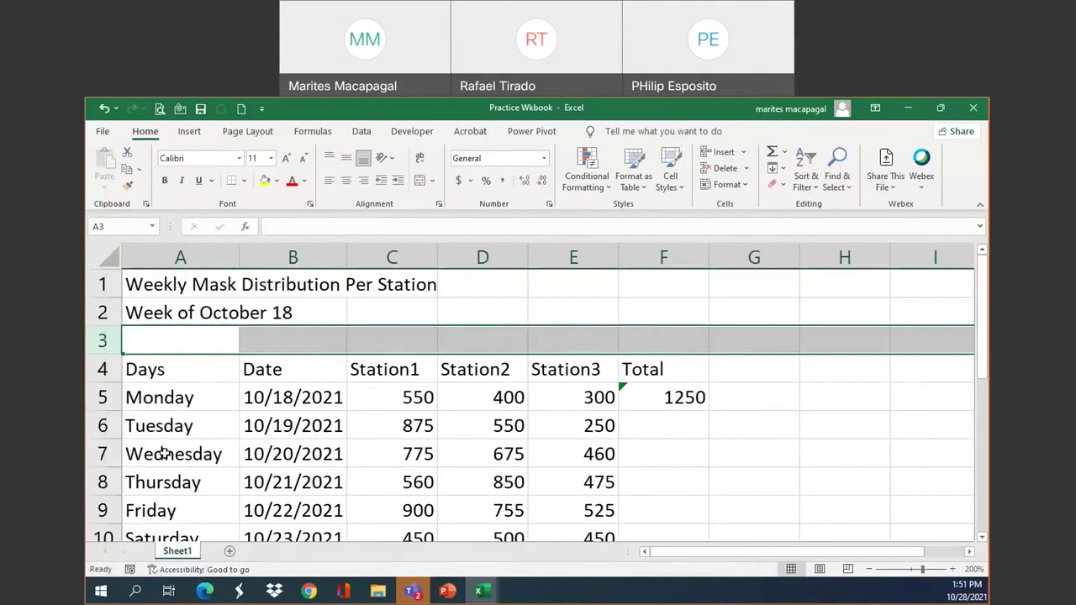
click(194, 341)
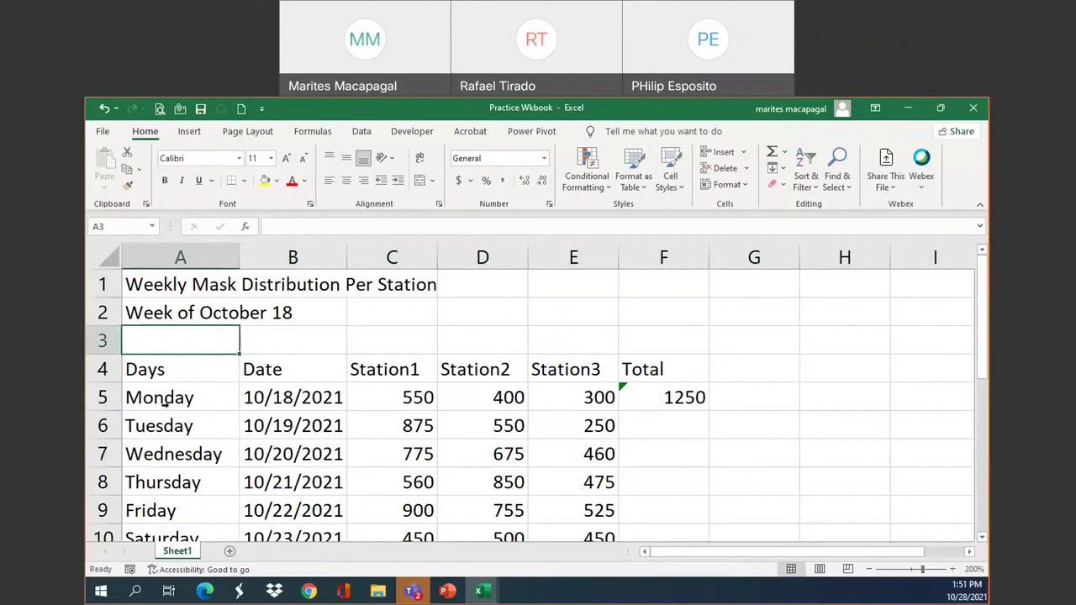
- Widen column A until "Week of October 18" fits within it, and undo the width change
click(185, 315)
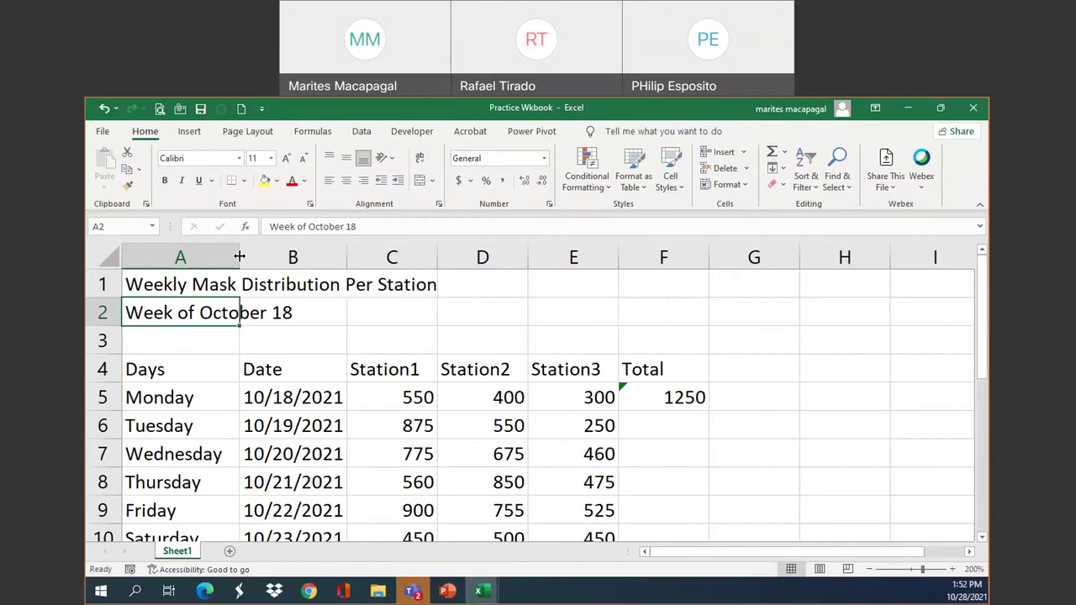
drag(239, 256, 279, 258)
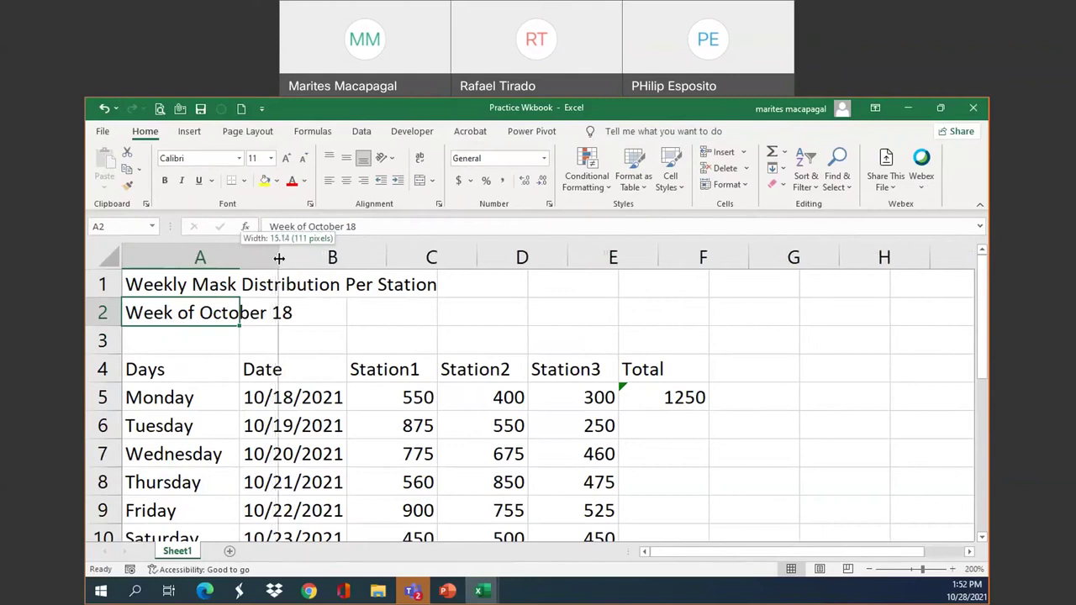
drag(279, 258, 295, 259)
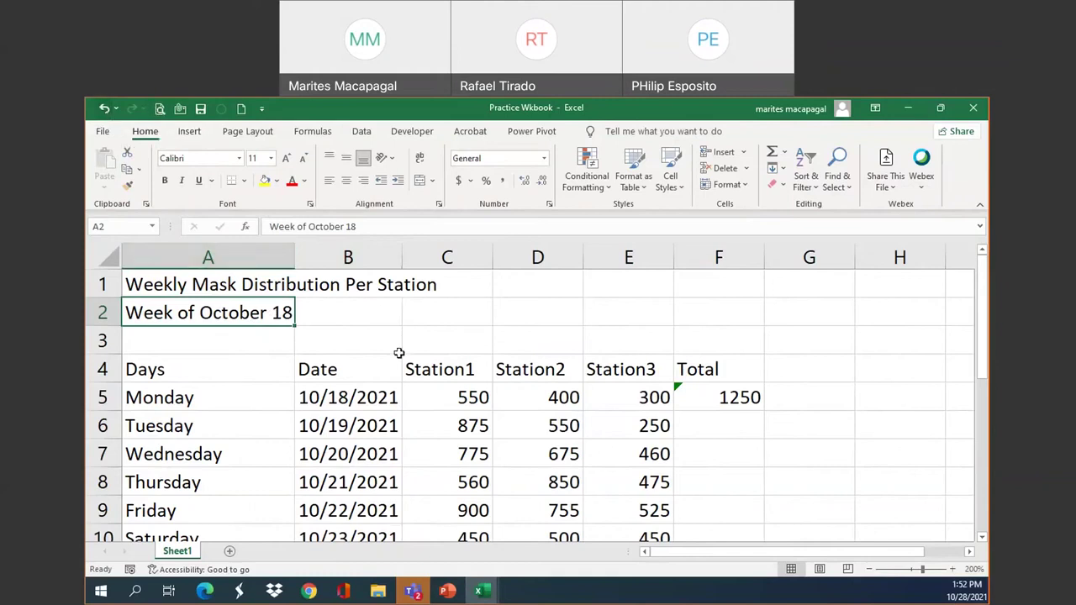
click(105, 109)
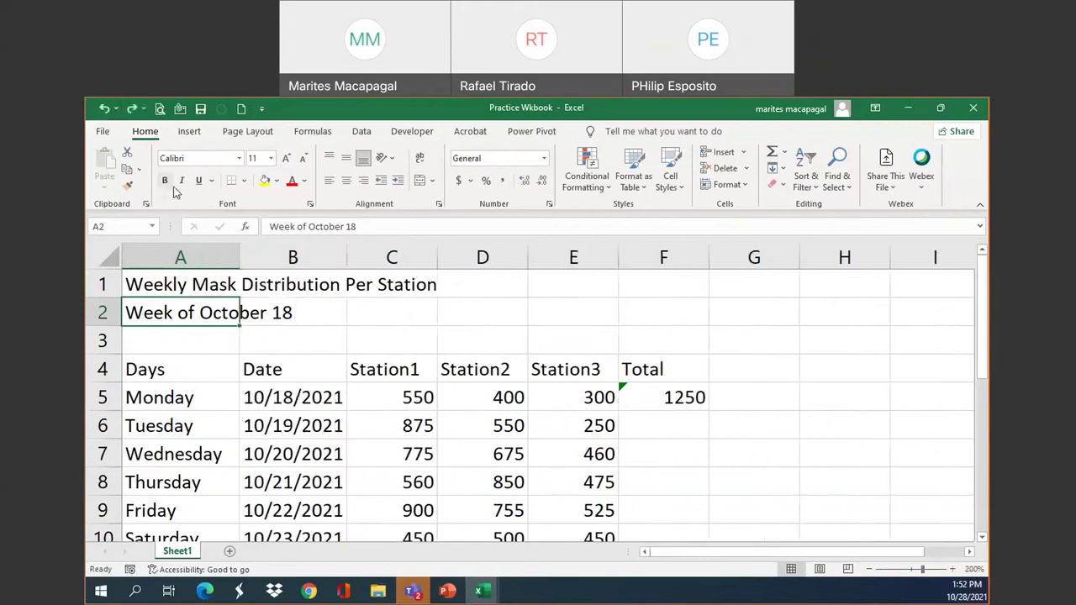
- Redo the column A width change and narrow the column so it just fits the longest weekday name
click(132, 109)
drag(294, 251, 227, 246)
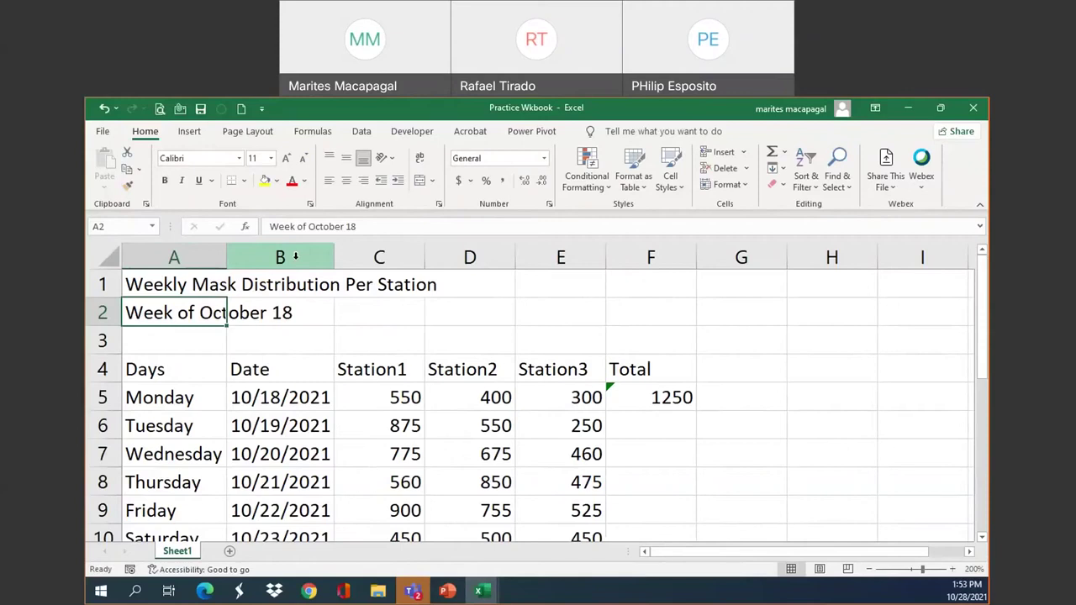
click(247, 461)
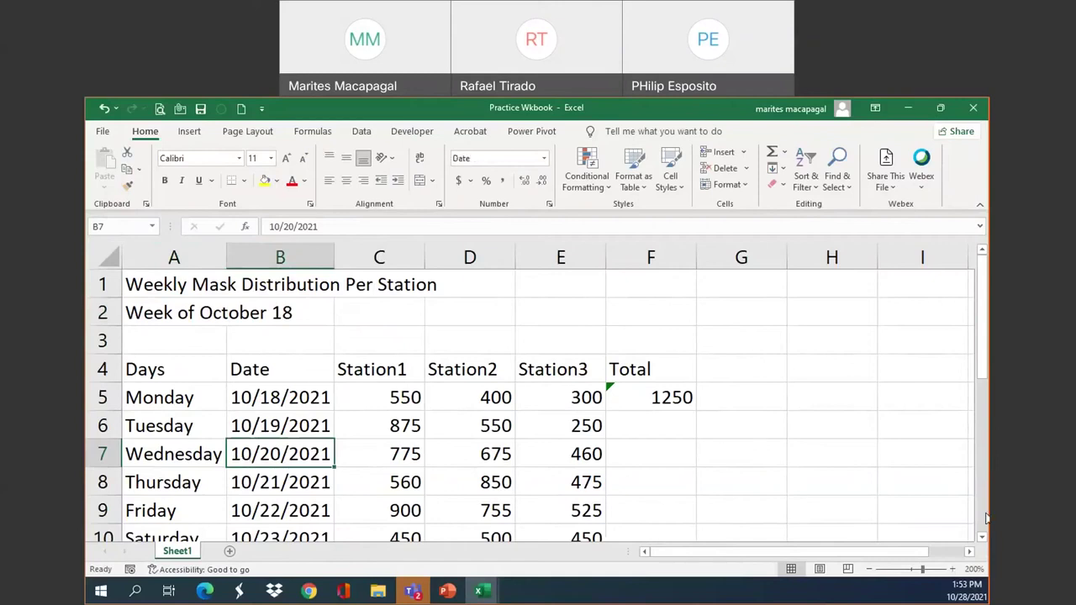
- Copy Monday's SUM formula from F5 down through Sunday's total in F11
click(670, 396)
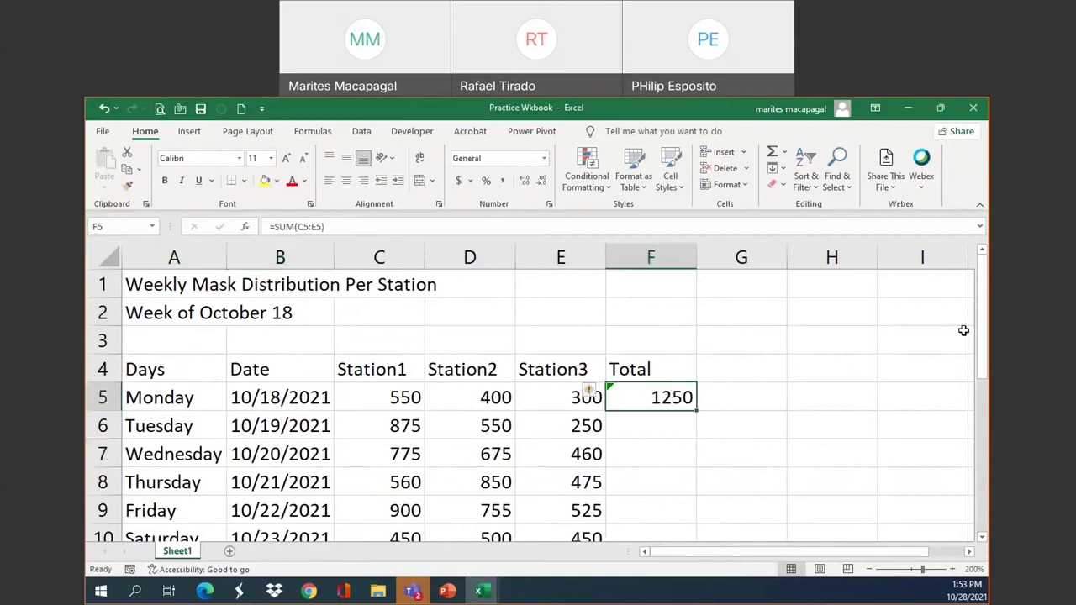
scroll(989, 328, down, 1)
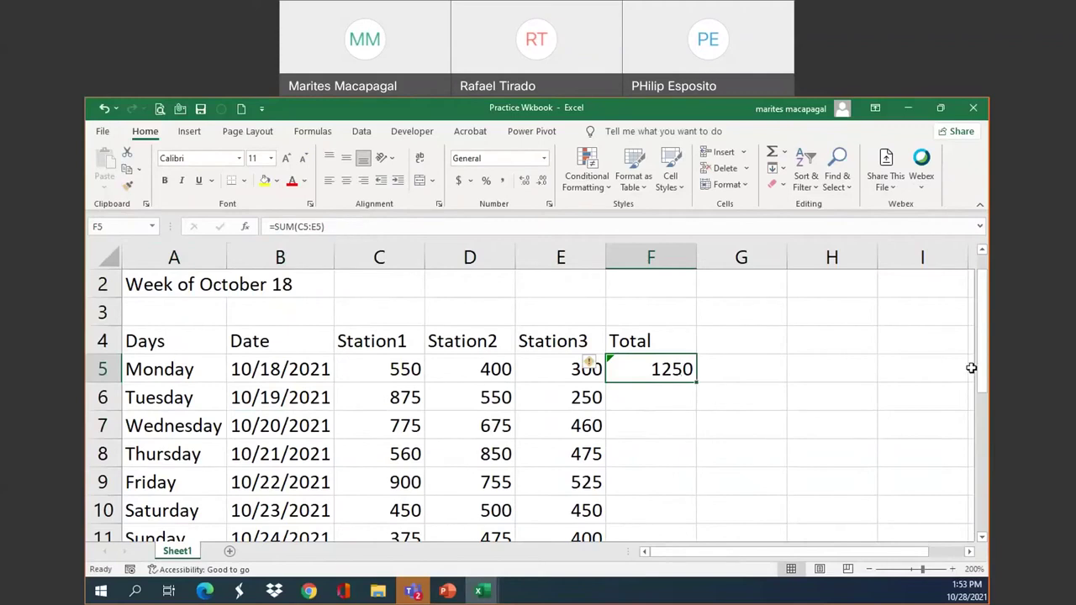
drag(983, 374, 985, 398)
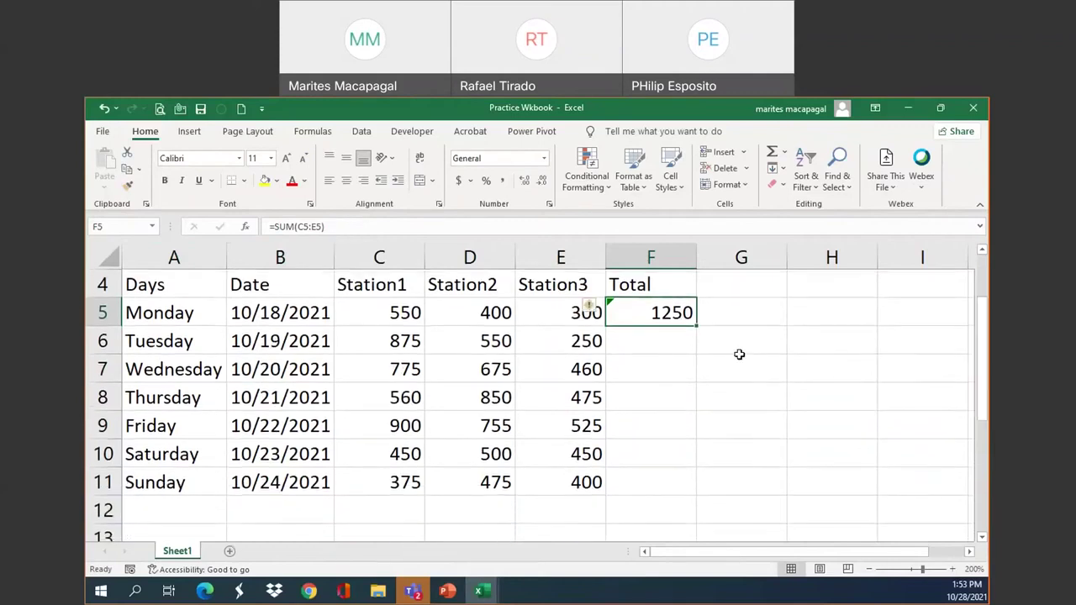
double_click(697, 326)
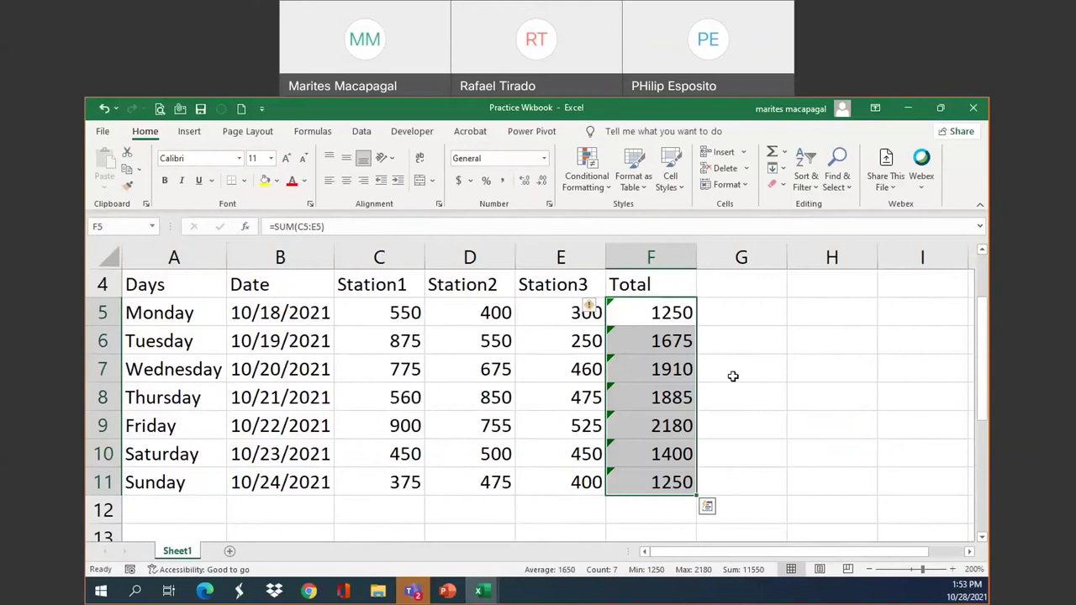
- Ignore the omitted adjacent cells error for the totals in F5:F11 and clear those cells
mouse_move(594, 311)
click(599, 309)
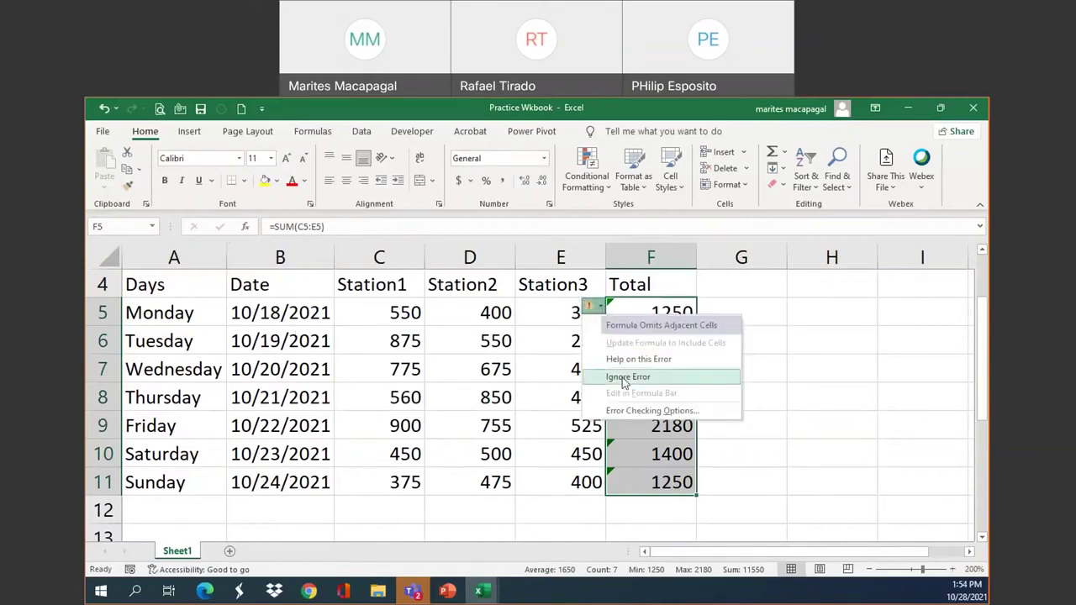
click(624, 379)
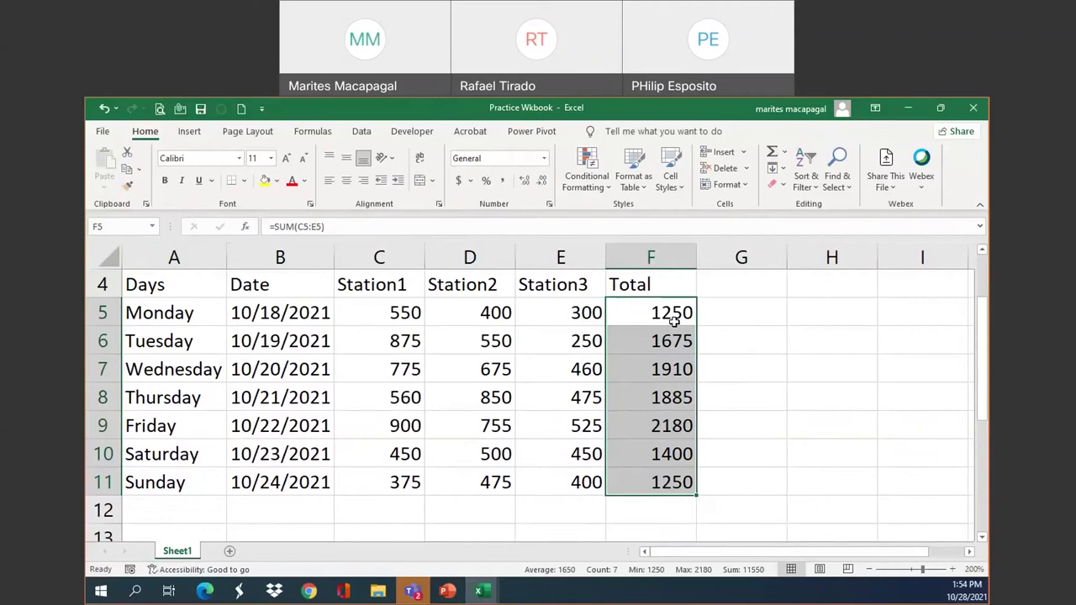
key(Delete)
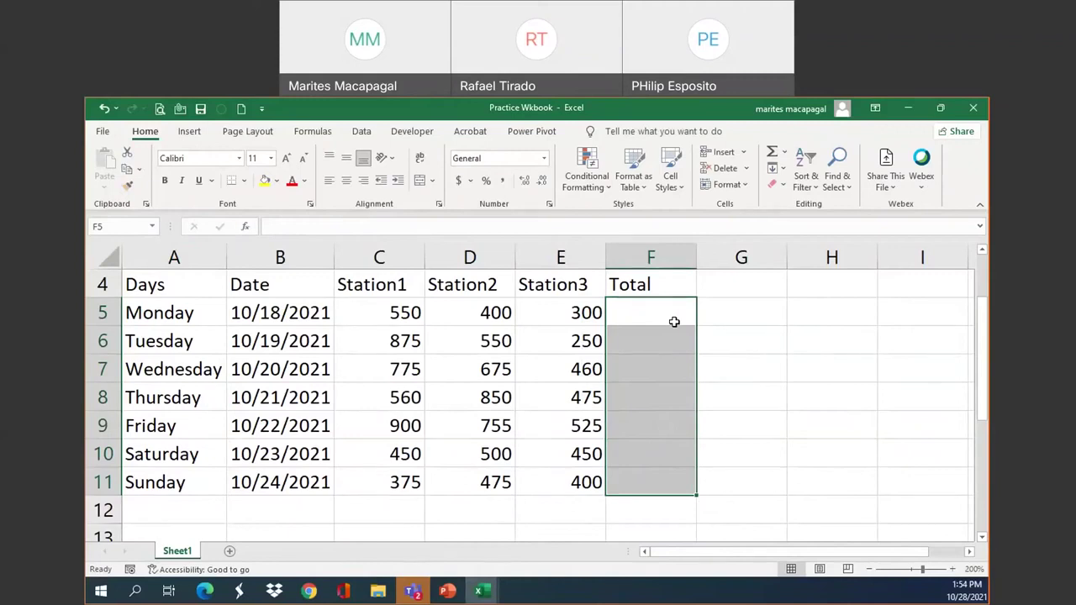
- Enter a SUM formula in F5 that totals Monday's station counts in C5:E5
click(635, 321)
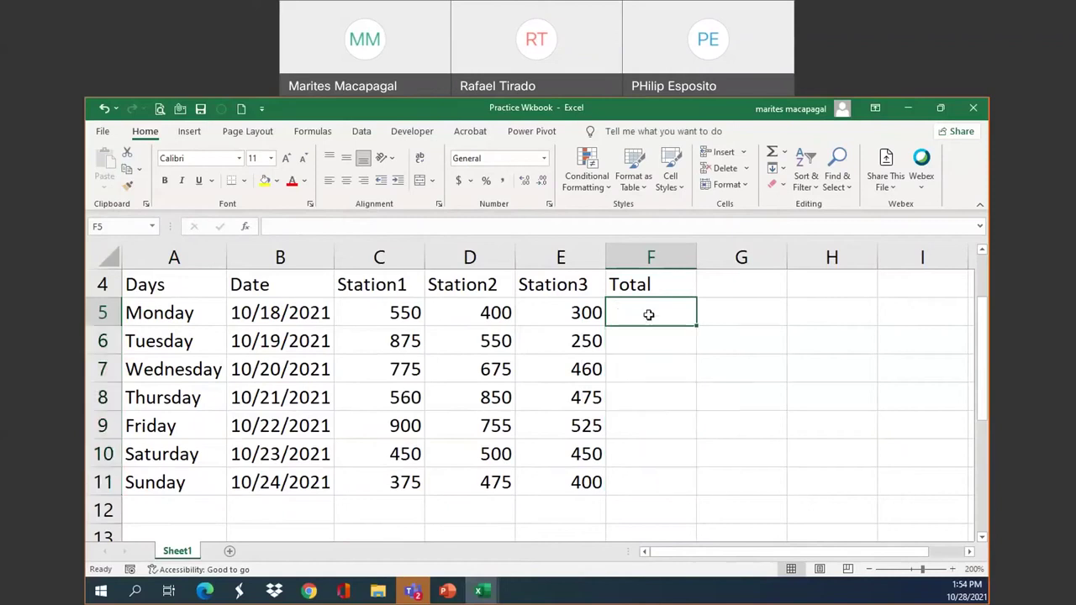
text(=)
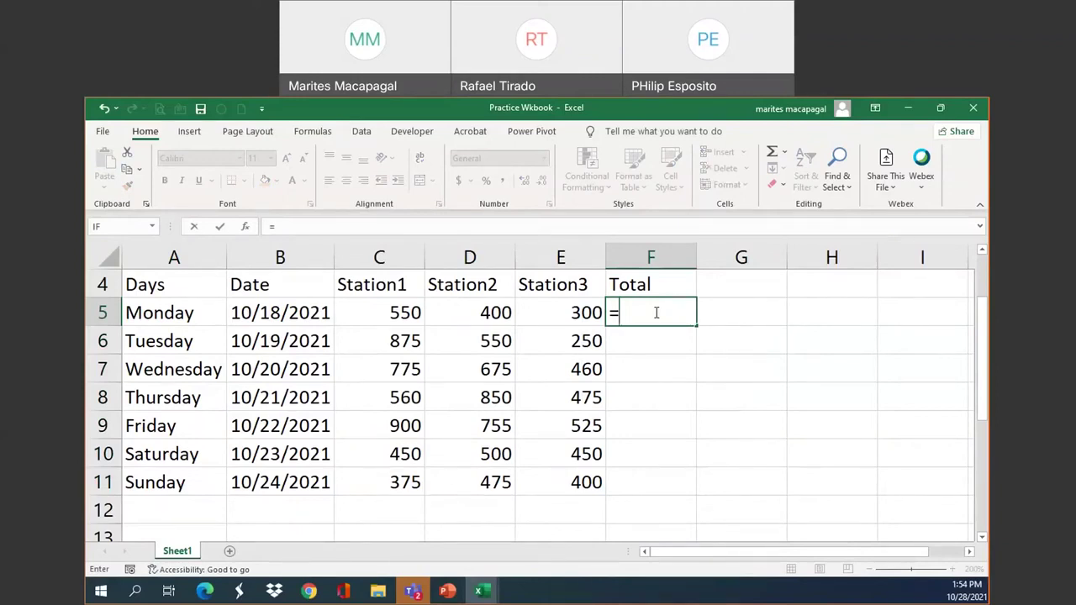
text(su)
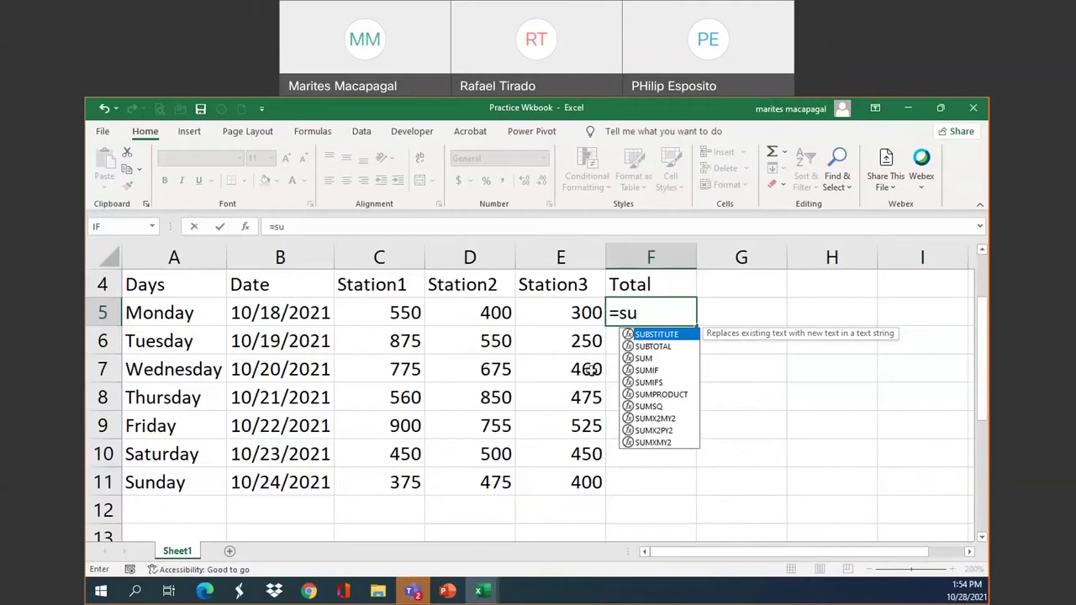
double_click(648, 360)
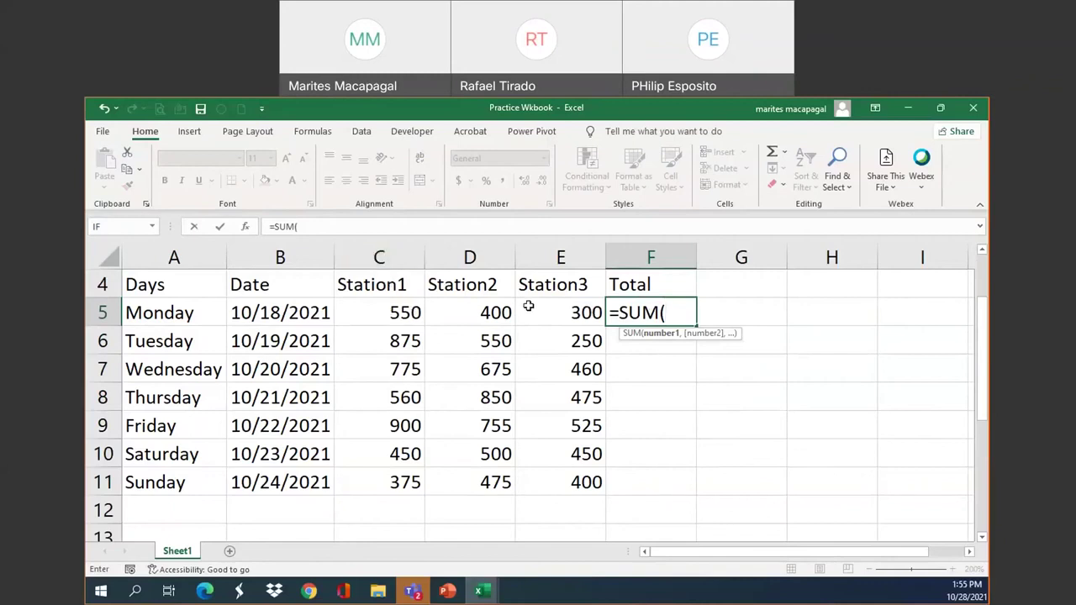
click(381, 312)
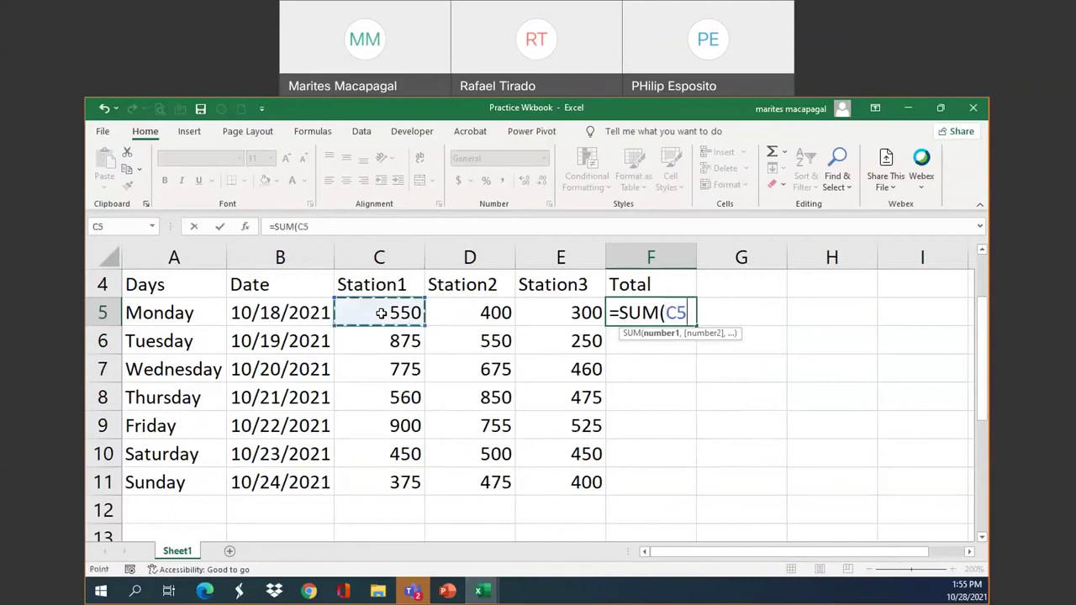
drag(381, 313, 542, 322)
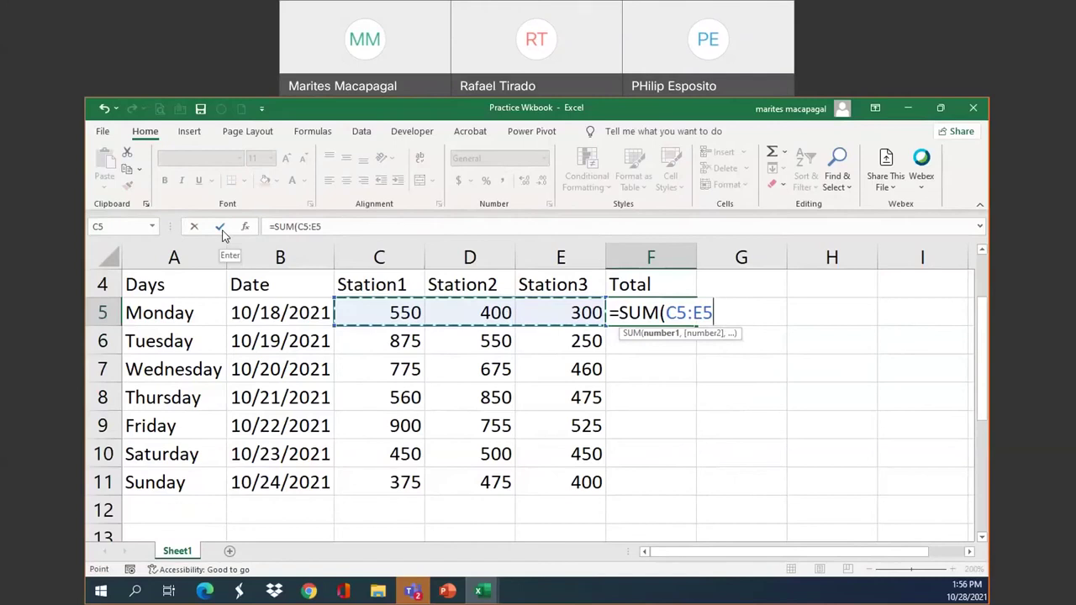
click(220, 230)
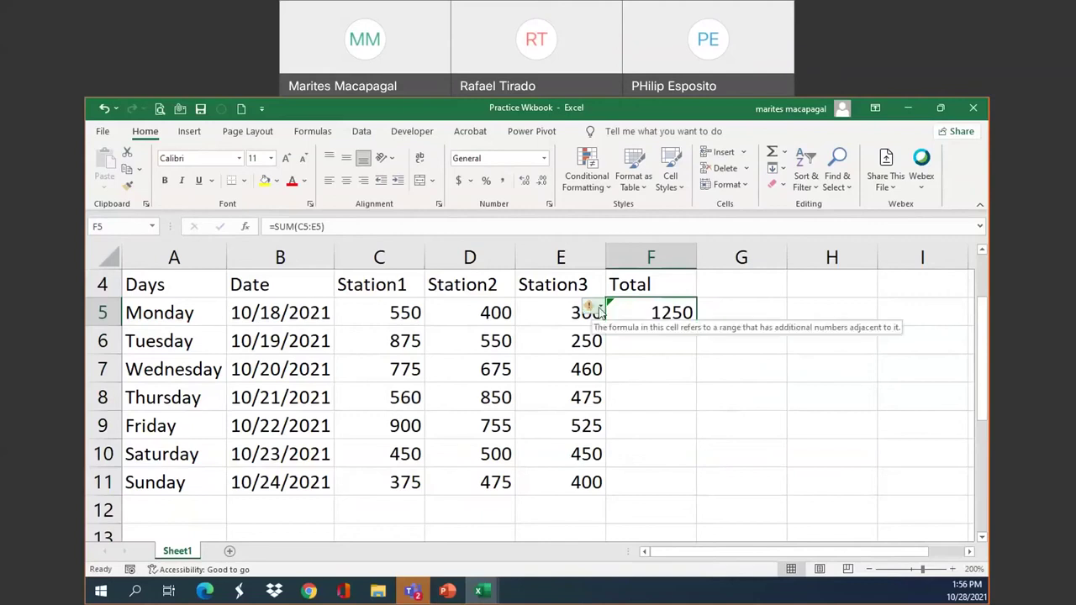
- Ignore the omitted adjacent cells error on Monday's total in F5
click(597, 306)
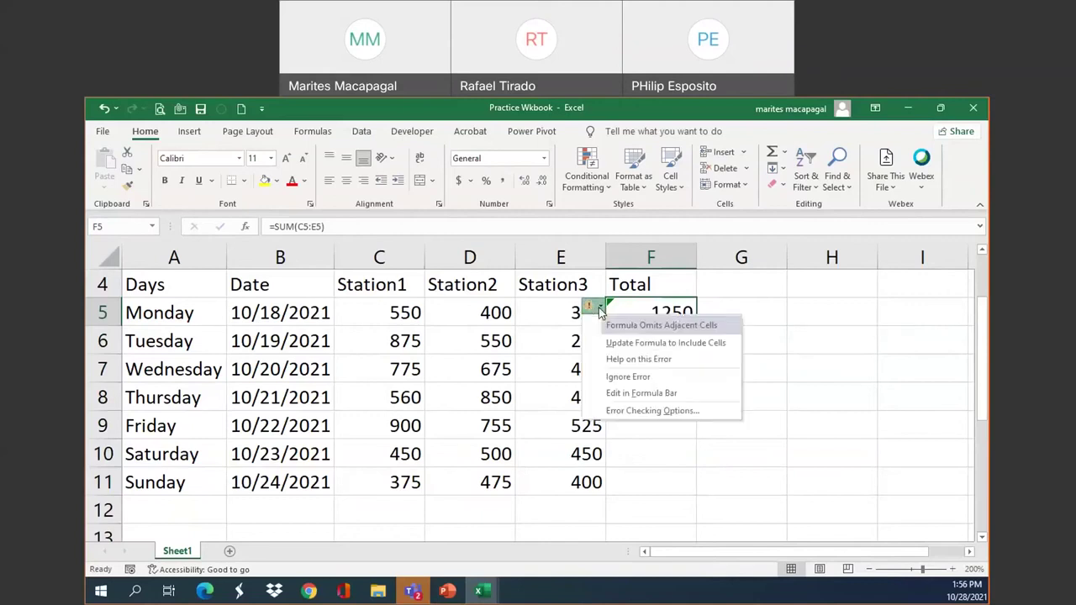
click(628, 377)
click(658, 343)
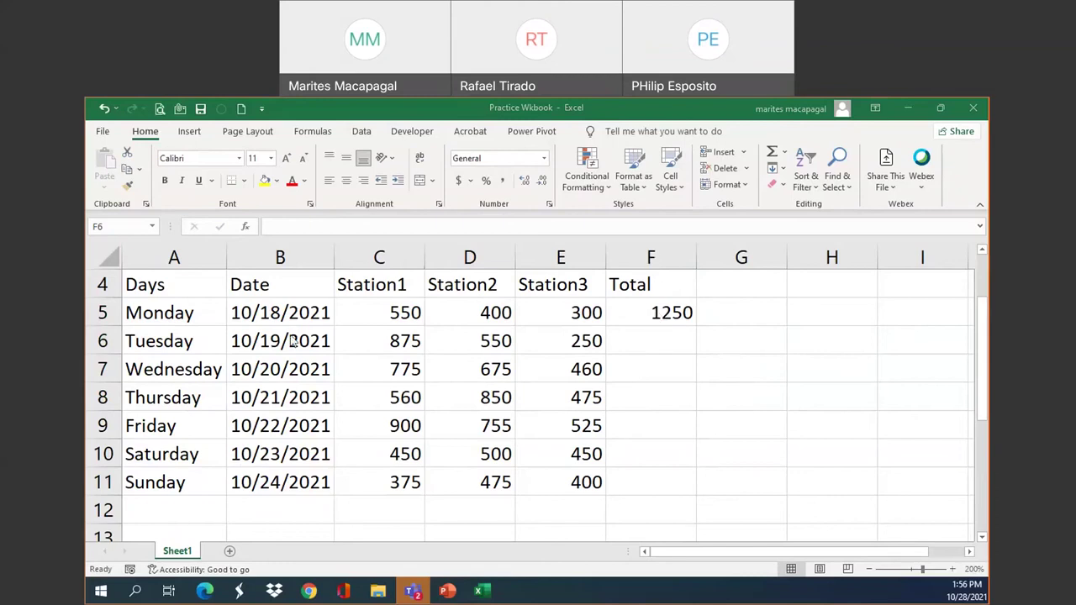
click(640, 339)
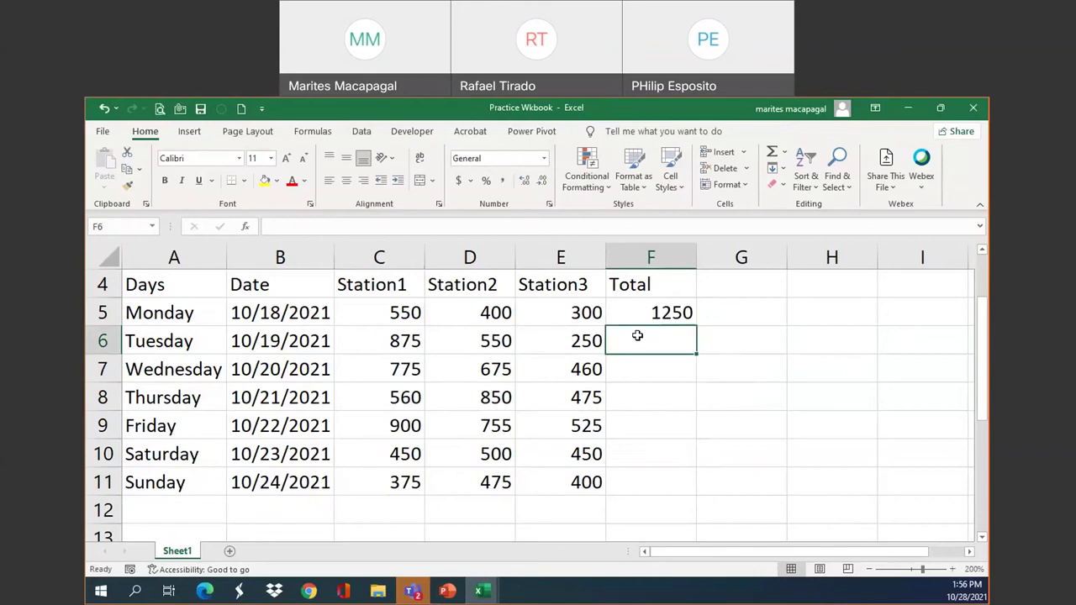
text(=)
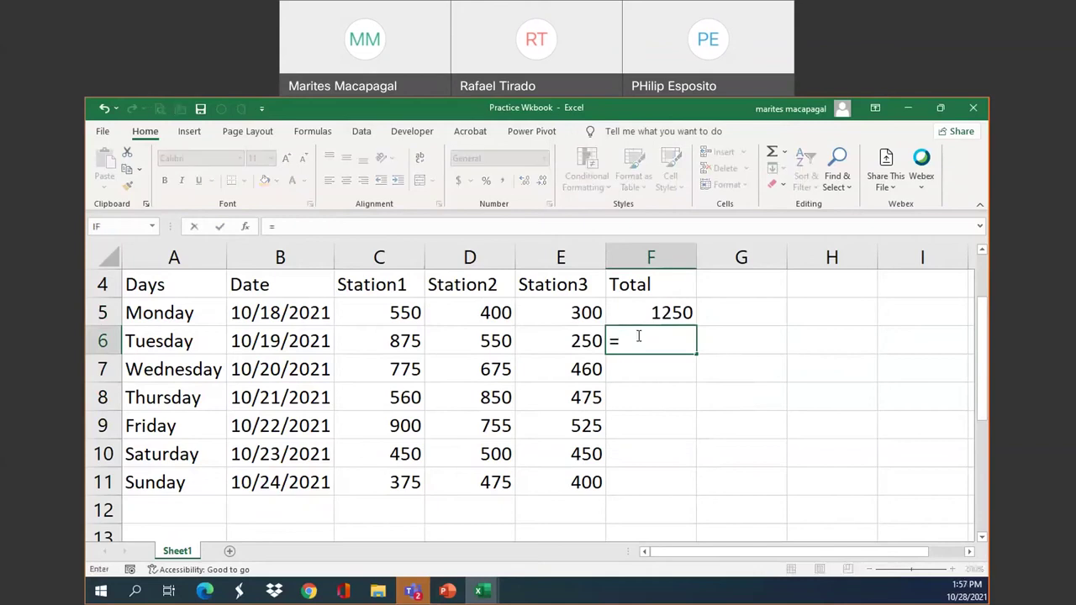
text(sum)
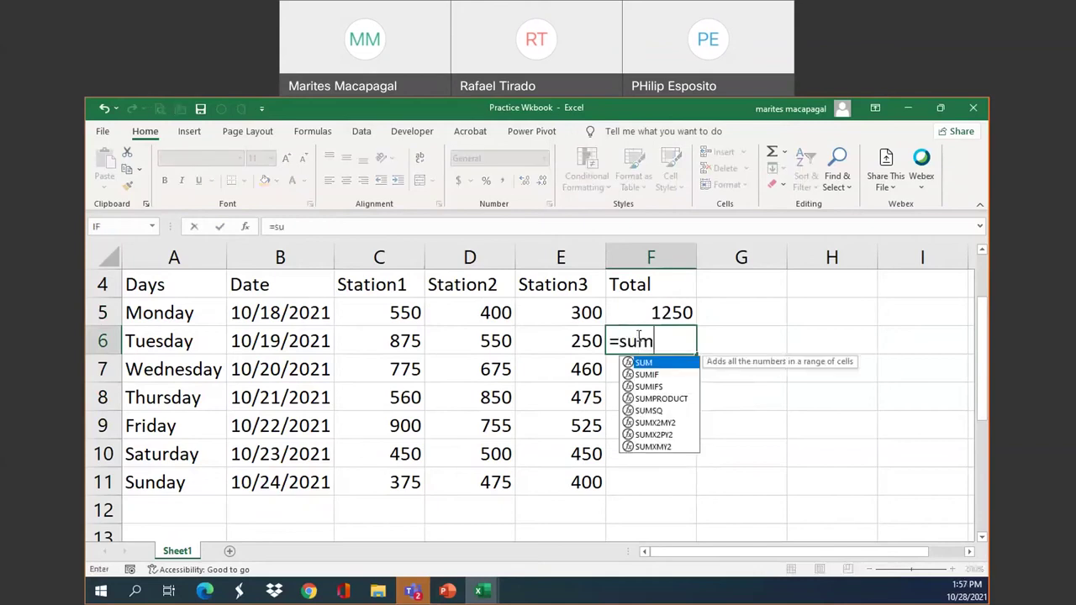
key(Return)
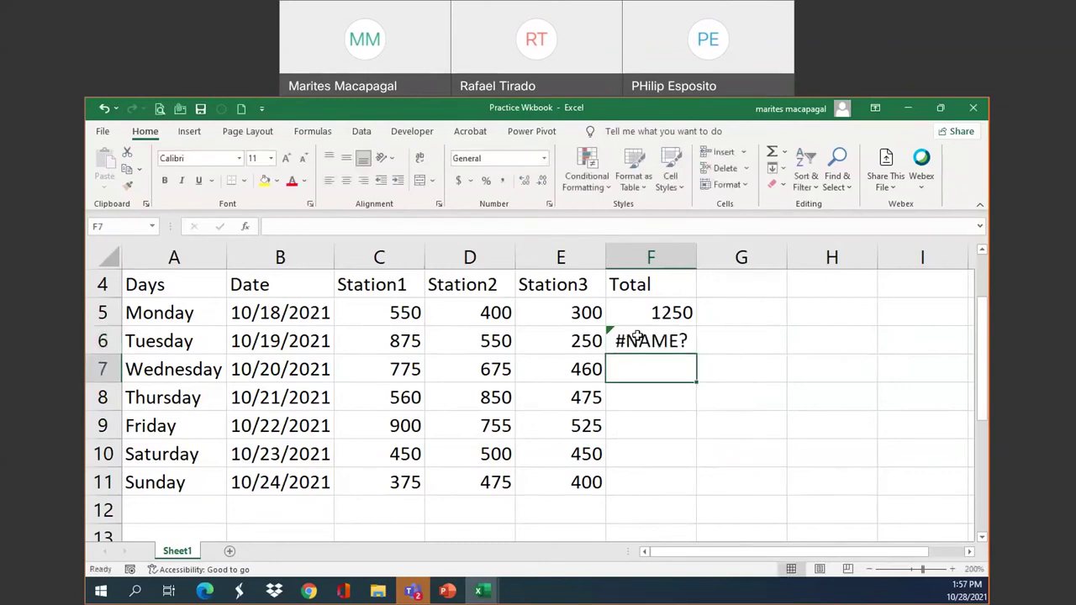
click(638, 336)
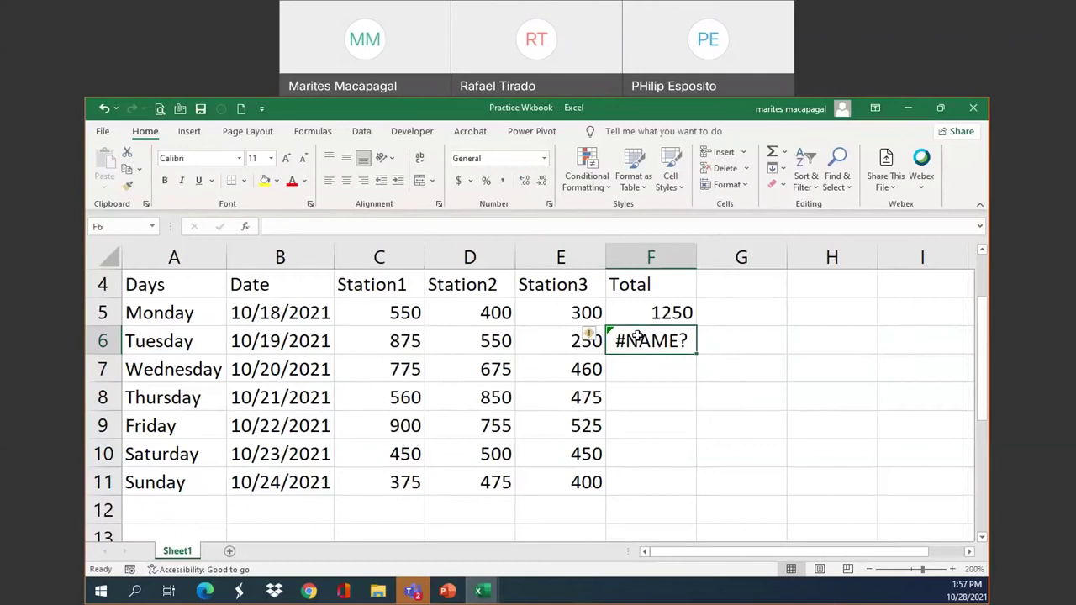
key(Delete)
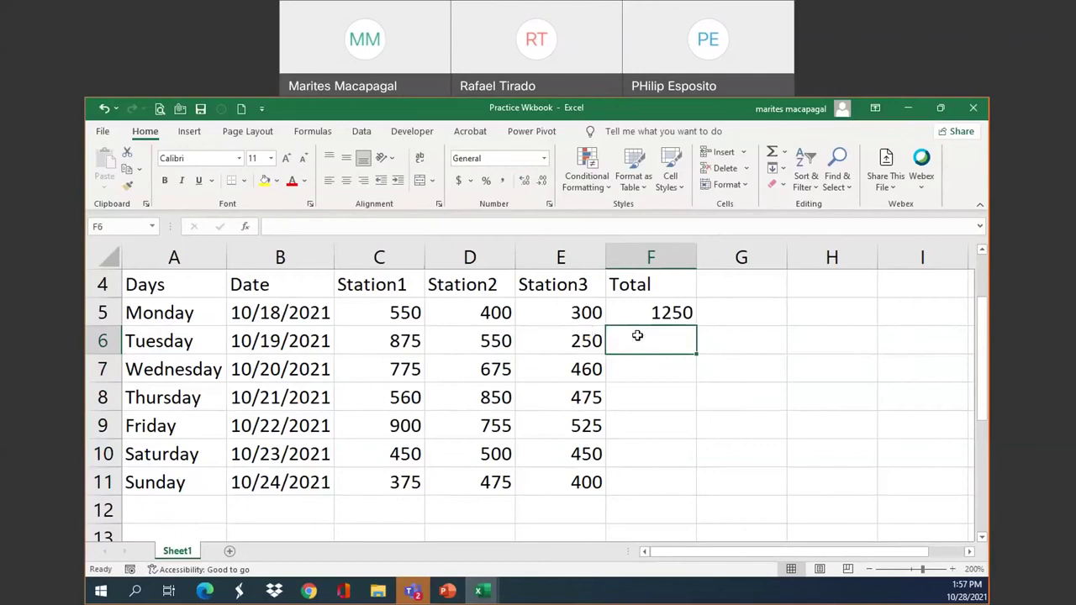
- Build a SUM formula in F6 over Tuesday's station counts in C6:E6
text(=s)
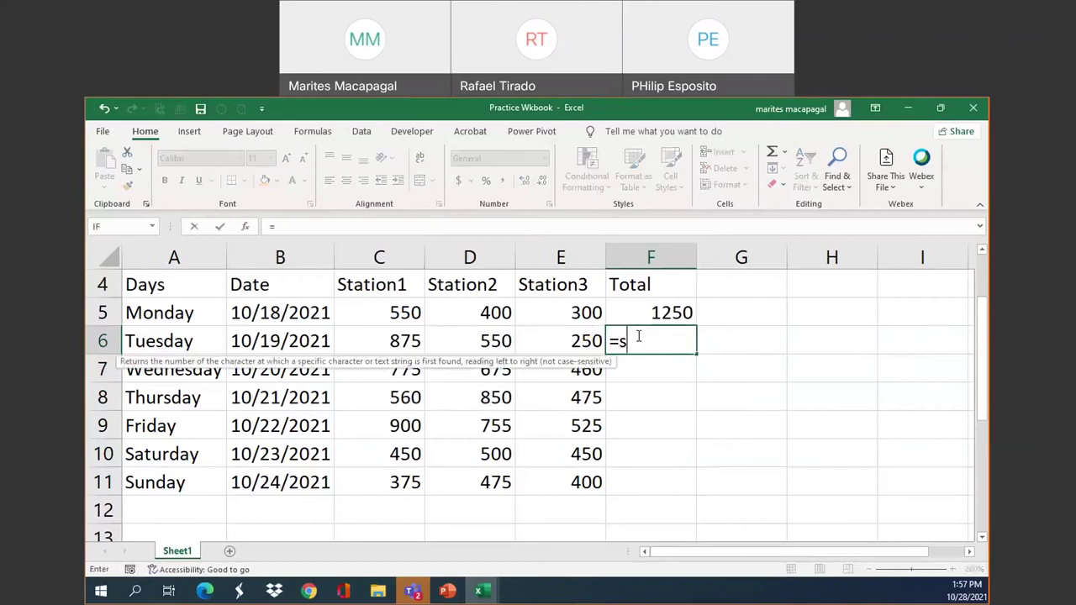
text(u)
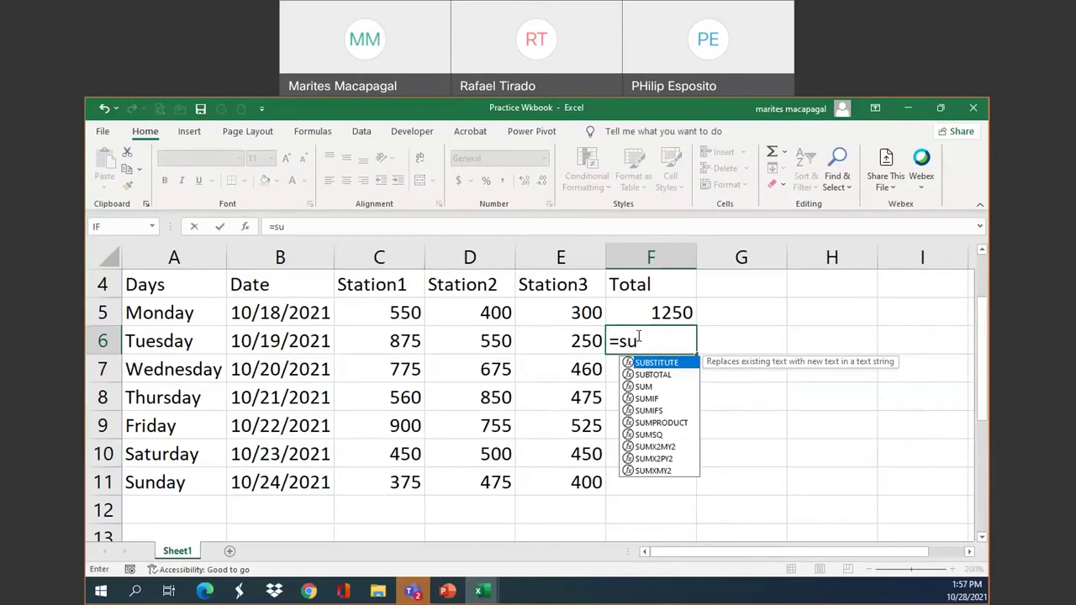
key(Down)
key(Down)
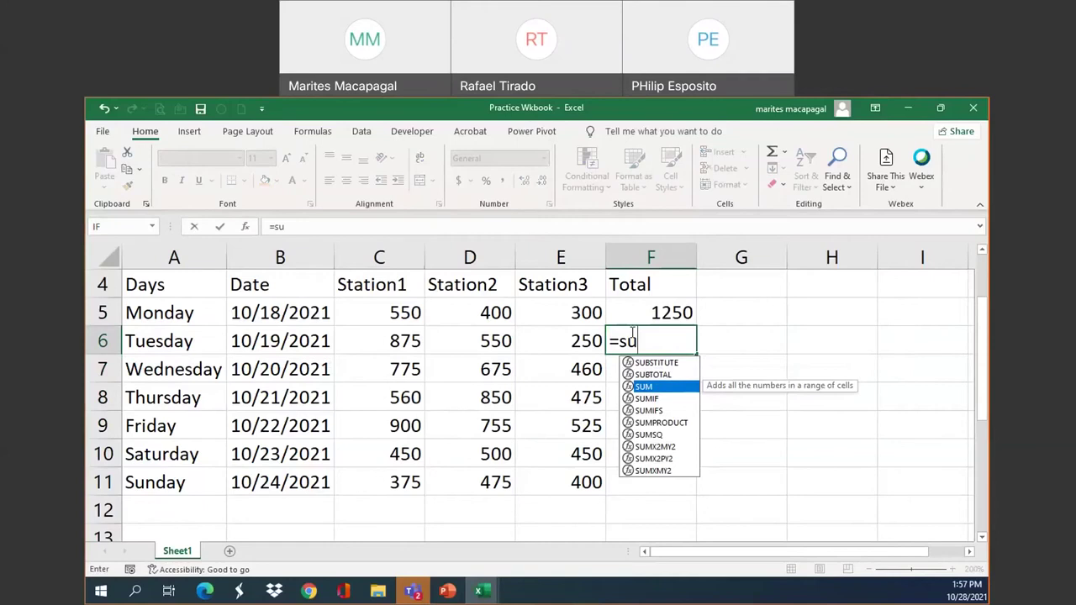
double_click(644, 387)
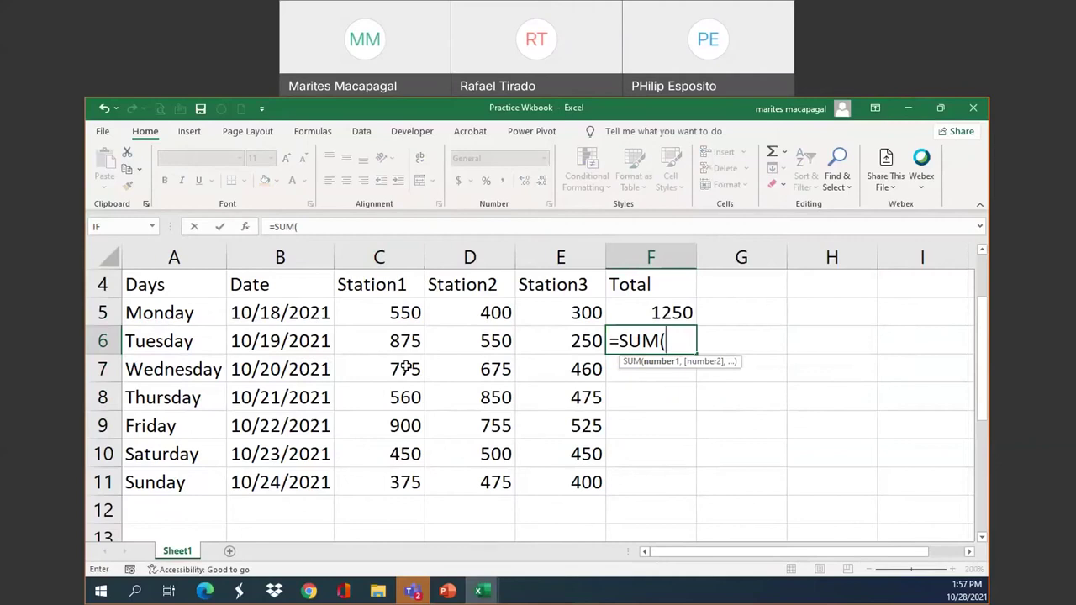
click(409, 338)
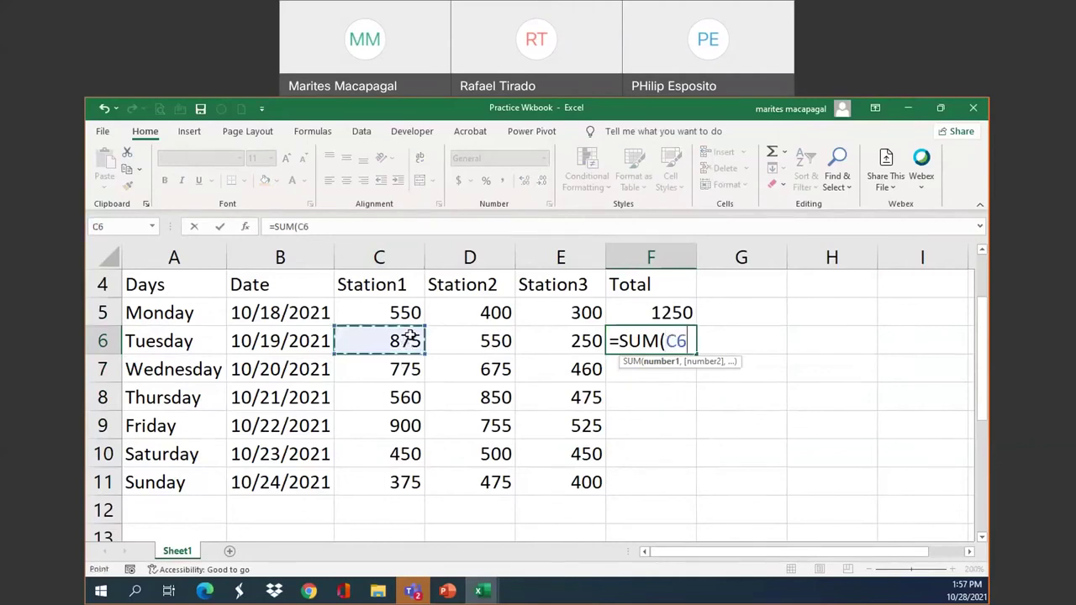
drag(409, 336, 665, 340)
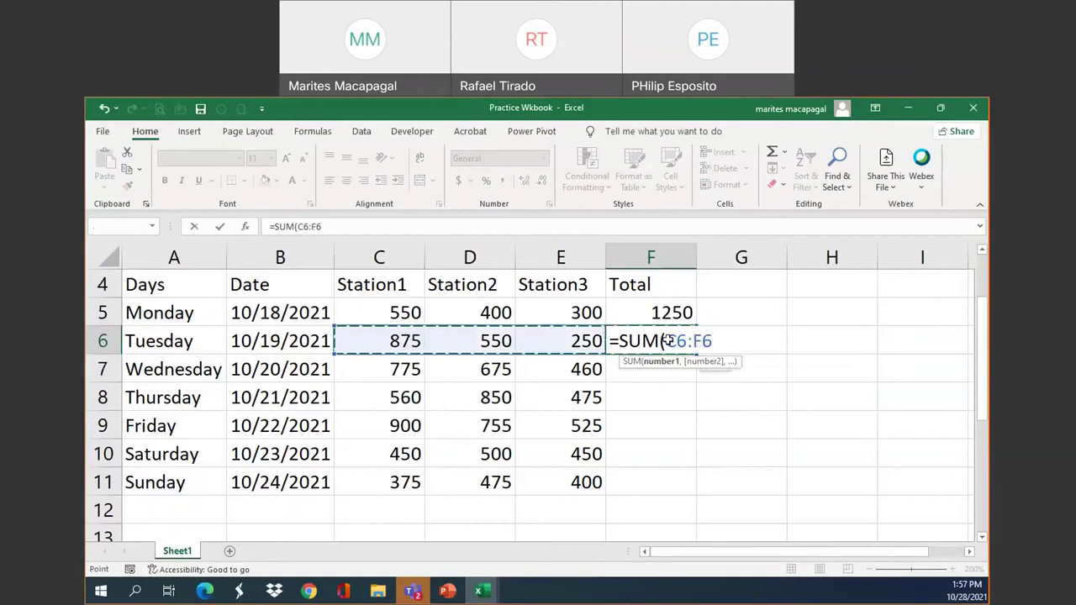
drag(665, 341, 593, 341)
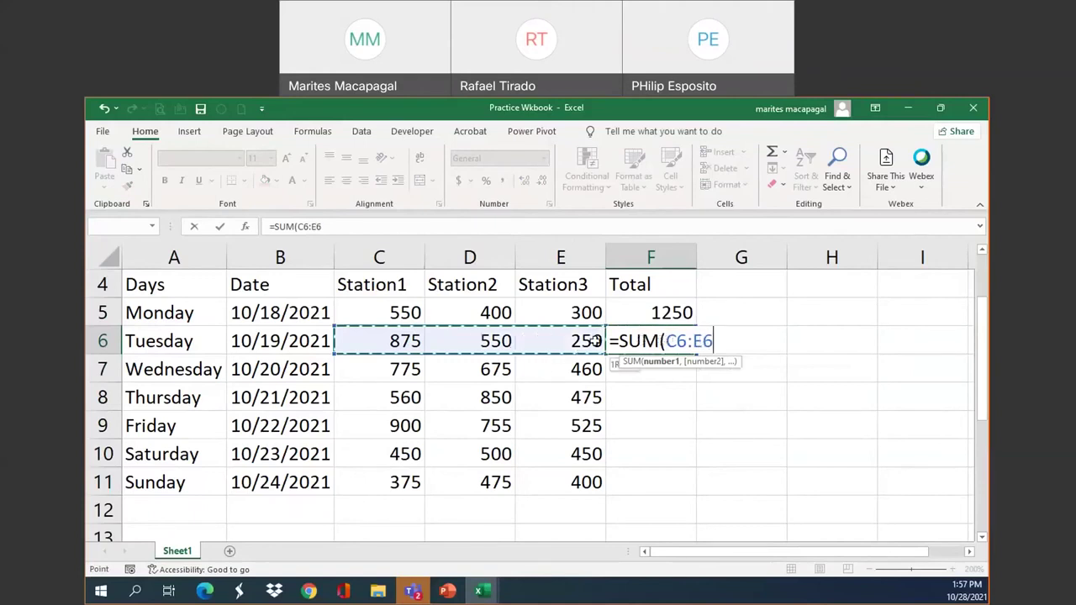
- Complete Tuesday's total in F6 as the sum of the three station values, C6:E6
drag(593, 340, 588, 340)
key(Return)
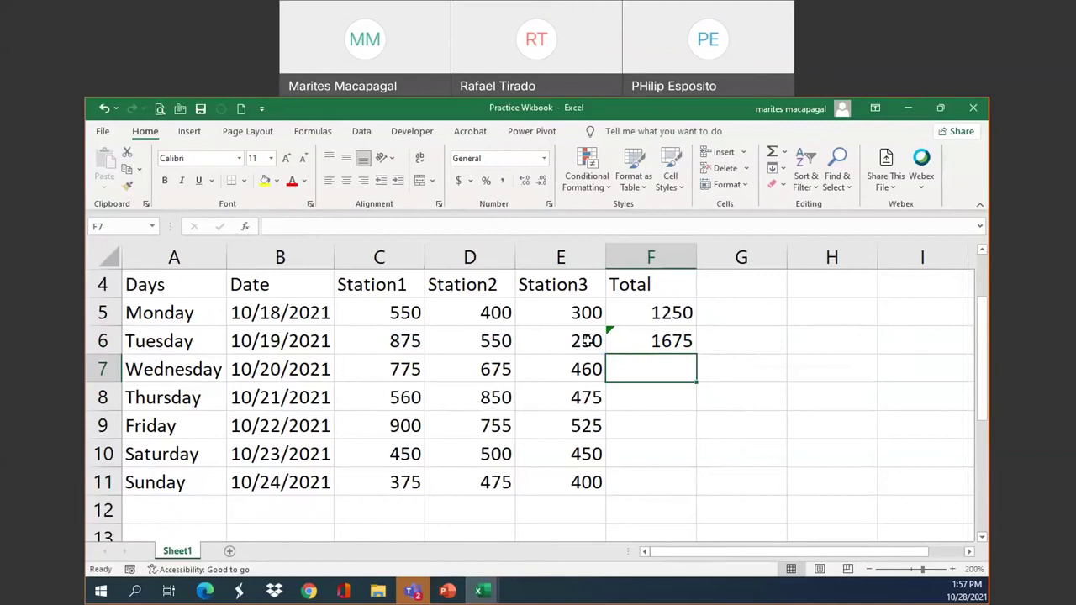
click(378, 361)
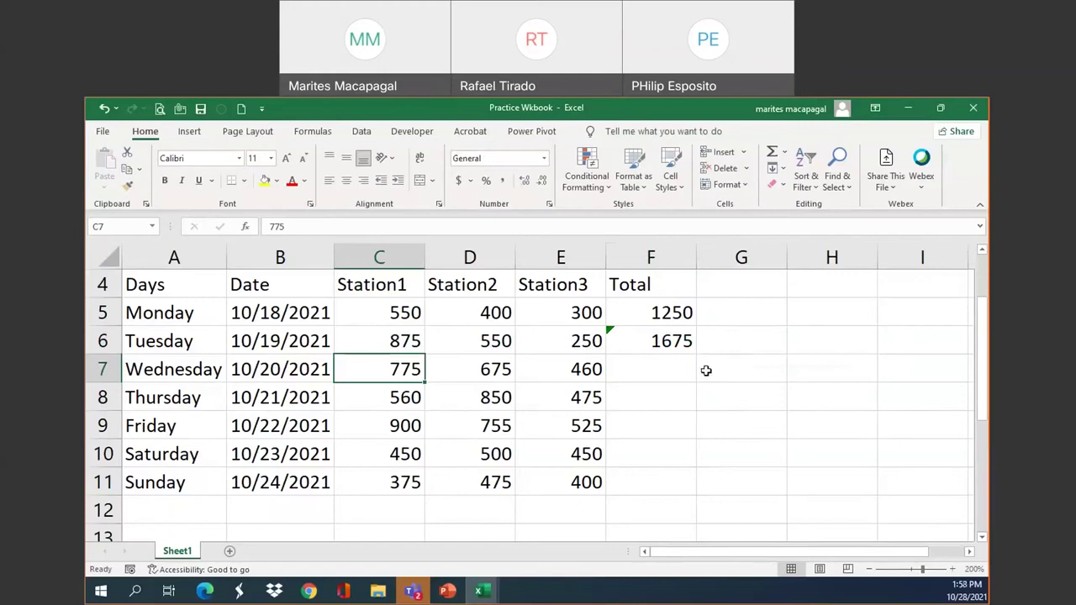
click(656, 361)
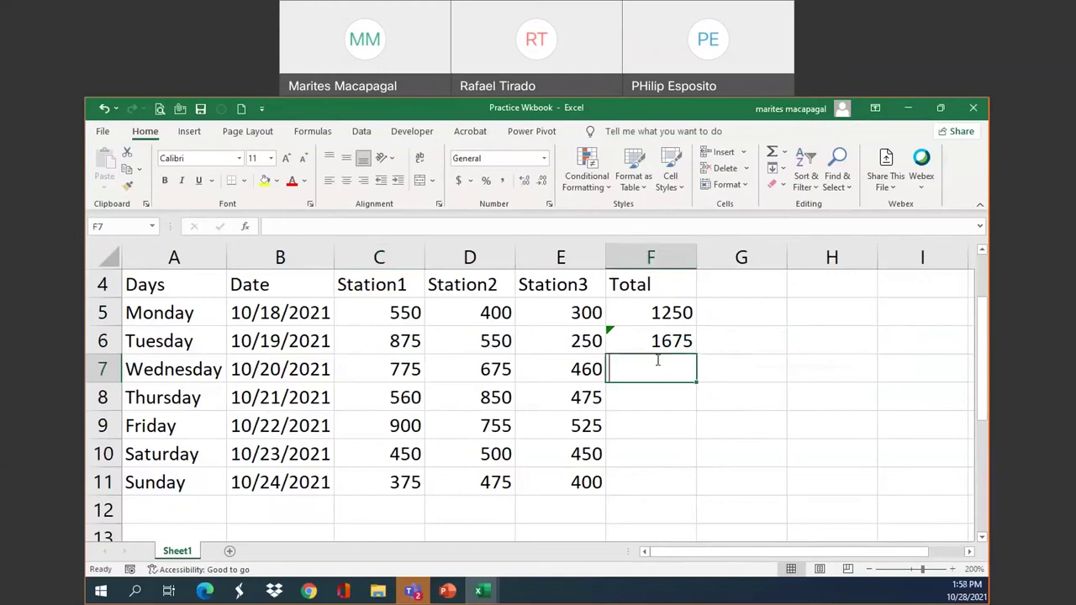
text(=)
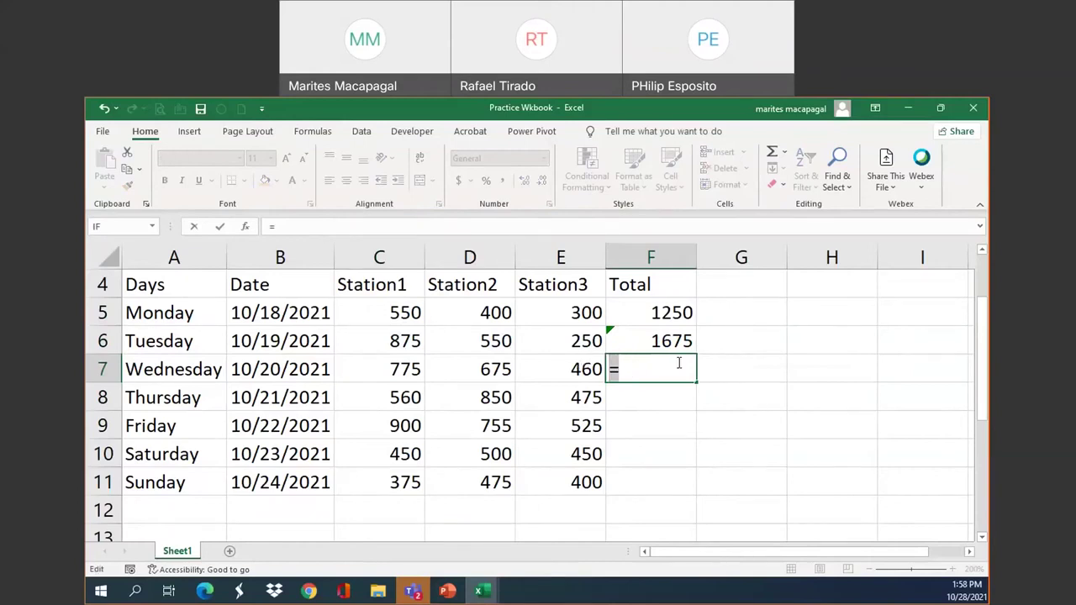
key(BackSpace)
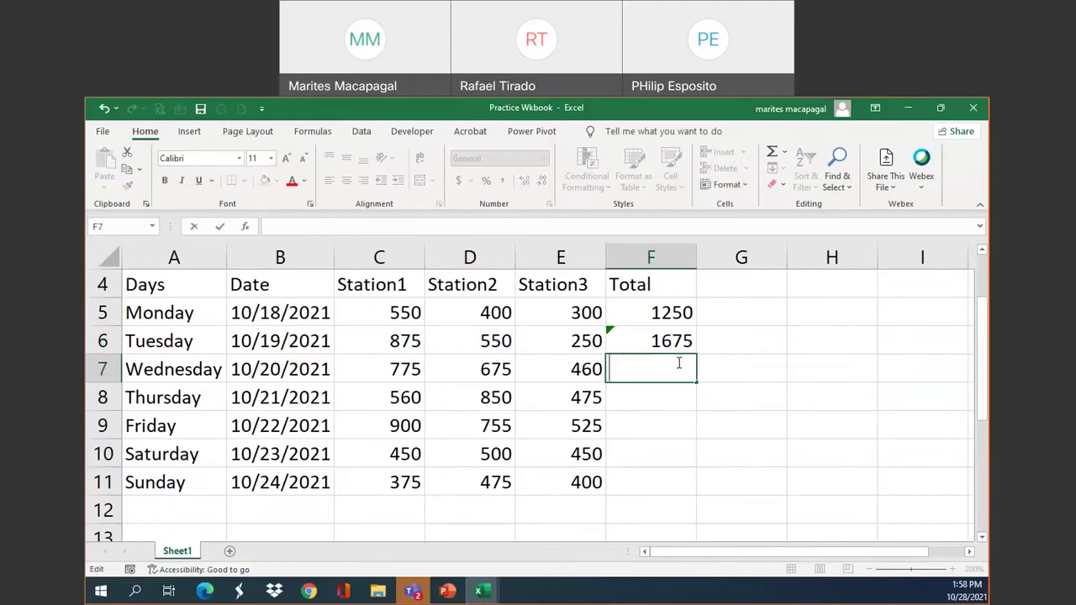
click(364, 369)
drag(364, 368, 665, 366)
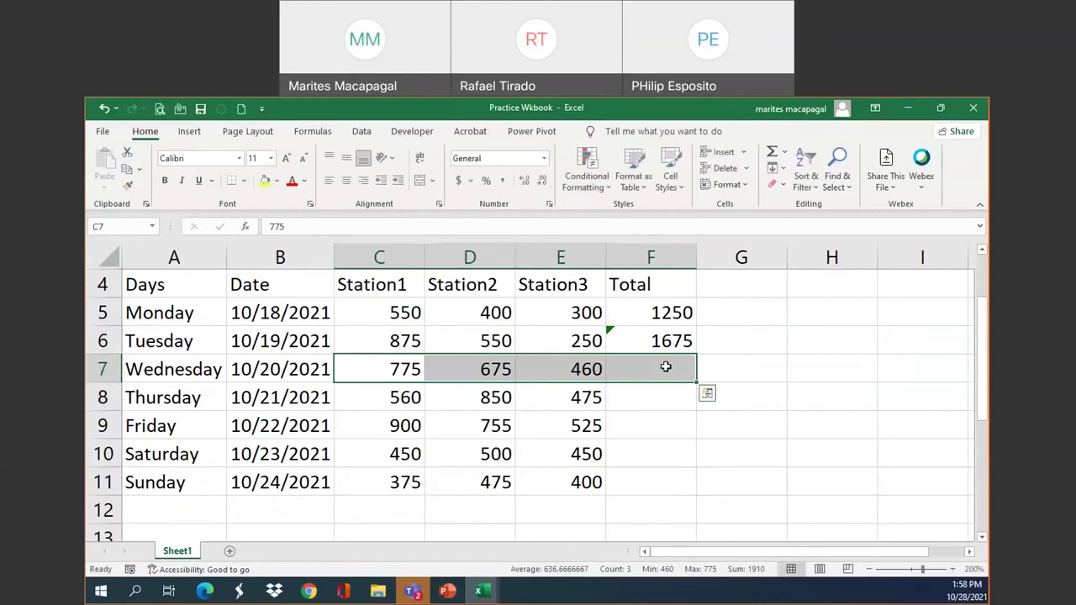
click(728, 335)
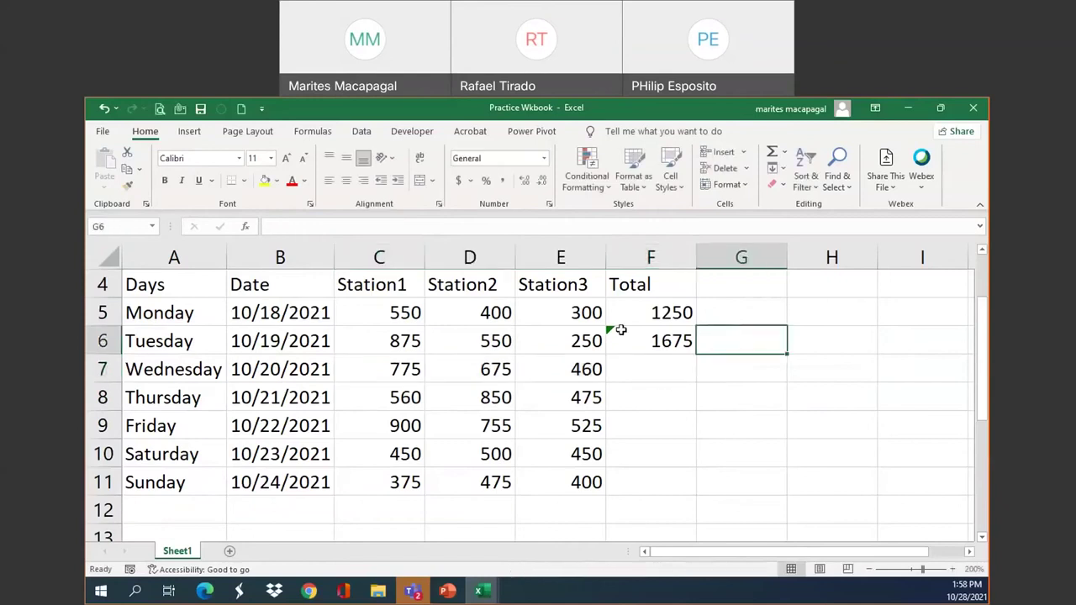
- Fill the Tuesday total formula from F6 down the Total column through Sunday in F11
click(640, 340)
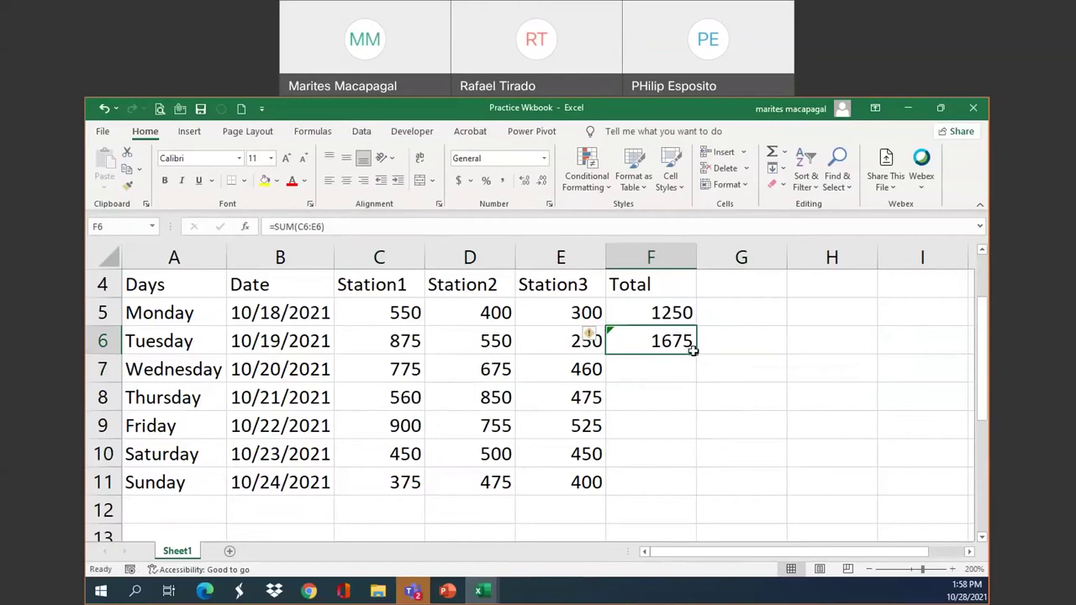
mouse_move(696, 356)
mouse_down()
mouse_move(684, 442)
mouse_move(697, 336)
mouse_move(685, 339)
mouse_up()
mouse_move(697, 353)
mouse_down()
mouse_move(688, 484)
mouse_move(686, 461)
mouse_up()
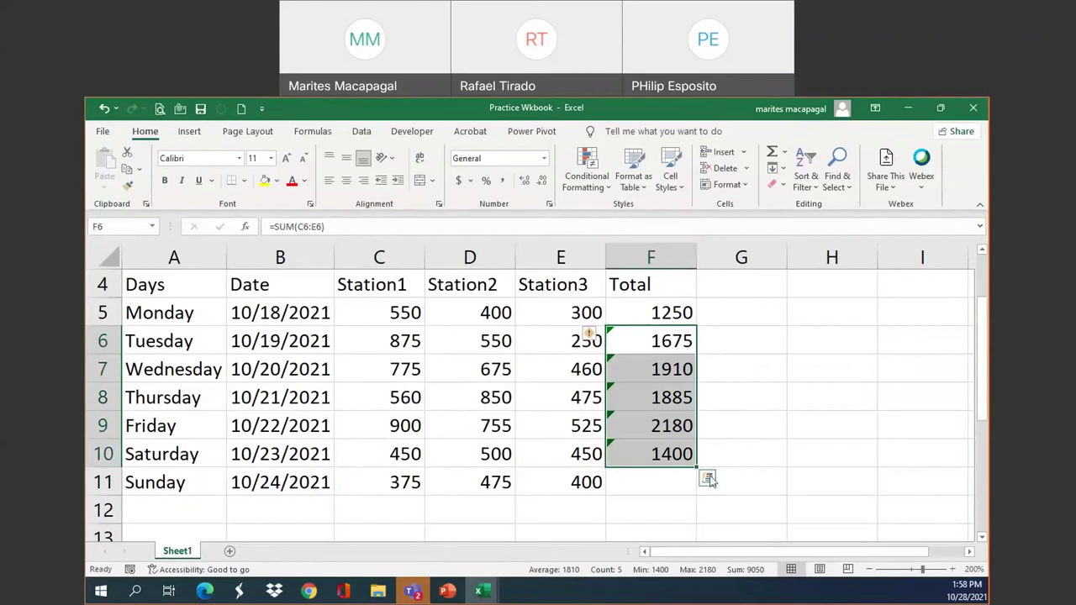
drag(697, 465, 696, 481)
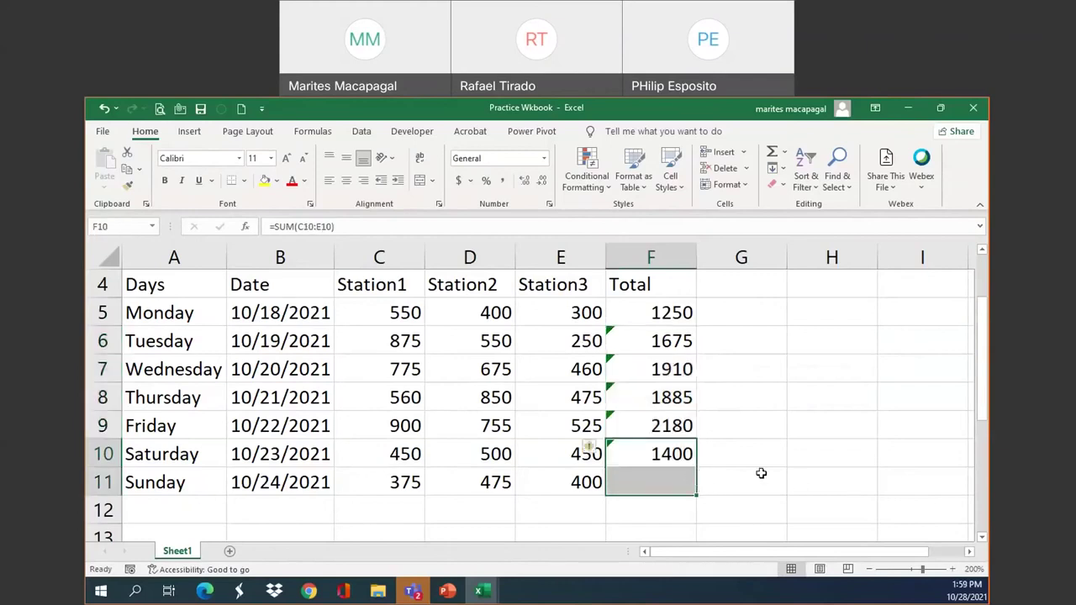
click(716, 433)
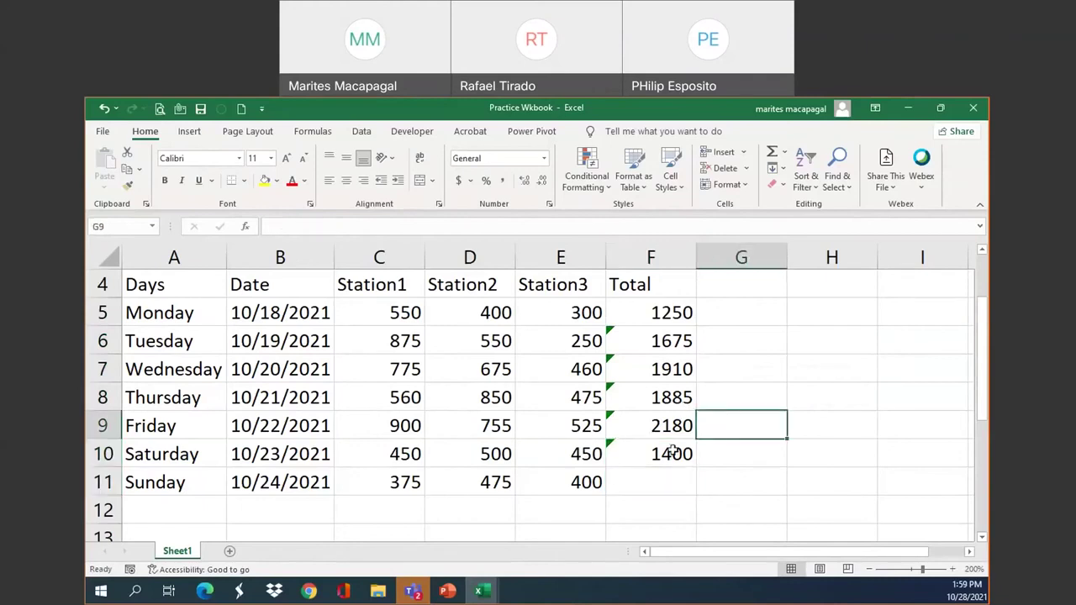
click(679, 454)
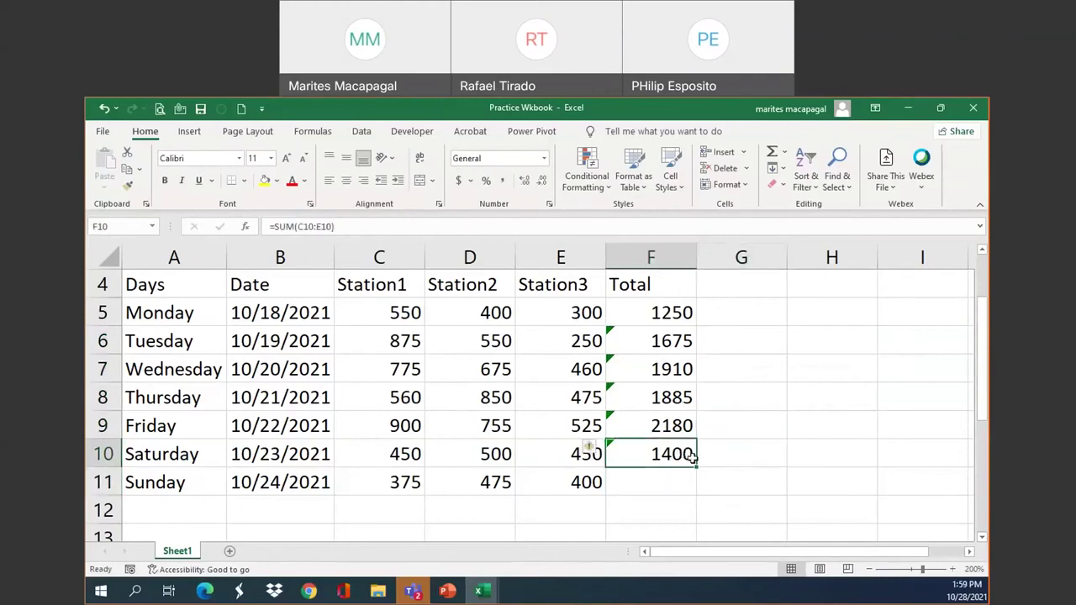
drag(694, 464, 695, 495)
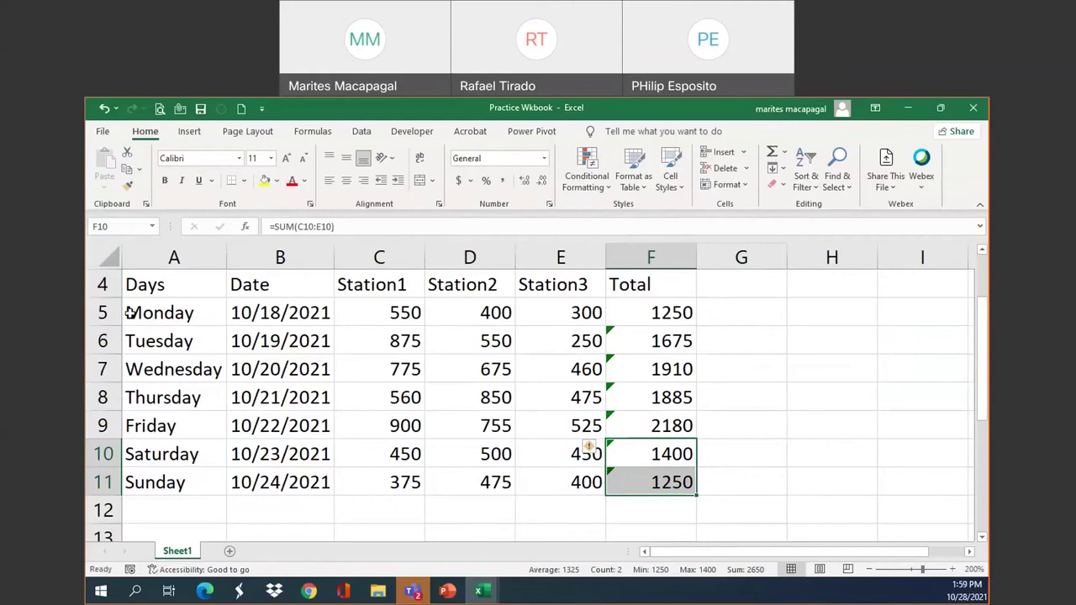
- Ignore the formula error flagged on the Tuesday to Sunday totals in F6:F11
click(648, 361)
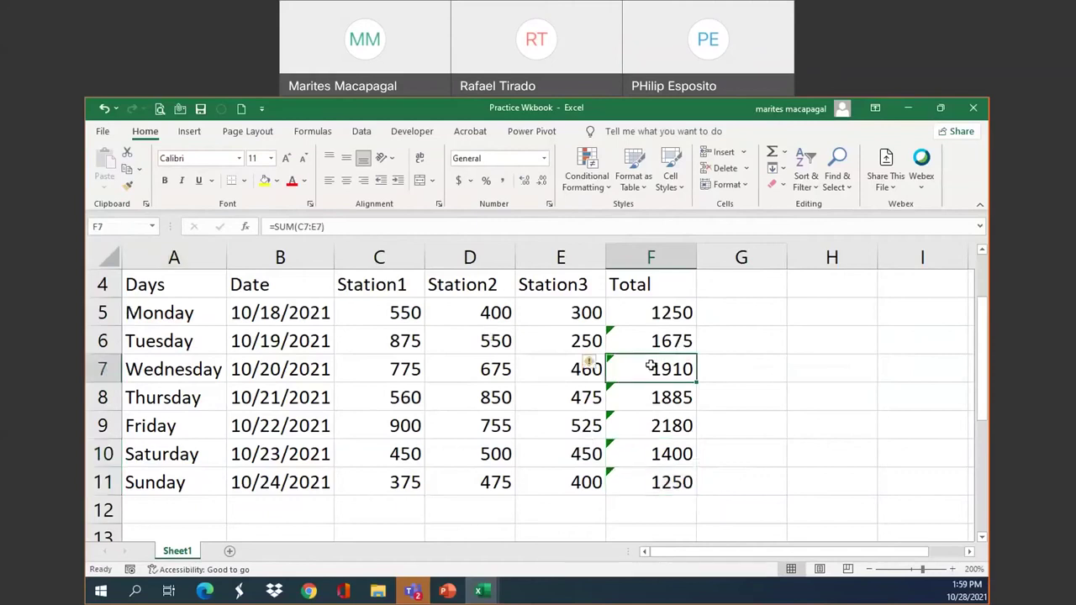
click(650, 338)
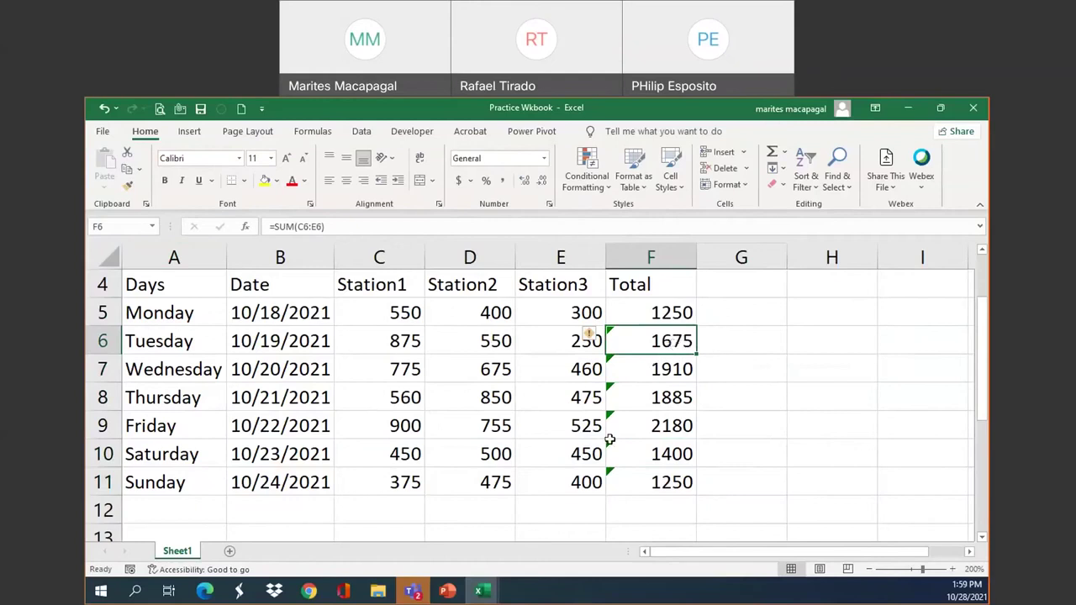
shift+click(653, 477)
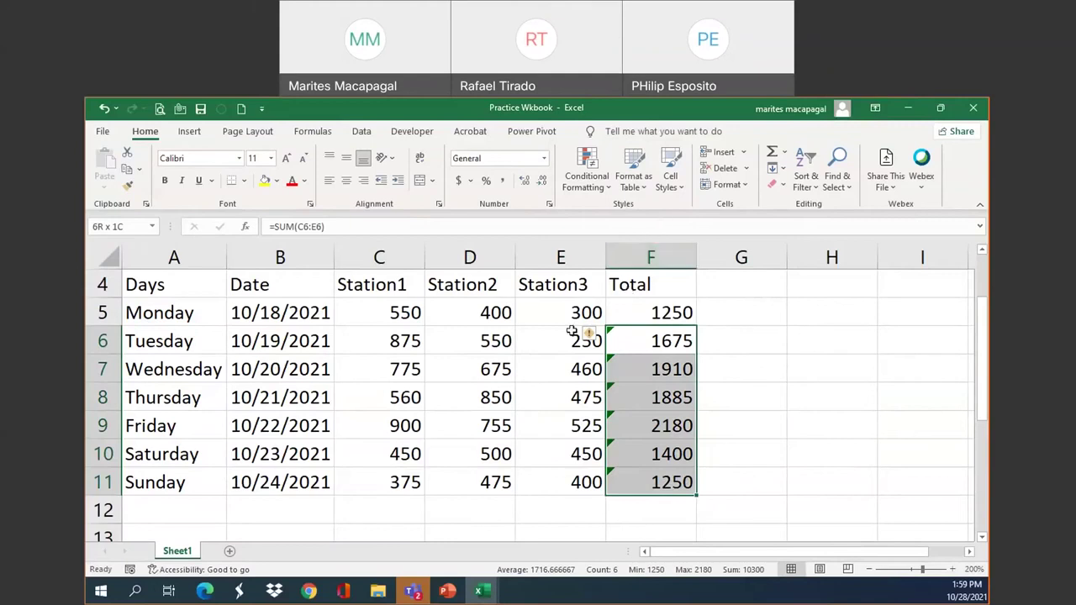
mouse_move(593, 338)
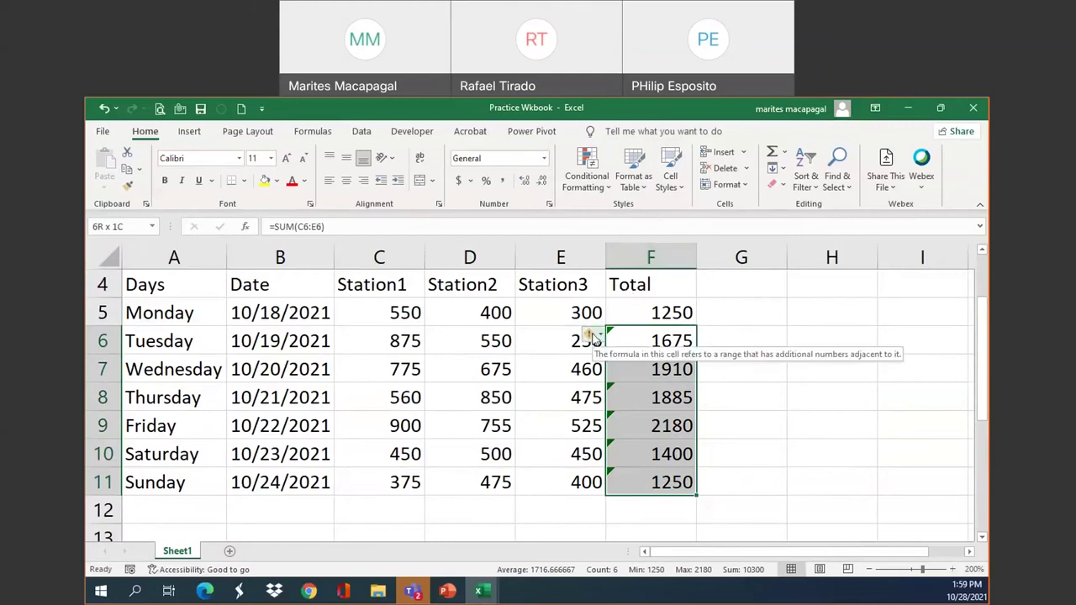
click(592, 338)
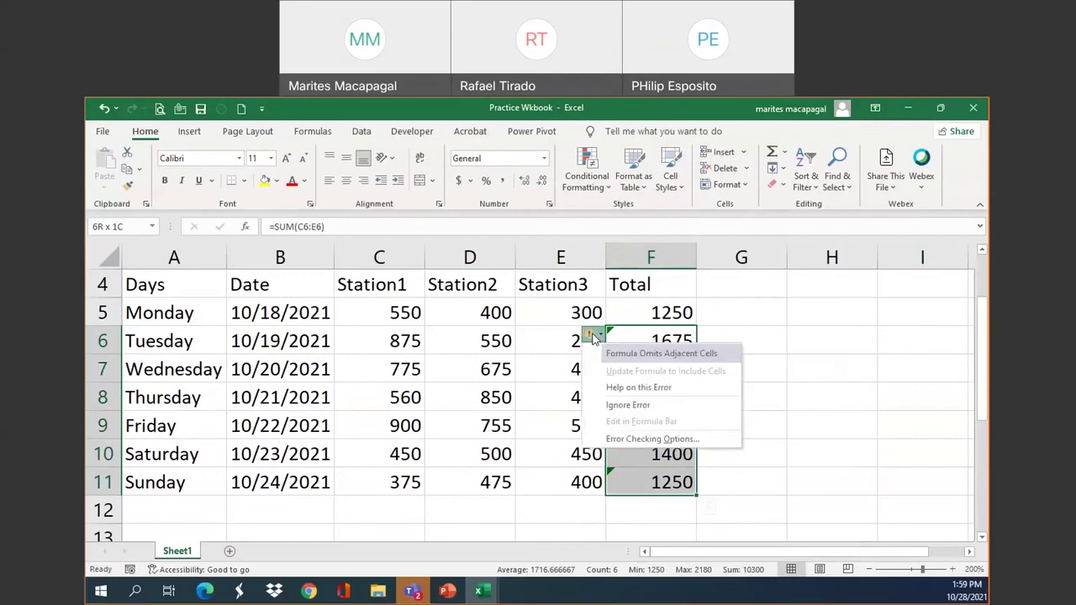
click(623, 406)
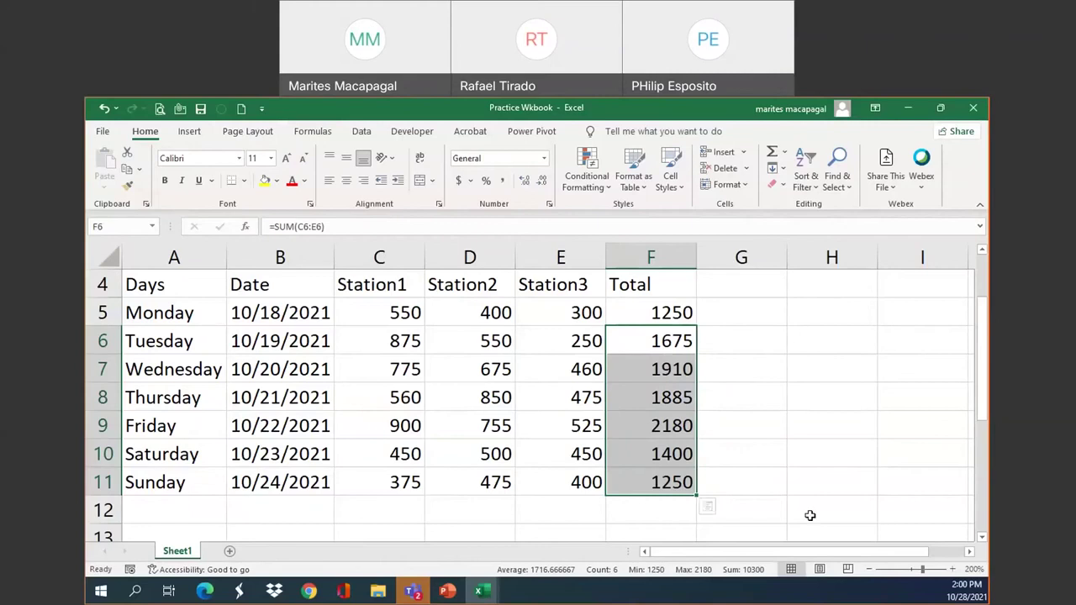
click(756, 459)
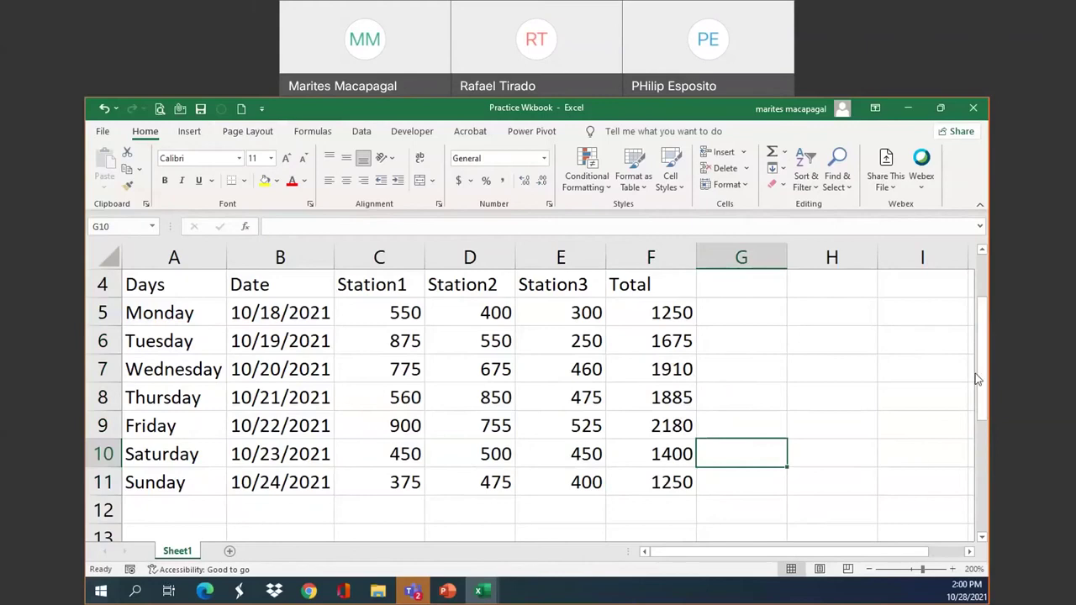
drag(979, 373, 983, 343)
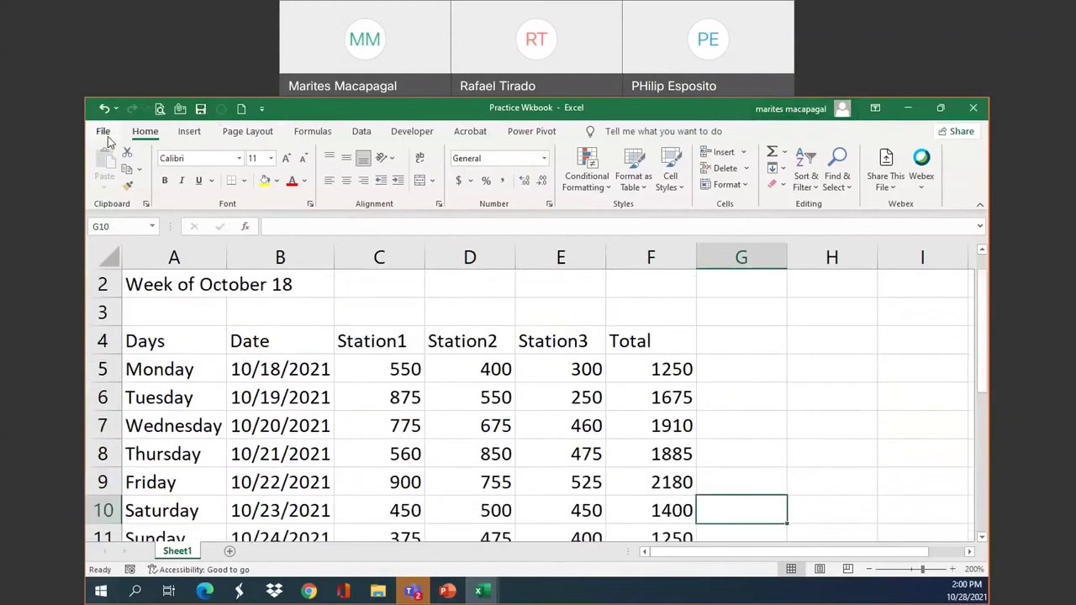
click(103, 132)
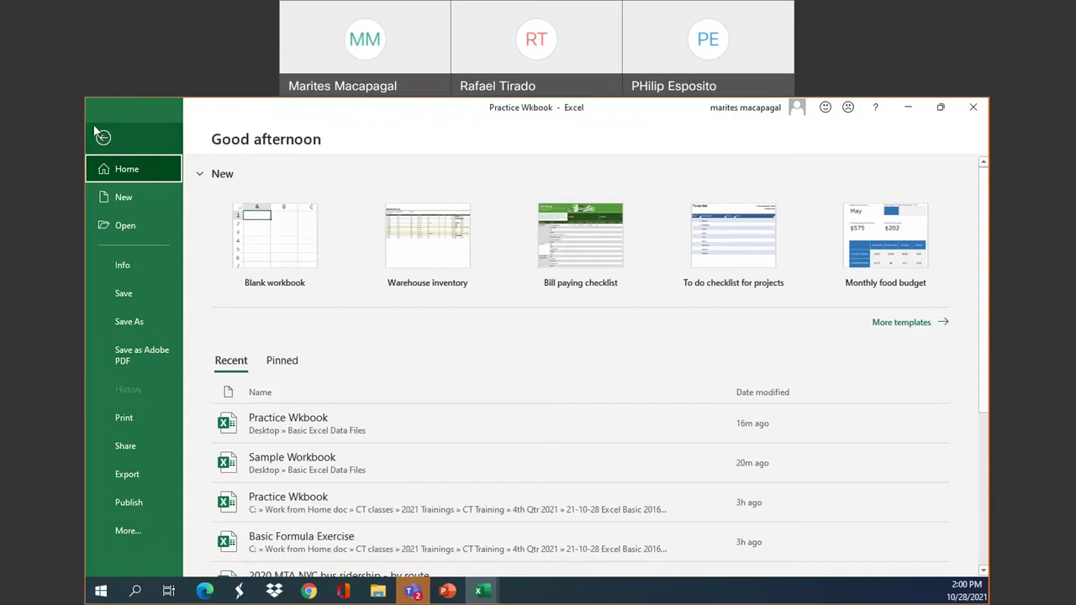
click(105, 140)
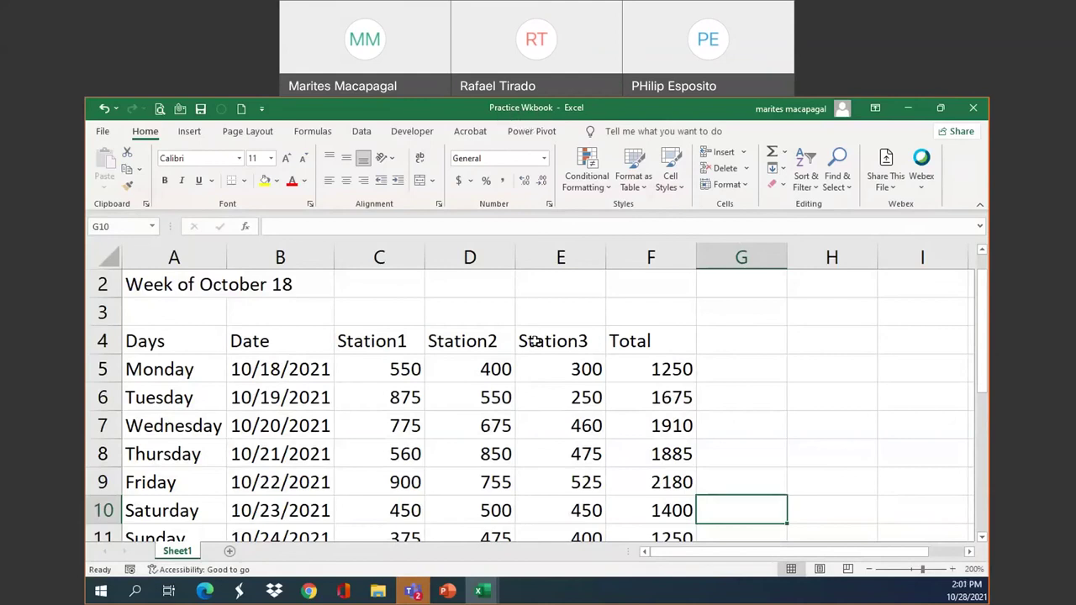
click(554, 455)
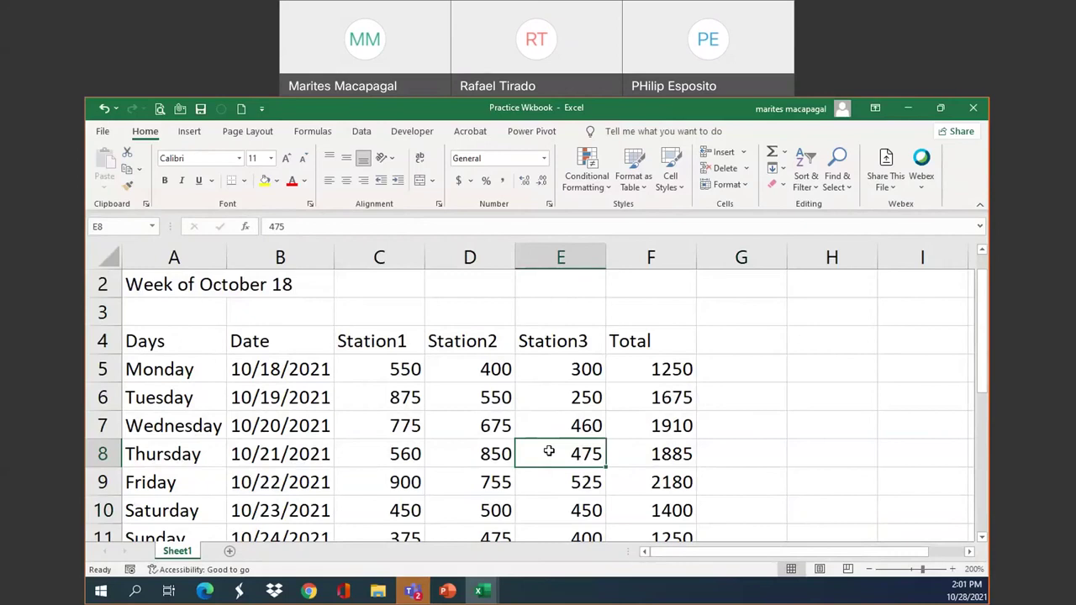
click(441, 408)
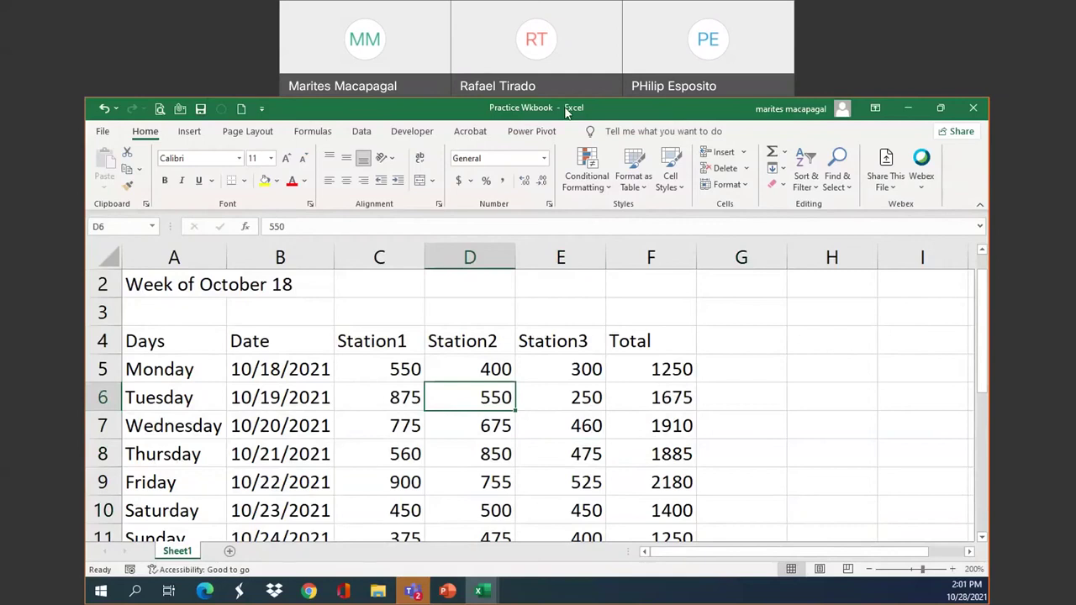
- Save a PDF copy of the workbook as Practice Wkbook in the Desktop's Basic Excel Data Files folder
click(101, 134)
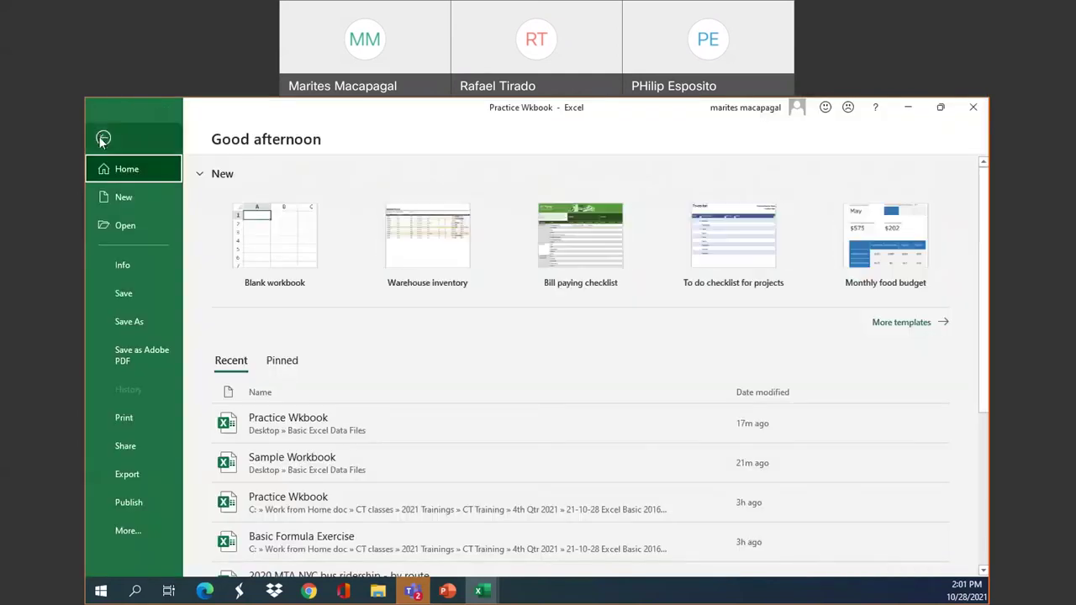
click(125, 326)
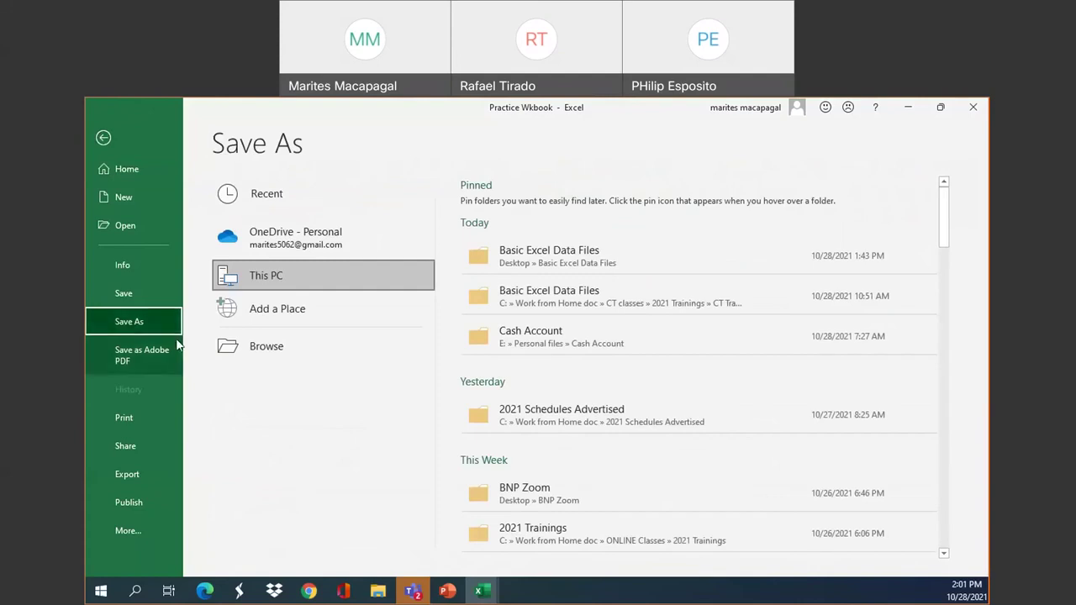
click(648, 267)
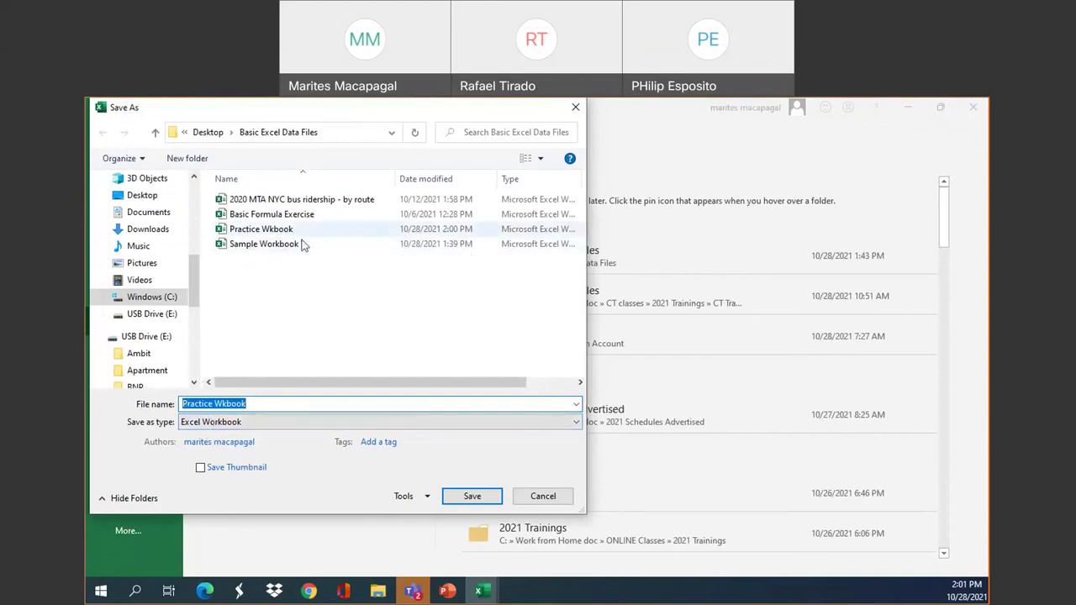
click(543, 496)
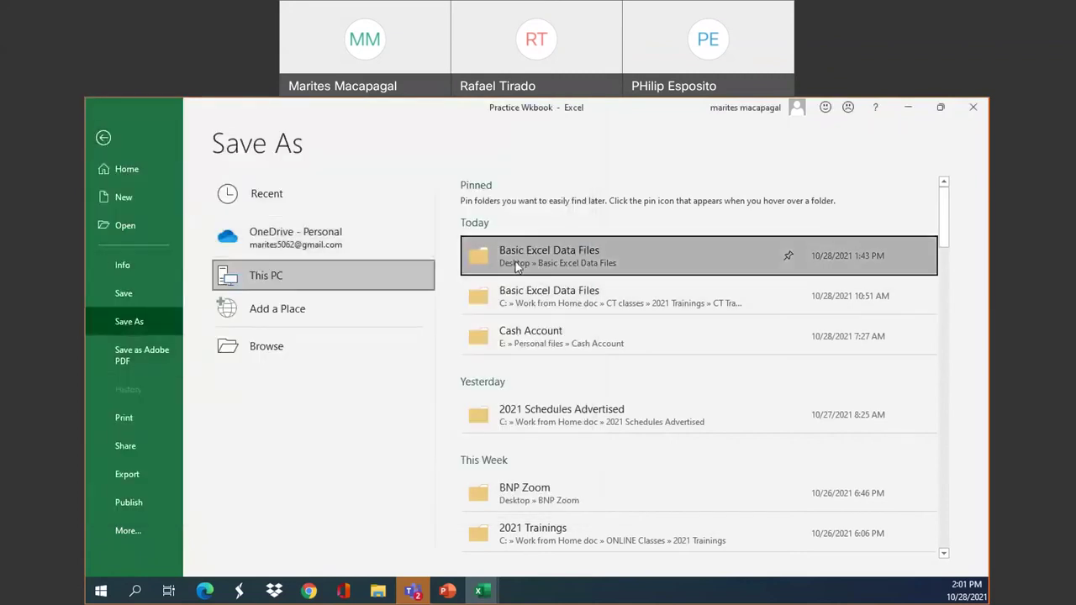
click(492, 310)
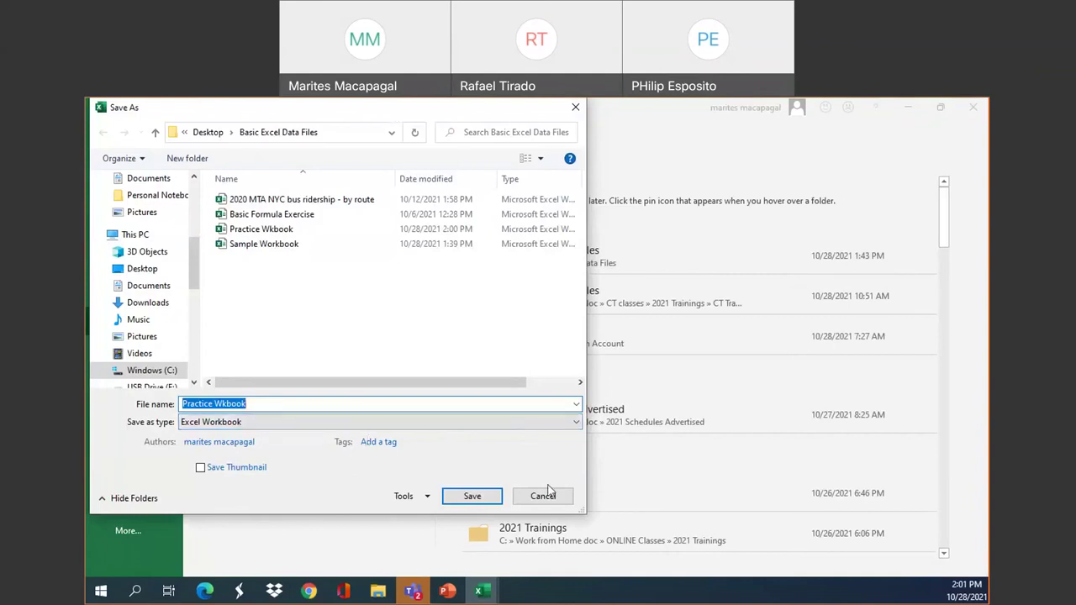
click(577, 423)
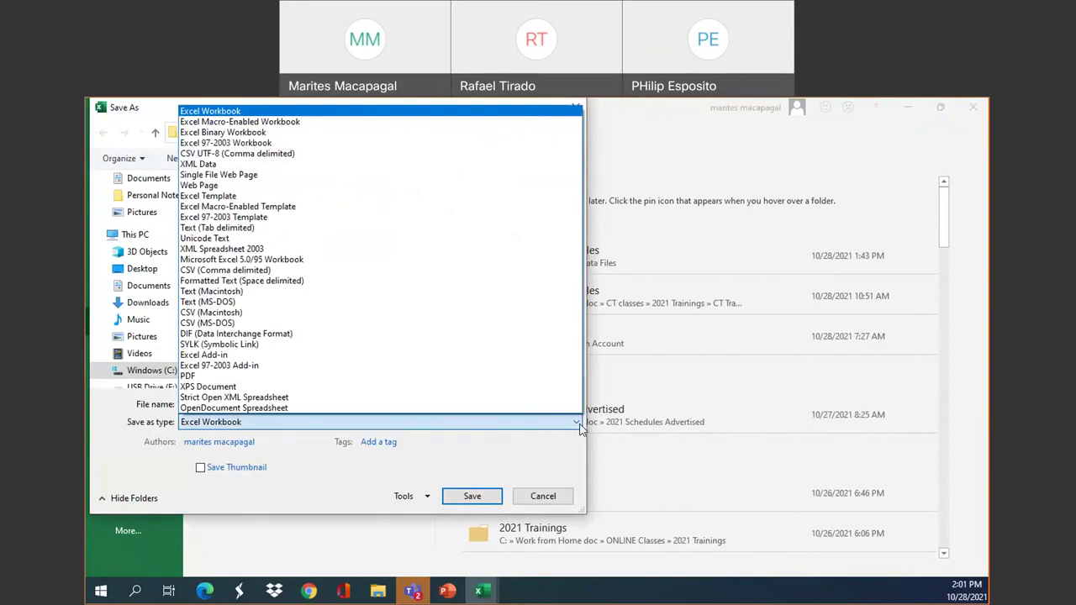
click(545, 502)
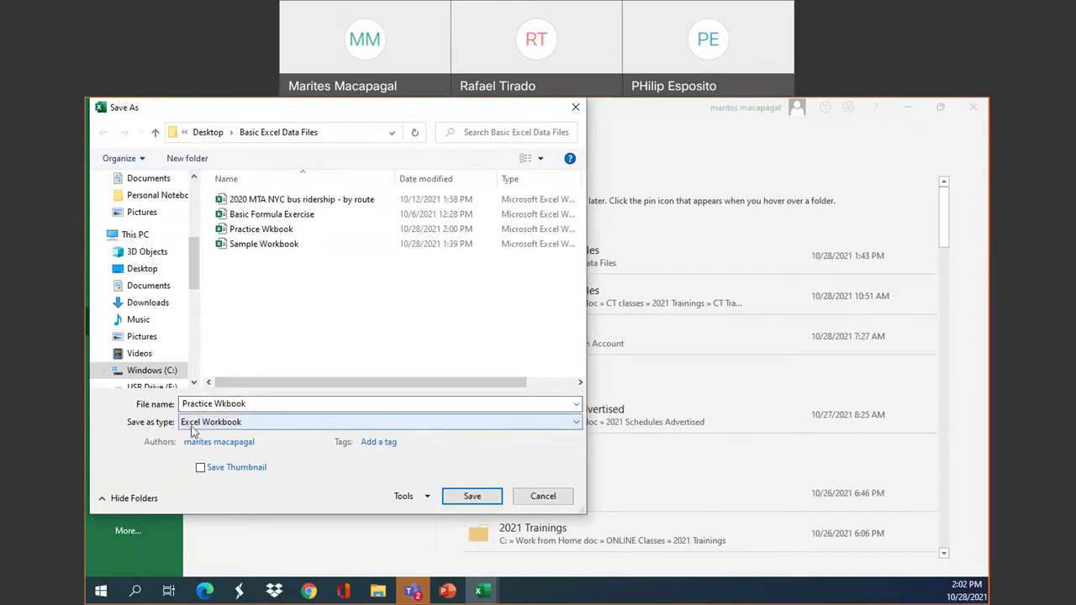
click(577, 423)
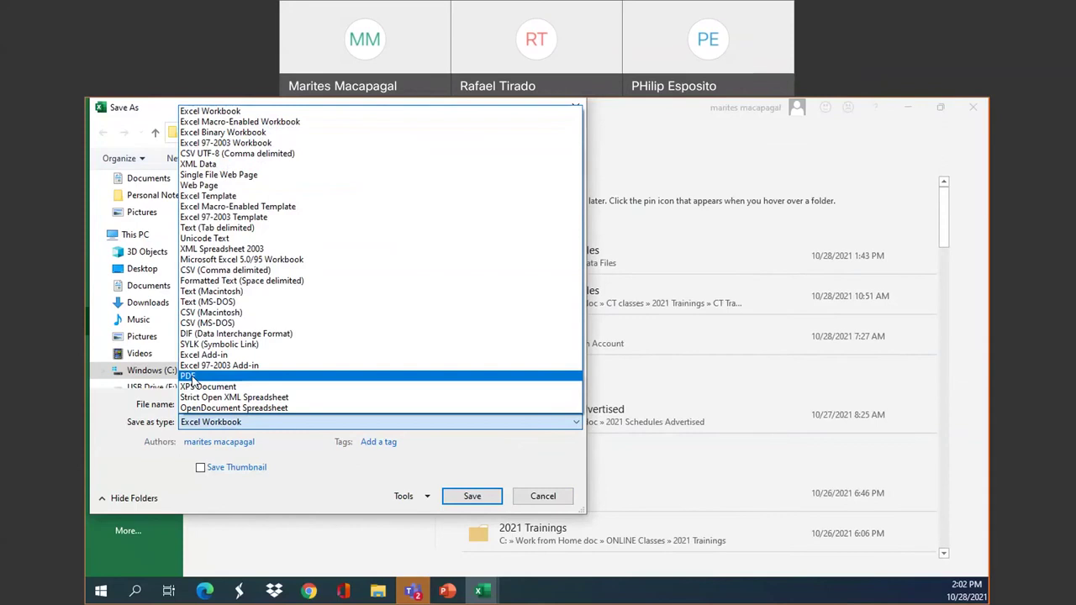
click(191, 377)
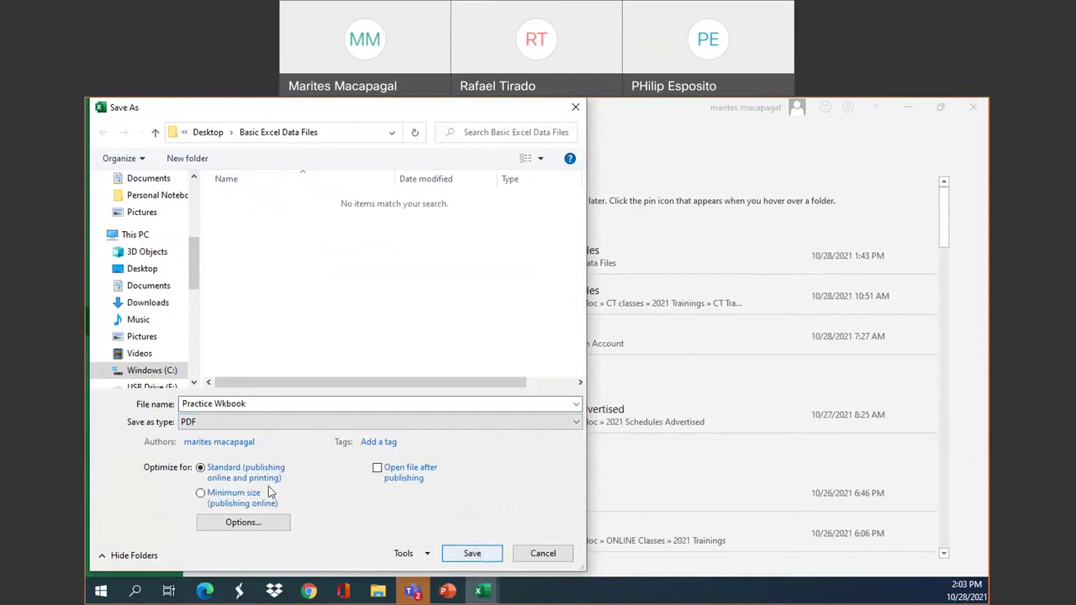
click(471, 555)
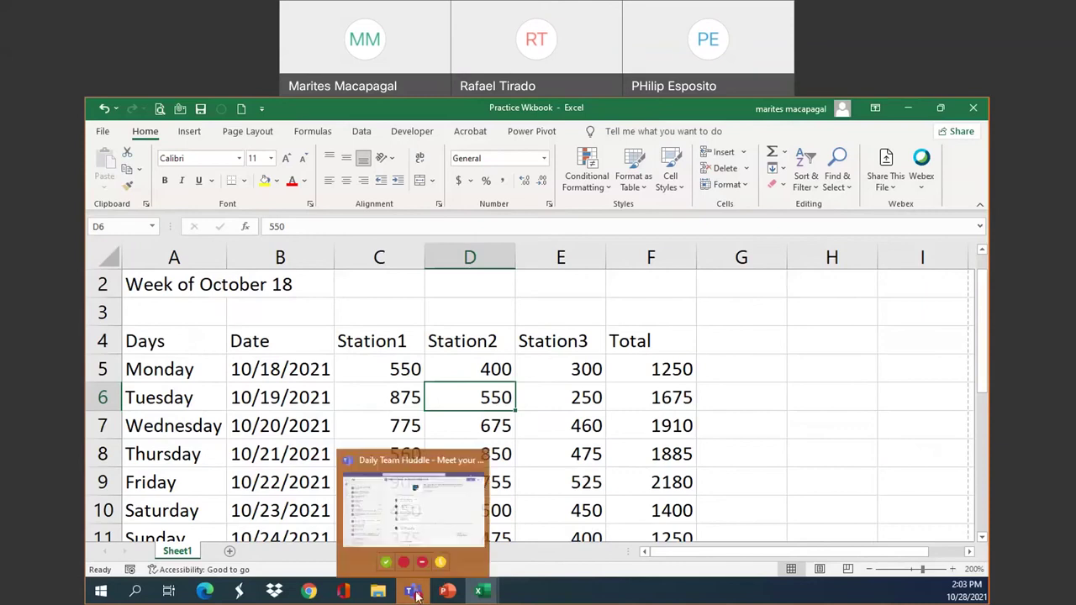
- Save the workbook again as PDF Practice Wkbook, replacing the existing copy and opening it after publishing, and maximize the opened PDF
click(807, 460)
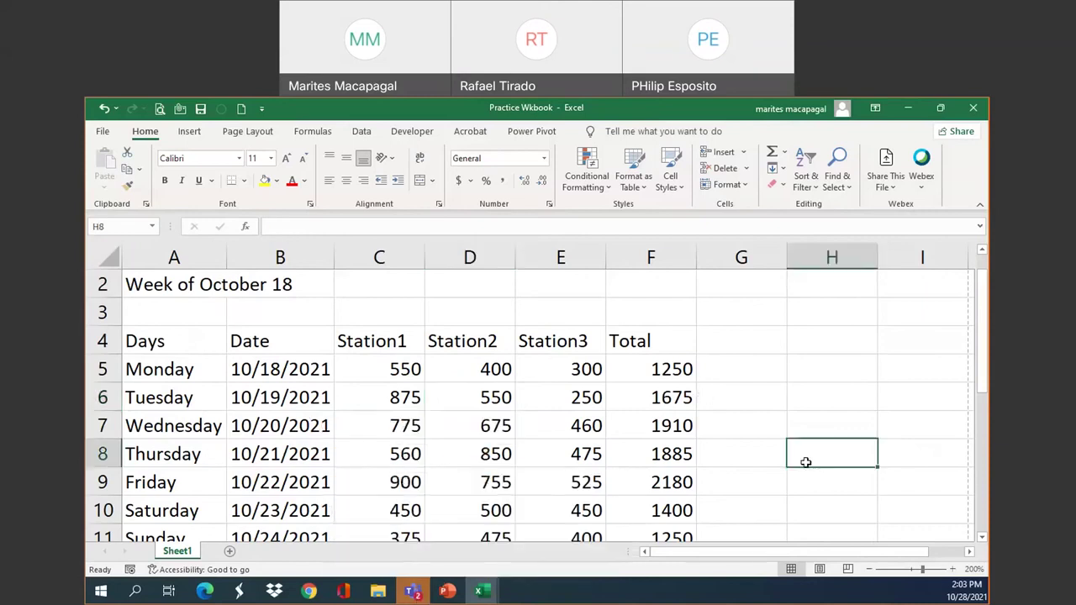
click(102, 132)
click(140, 317)
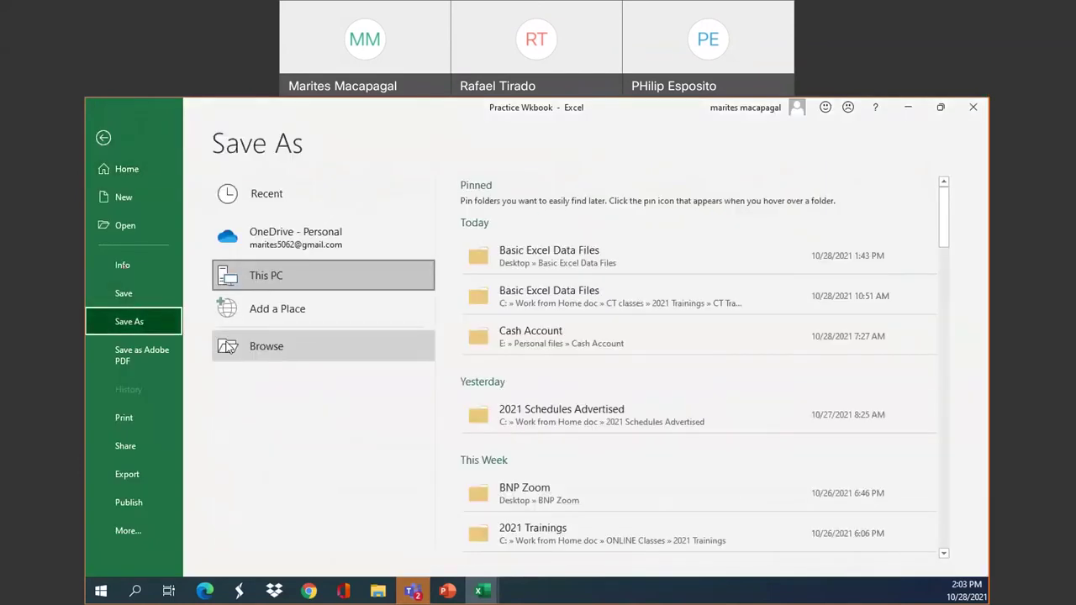
click(628, 272)
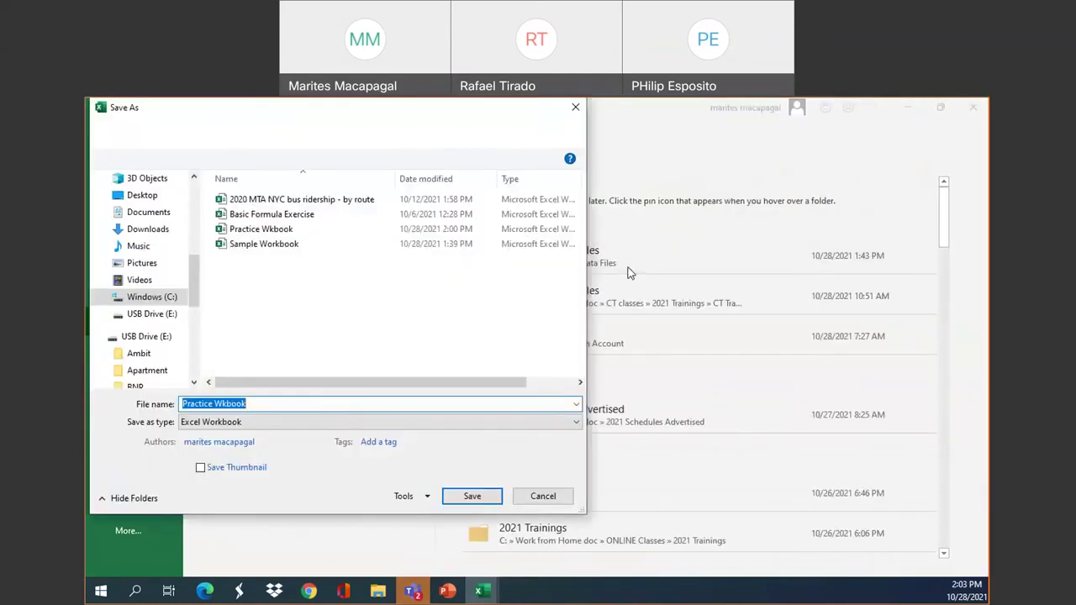
click(578, 424)
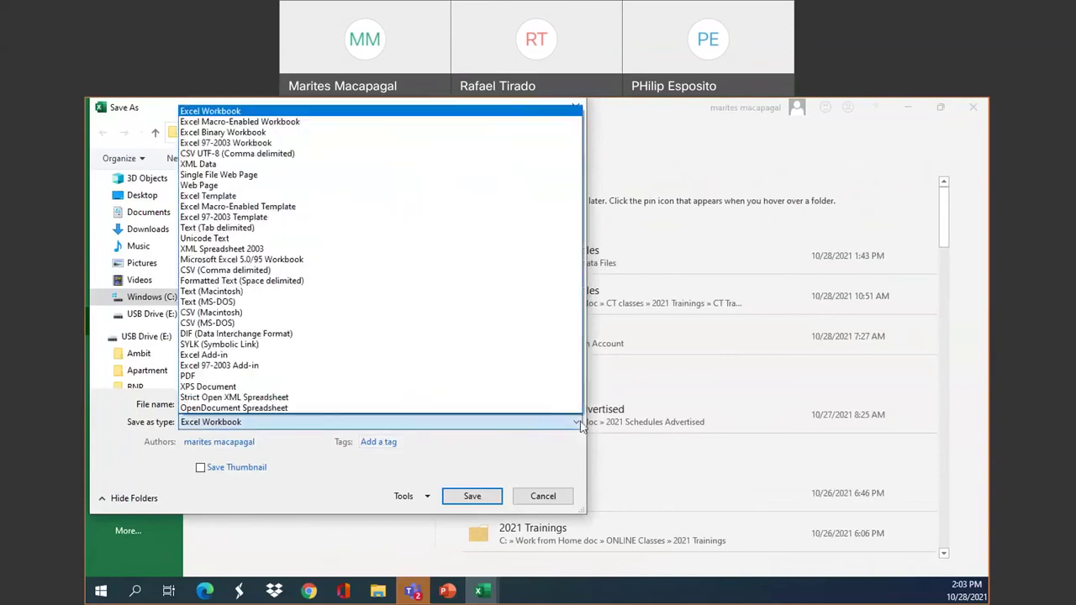
click(233, 376)
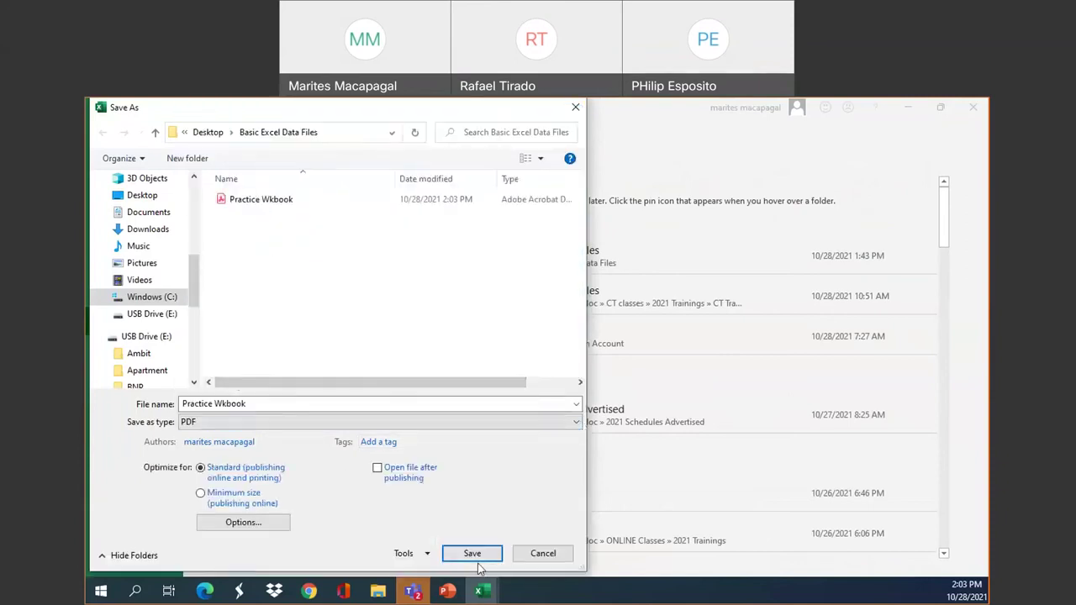
click(377, 468)
click(486, 559)
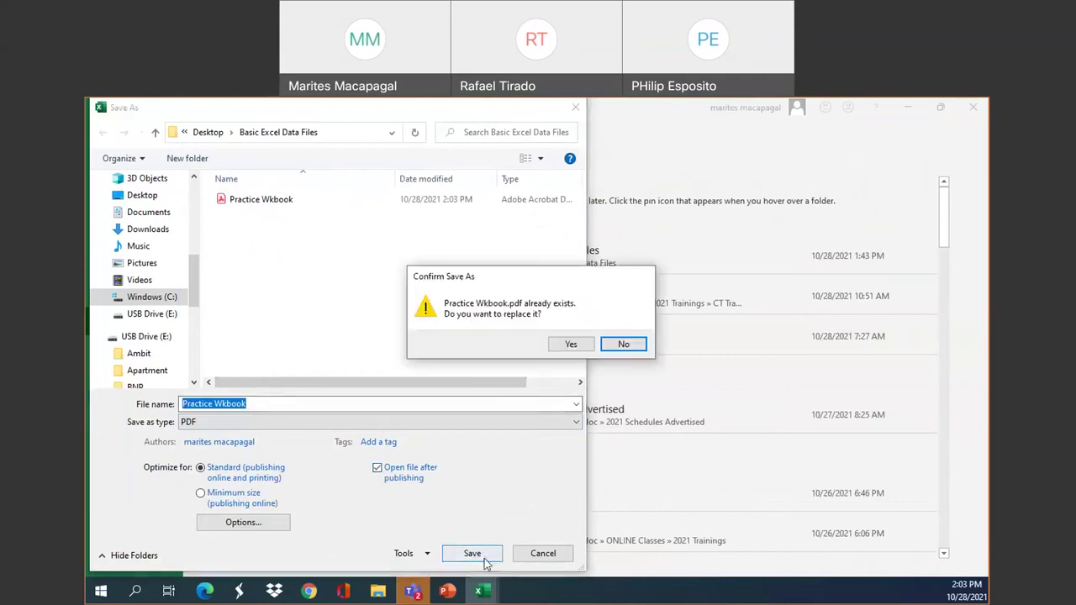
click(571, 349)
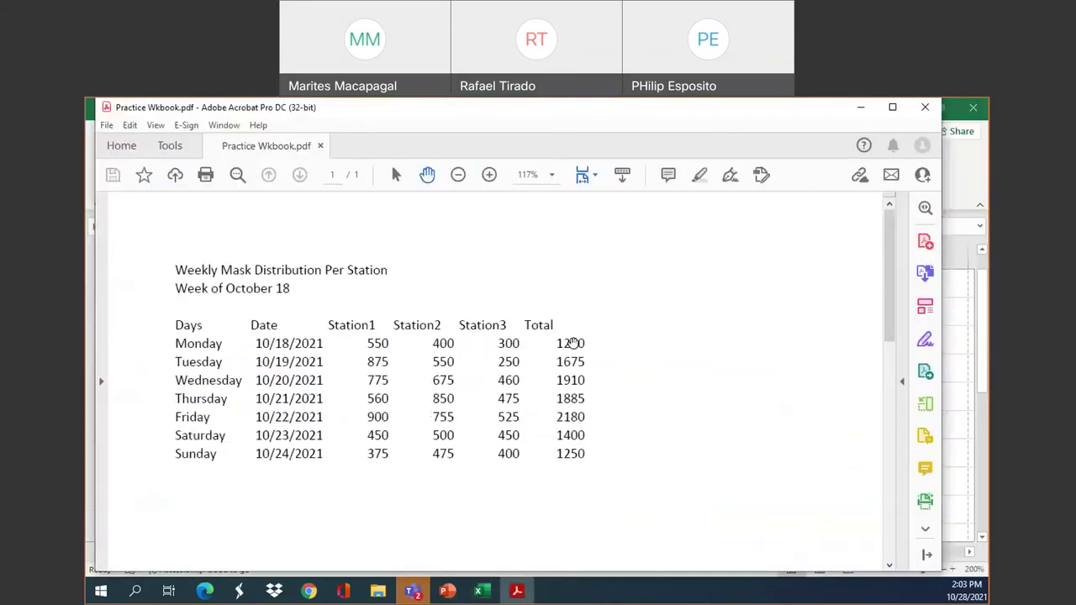
click(892, 106)
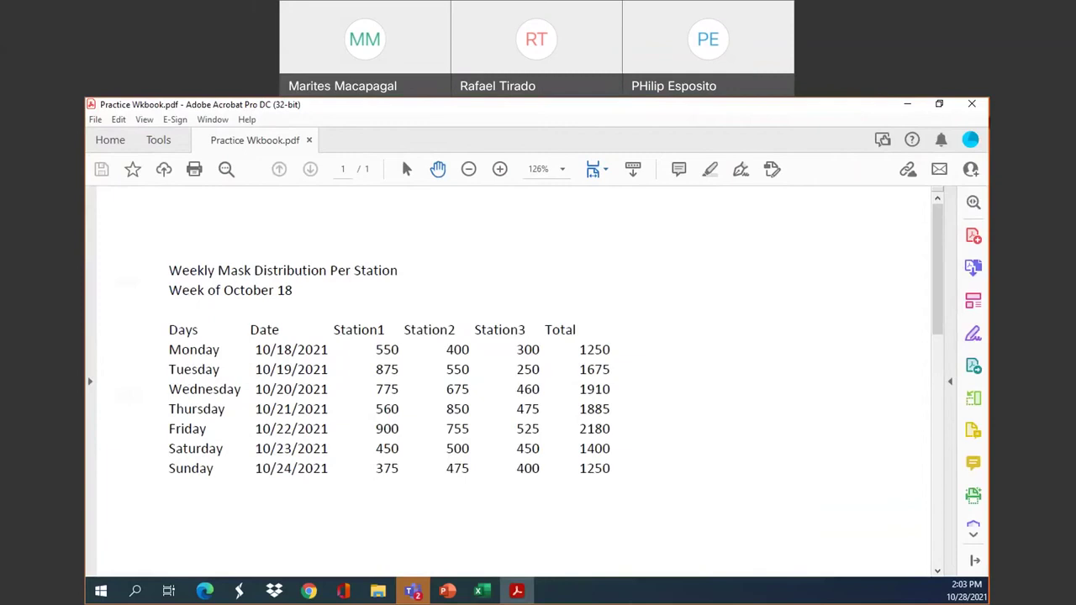
- Switch back to Excel and look through all file types in the Basic Excel Data Files folder without opening a file
key(alt+Tab)
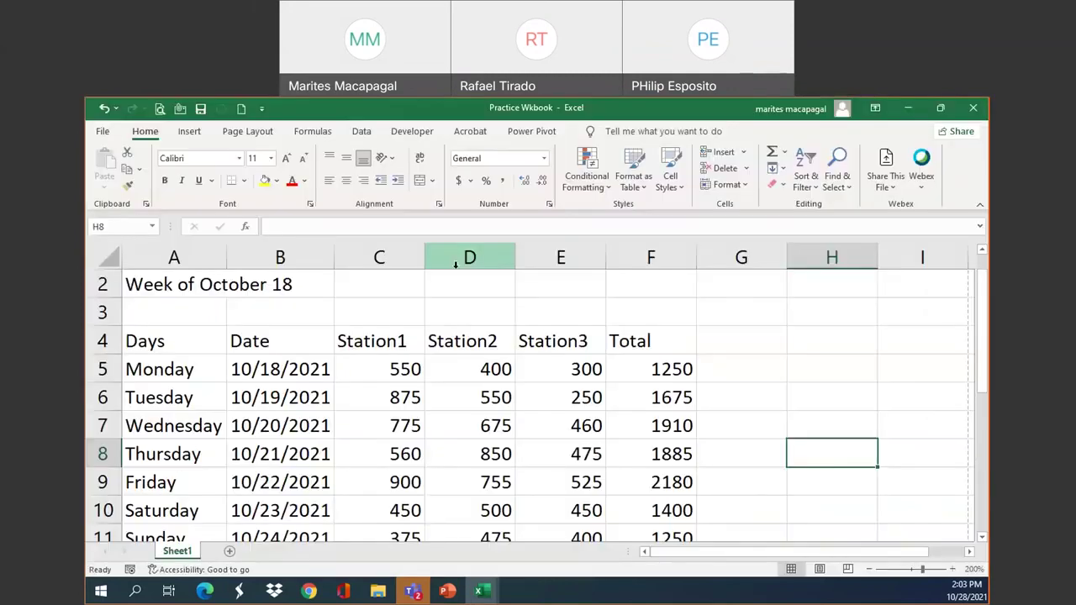
click(104, 132)
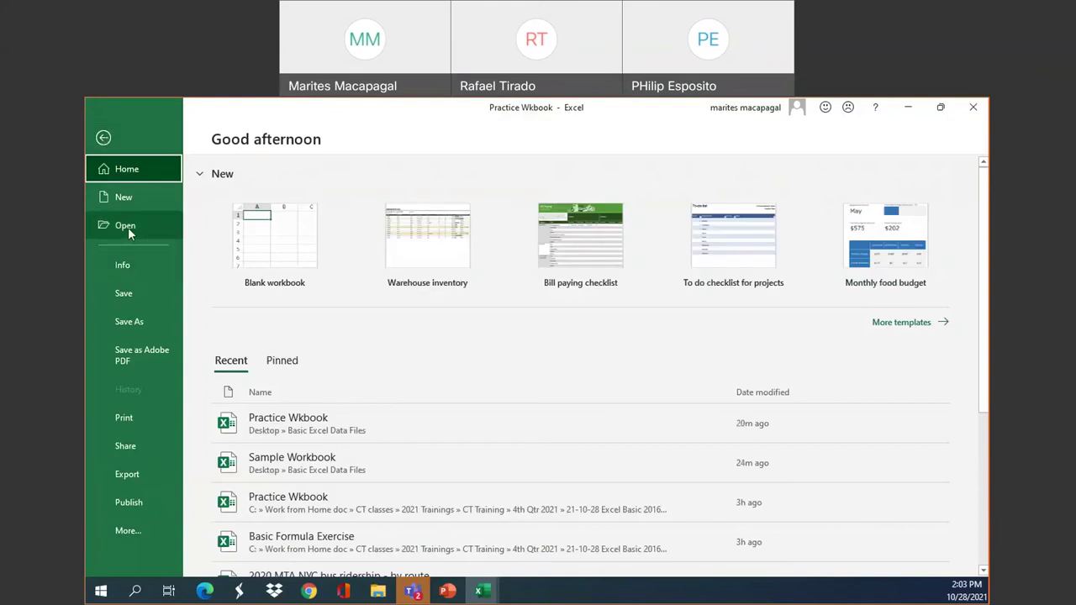
click(128, 227)
click(277, 353)
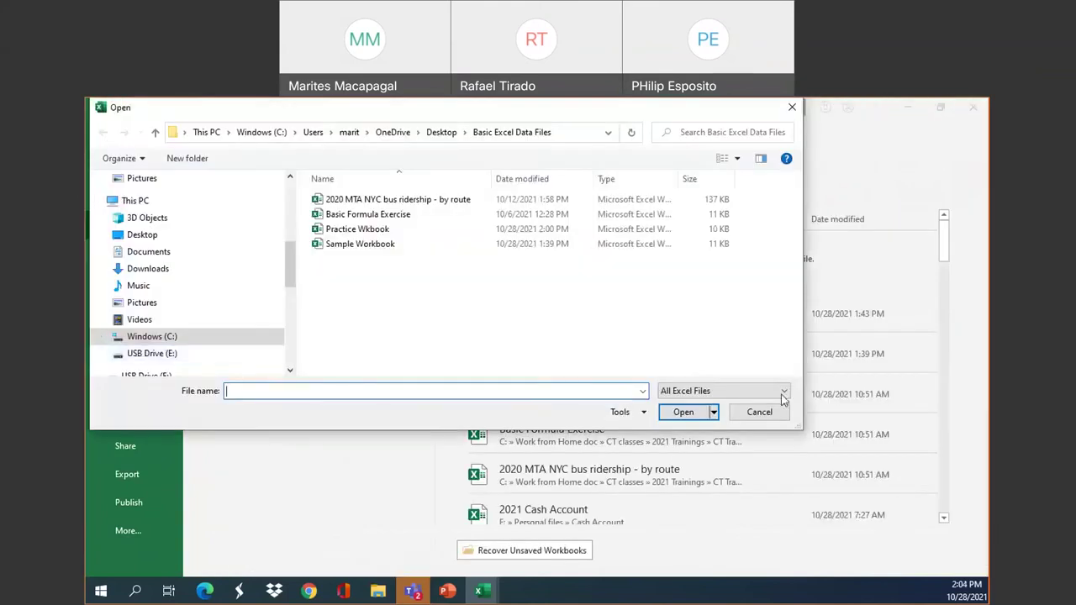
click(781, 400)
click(677, 164)
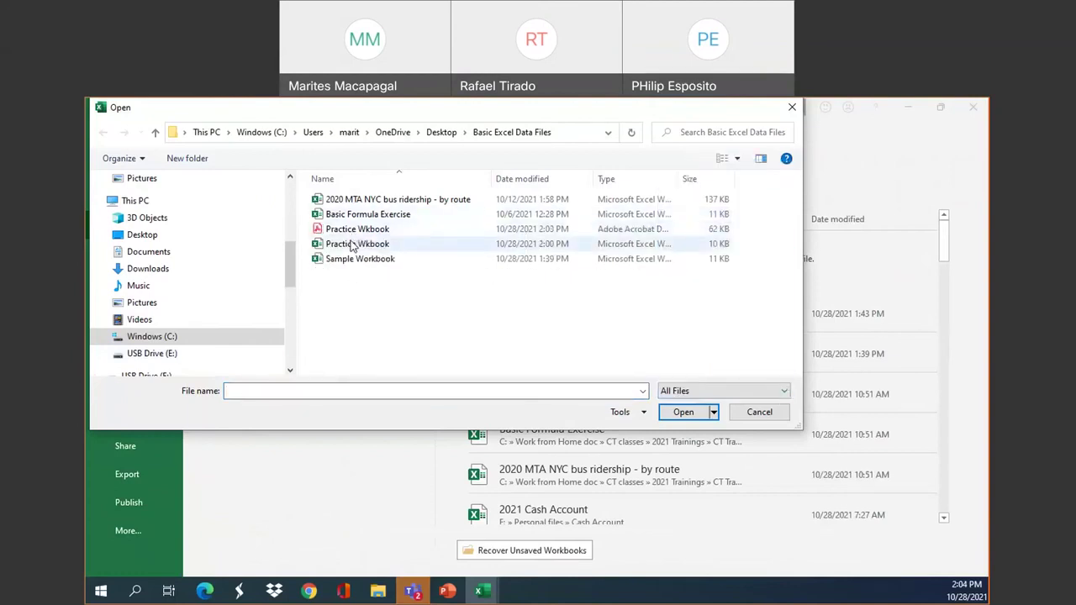
click(760, 412)
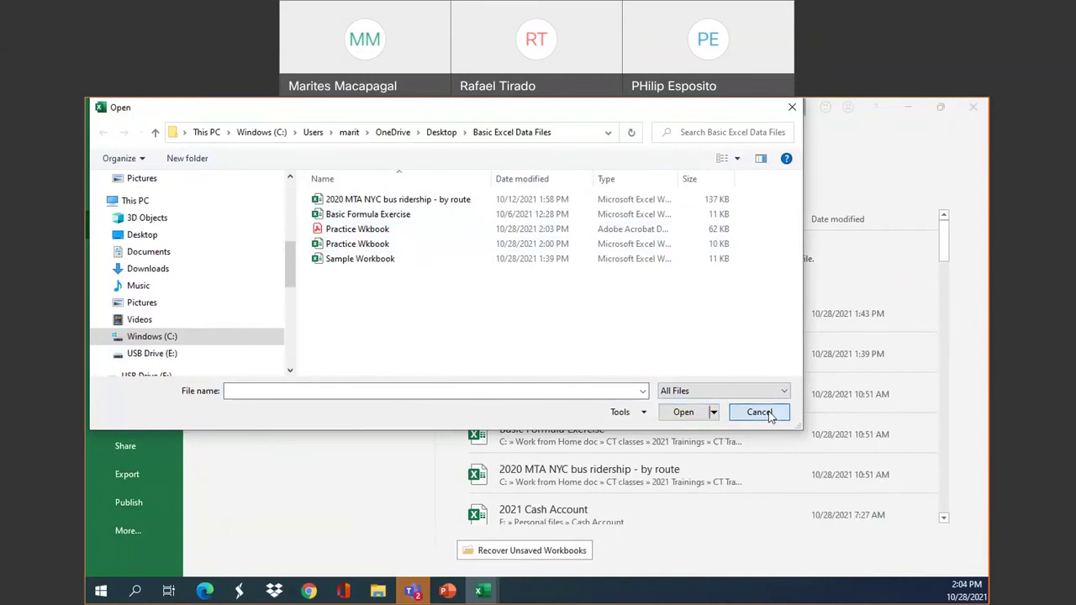
click(759, 412)
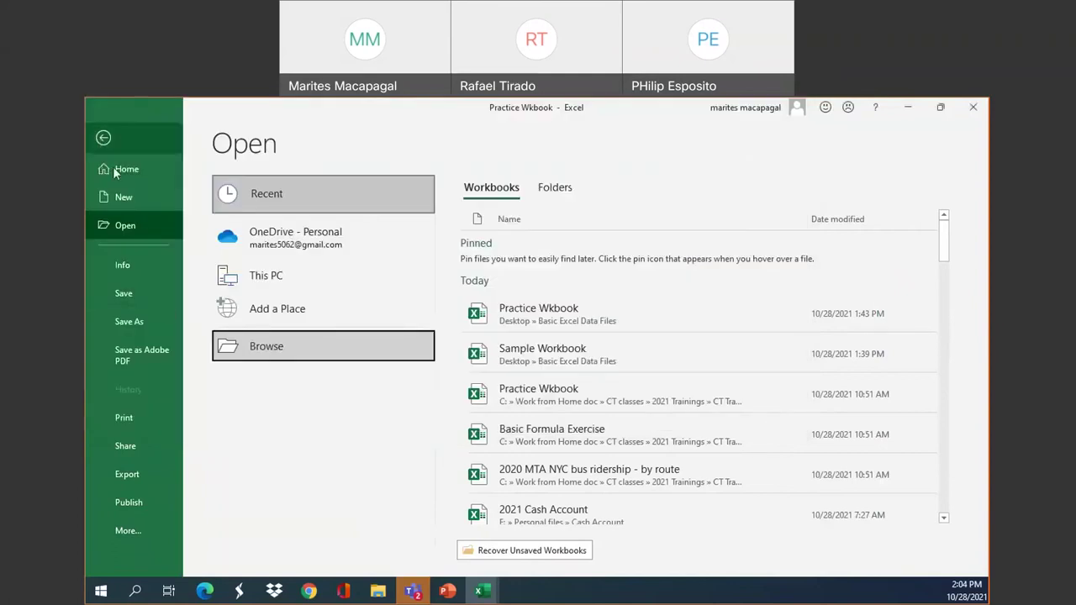
- Open the Basic Formula Exercise workbook from the Basic Excel Data Files folder and clear its column selection
click(252, 345)
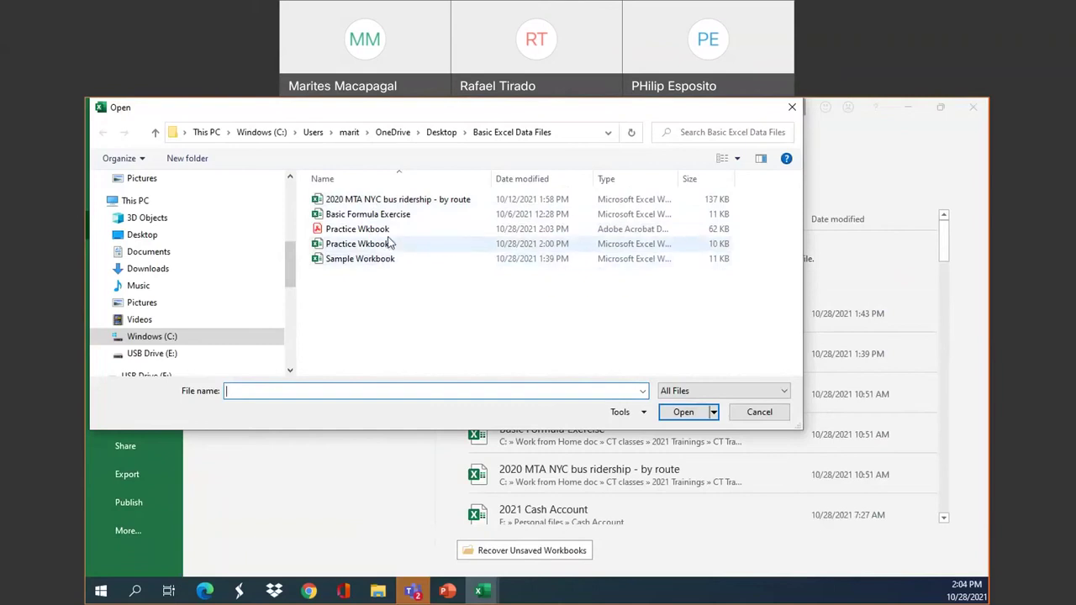
click(389, 218)
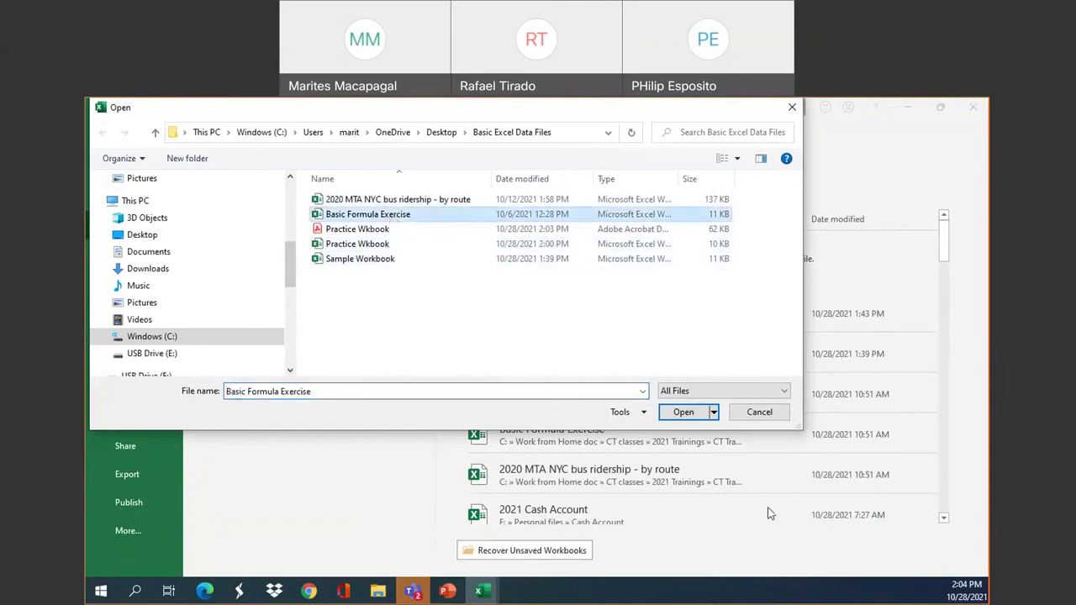
click(682, 413)
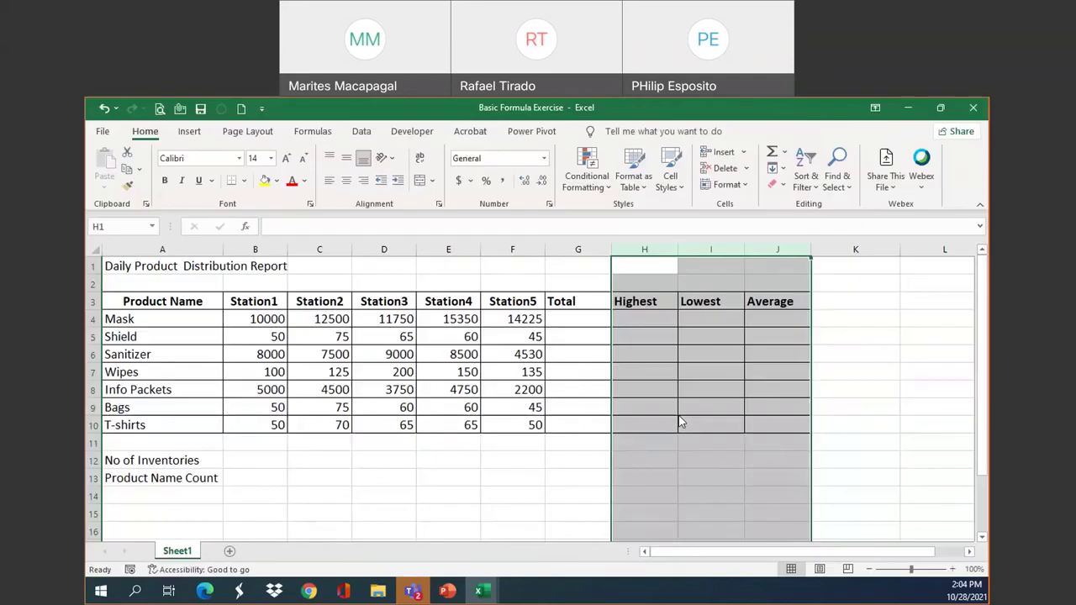
click(533, 408)
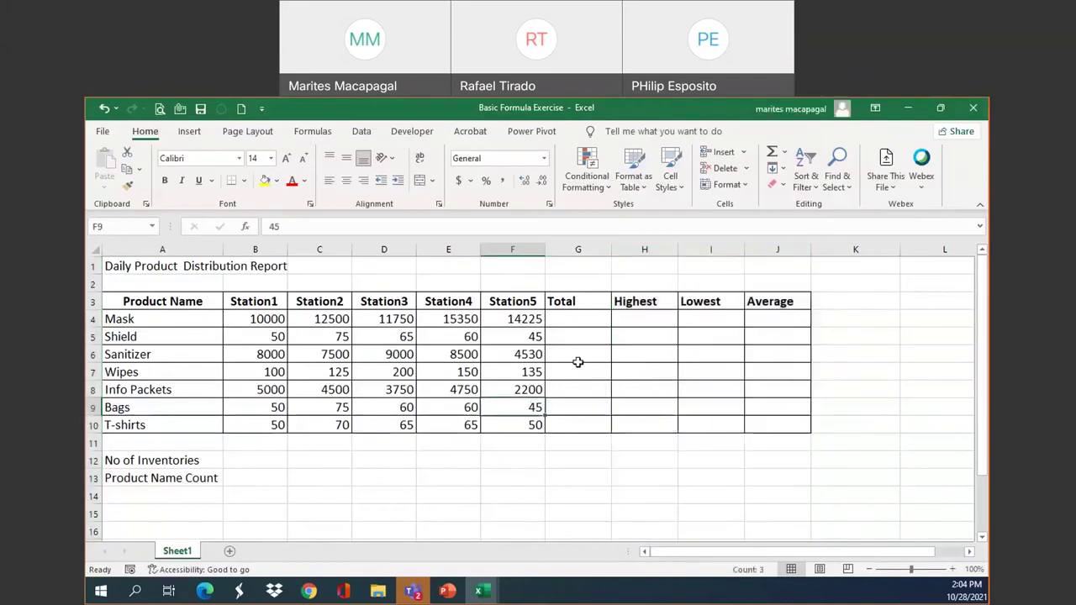
- Total the Mask row in G4 with =SUM(B4:F4) and fill the formula down the Total column through T-shirts in G10
click(579, 319)
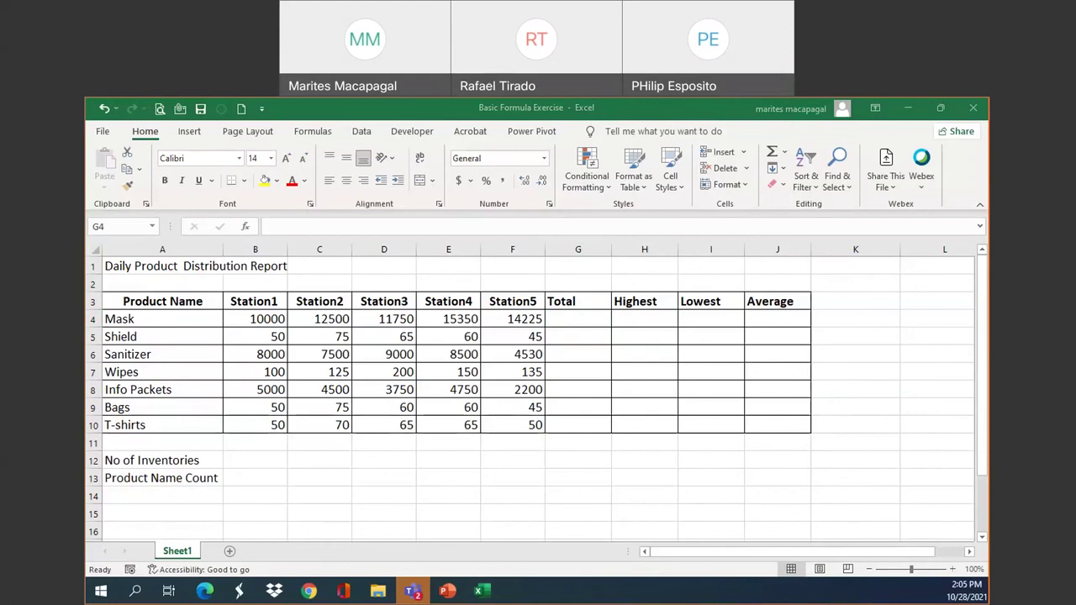
click(590, 322)
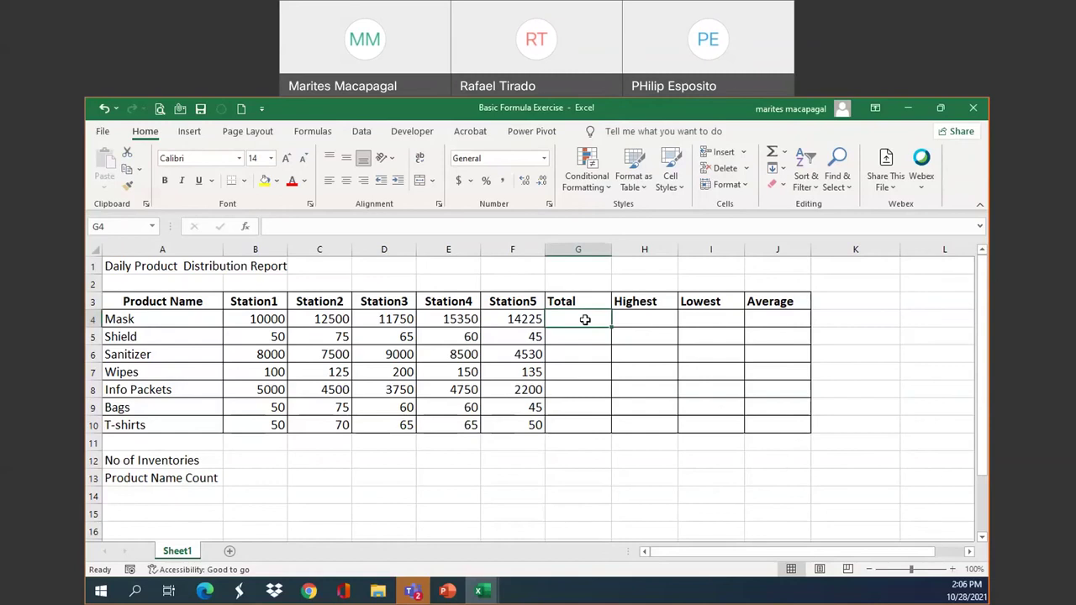
click(785, 153)
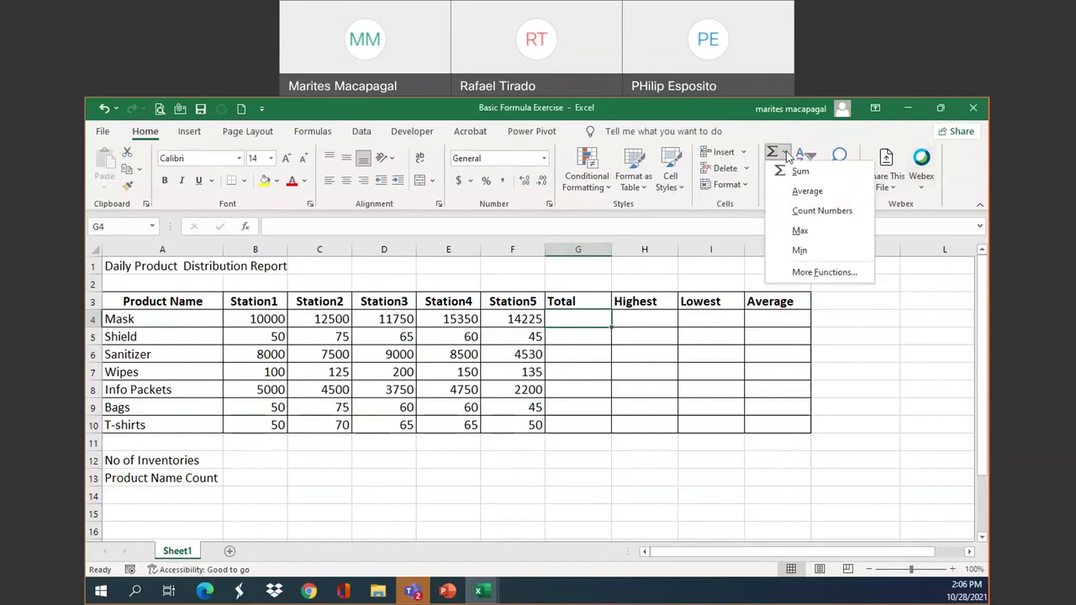
click(798, 170)
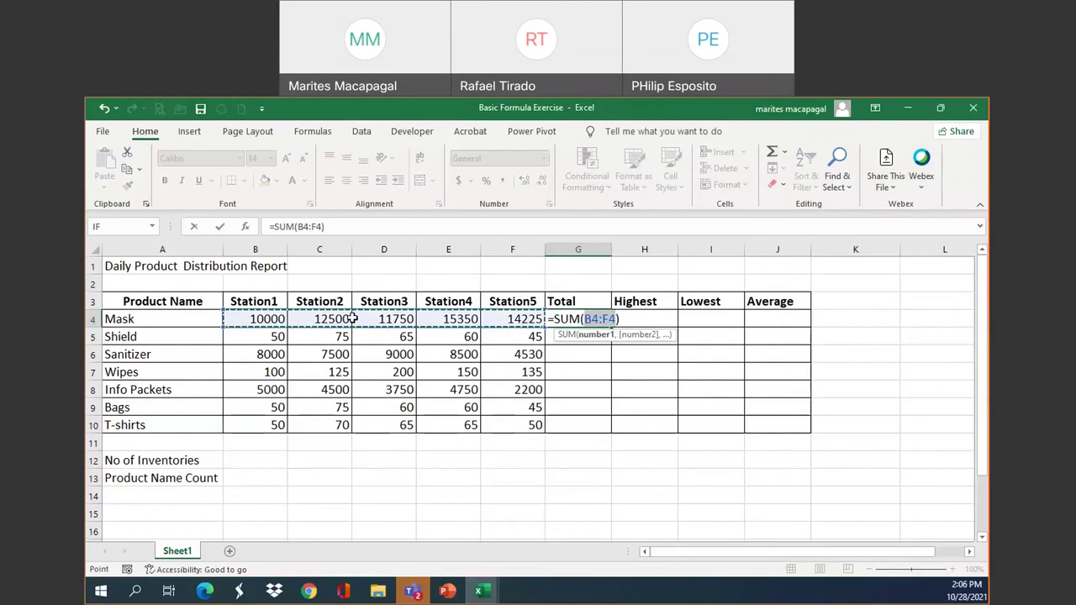
click(221, 228)
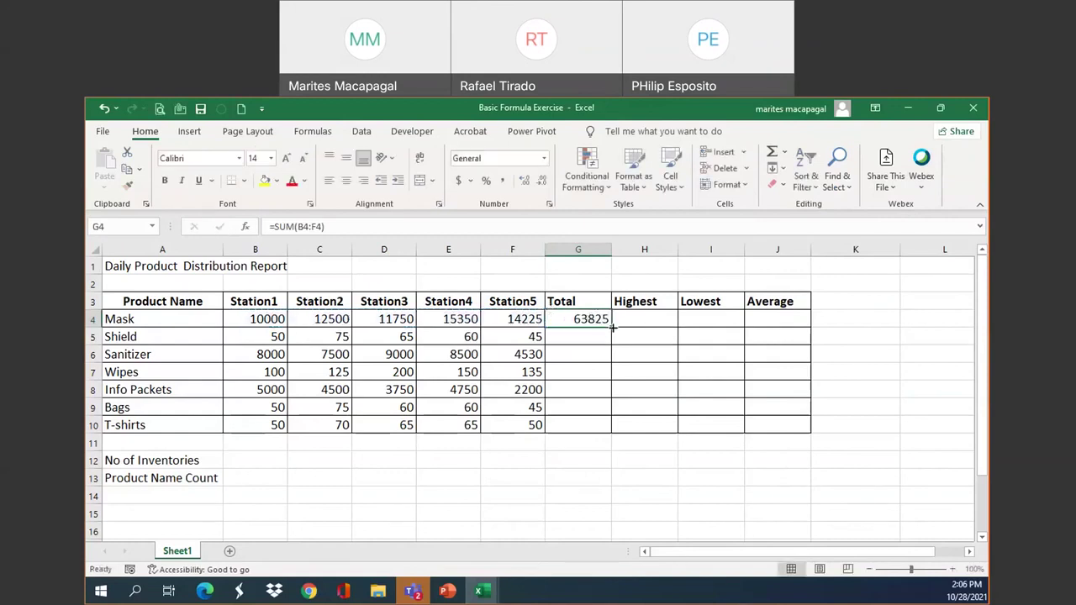
drag(612, 328, 612, 428)
- Insert the Max function for the Mask row in the Highest column as =MAX(B4:G4) in H4
click(657, 322)
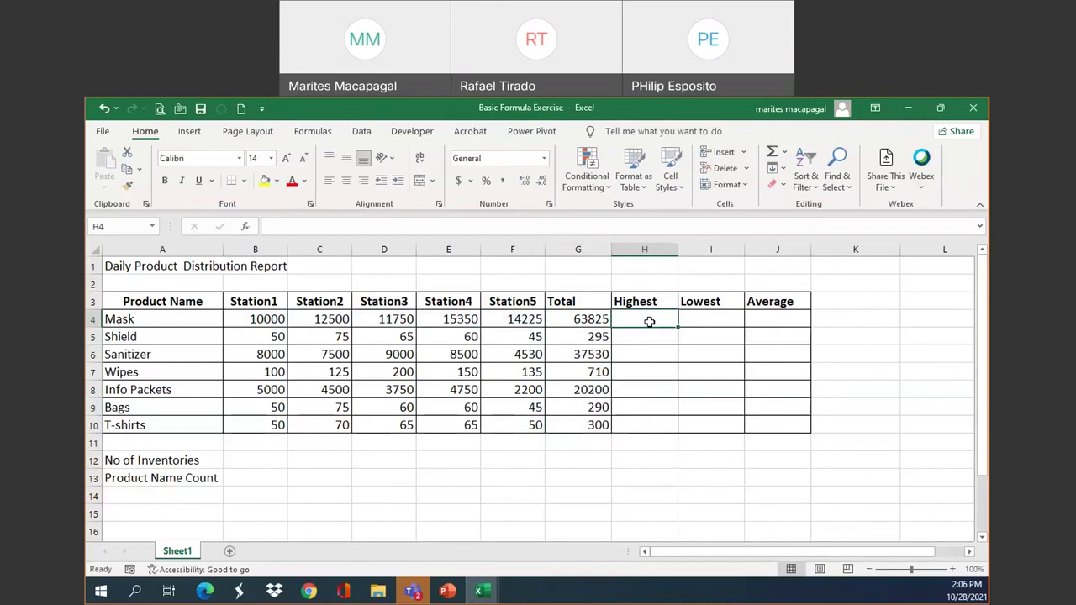
click(786, 156)
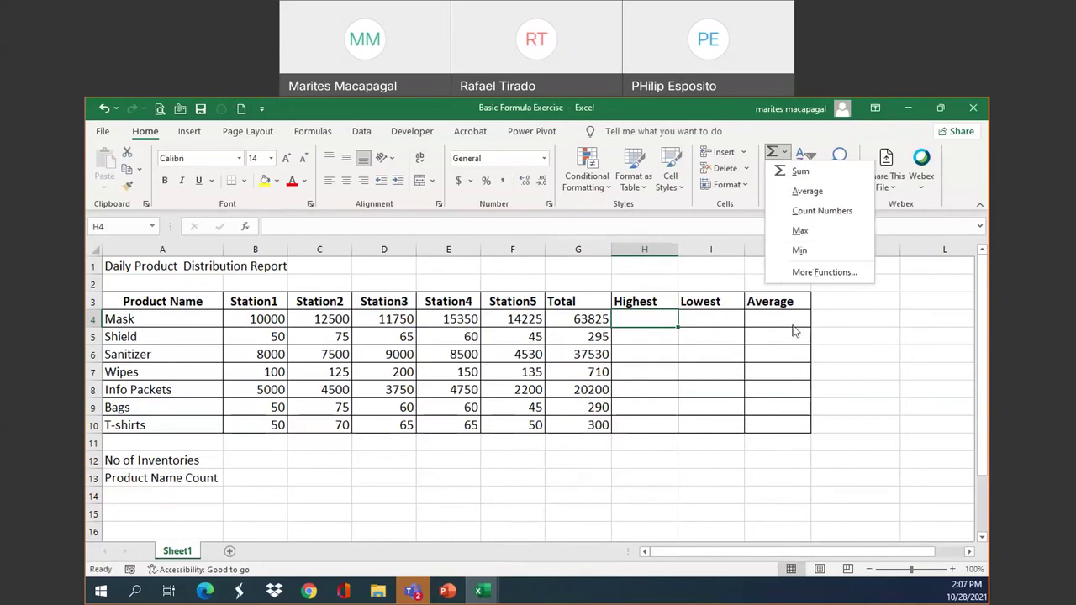
click(639, 319)
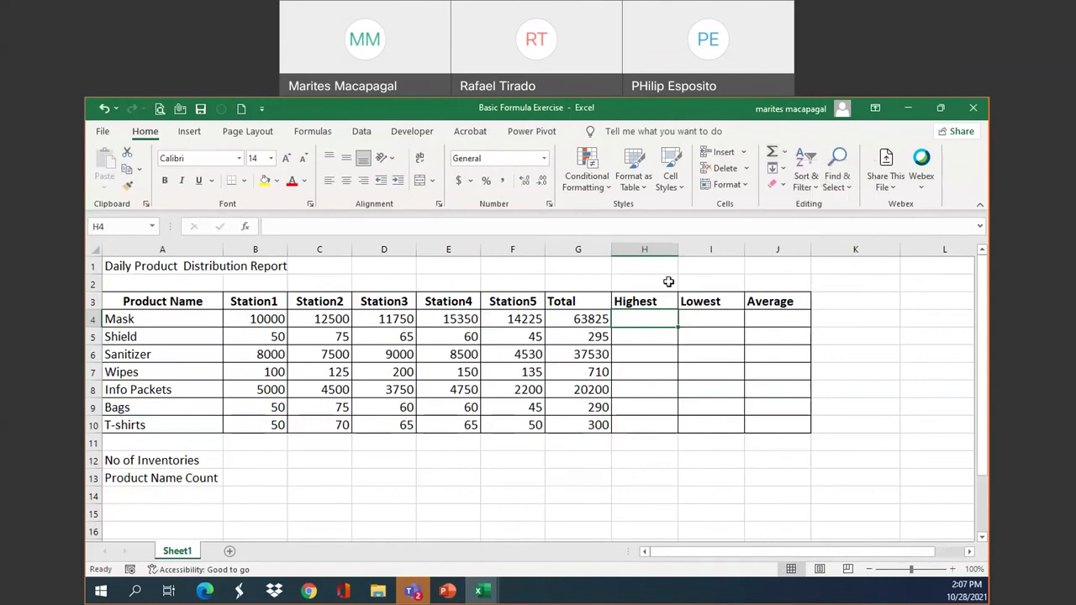
click(786, 156)
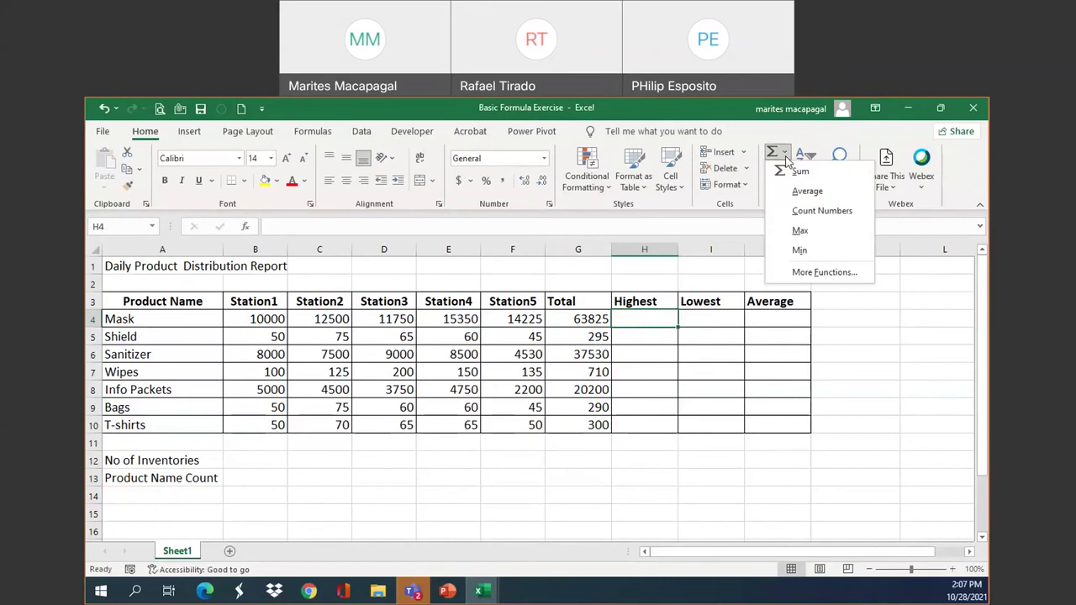
click(795, 231)
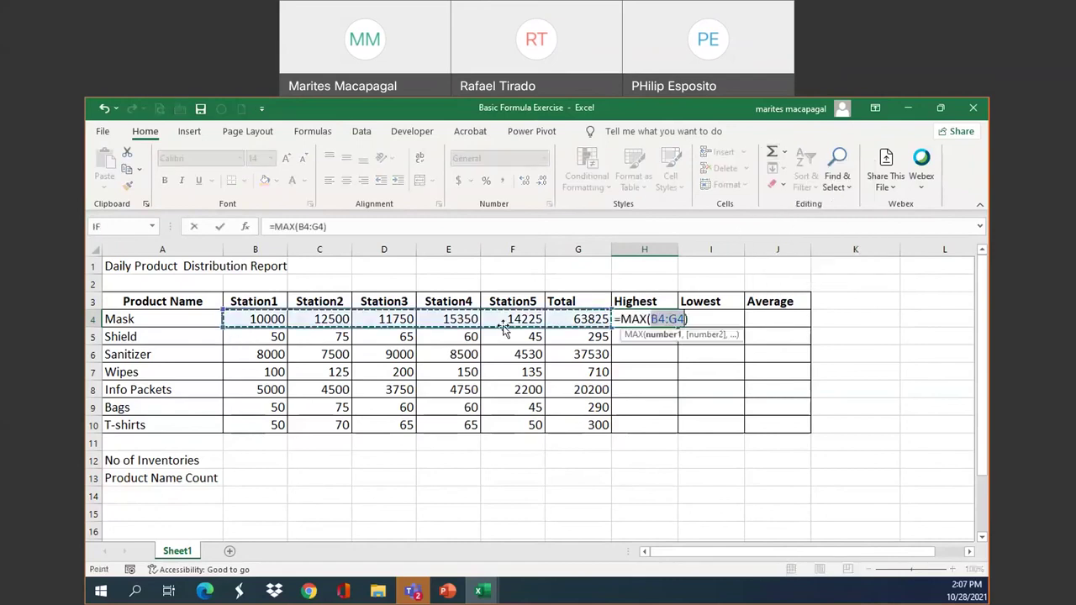
click(221, 229)
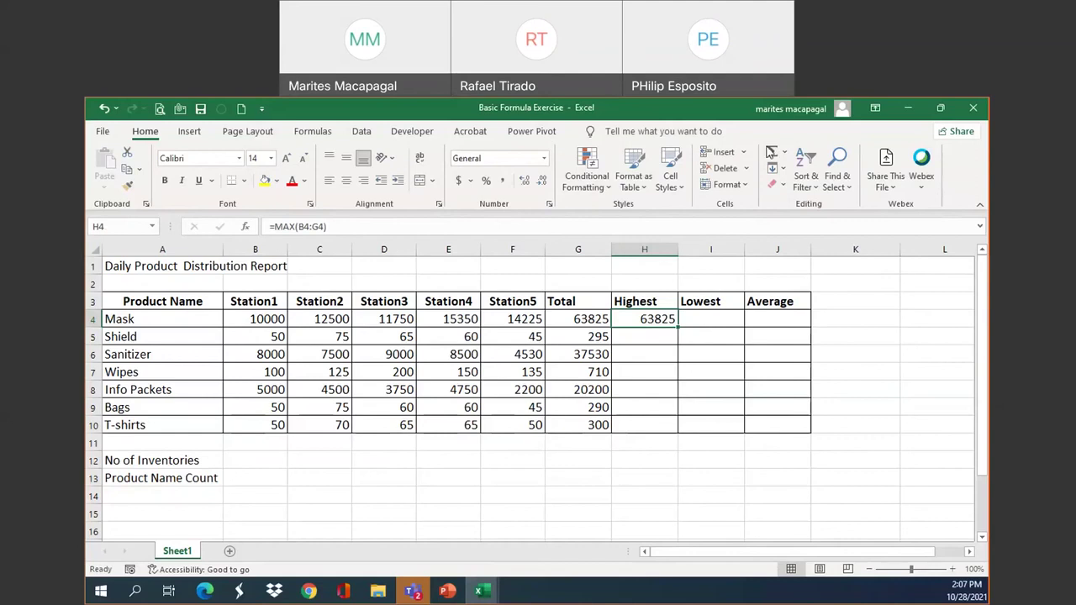
- Examine the range used by the MAX formula in H4 against the Mask row's total and its five station values
click(593, 320)
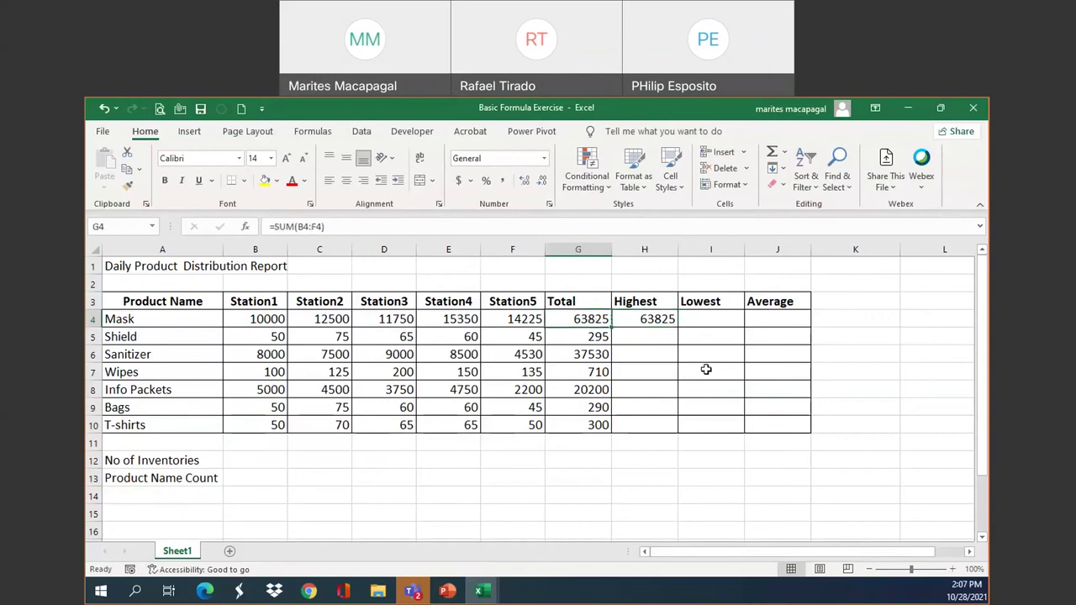
drag(252, 319, 521, 317)
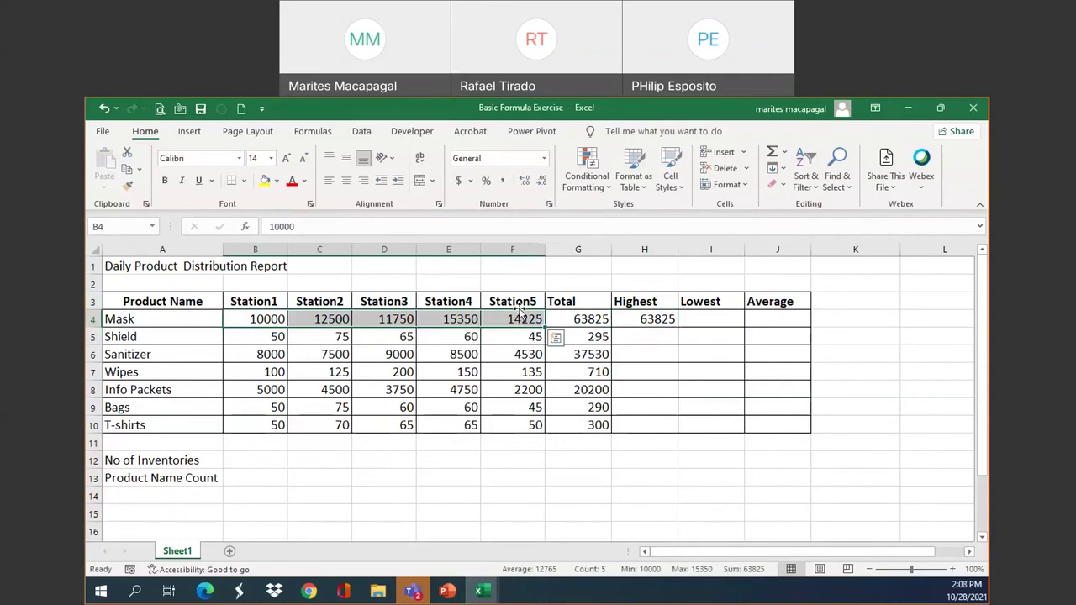
click(649, 321)
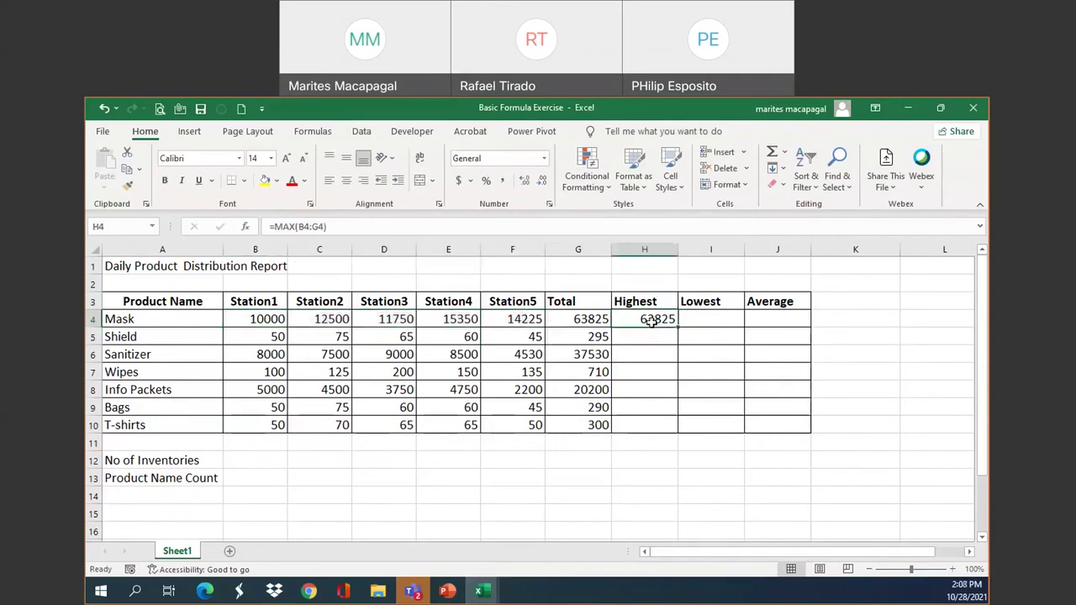
double_click(653, 321)
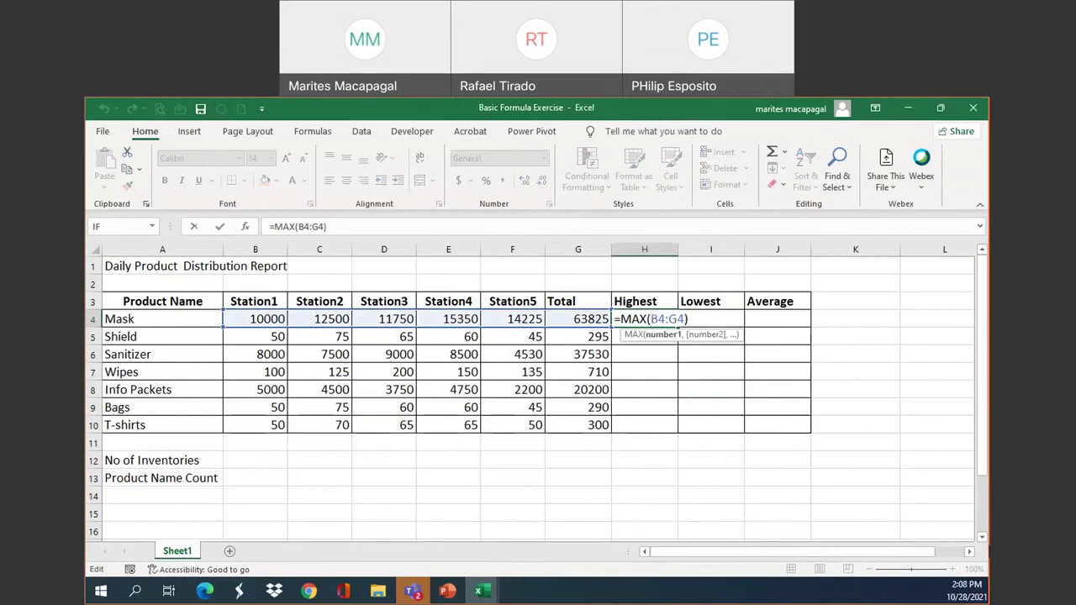
click(219, 227)
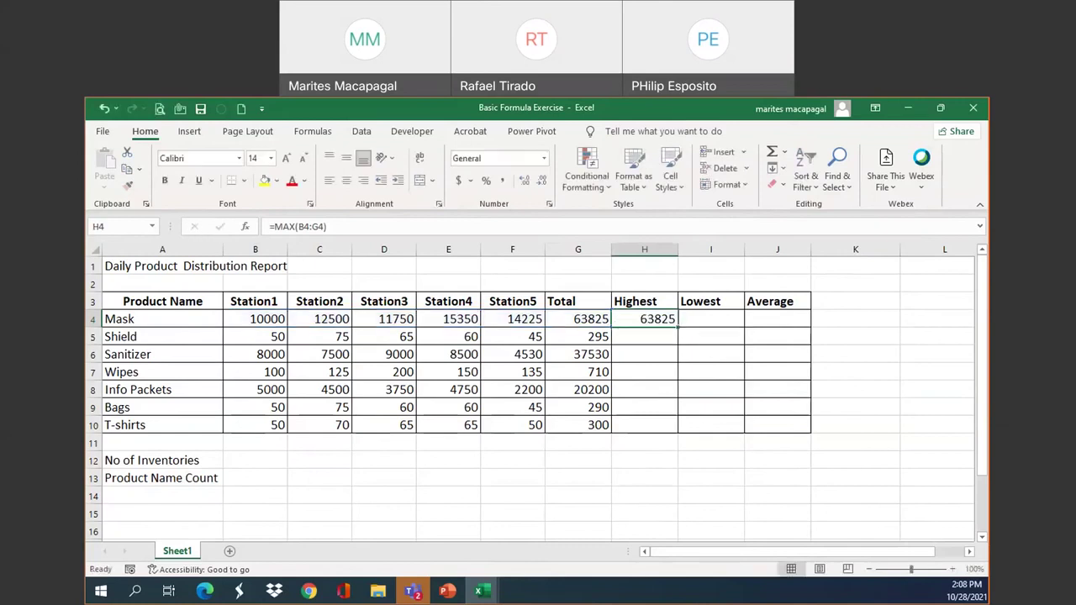
click(953, 569)
click(952, 569)
click(953, 569)
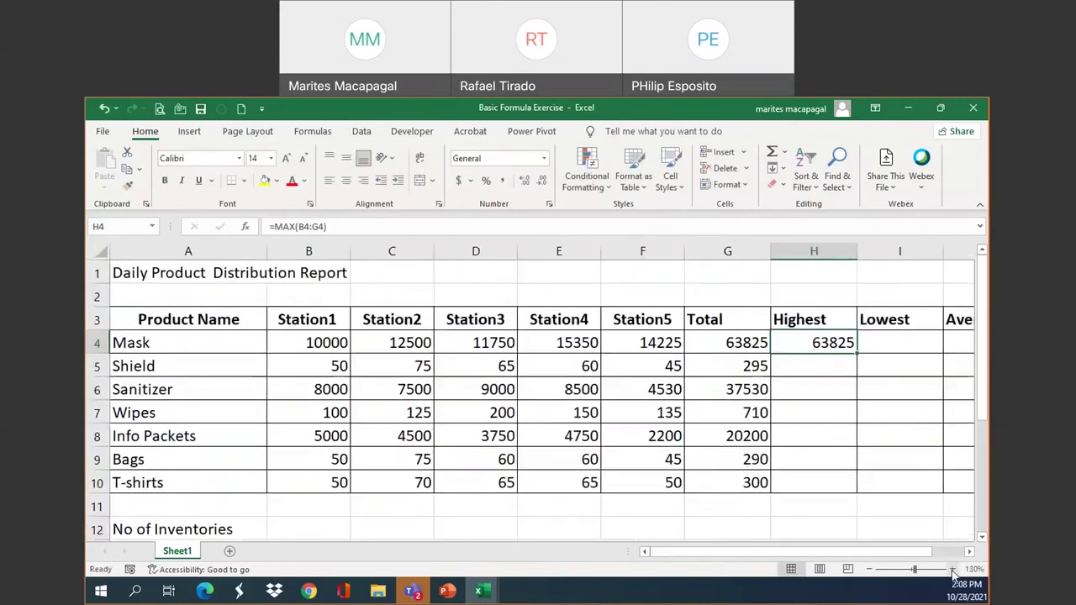
- Correct the MAX formula in H4 to cover only the five station values, as =MAX(B4:F4)
double_click(824, 343)
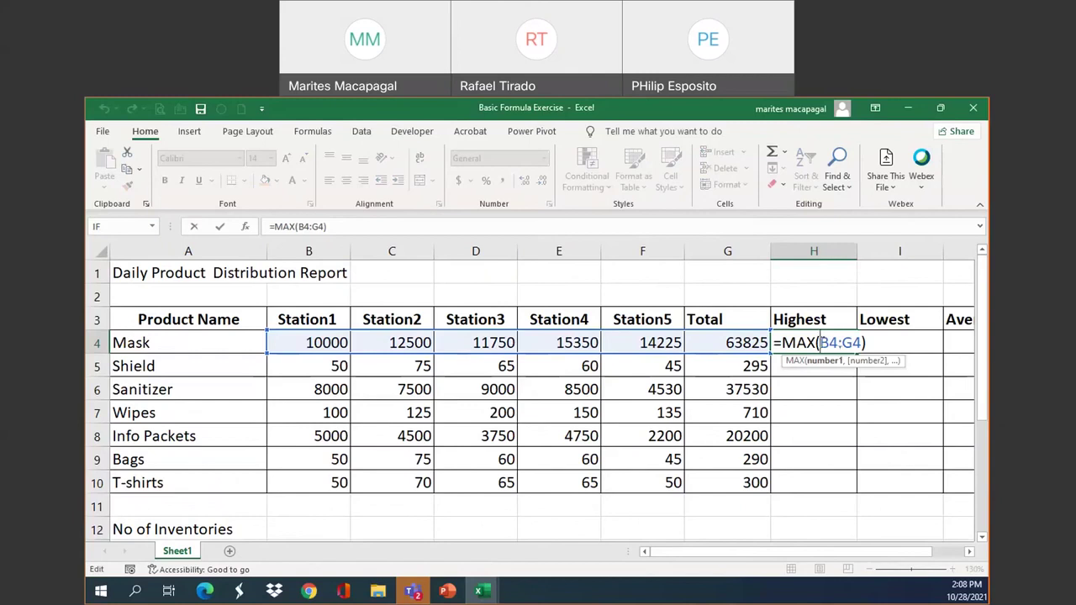
drag(820, 343, 861, 344)
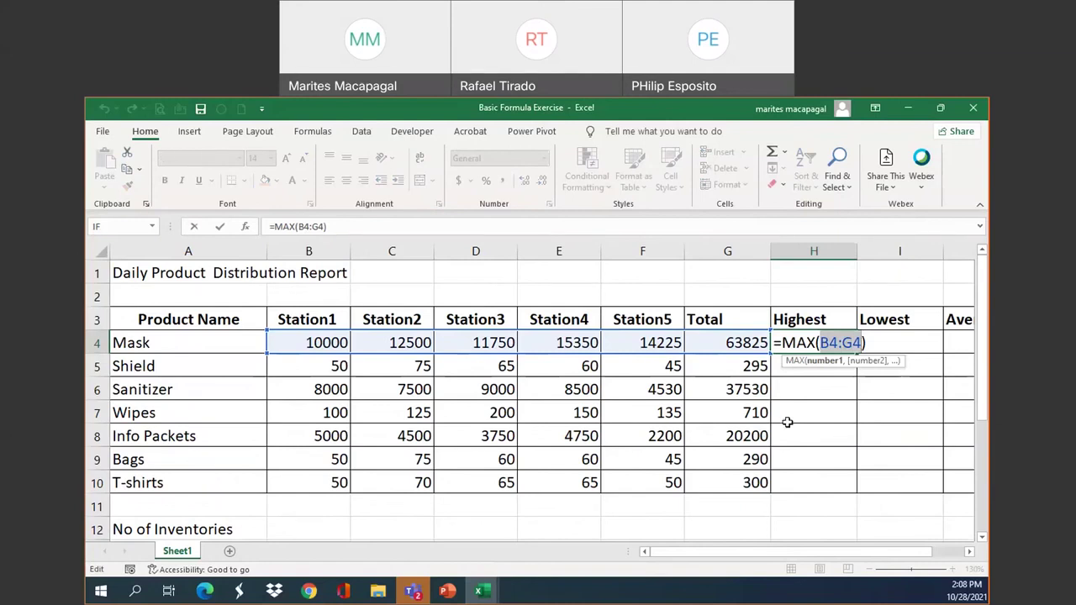
click(305, 342)
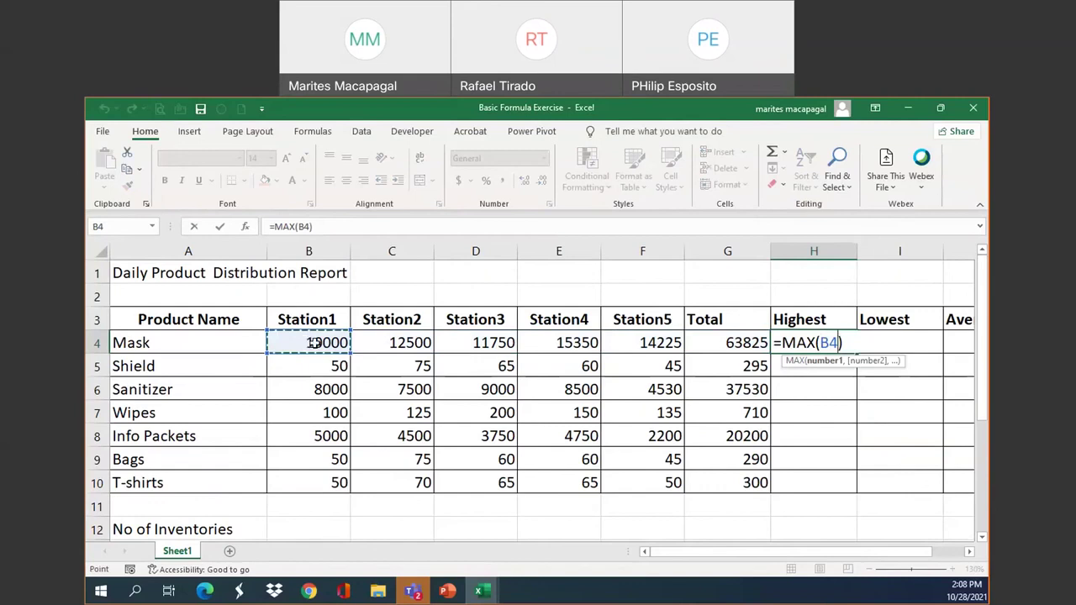
drag(318, 343, 630, 352)
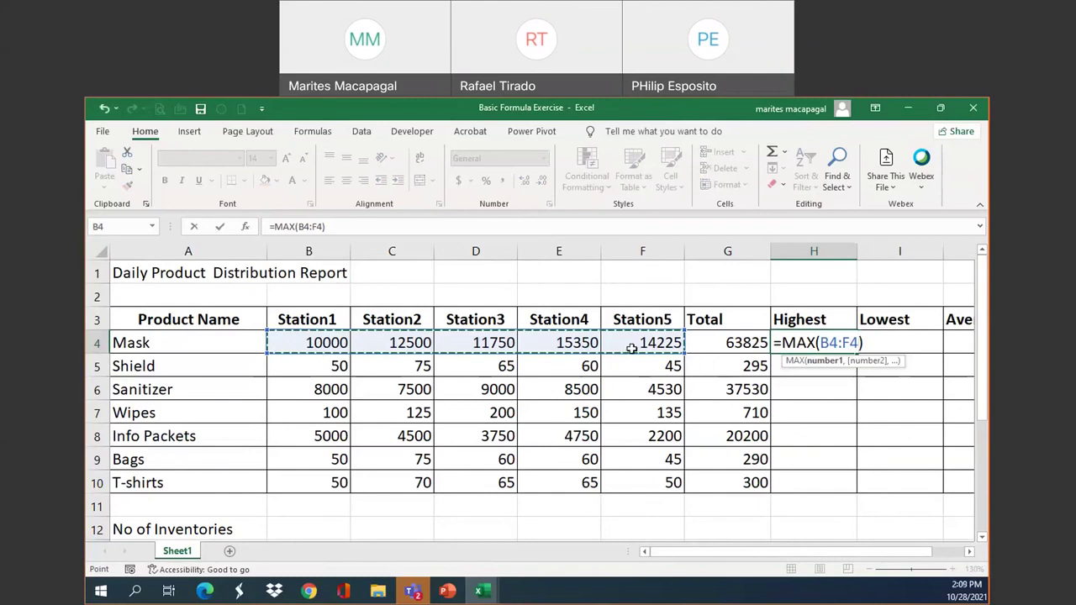
click(220, 228)
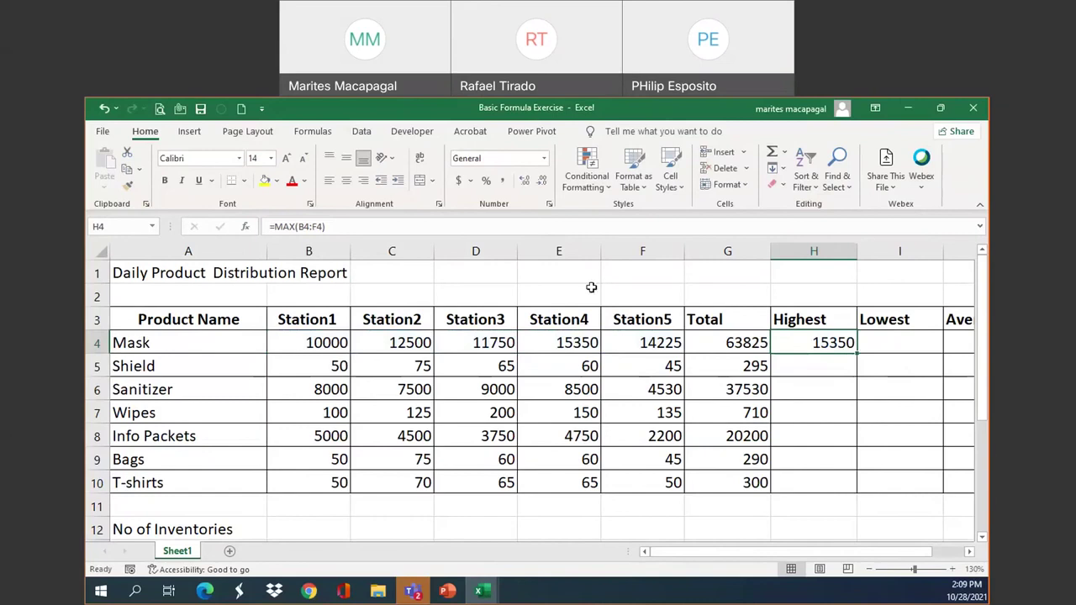
- Check the Mask row's Station4 value, and fill the MAX formula from H4 down the Highest column through T-shirts in H10
click(567, 349)
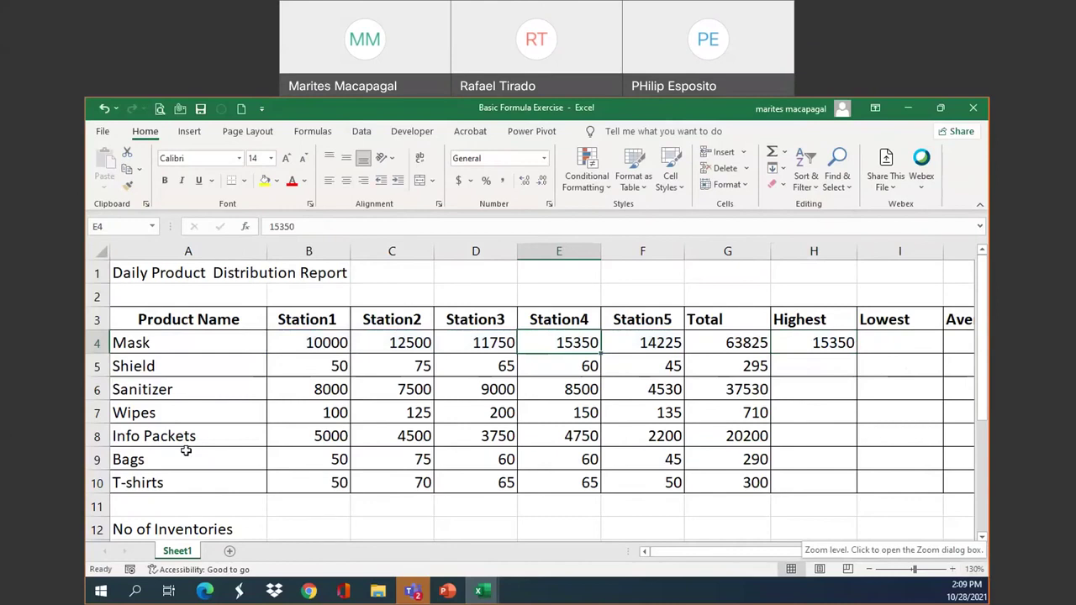
click(837, 370)
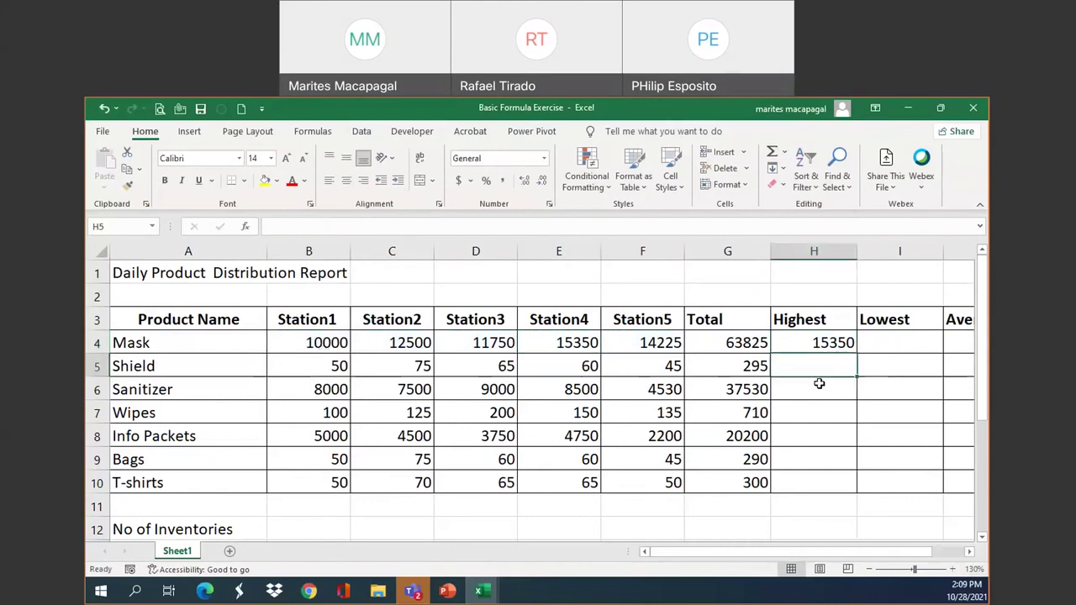
click(818, 347)
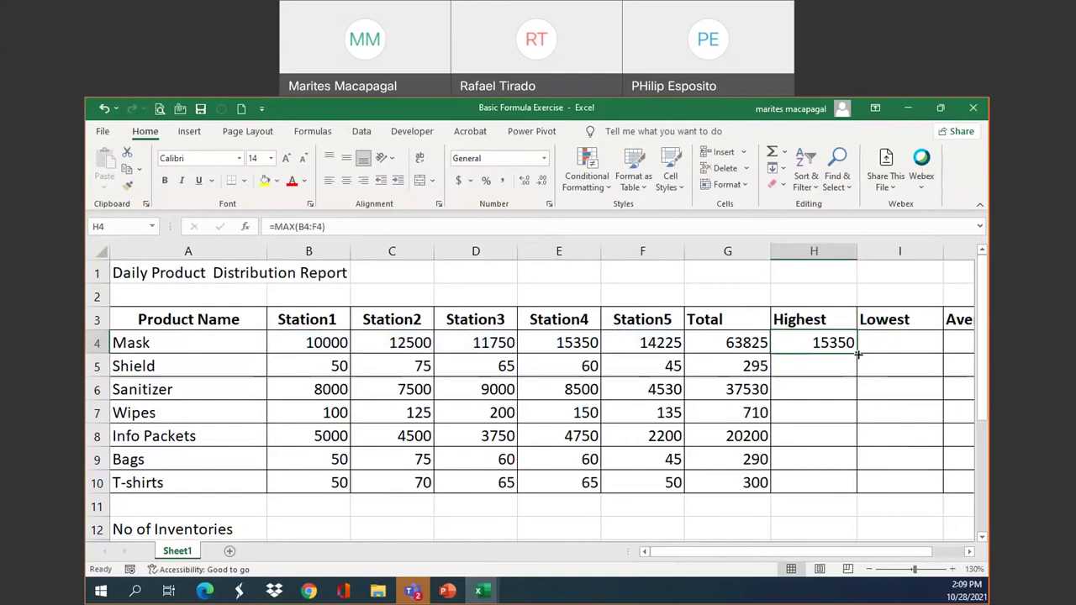
double_click(857, 355)
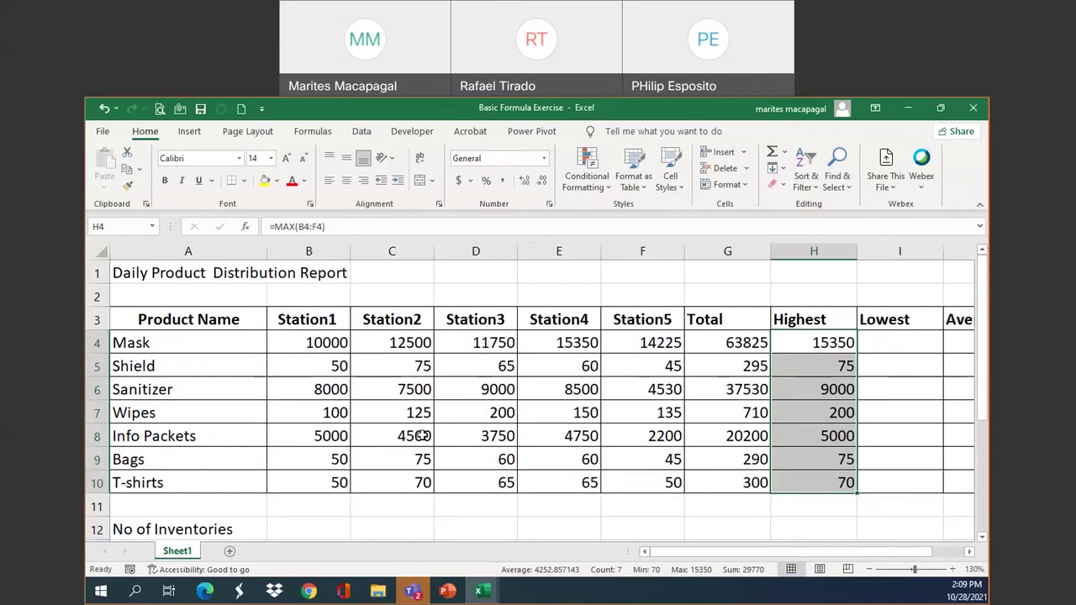
- Insert the Min function for the Mask row as =MIN(B4:F4) in I4 and fill it down the Lowest column through I10
click(972, 555)
click(728, 338)
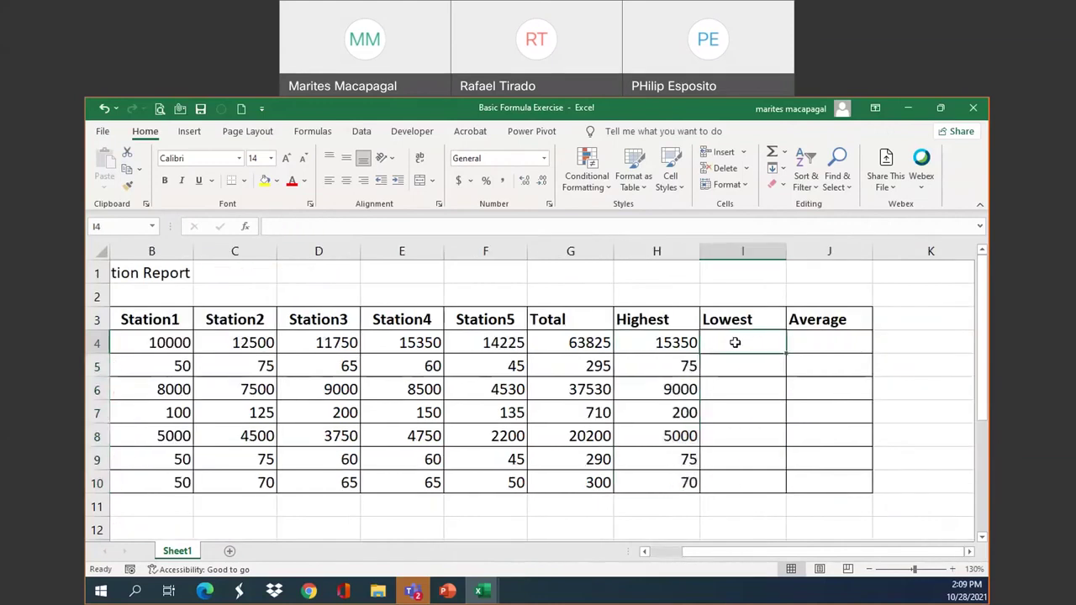
click(783, 152)
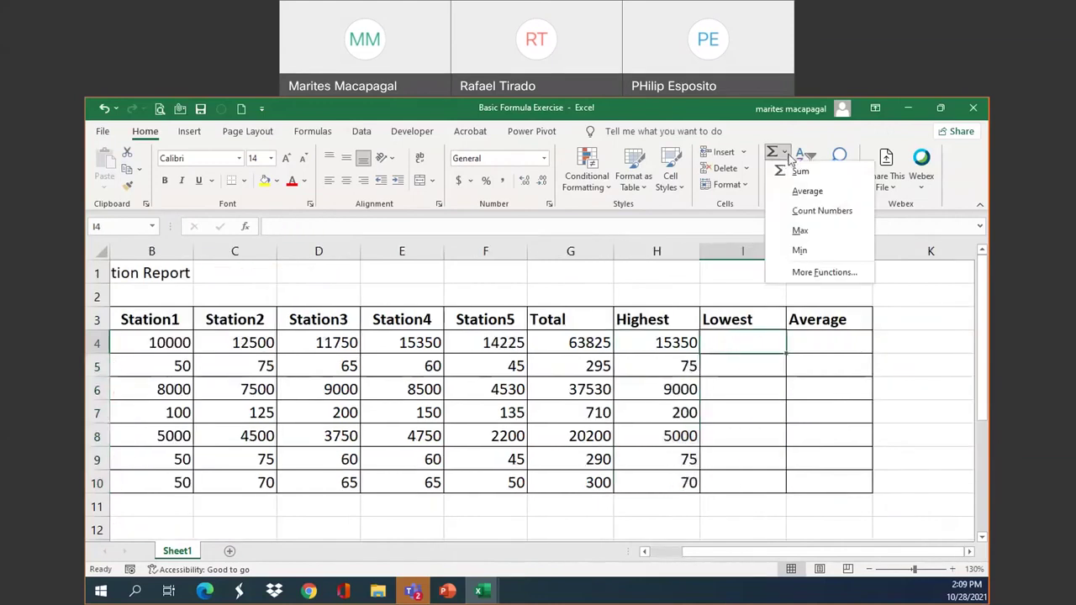
click(827, 254)
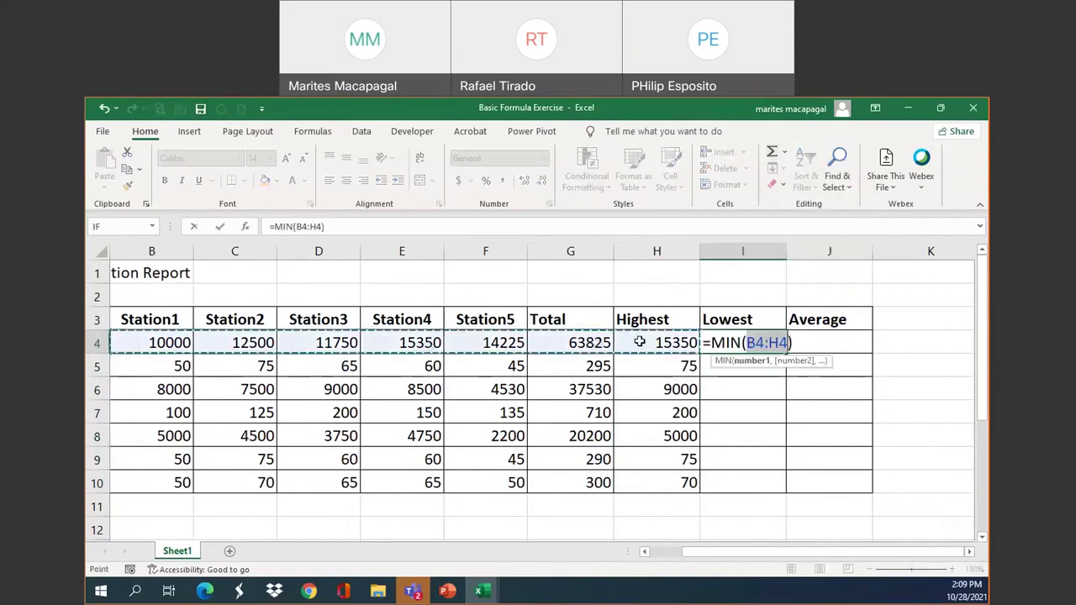
click(713, 345)
drag(747, 343, 788, 343)
drag(149, 338, 476, 335)
click(220, 228)
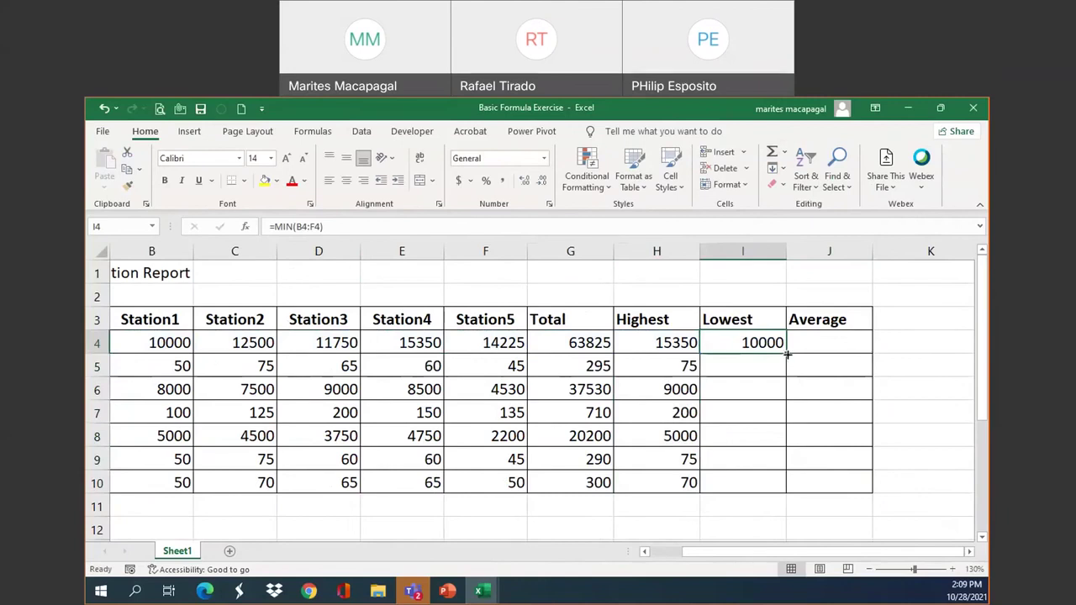
double_click(787, 354)
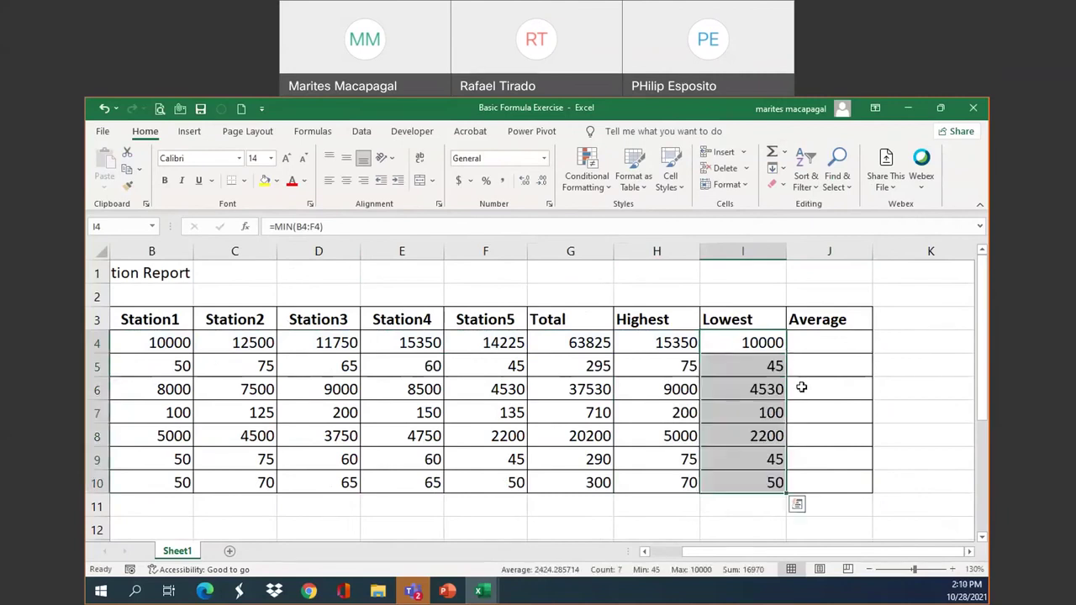
- Insert the Average function for the Mask row as =AVERAGE(B4:F4) in J4 and fill it down the Average column through J10
click(826, 343)
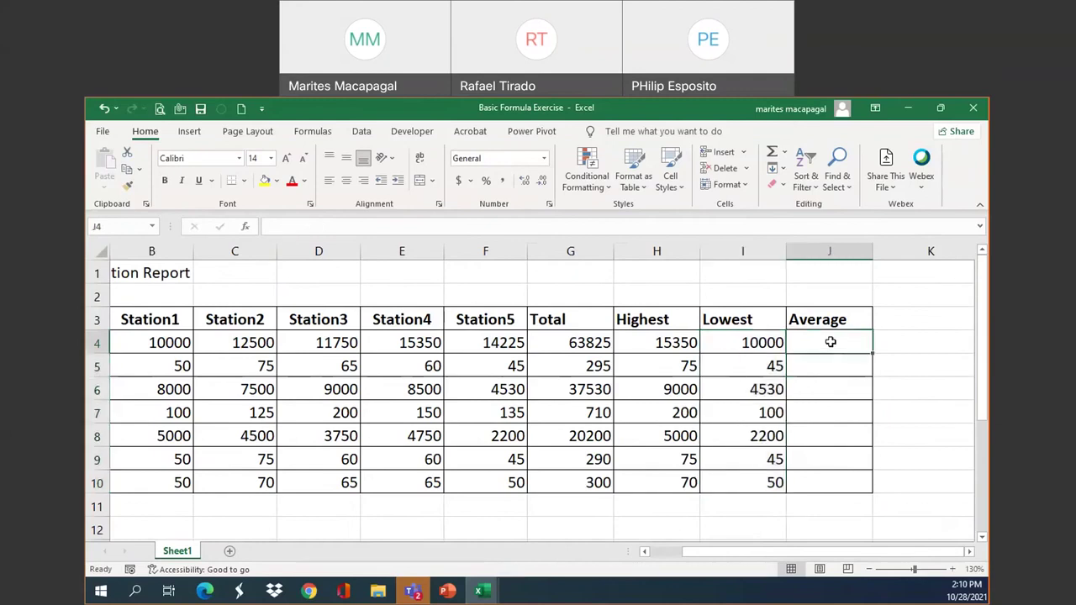
click(784, 152)
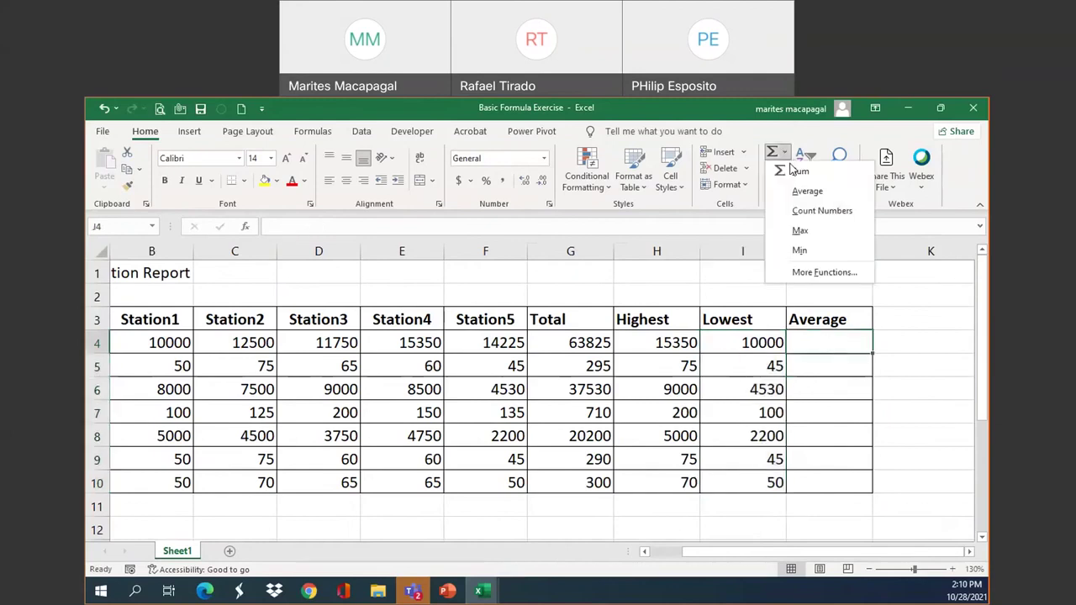
click(806, 192)
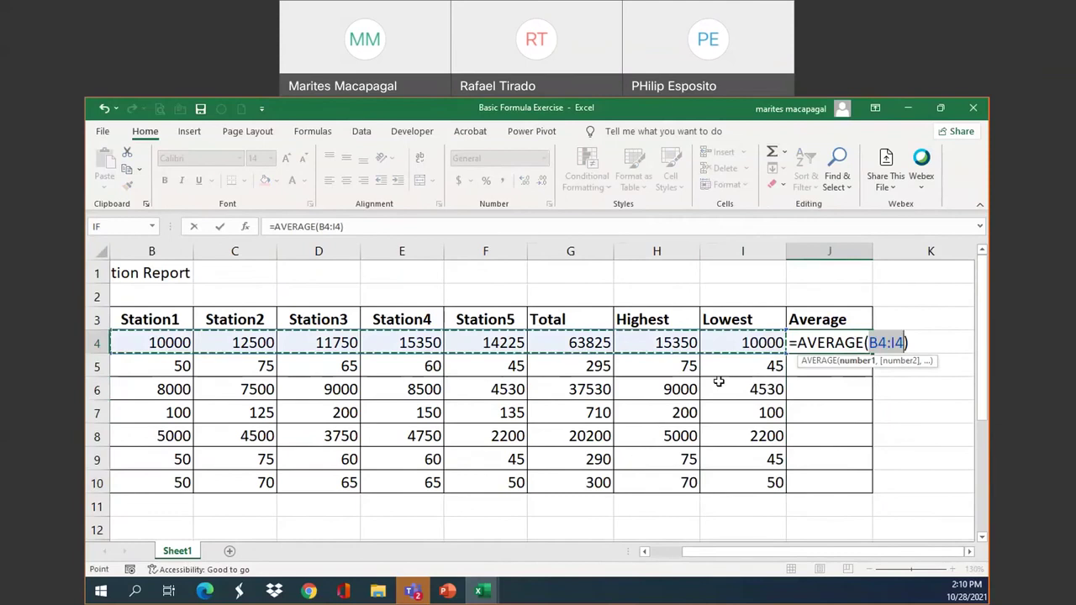
drag(160, 344, 505, 341)
key(Return)
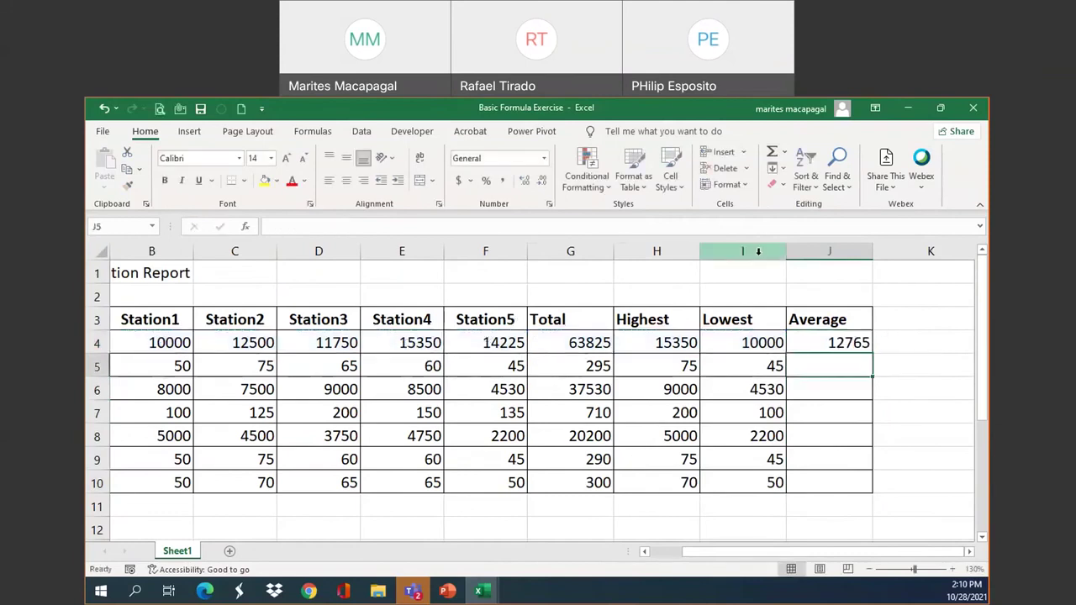
click(844, 339)
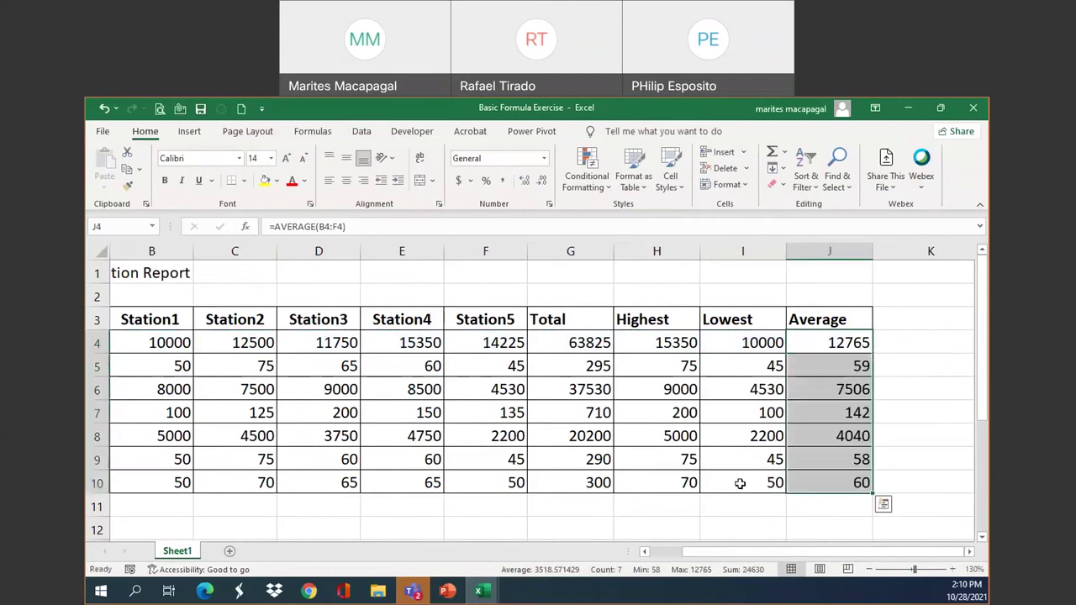
- Clear the Average column's selection and save the workbook
click(685, 476)
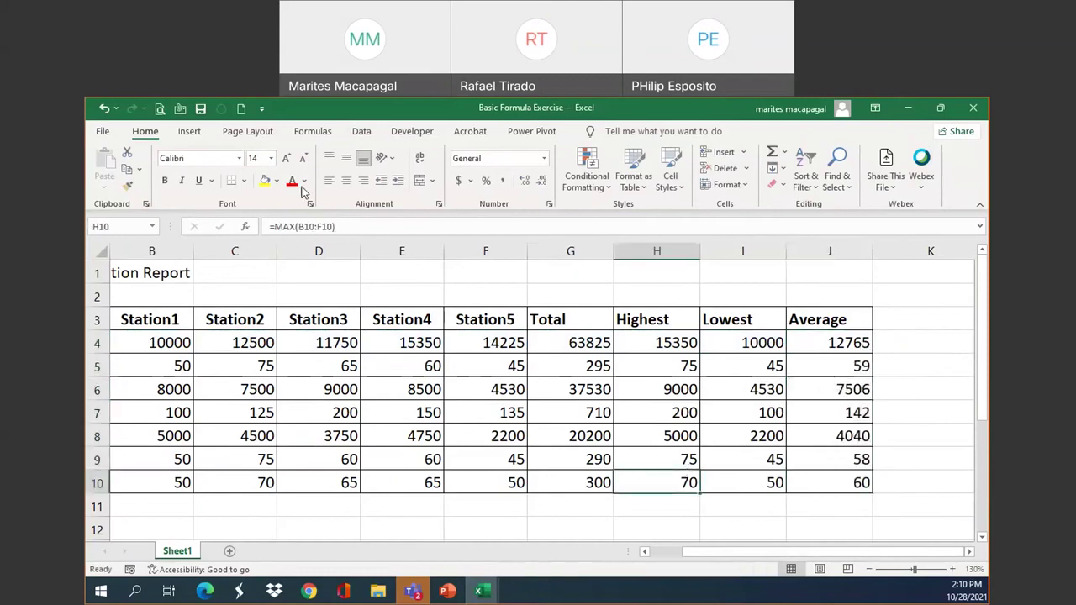
click(200, 110)
- Count the Station1 entries for No of Inventories by entering =COUNT(B4:B10) in B12
drag(800, 551, 675, 553)
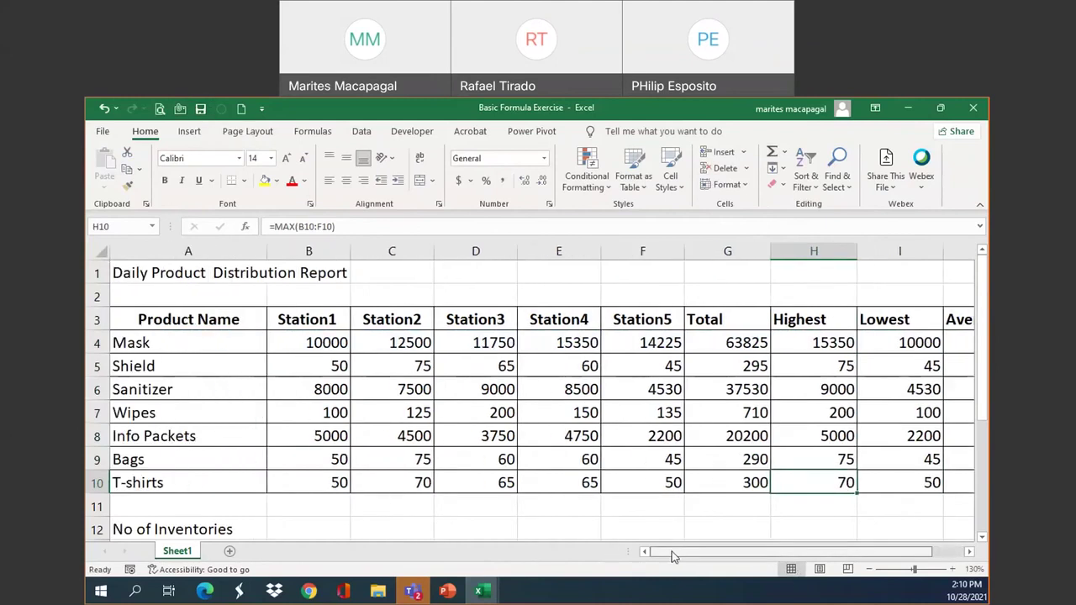
mouse_move(985, 420)
mouse_down()
mouse_move(984, 448)
mouse_move(988, 430)
mouse_up()
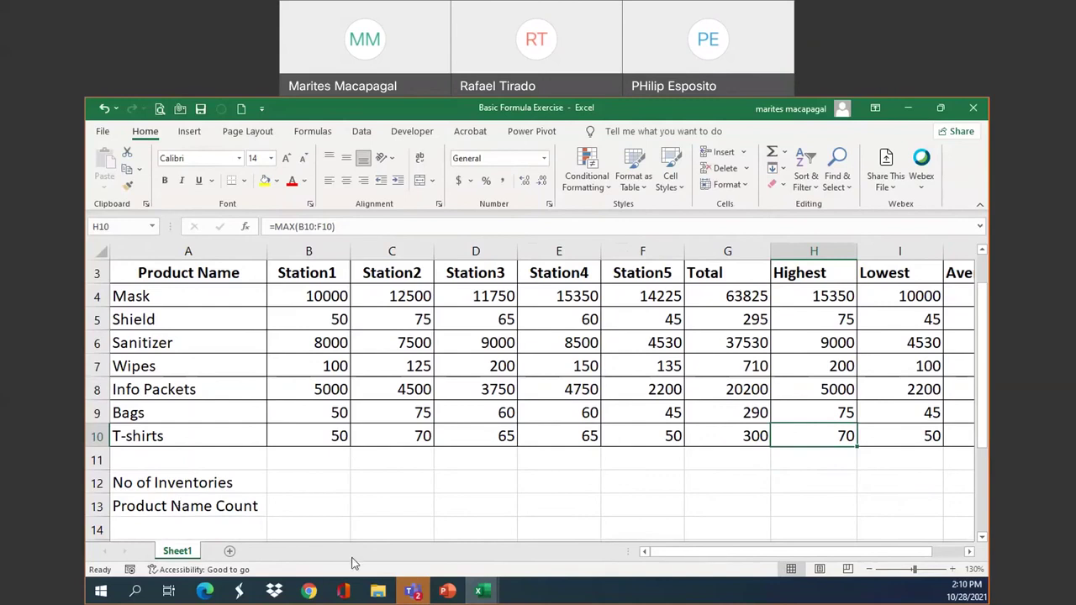
click(318, 511)
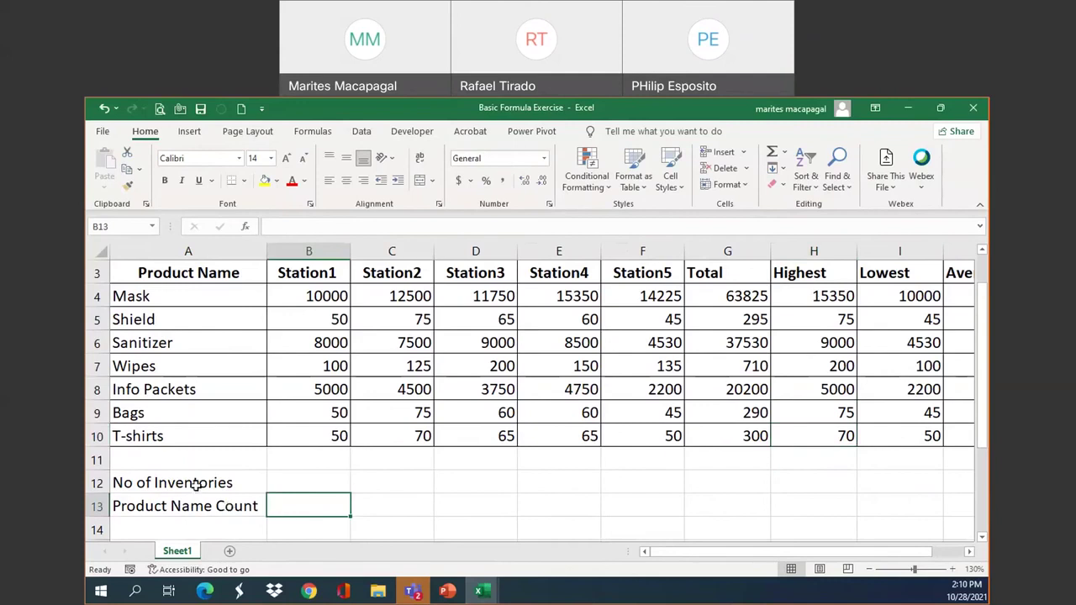
click(307, 483)
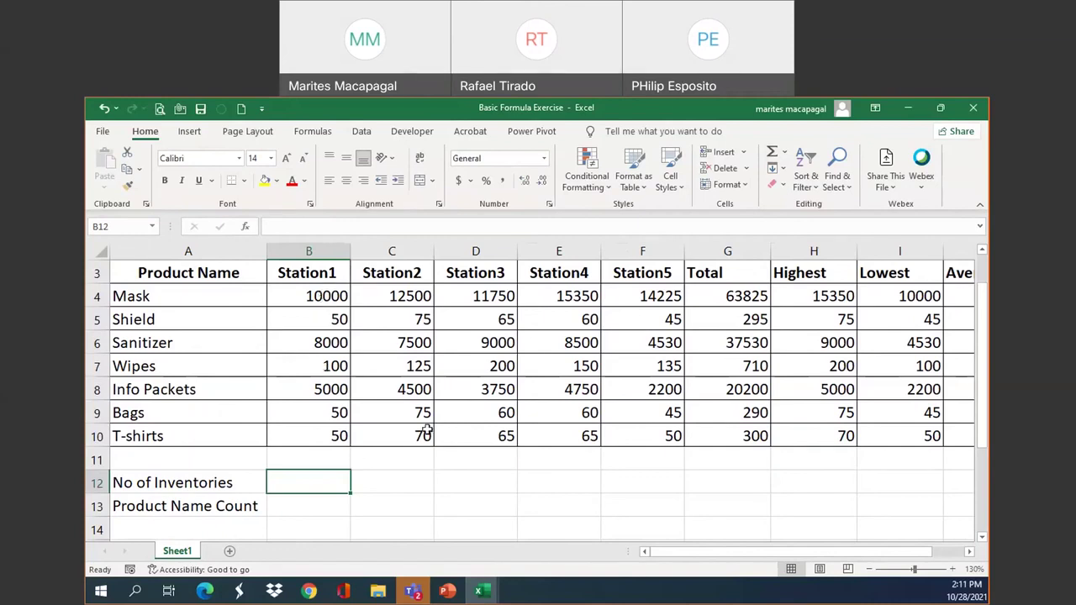
text(=)
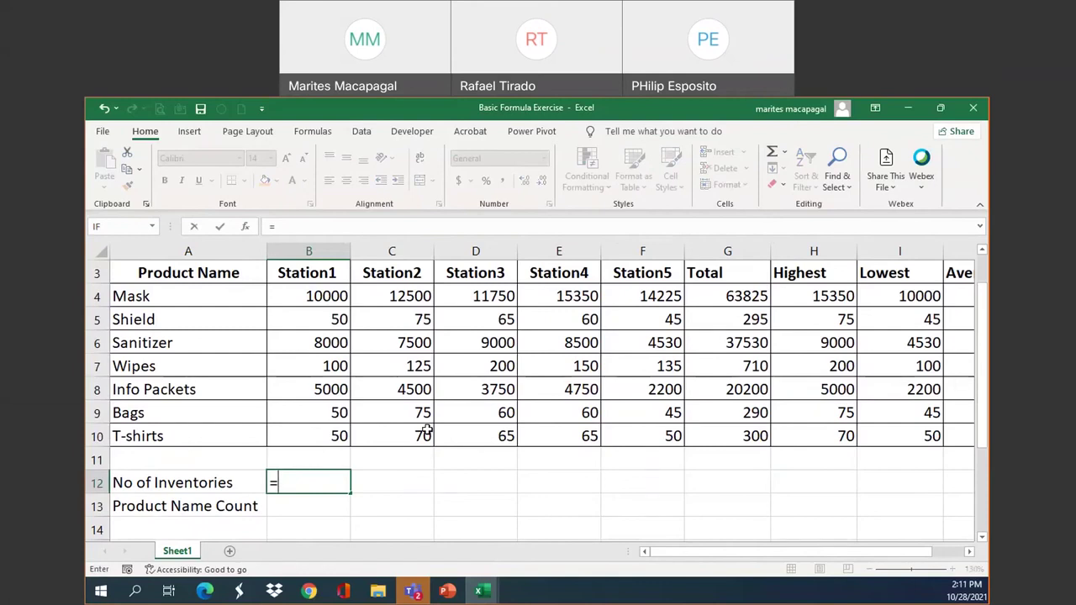
text(c)
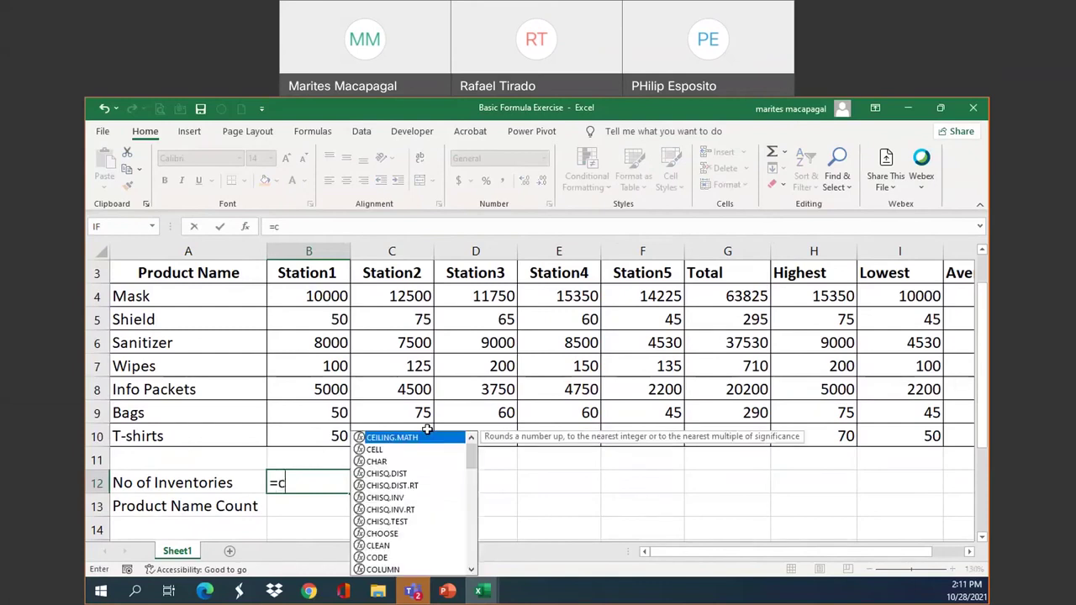
text(ou)
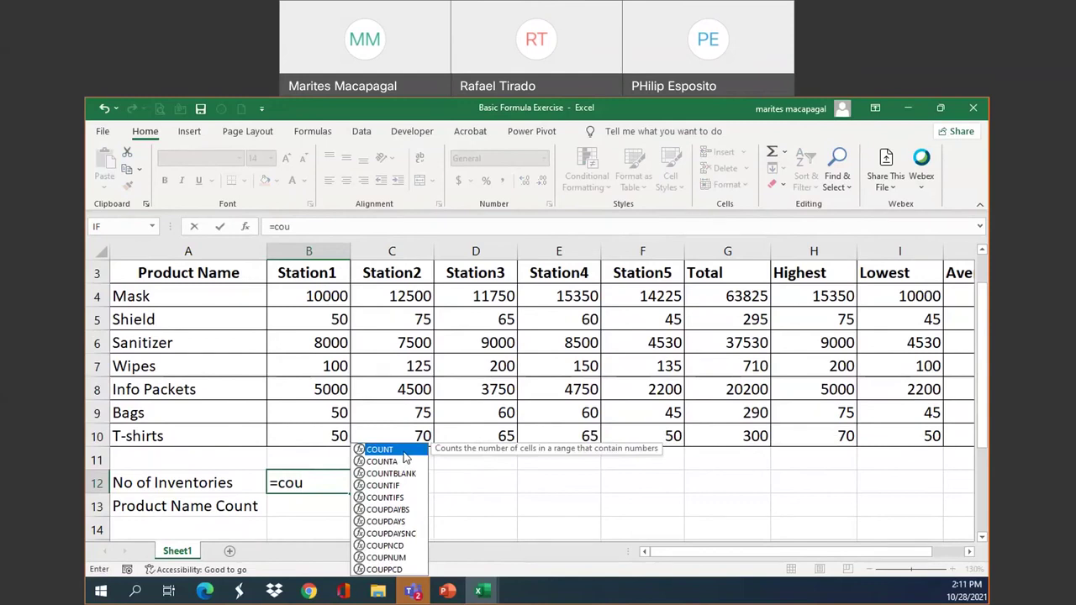
double_click(393, 452)
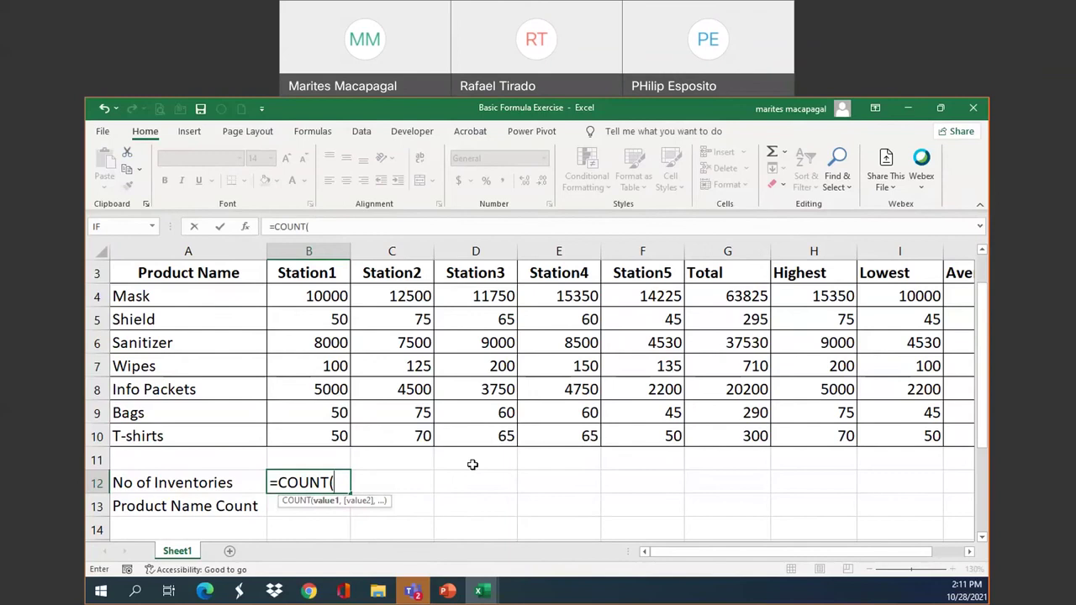
click(327, 296)
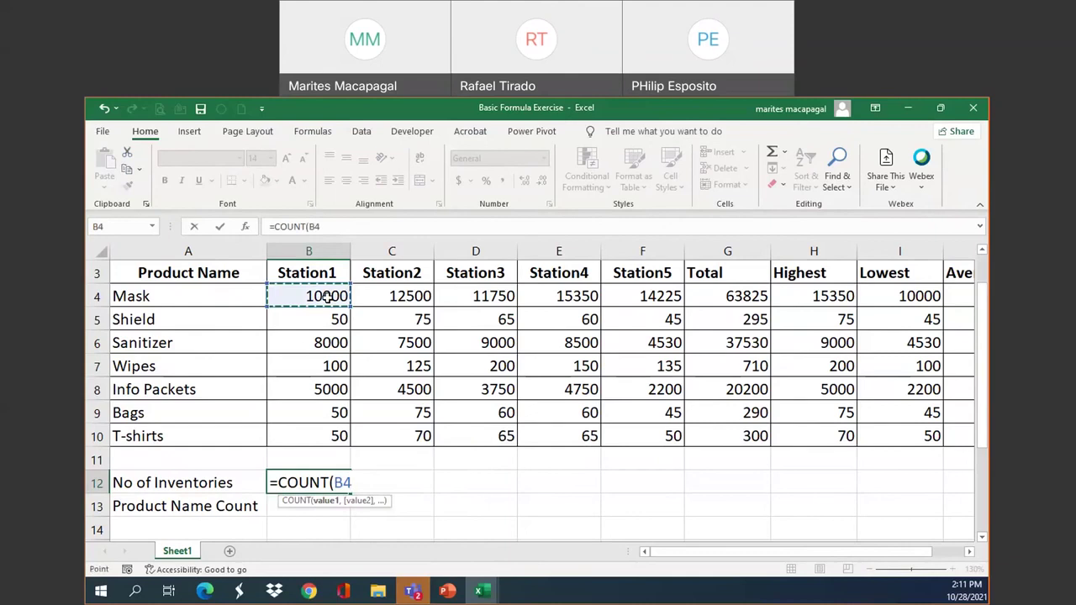
drag(324, 304, 320, 434)
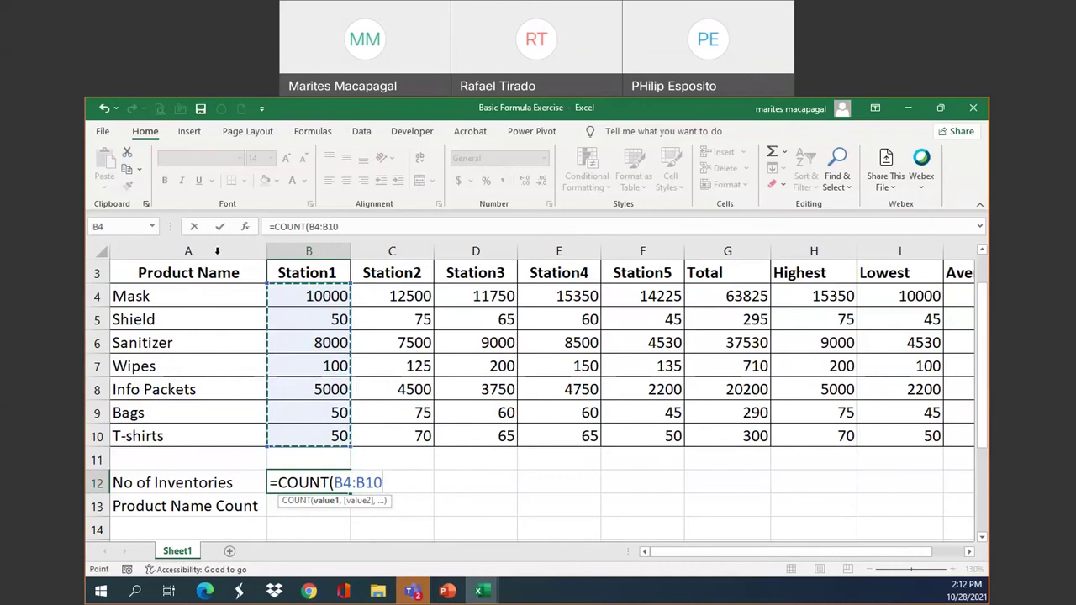
click(218, 228)
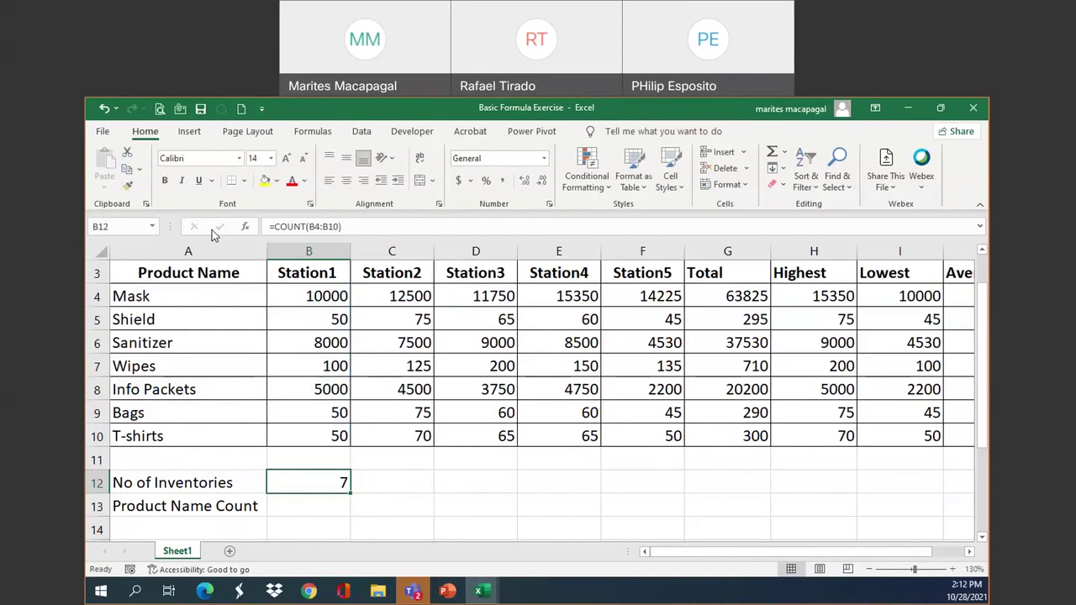
- Try to count the product names with the COUNT function by entering =COUNT(A4:A10) for Product Name Count in B13
click(318, 510)
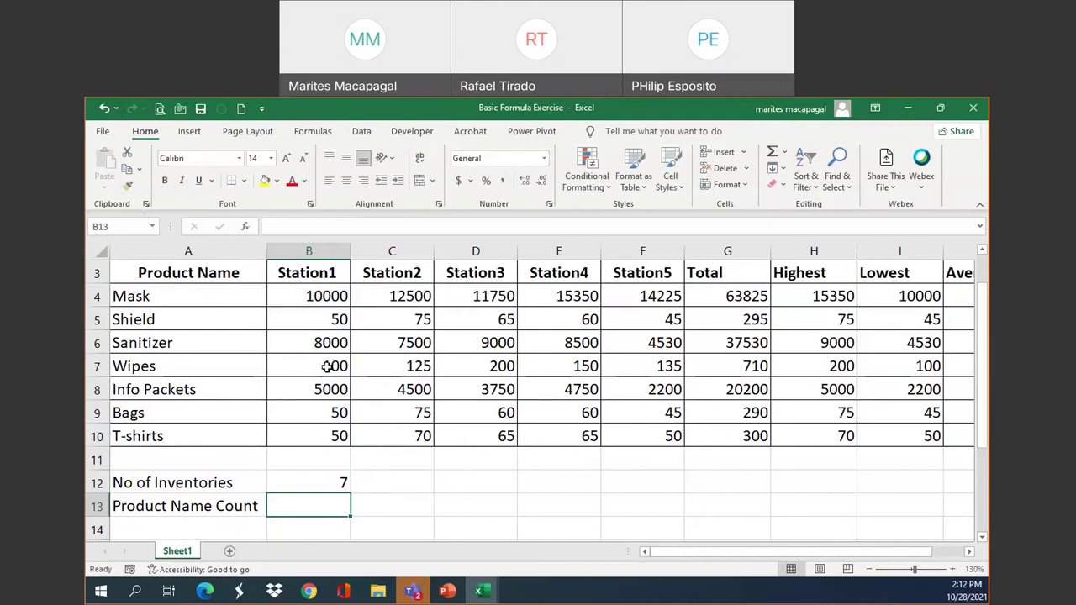
text(=)
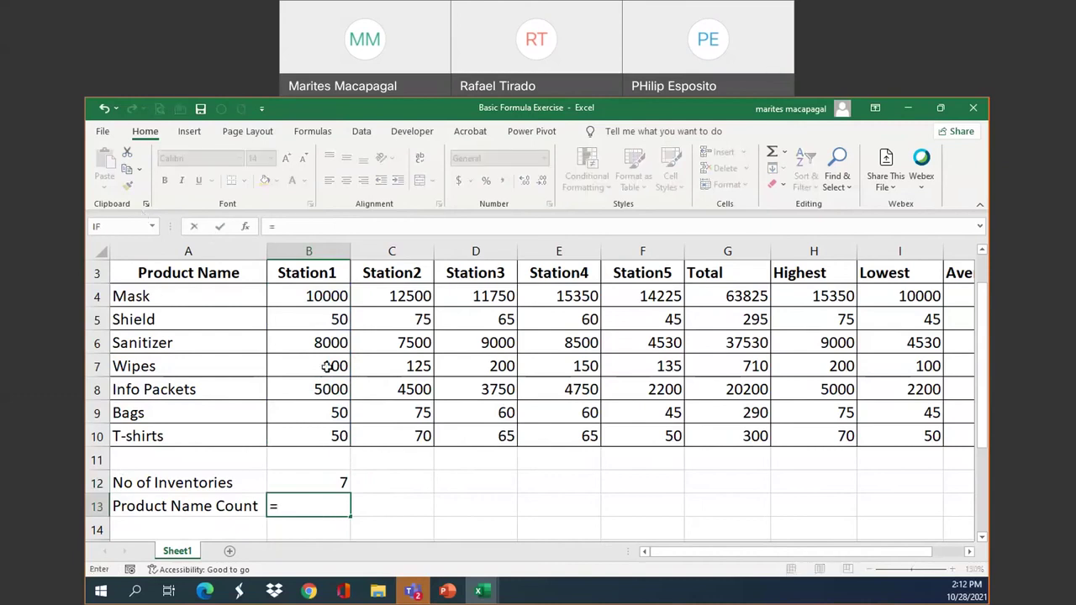
text(cou)
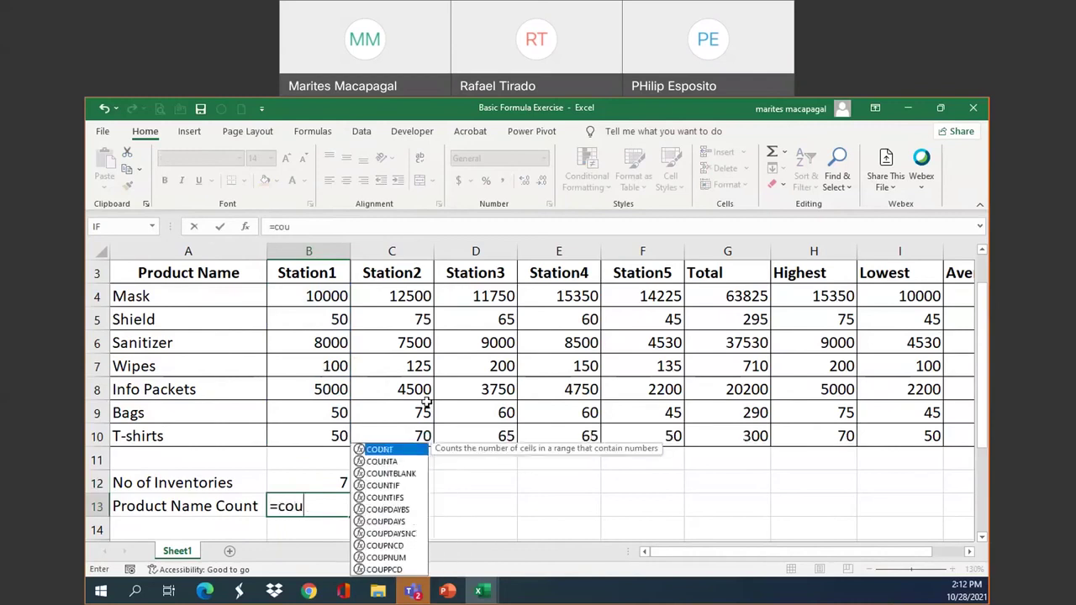
double_click(392, 449)
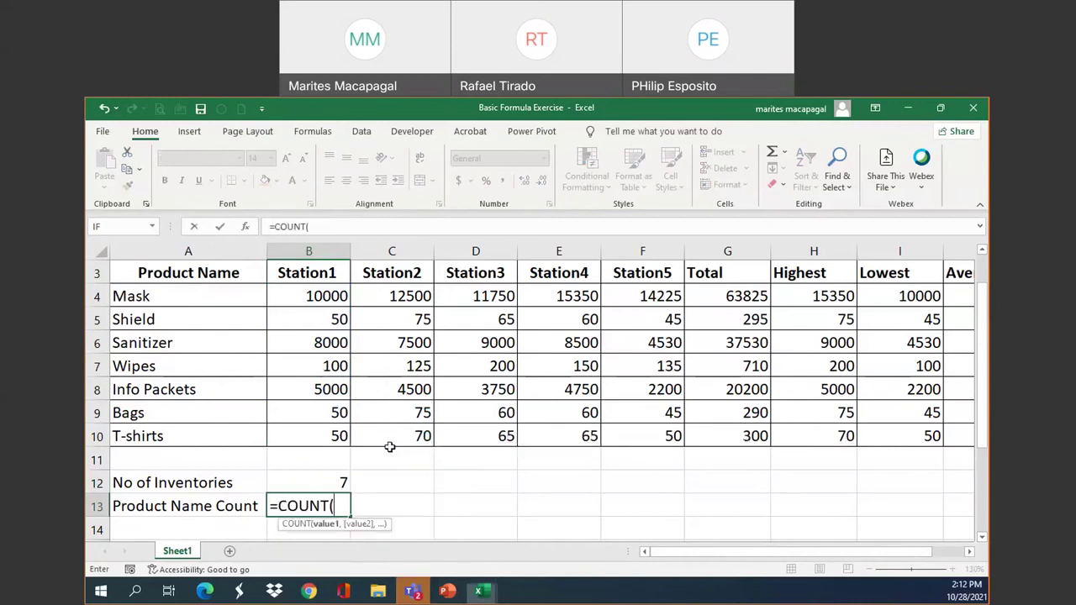
click(181, 299)
drag(181, 299, 176, 435)
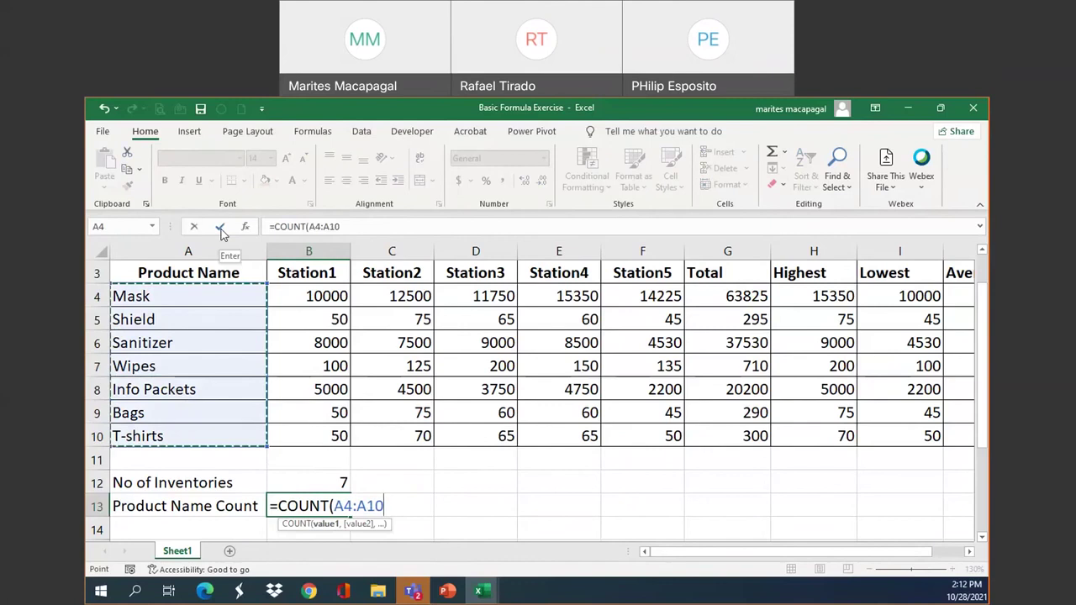
click(221, 228)
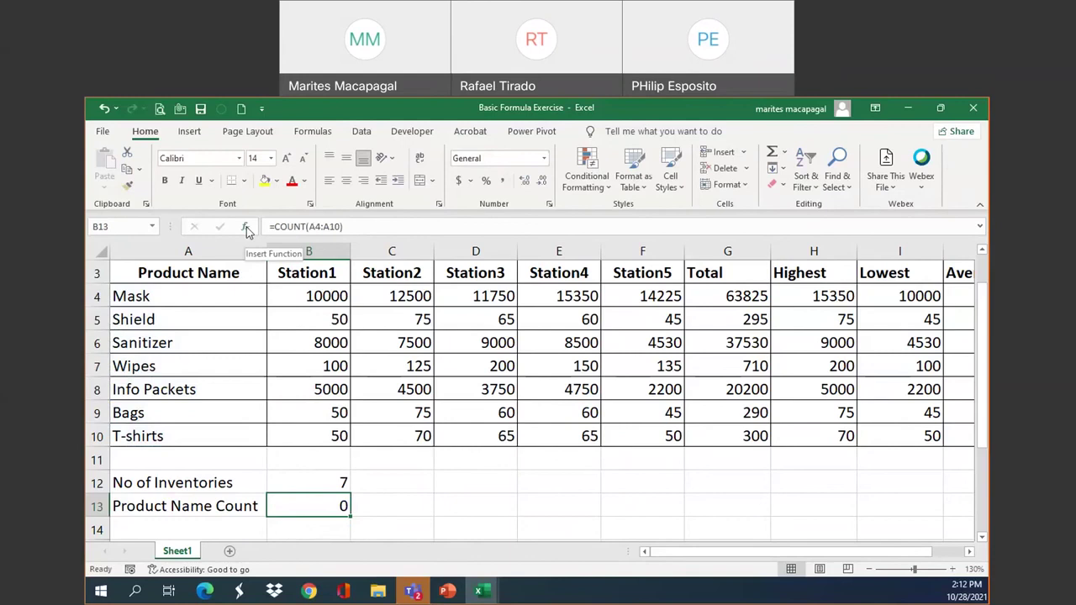
- Compare the formulas for No of Inventories and Product Name Count and examine the product names in A4:A10
click(323, 481)
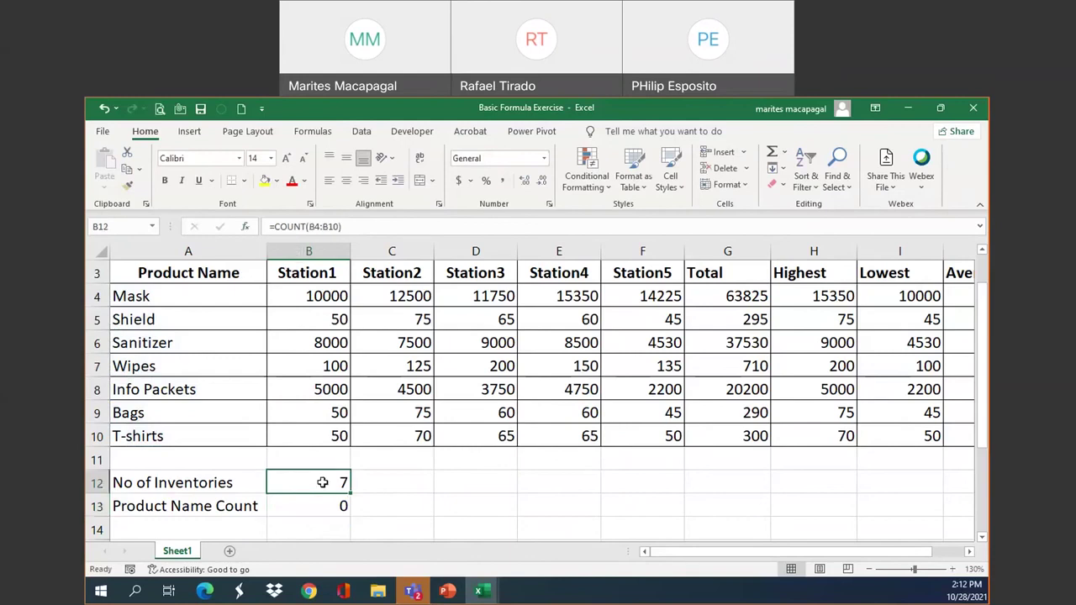
click(321, 511)
click(322, 482)
click(318, 504)
click(321, 481)
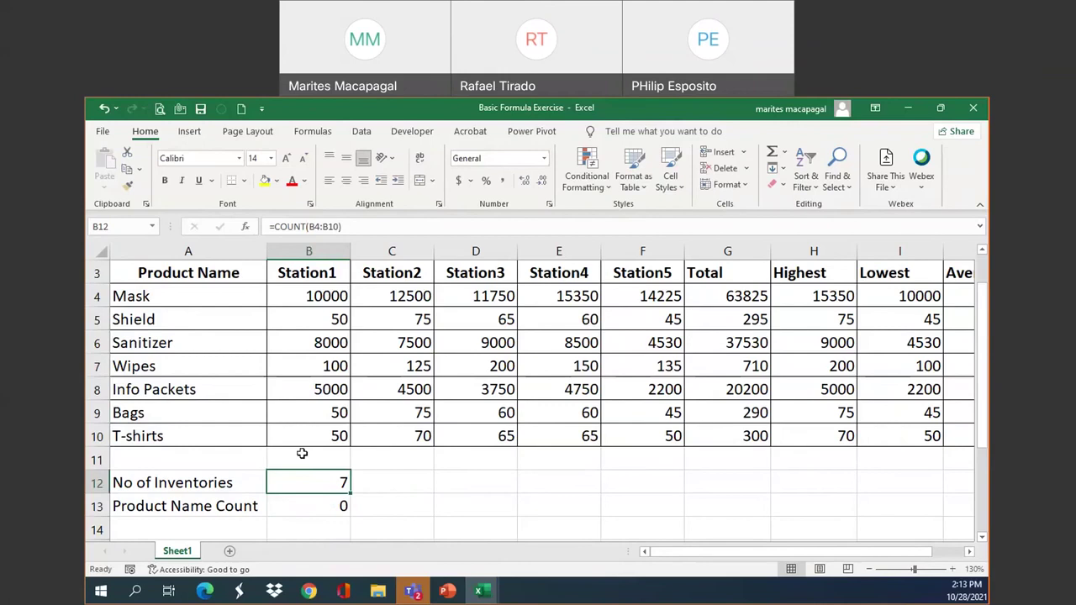
drag(164, 298, 154, 435)
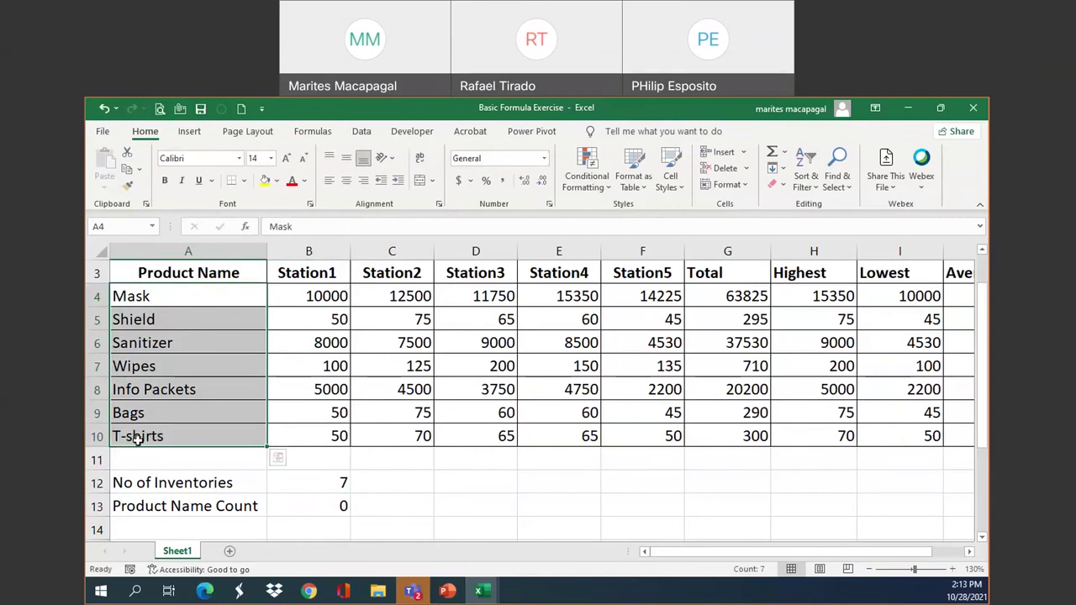
- Replace the Product Name Count formula in B13 with =COUNTA(A4:A10) and save the workbook
click(341, 506)
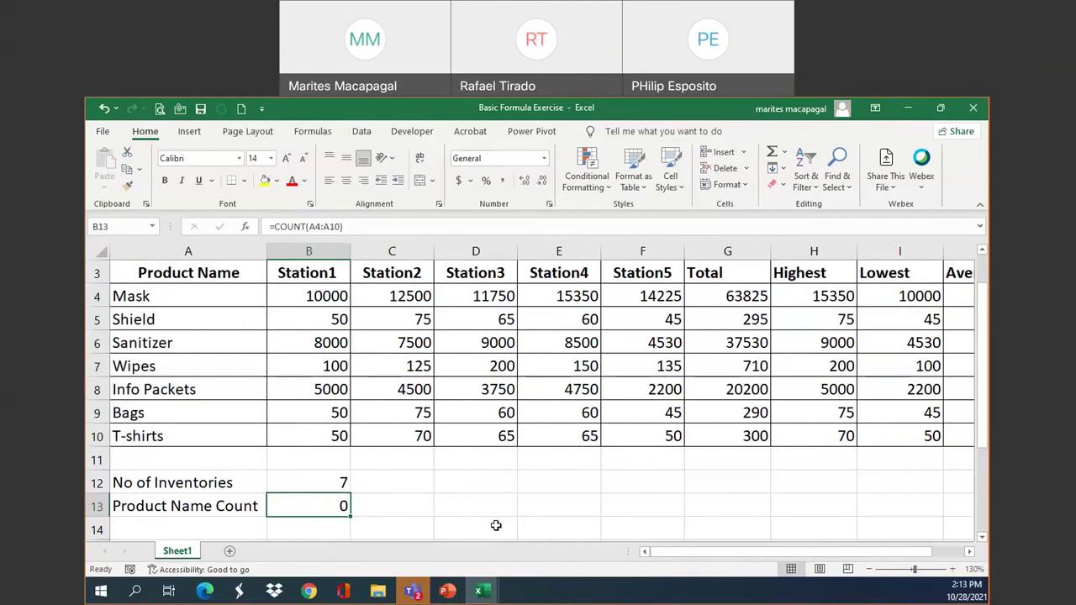
key(Delete)
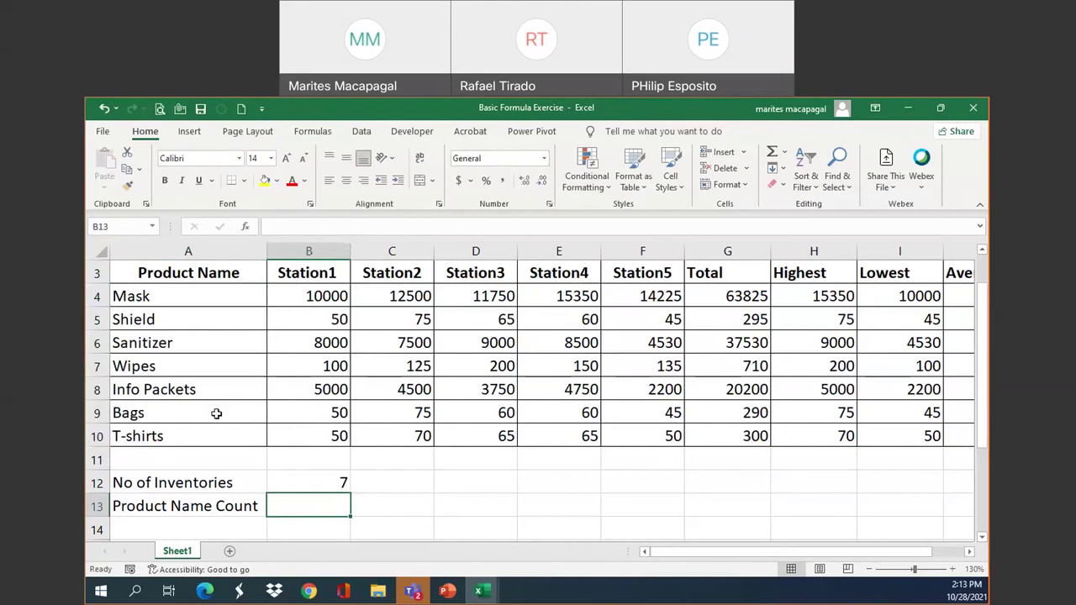
text(=cou)
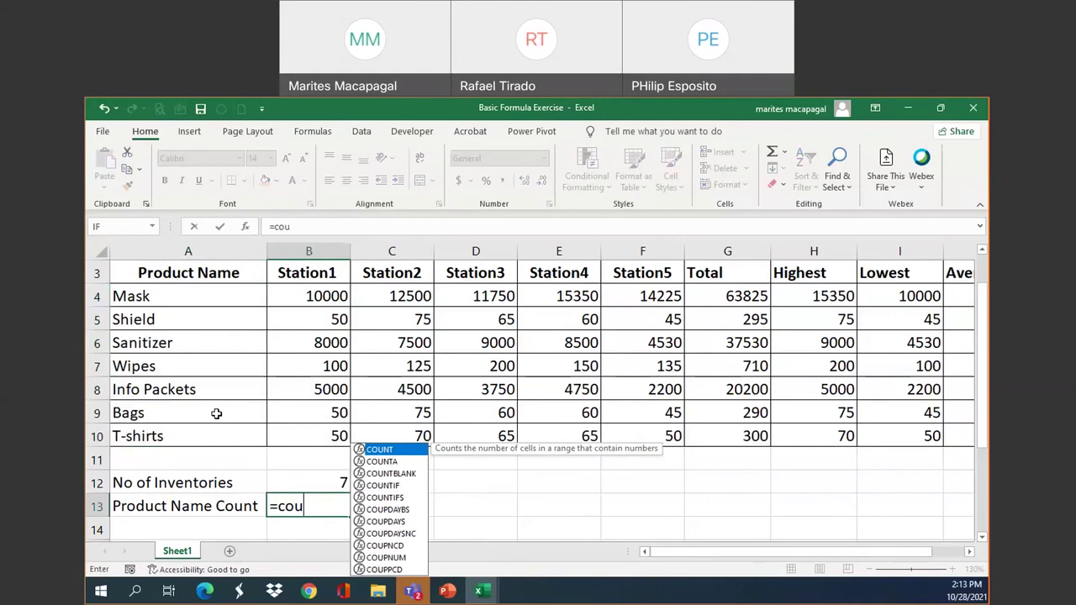
text(n)
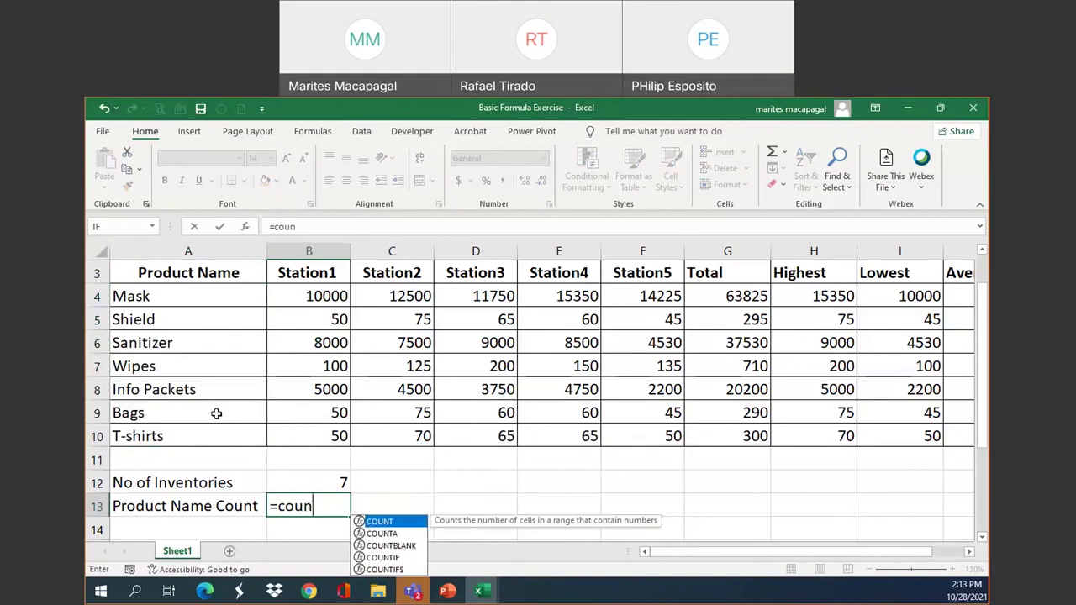
double_click(383, 534)
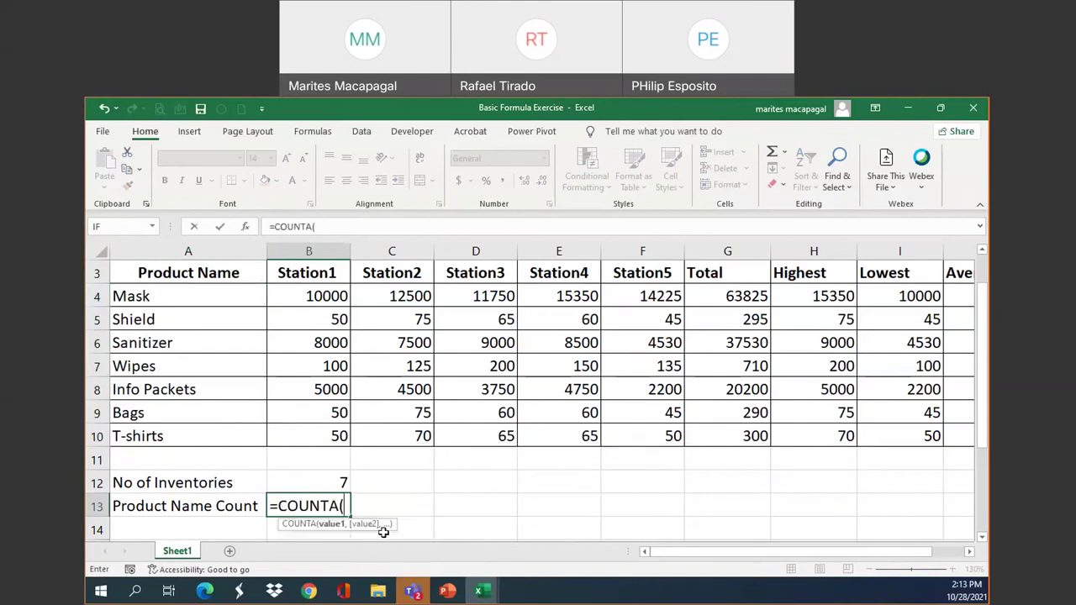
click(170, 295)
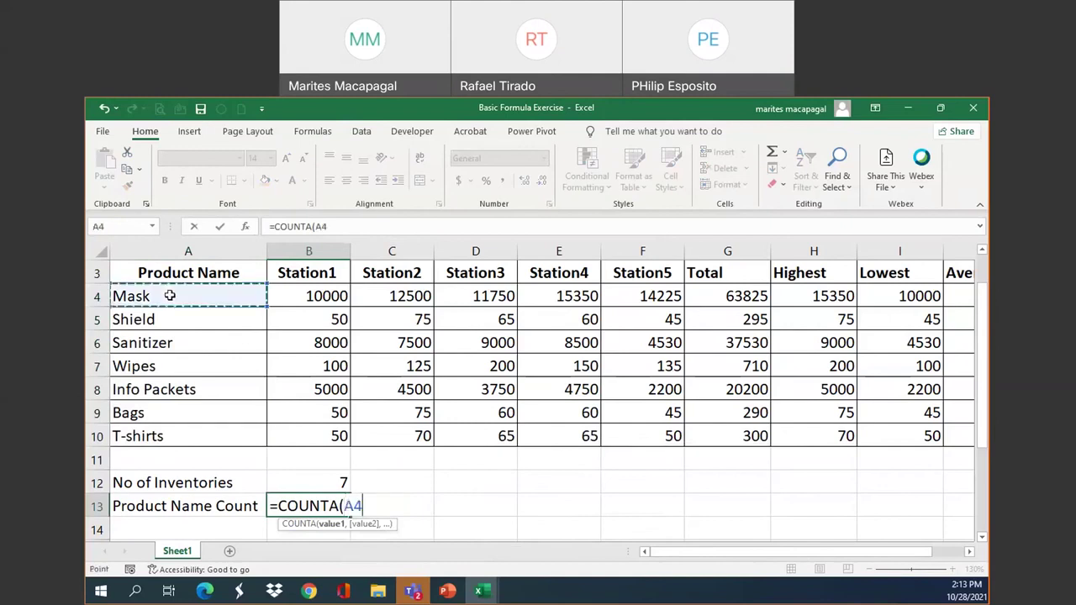
drag(170, 295, 159, 438)
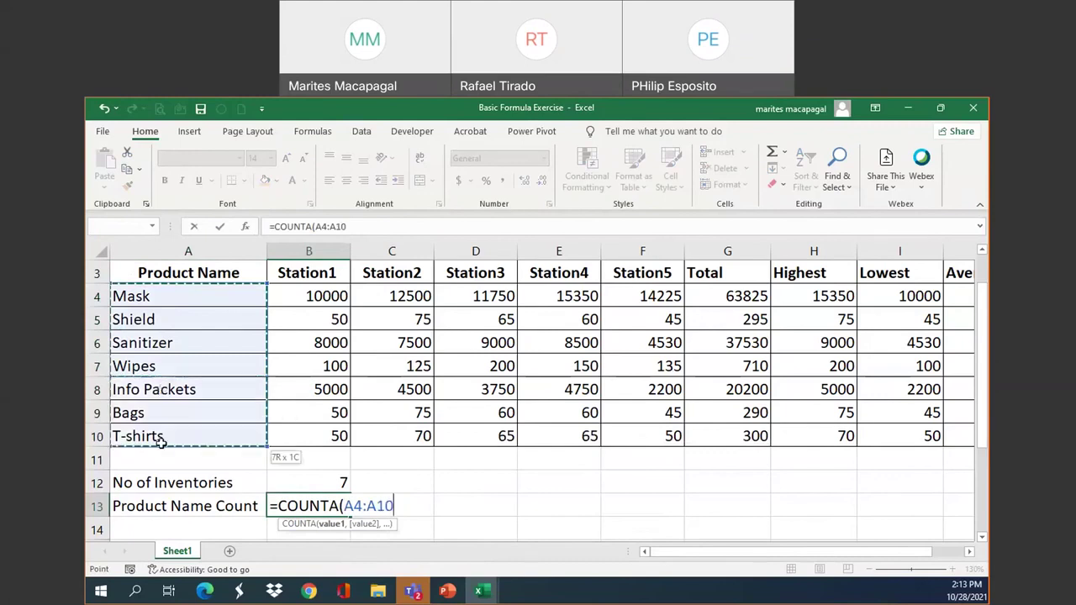
click(219, 230)
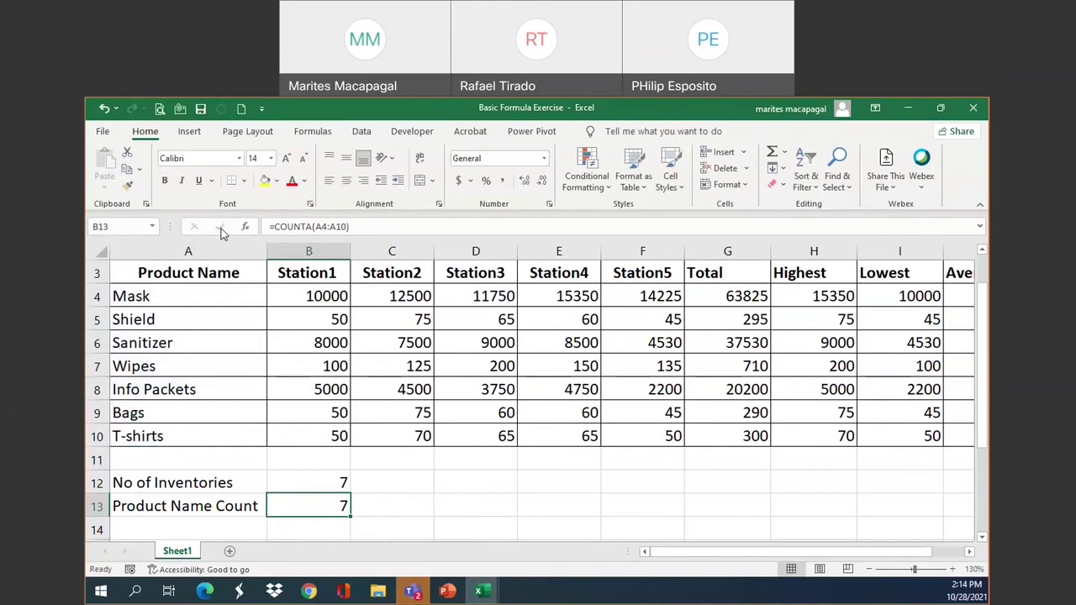
click(202, 110)
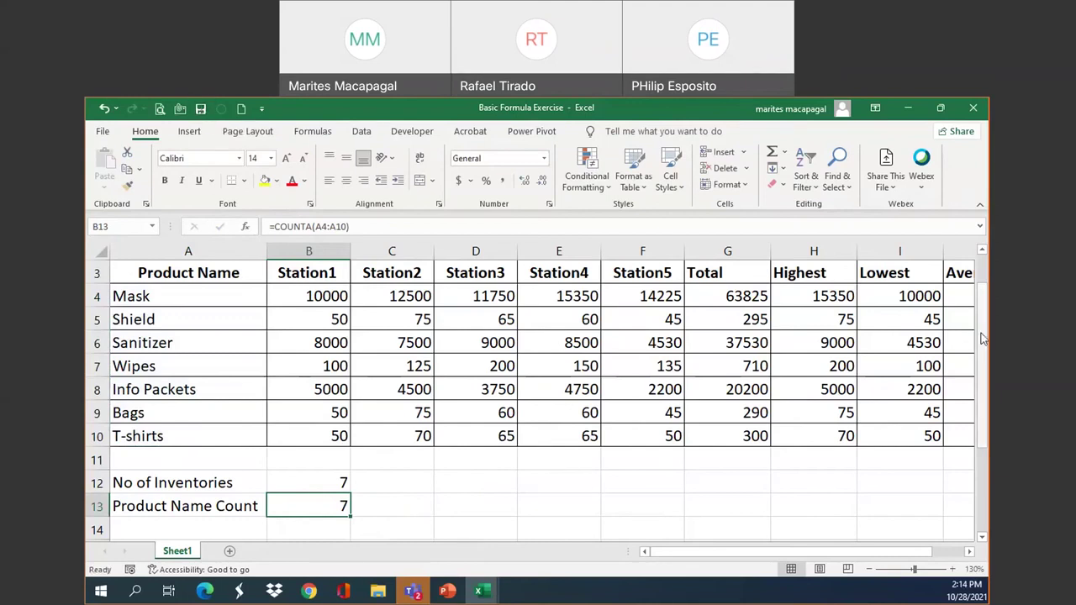
- Insert two blank sheet rows above the Shield row
scroll(983, 338, up, 1)
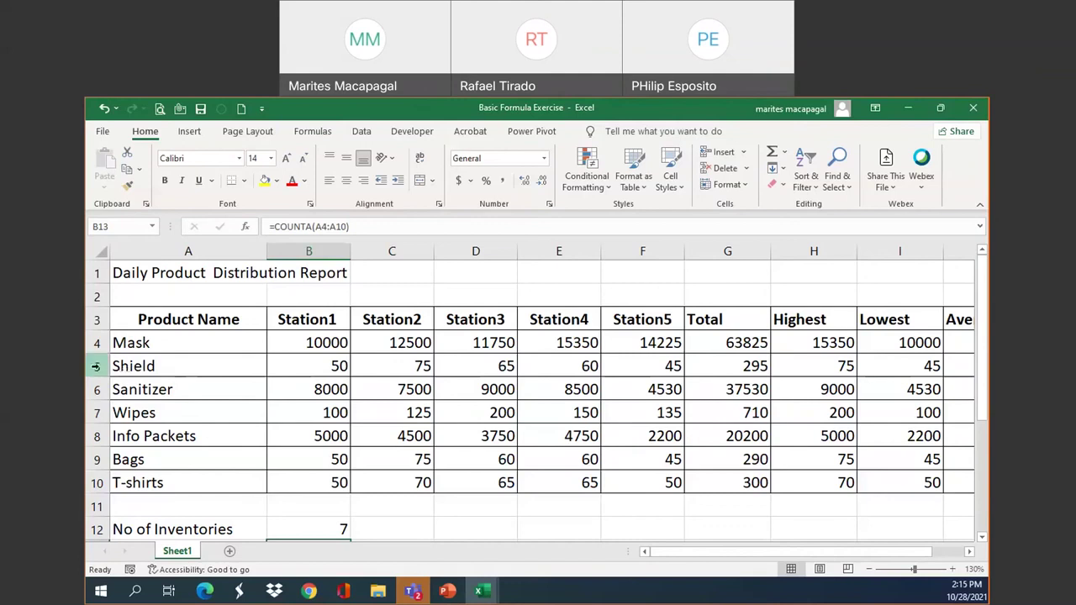
drag(95, 365, 98, 389)
right_click(100, 374)
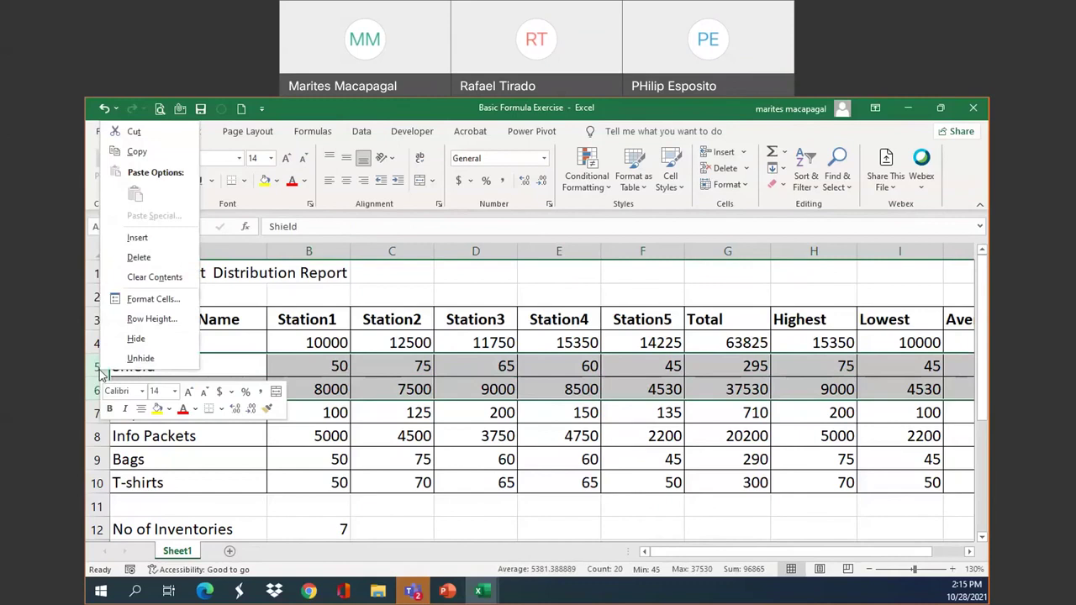
click(153, 240)
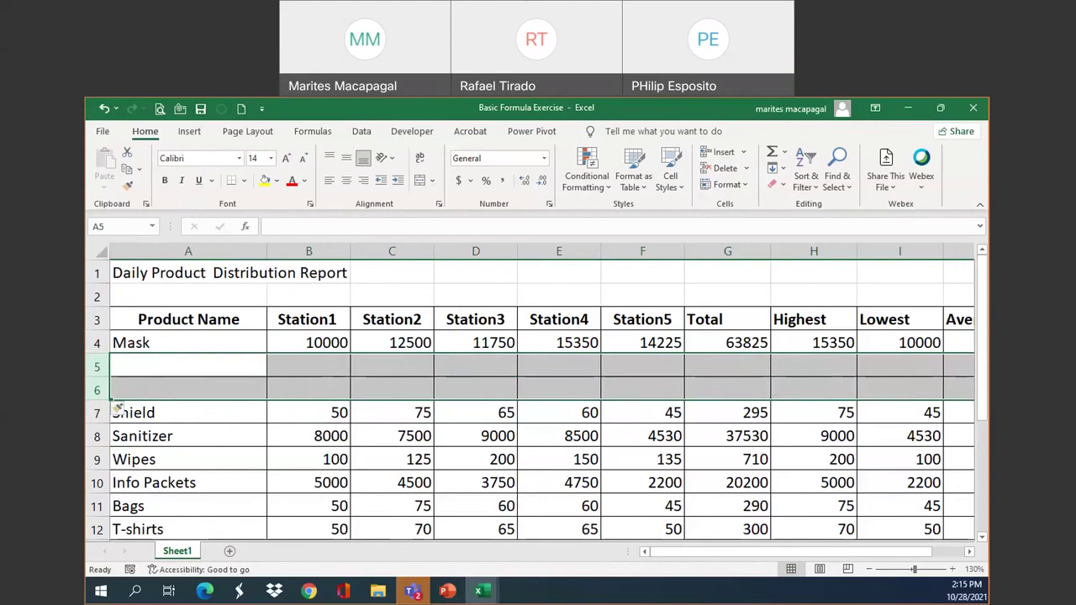
- Delete the two blank rows between Mask and Shield and clear the row selection
right_click(99, 374)
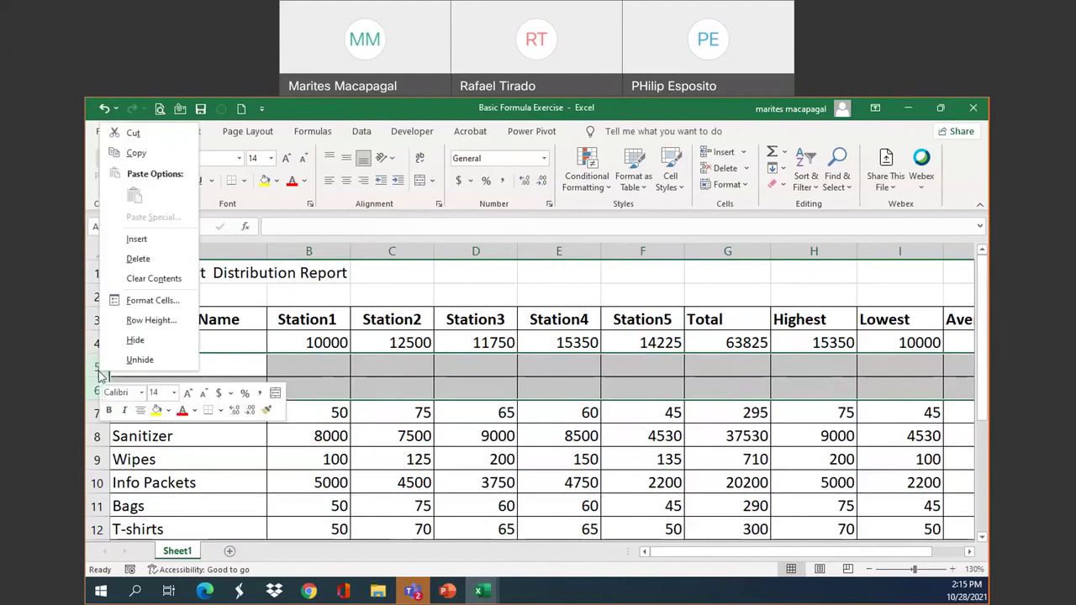
click(138, 258)
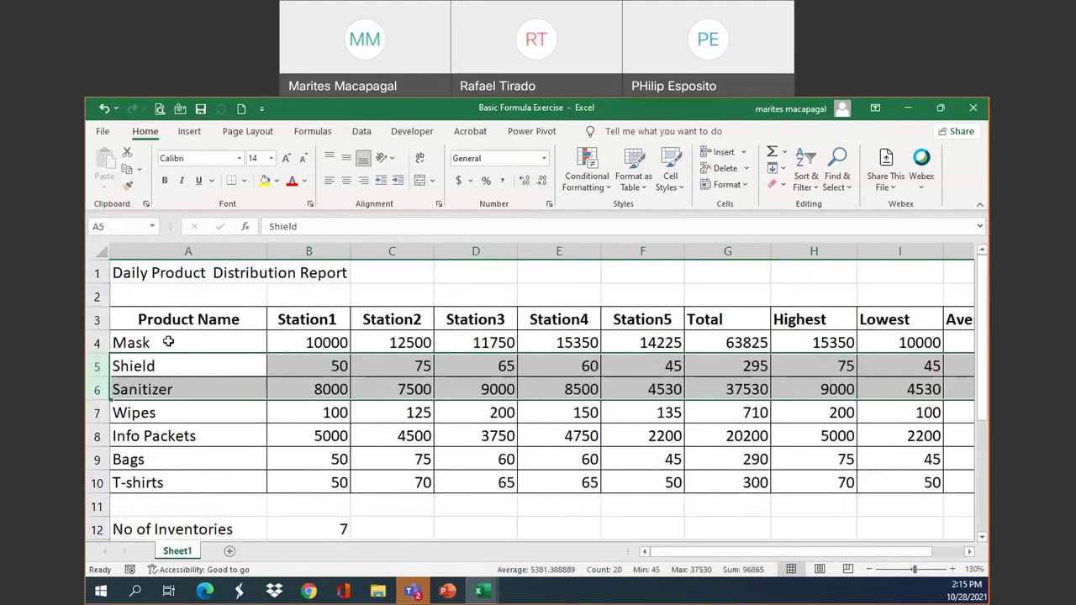
click(201, 385)
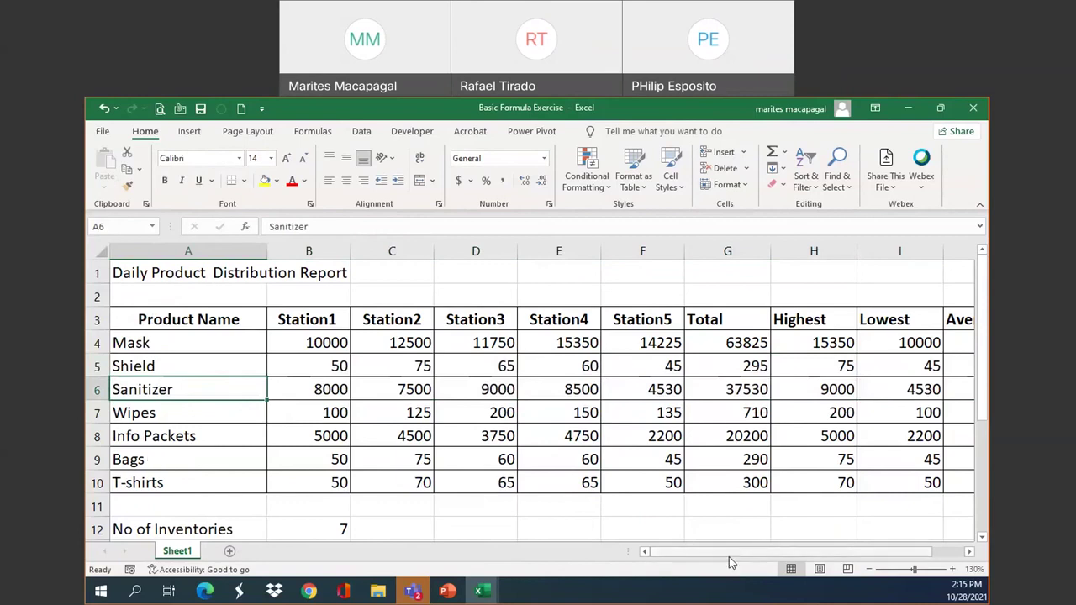
- Insert two rows of blank cells across A9:J10 above Bags, shifting the existing cells down
drag(736, 553, 768, 552)
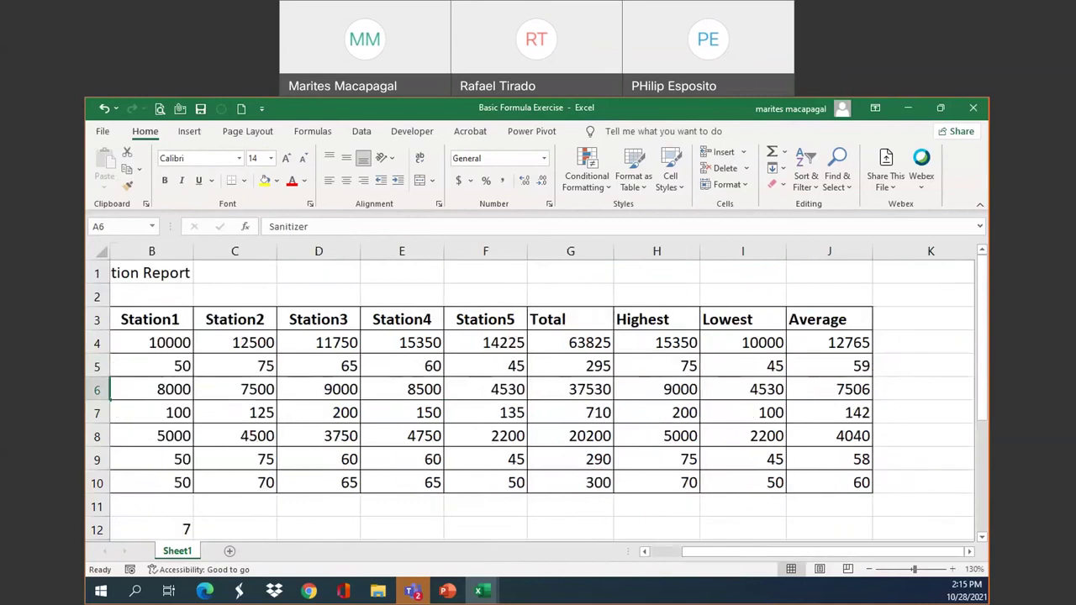
drag(753, 553, 719, 553)
drag(128, 459, 905, 475)
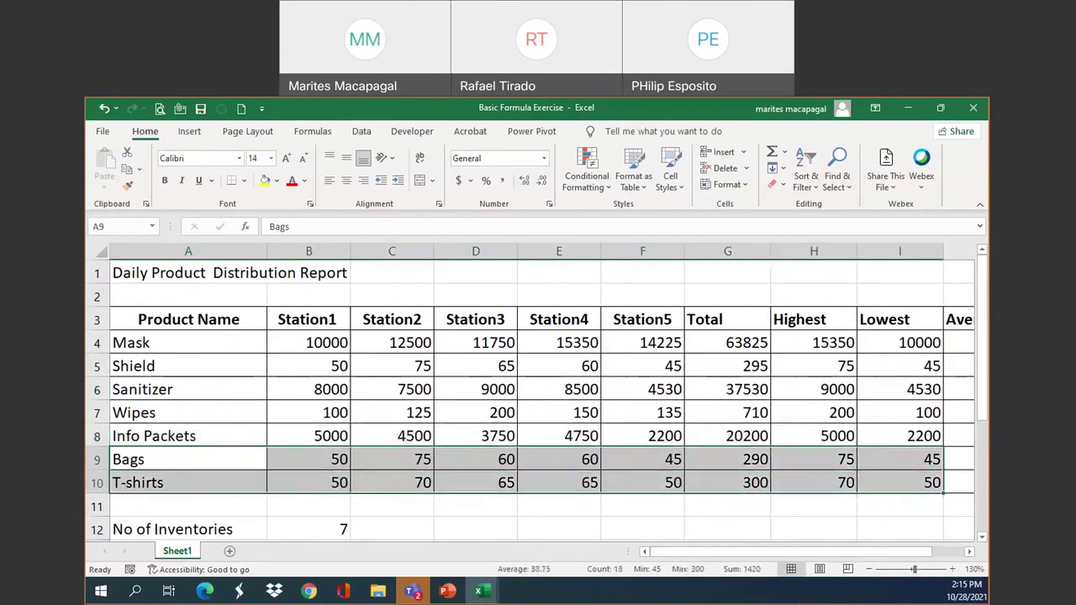
click(206, 464)
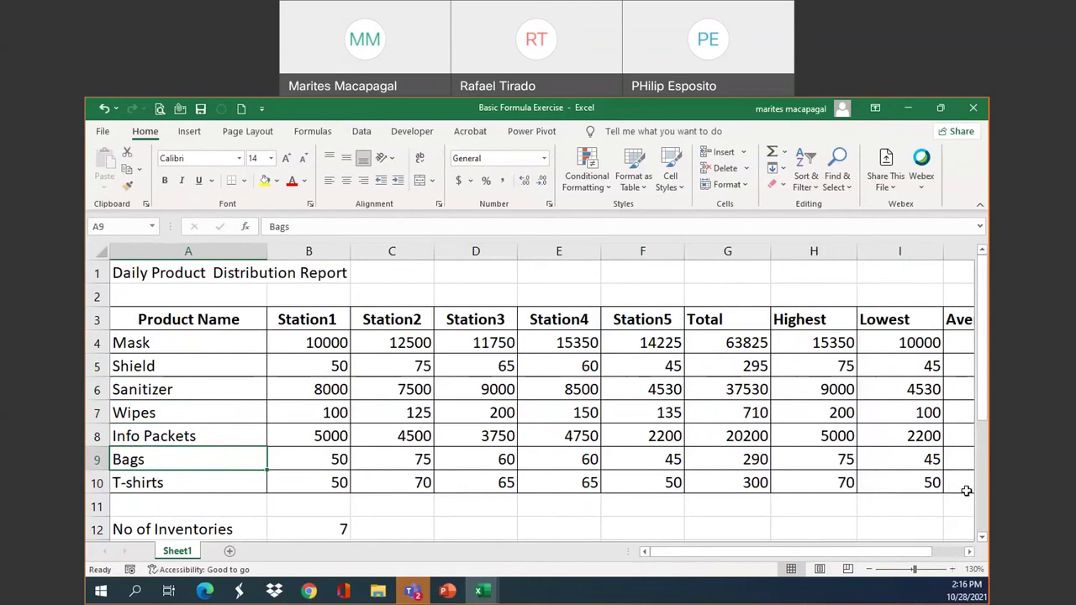
shift+click(964, 484)
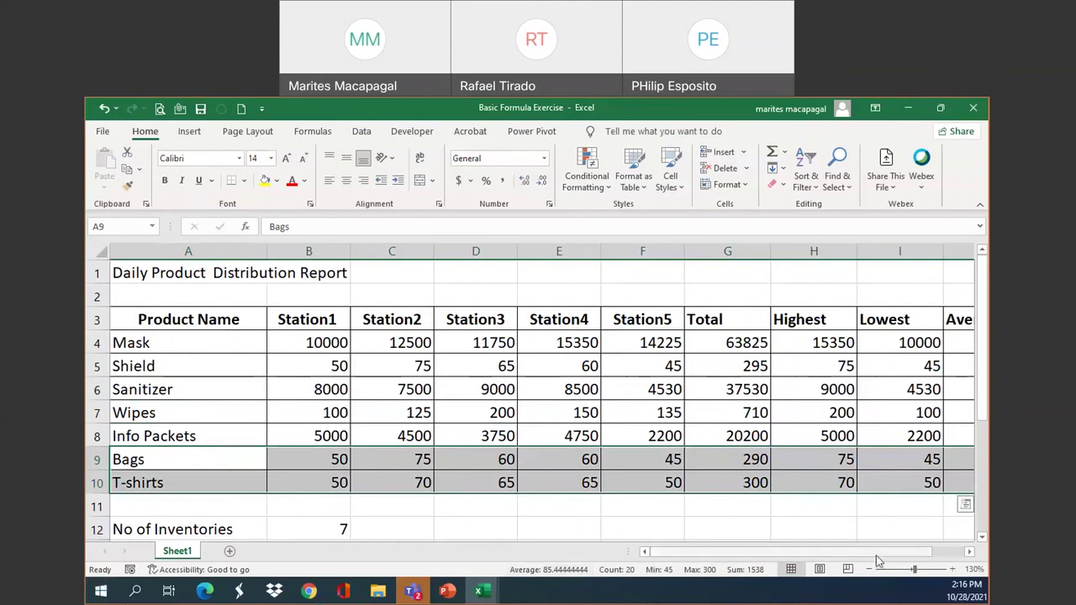
scroll(874, 555, right, 2)
scroll(889, 561, left, 2)
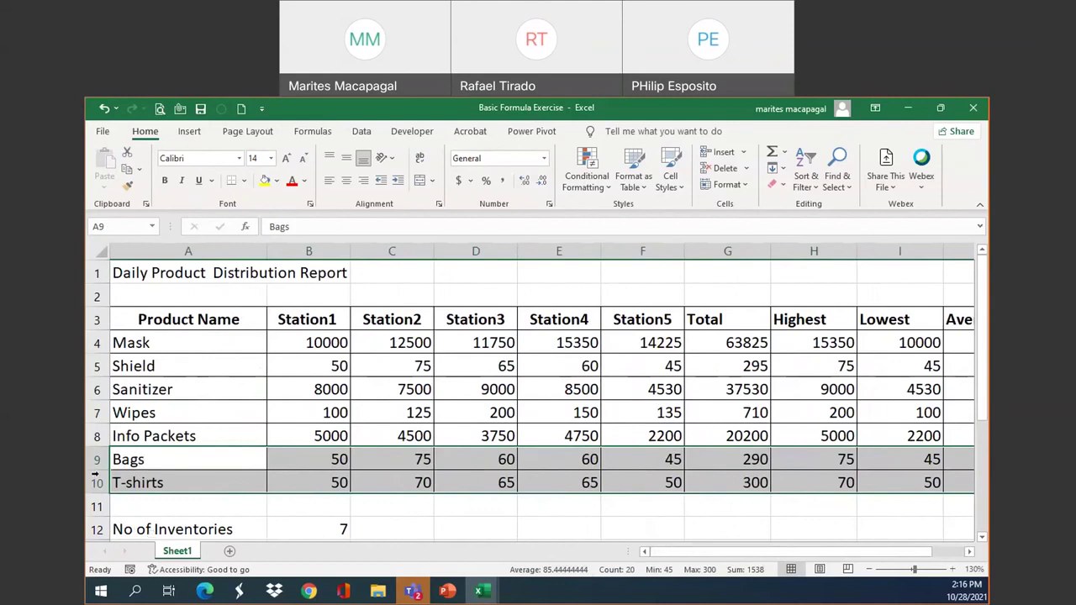
right_click(147, 461)
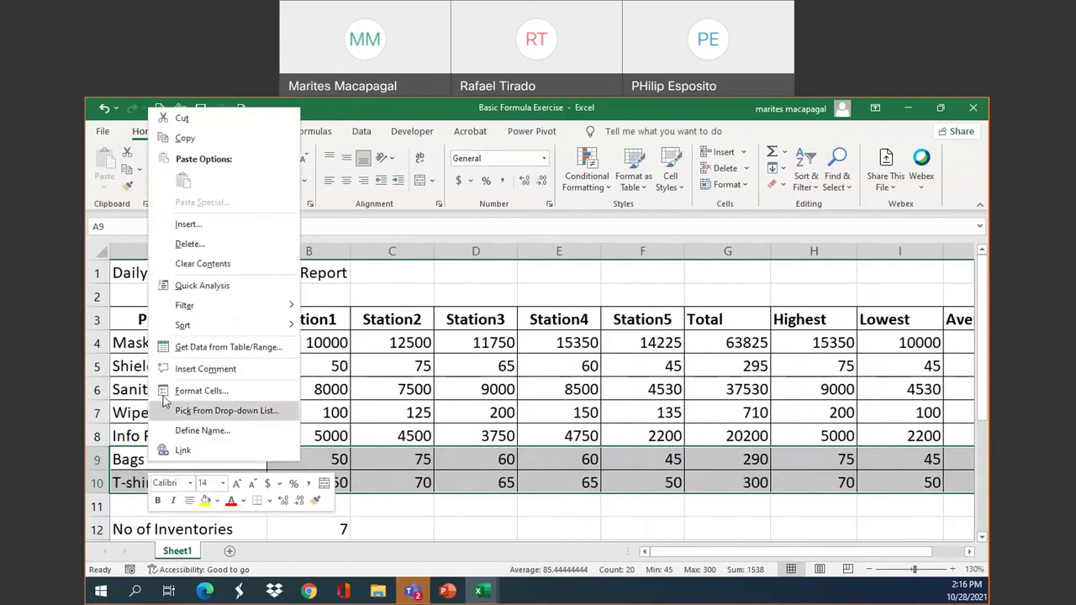
click(200, 227)
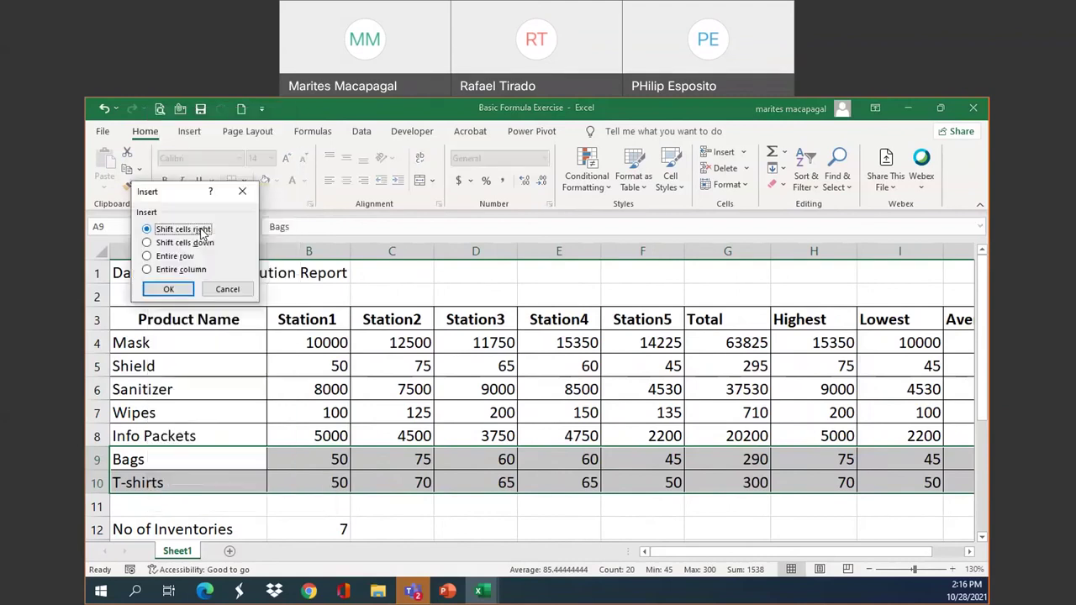
drag(187, 198, 260, 306)
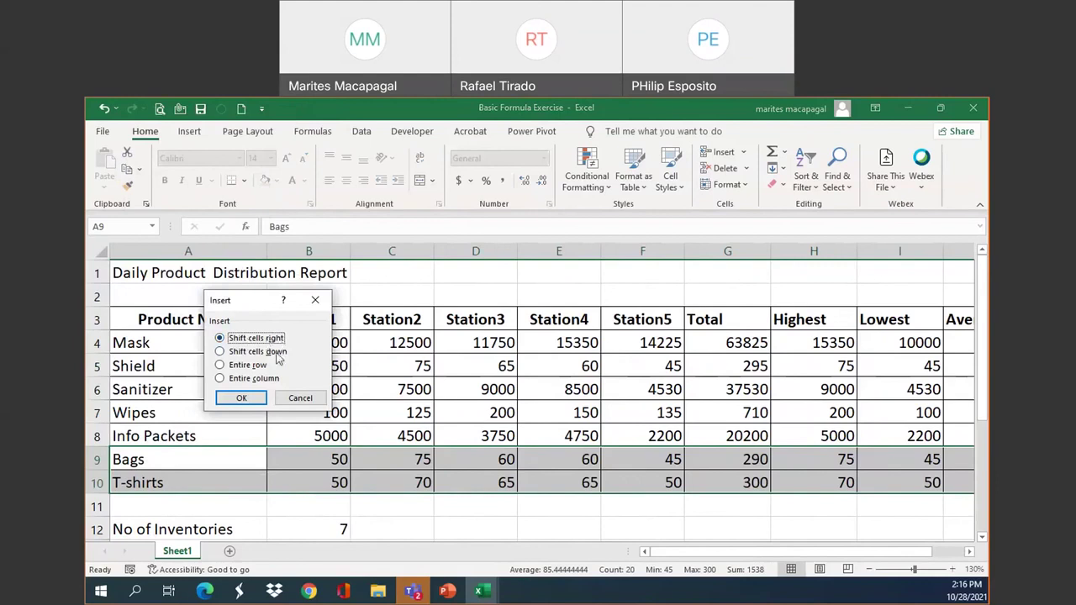
click(221, 352)
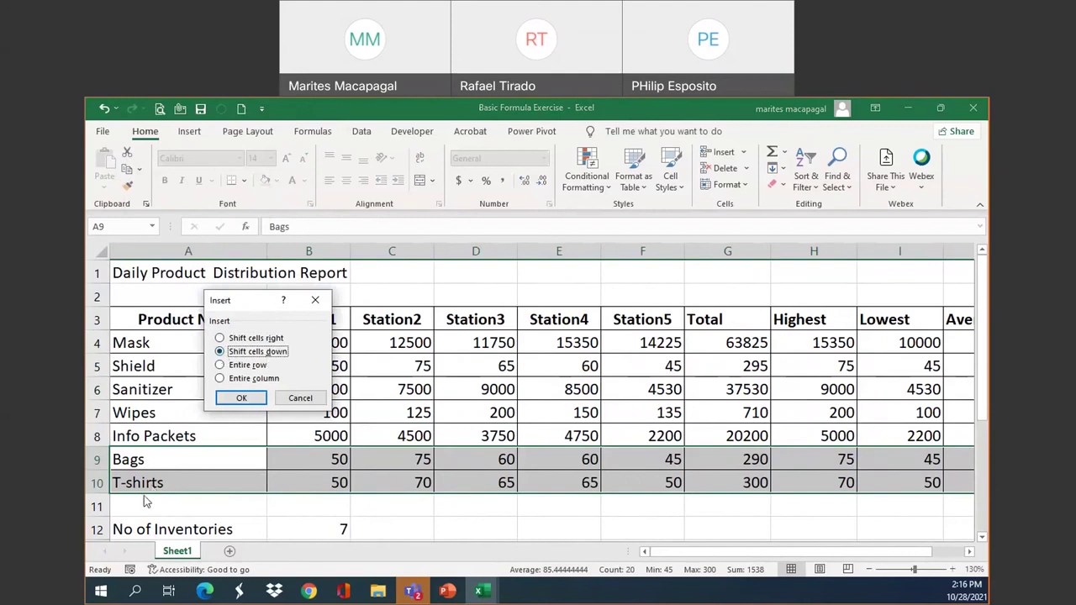
click(250, 405)
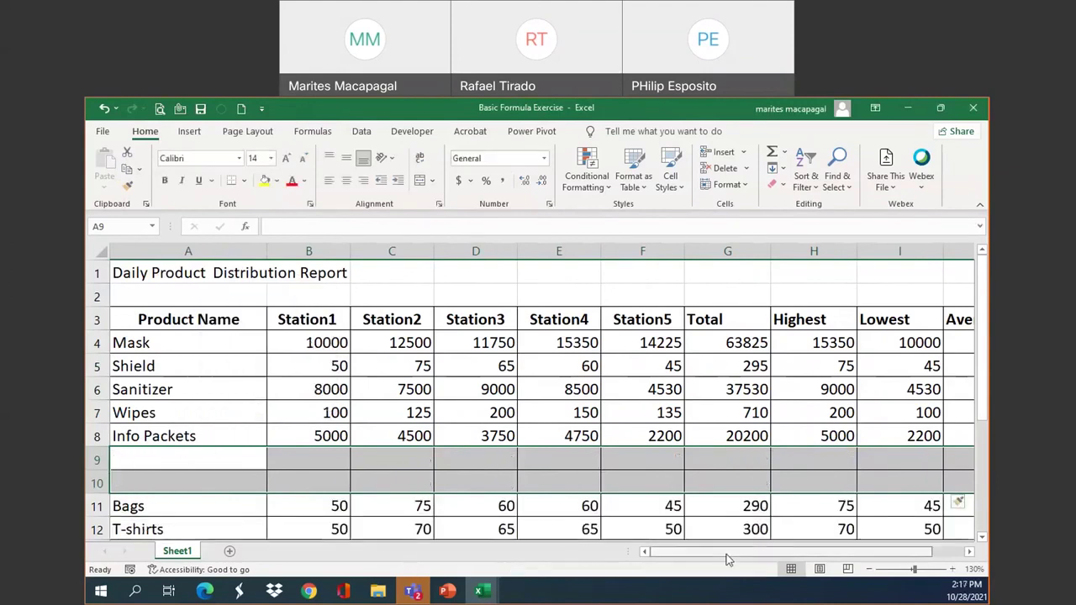
drag(728, 560, 643, 555)
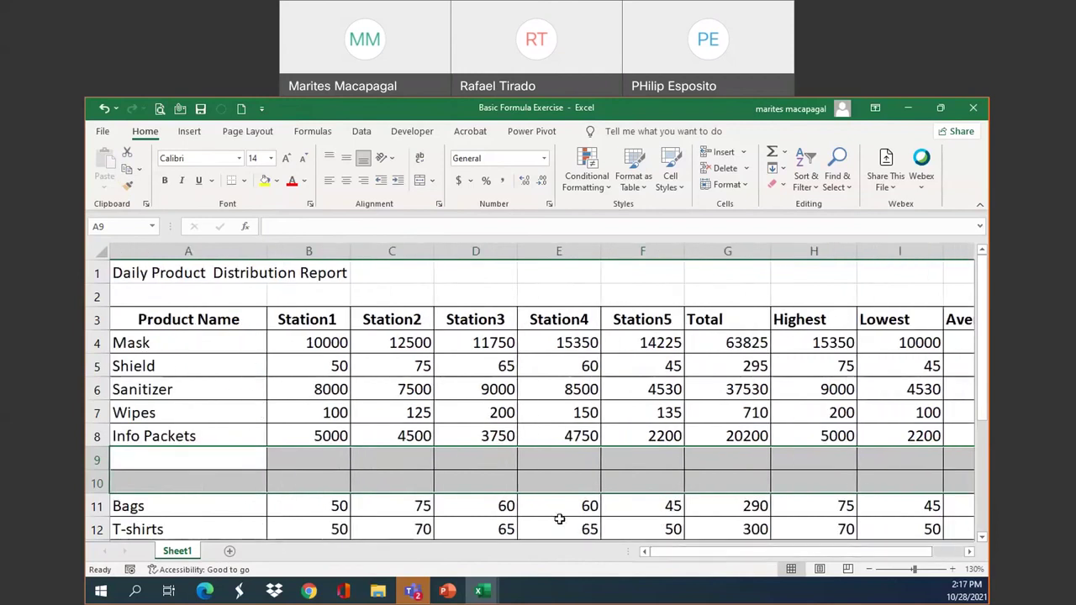
- Delete the blank cells A9:J10 above Bags, shifting the remaining cells up, and clear the selection
right_click(159, 461)
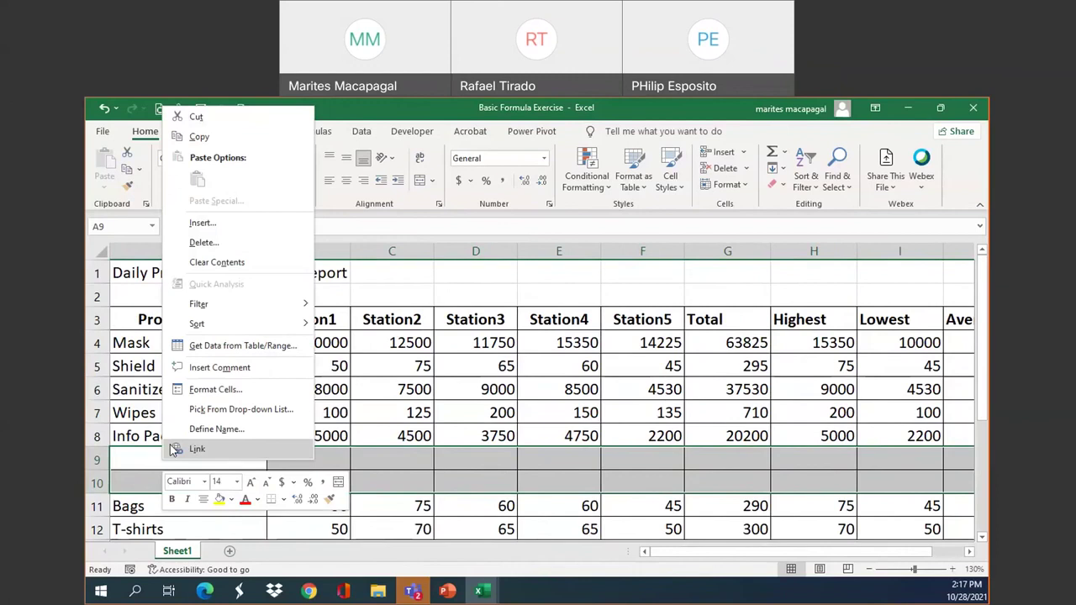
click(203, 242)
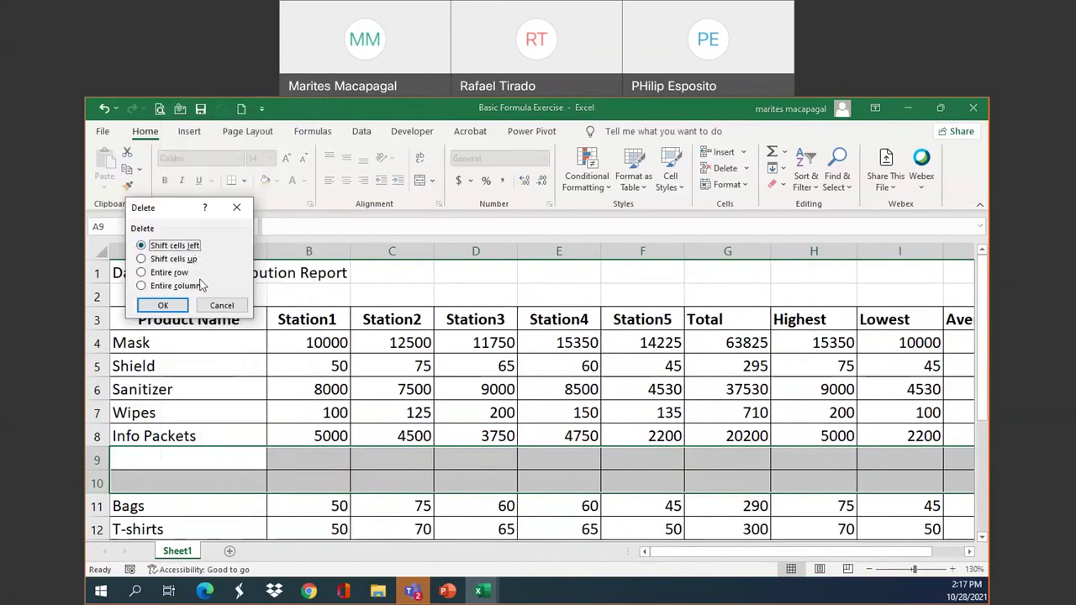
click(140, 260)
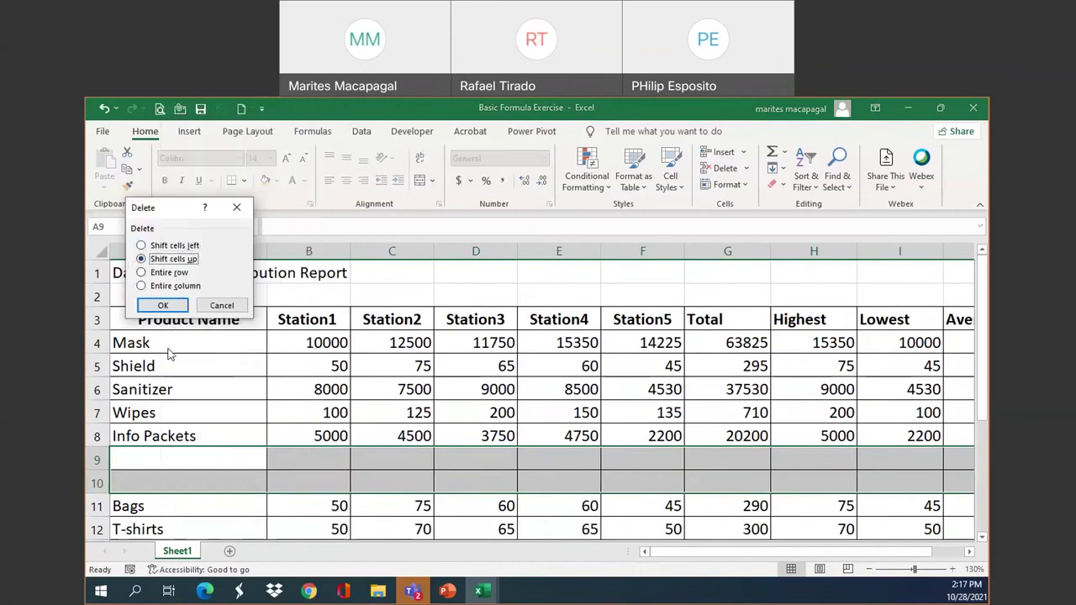
click(166, 307)
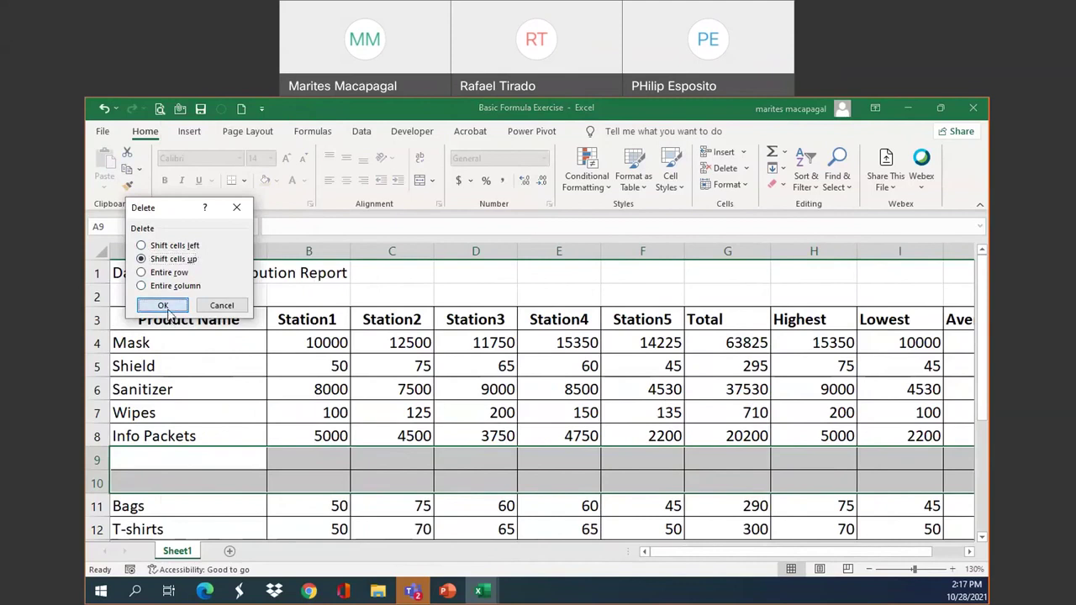
click(234, 498)
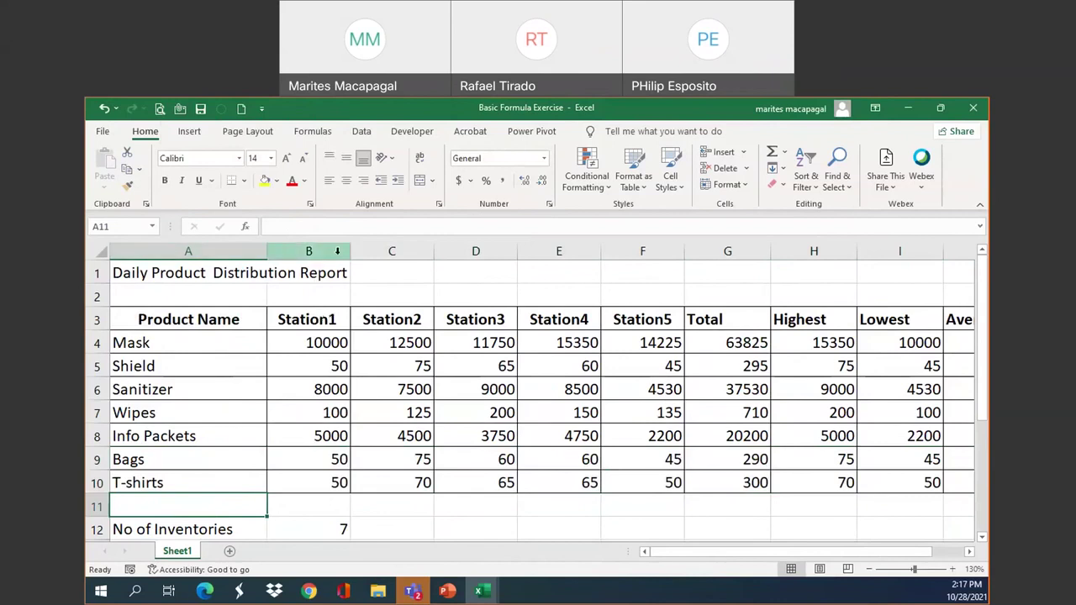
click(324, 248)
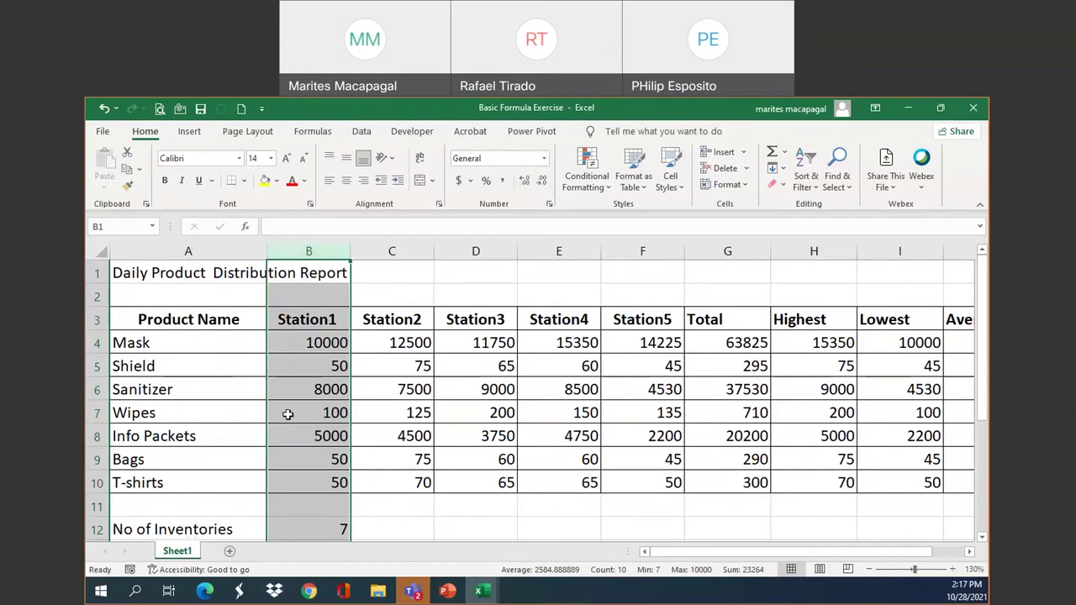
click(310, 317)
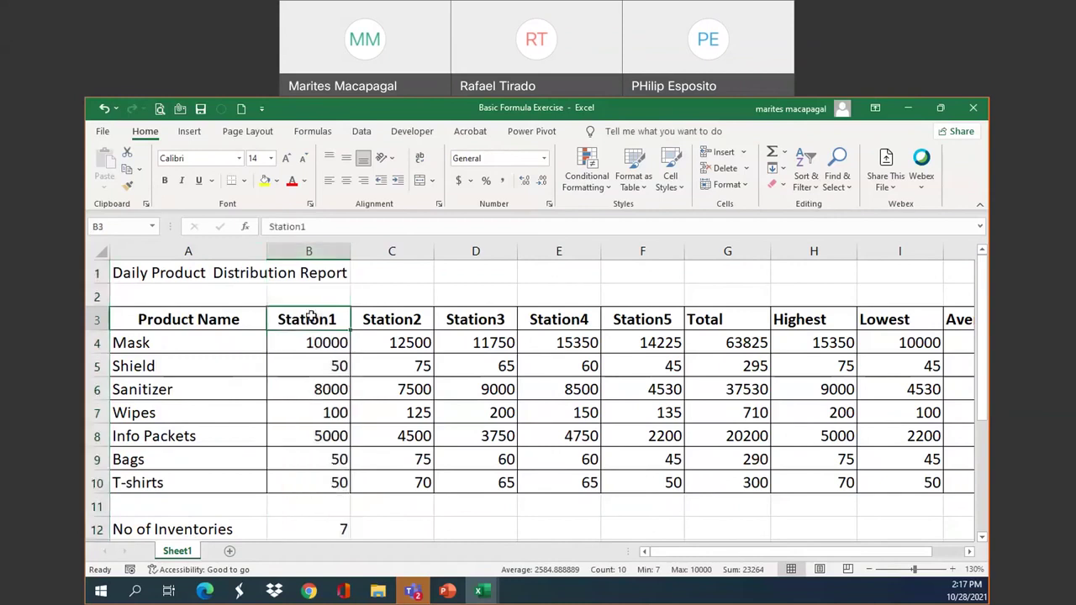
drag(312, 341, 308, 482)
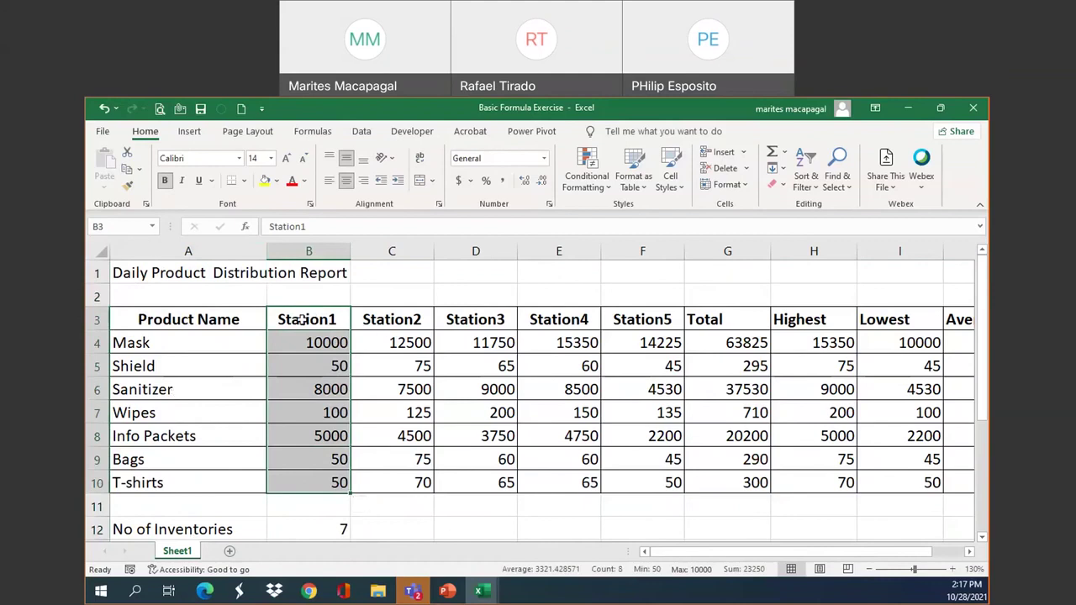
drag(307, 459, 294, 482)
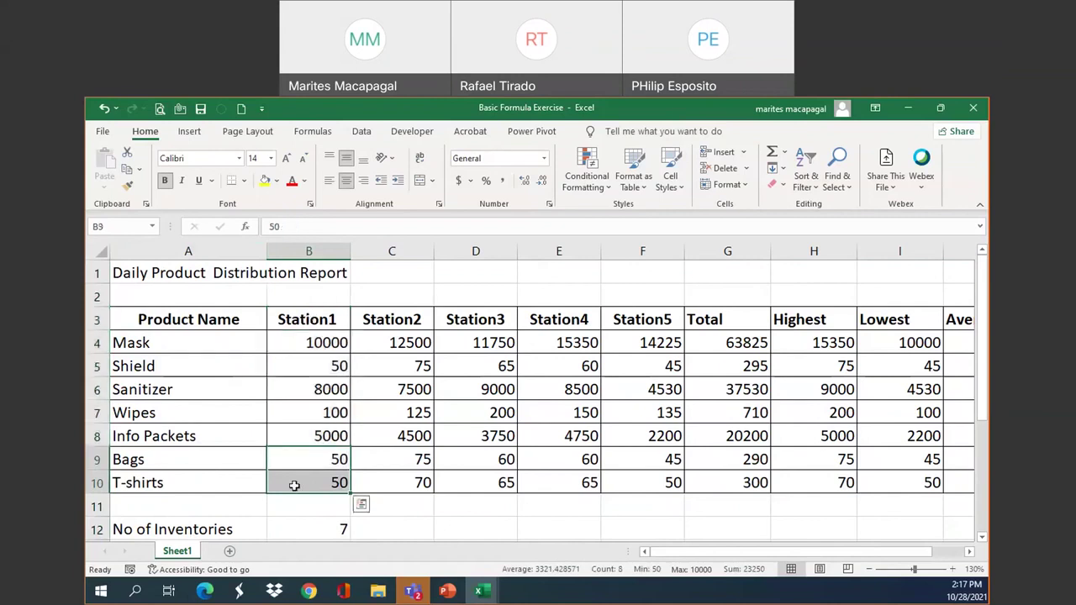
click(312, 316)
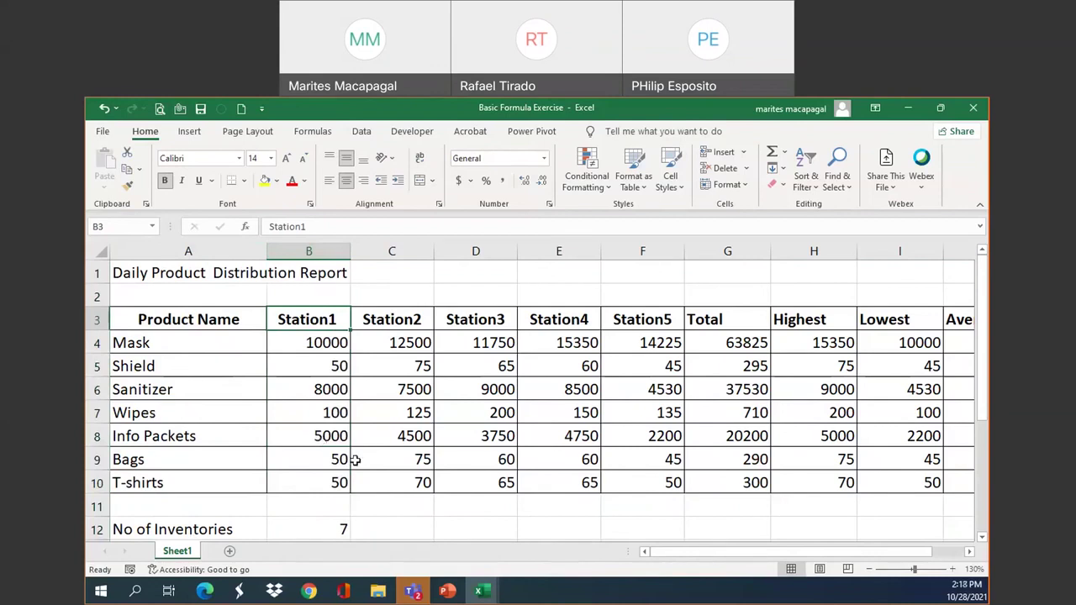
click(253, 415)
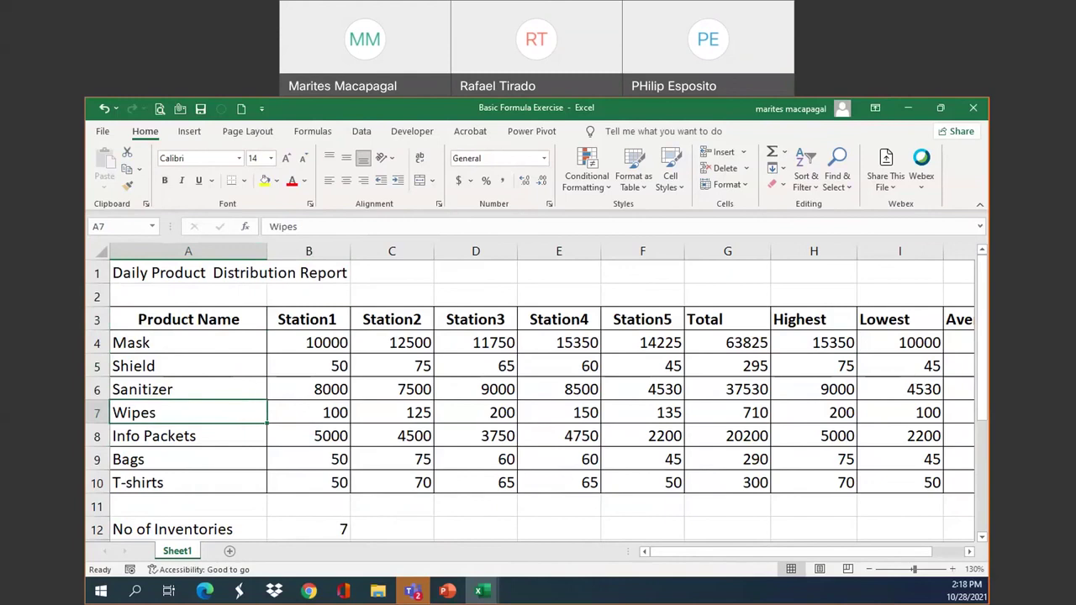
- Narrow column A to just fit the product names, leaving the Product Name header cut off
drag(267, 250, 205, 250)
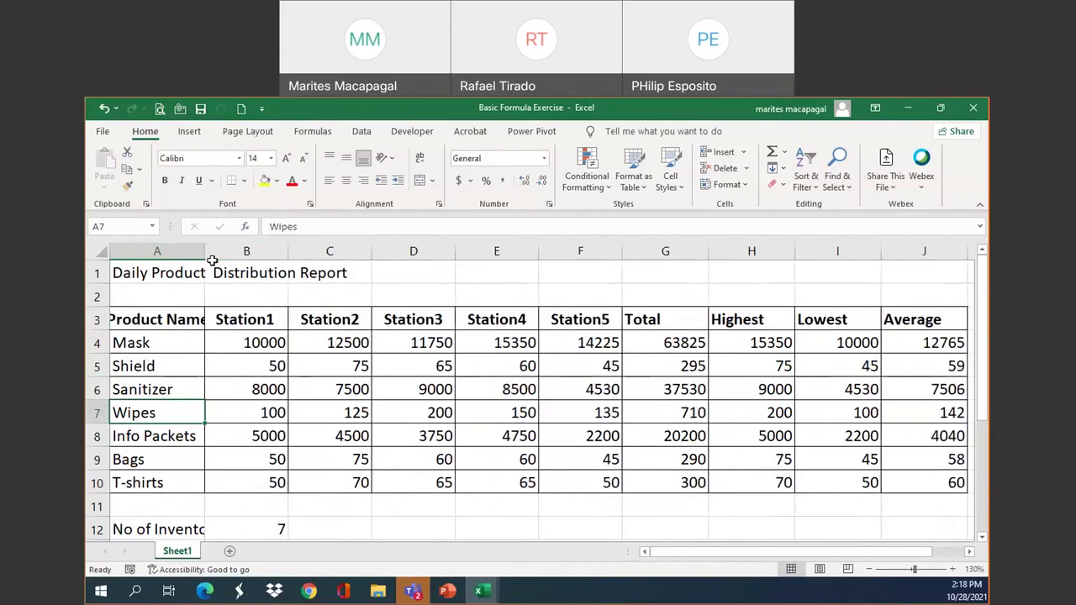
click(168, 319)
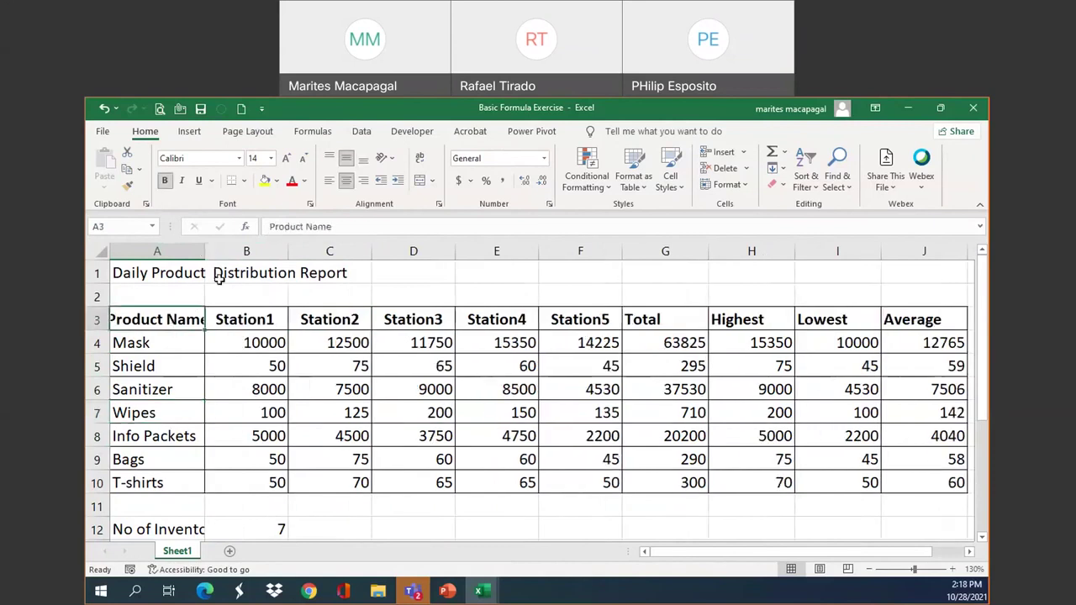
drag(203, 250, 198, 251)
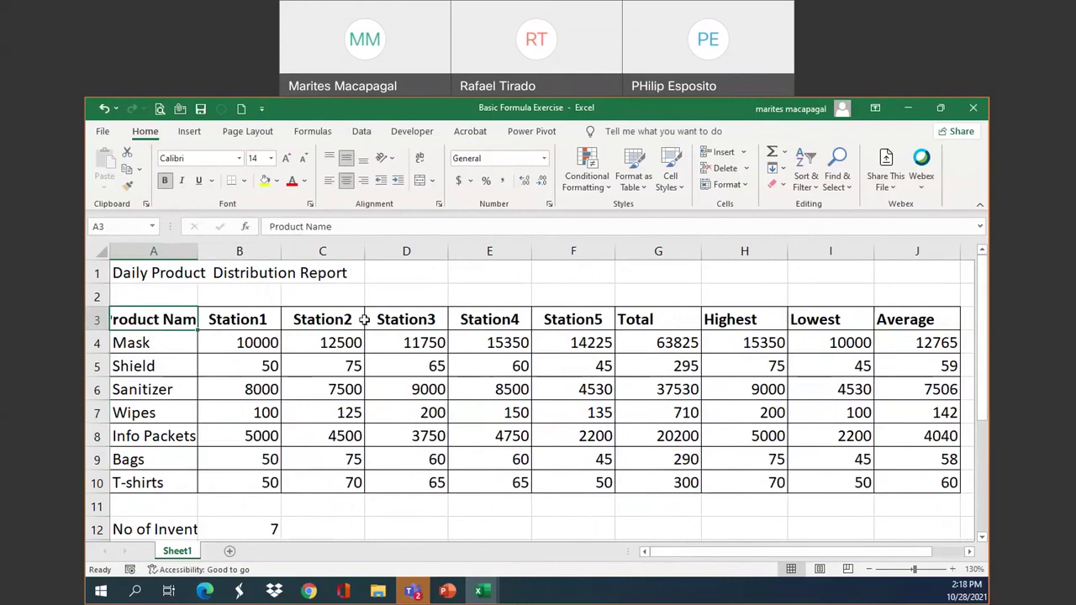
- Narrow the Station1 to Station5 columns, B through F, to fit closely around their headers
drag(281, 253, 271, 252)
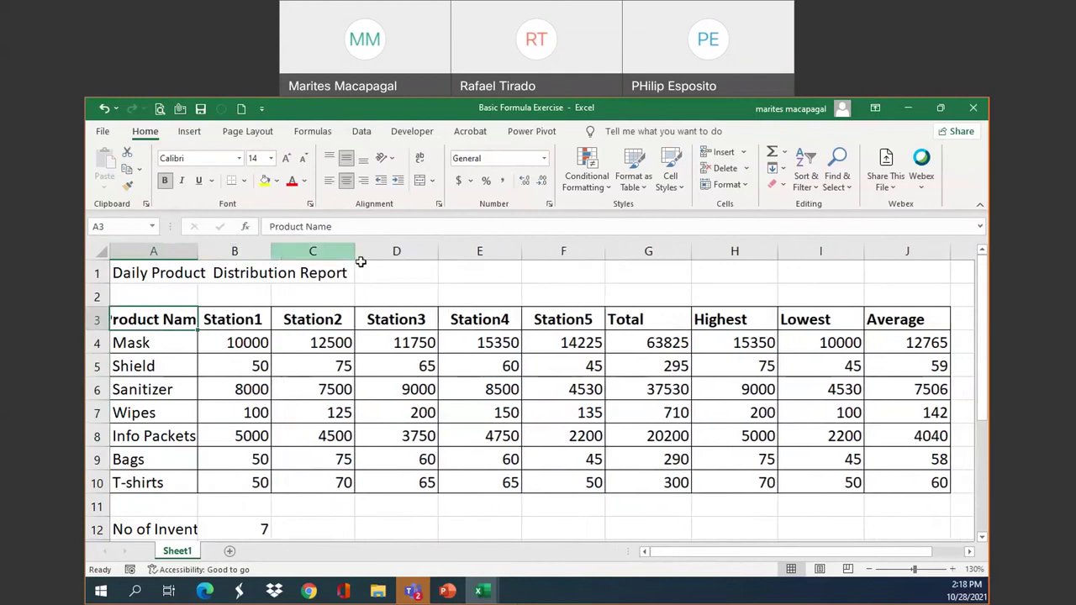
drag(353, 250, 341, 251)
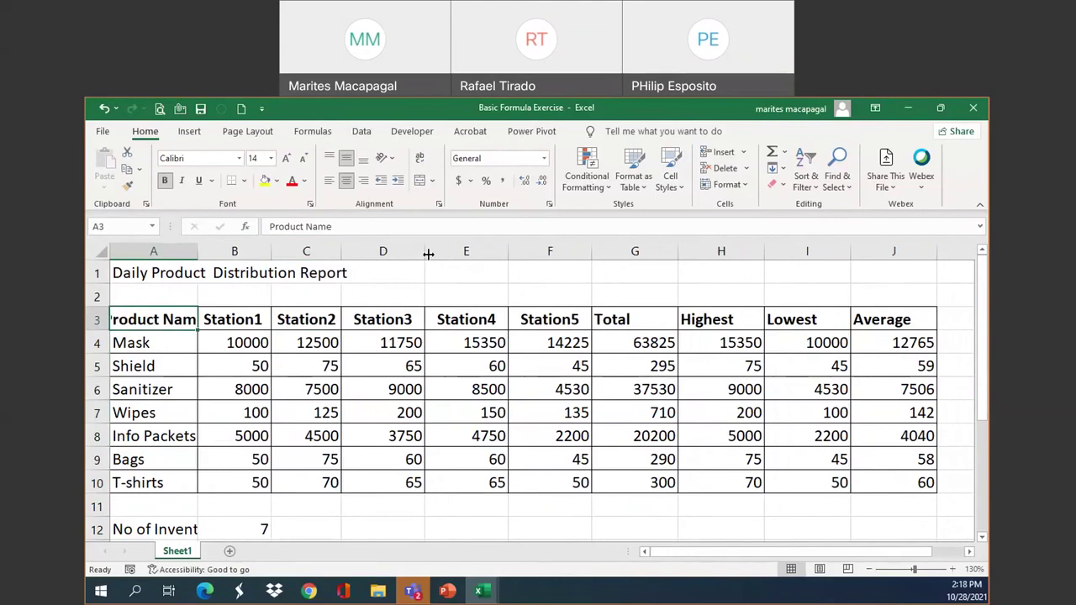
drag(425, 251, 412, 251)
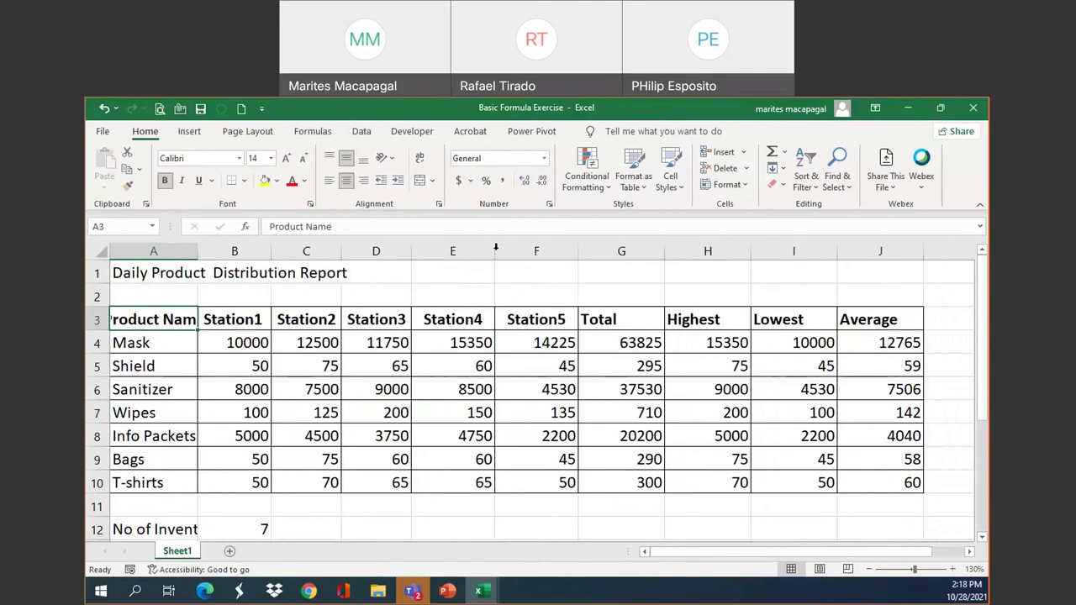
drag(496, 251, 483, 250)
drag(568, 250, 553, 251)
- AutoFit the widths of the Total, Highest, Lowest and Average columns, G through J
double_click(636, 250)
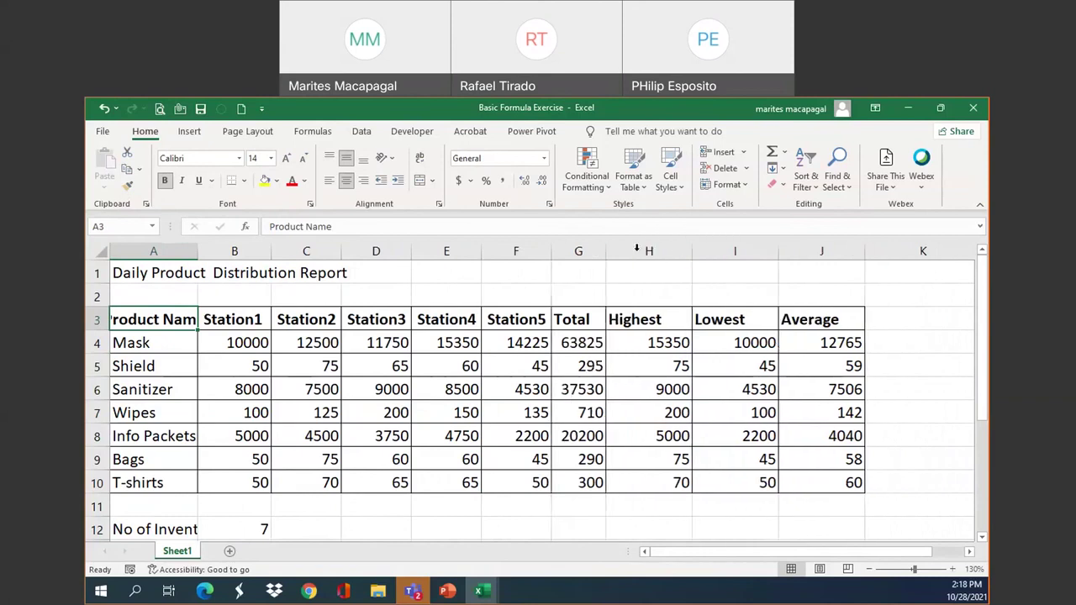
double_click(690, 251)
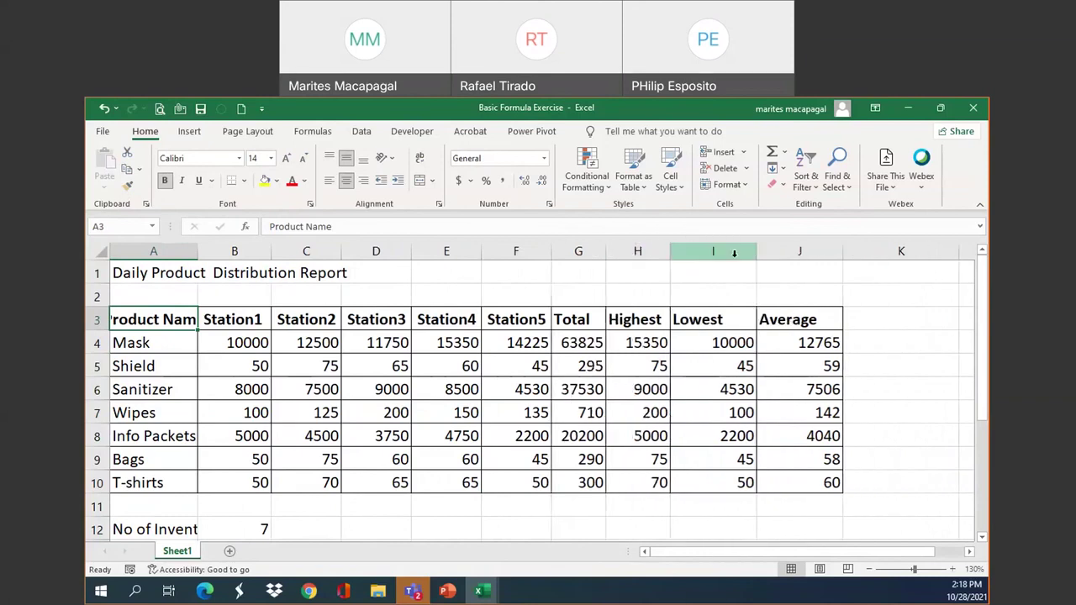
double_click(757, 250)
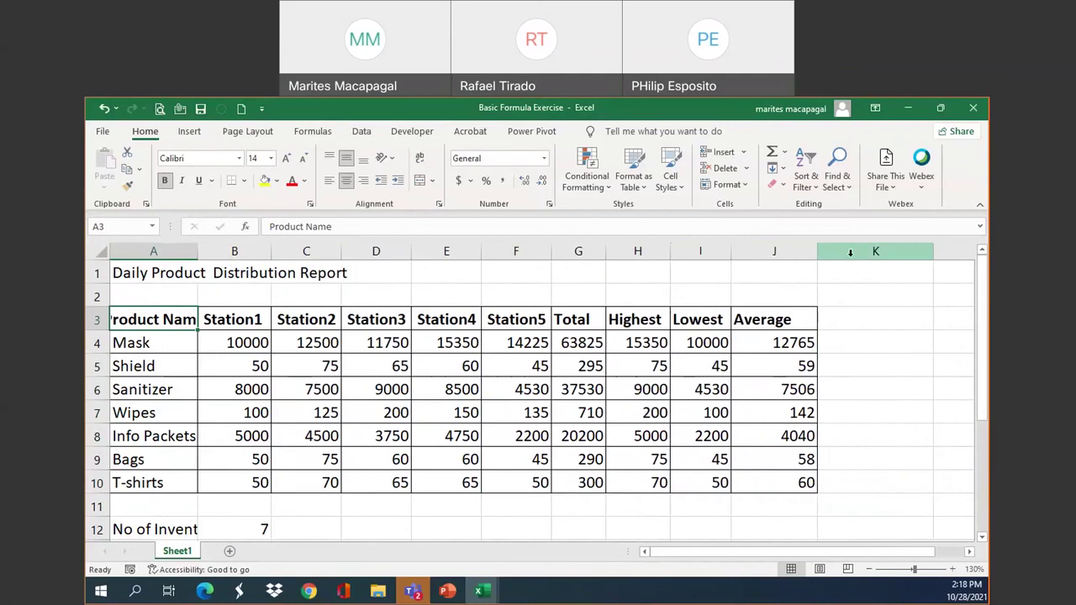
double_click(816, 250)
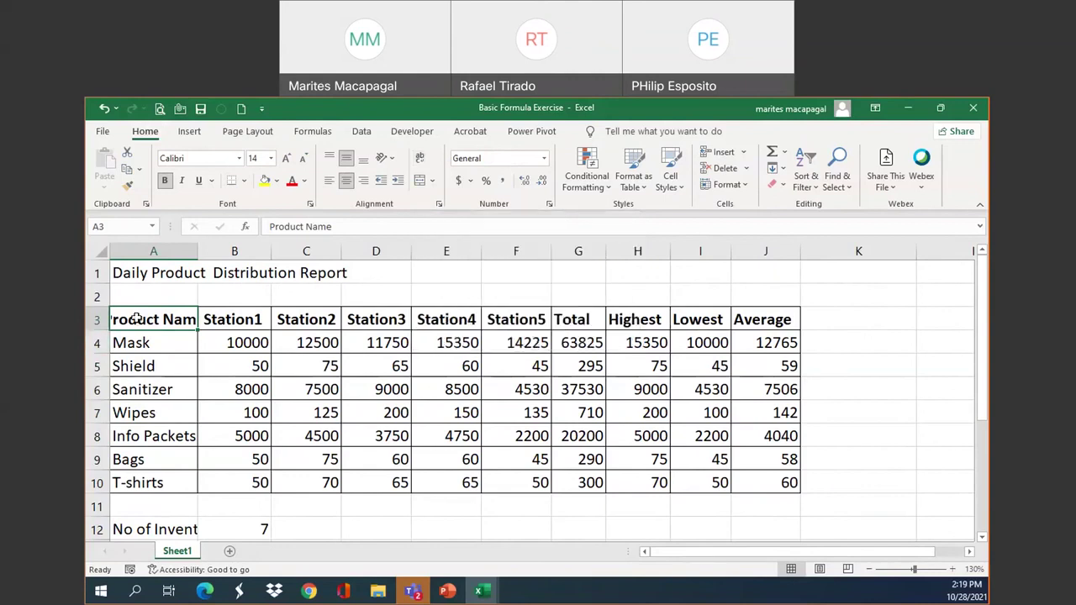
- Wrap the Product Name header in A3, and apply middle and center alignment to the headers A3:J3
click(422, 163)
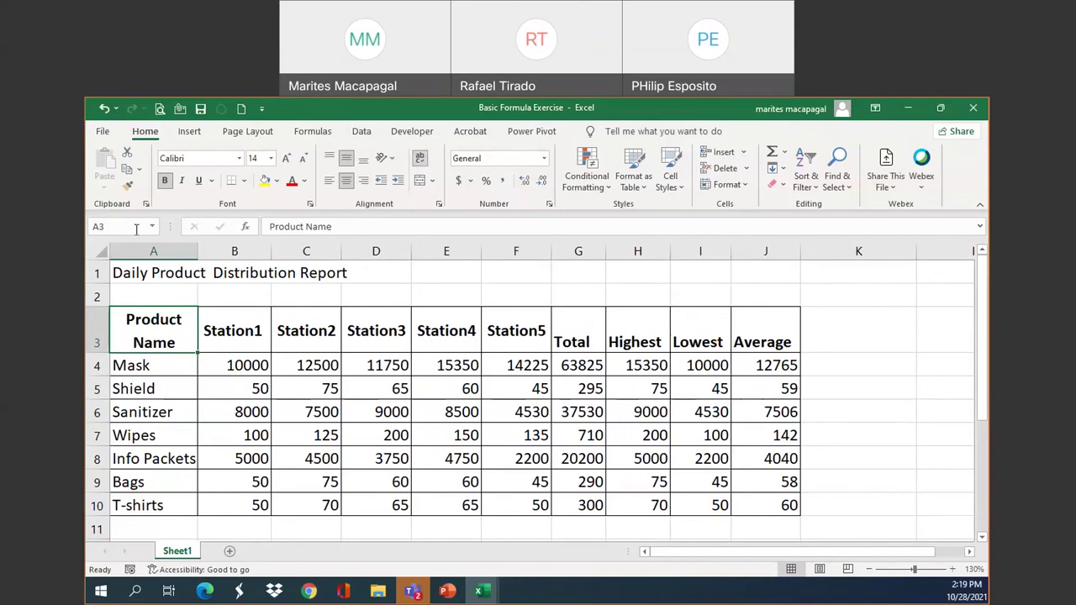
mouse_move(121, 341)
mouse_down()
mouse_move(648, 342)
mouse_move(698, 366)
mouse_move(768, 345)
mouse_up()
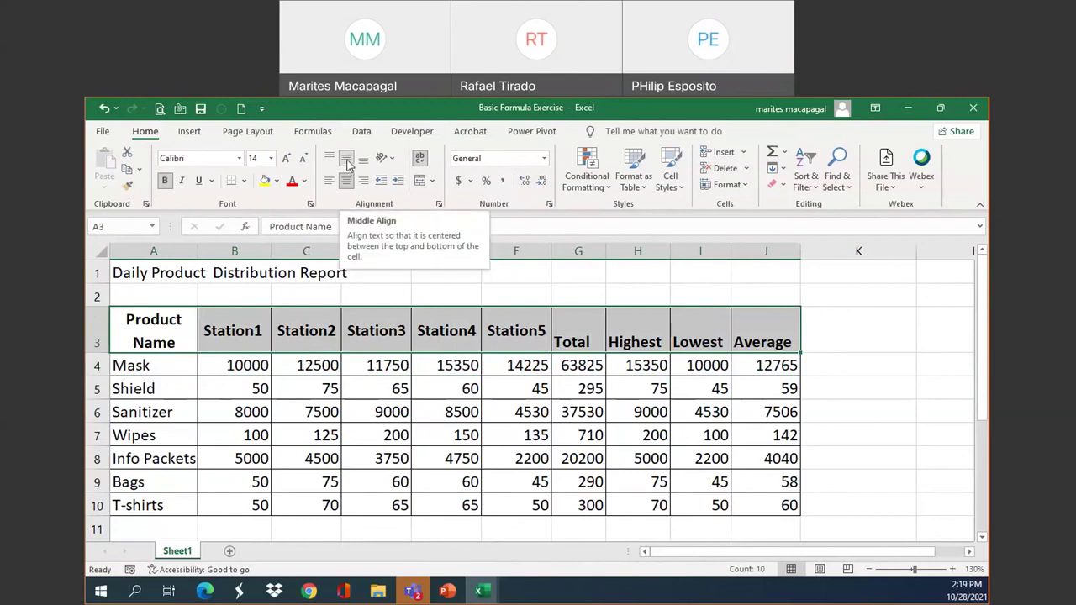
click(347, 162)
click(347, 162)
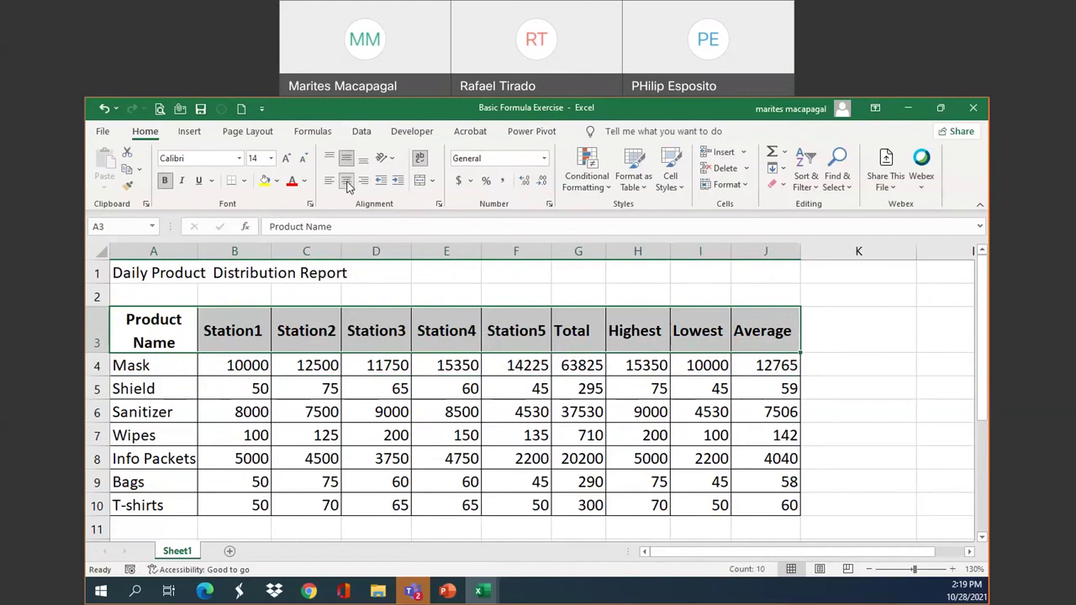
click(347, 182)
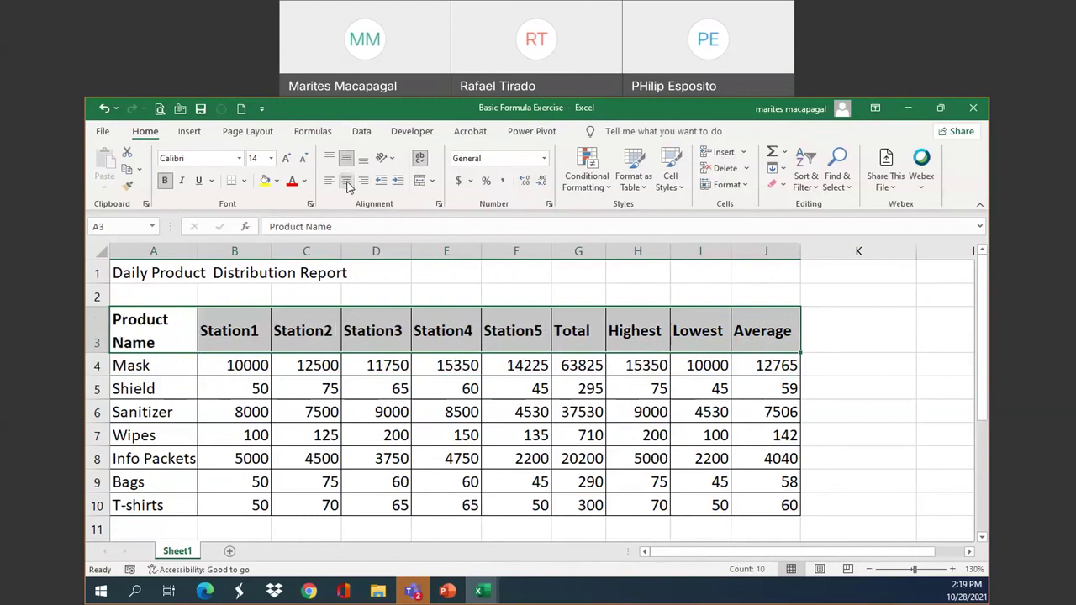
click(347, 182)
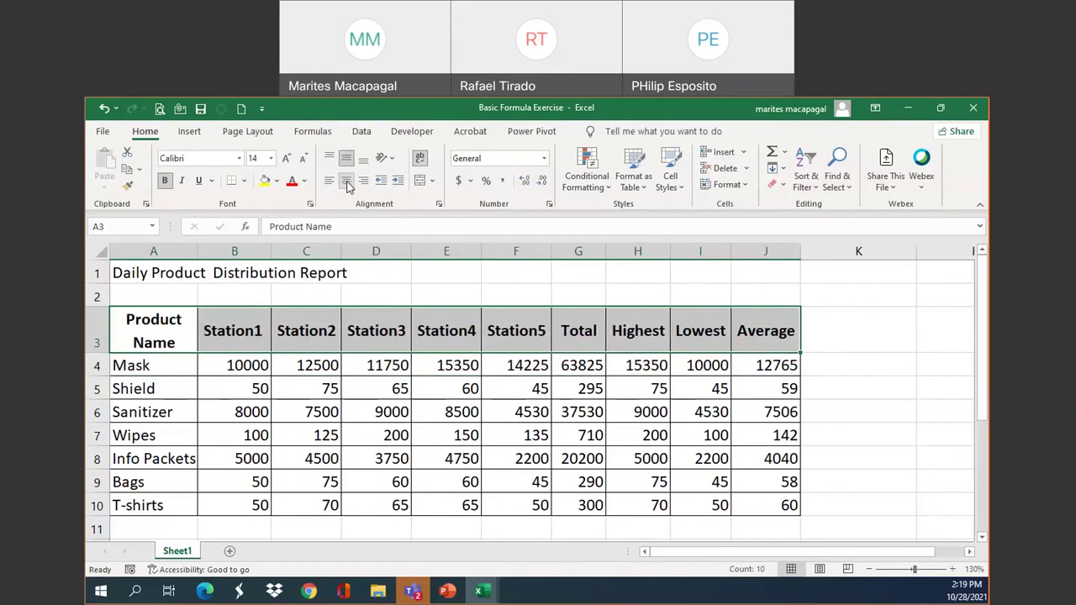
- Try left, right, bottom and top alignment on the headers A3:J3, and restore middle and center alignment
click(330, 182)
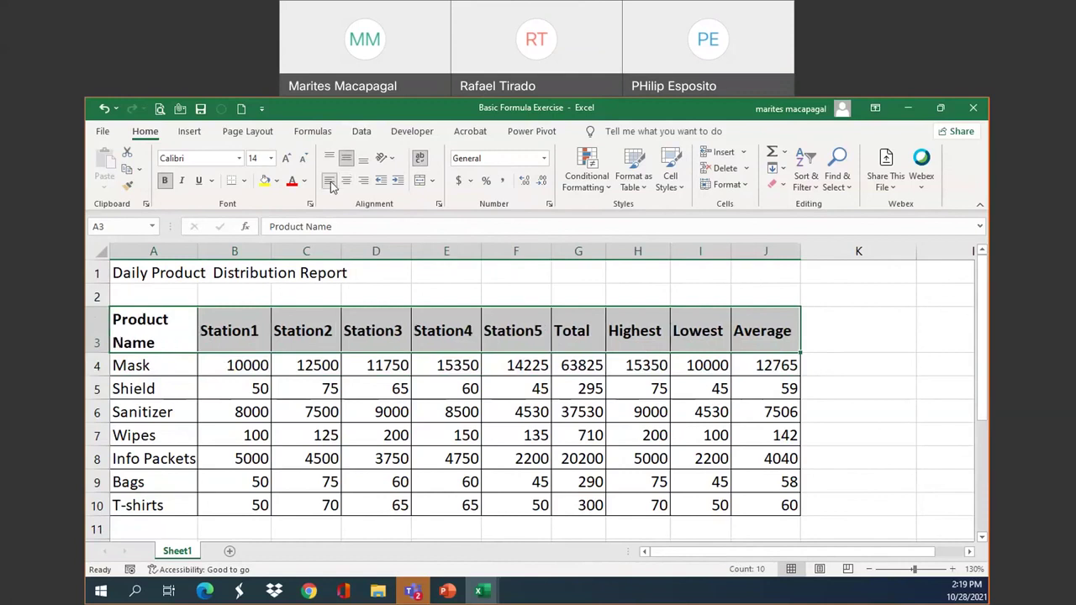
click(364, 182)
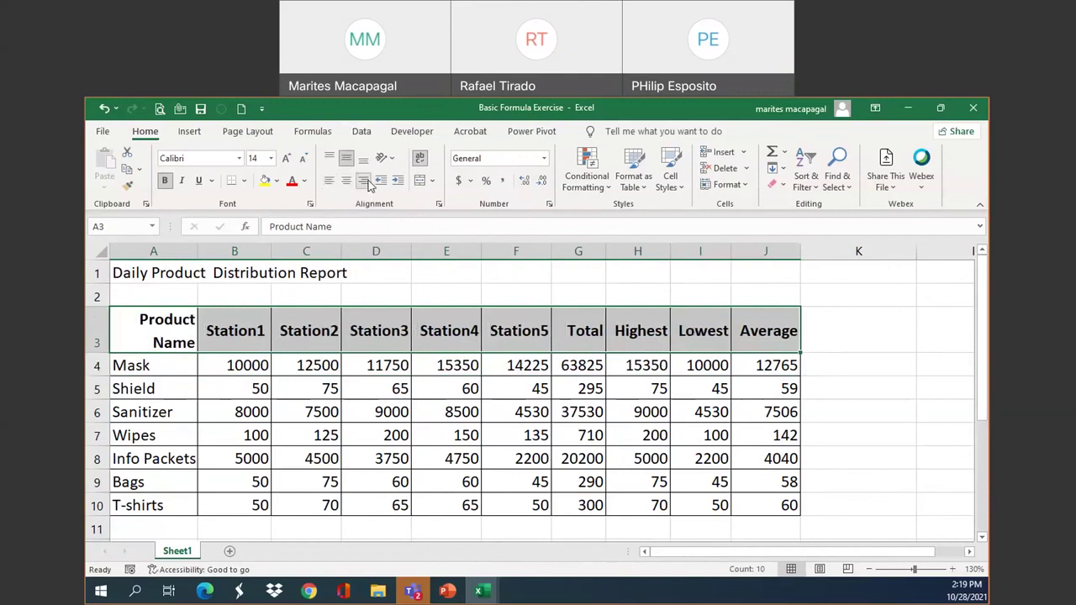
click(366, 165)
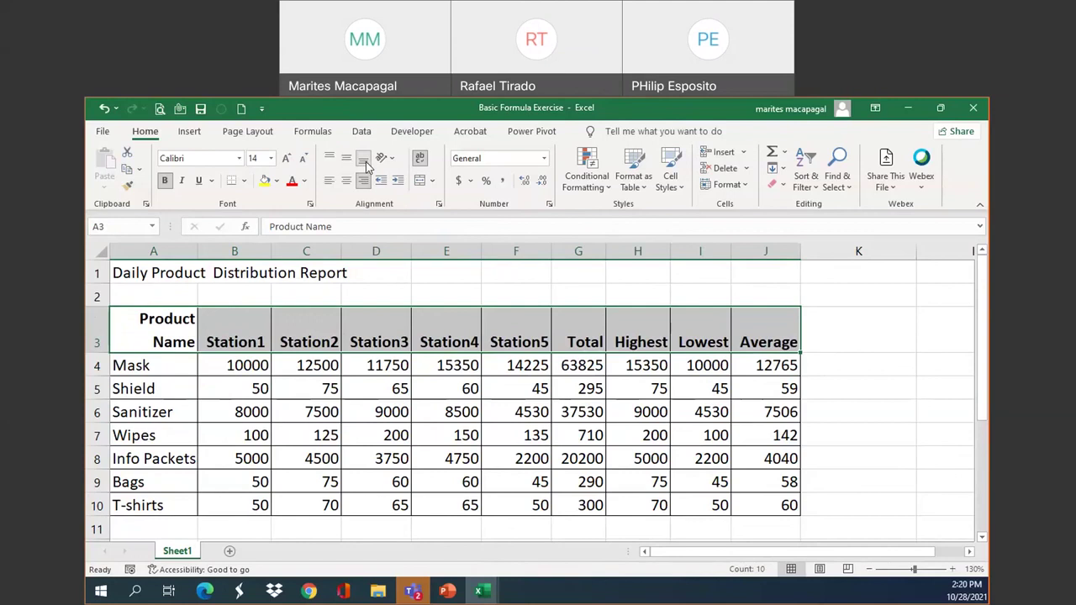
click(329, 159)
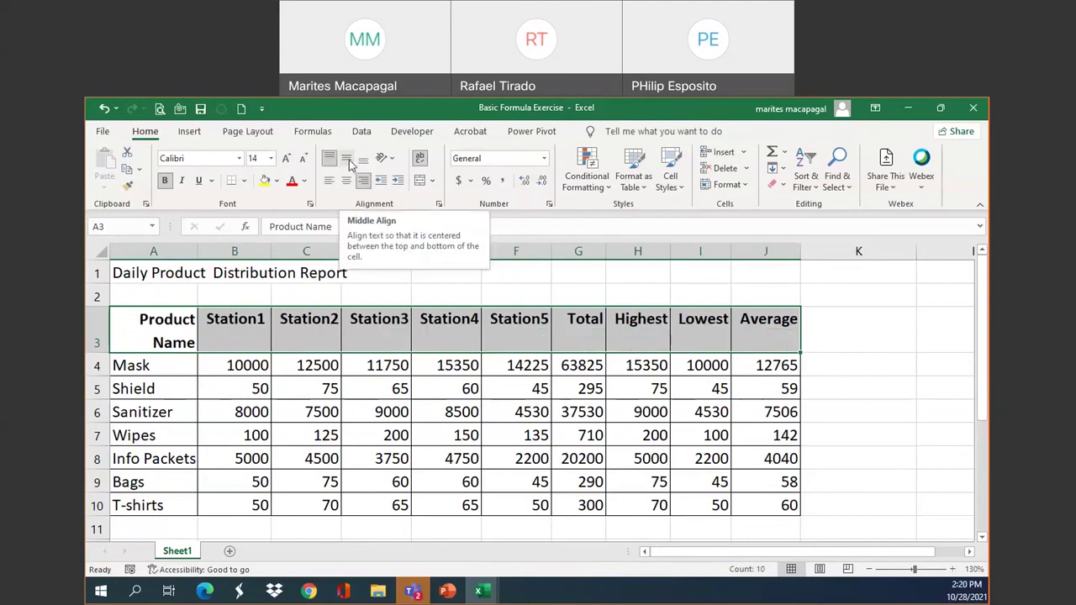
click(348, 159)
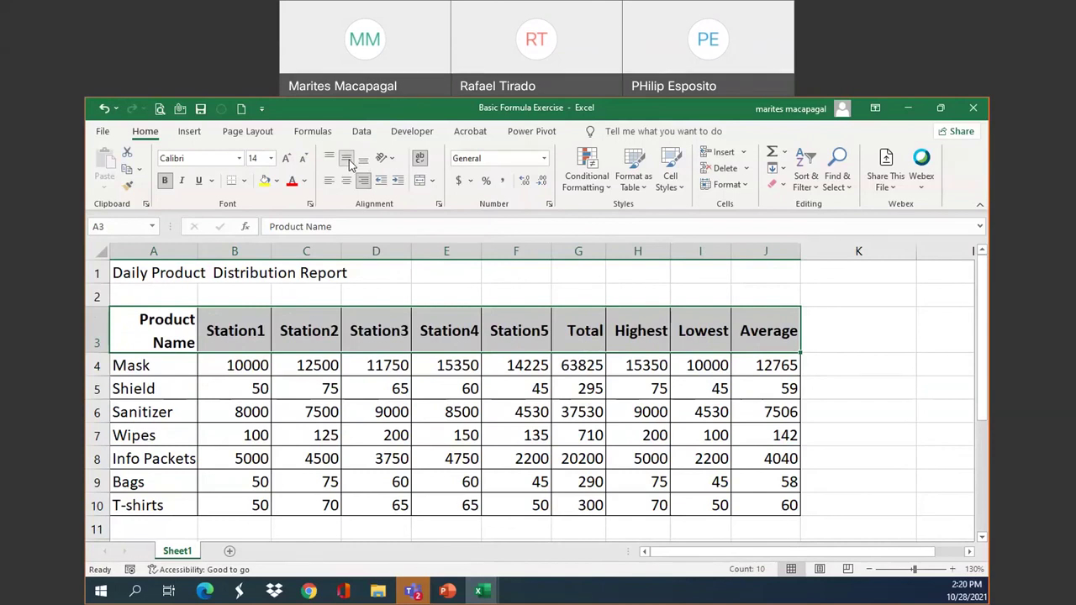
click(346, 180)
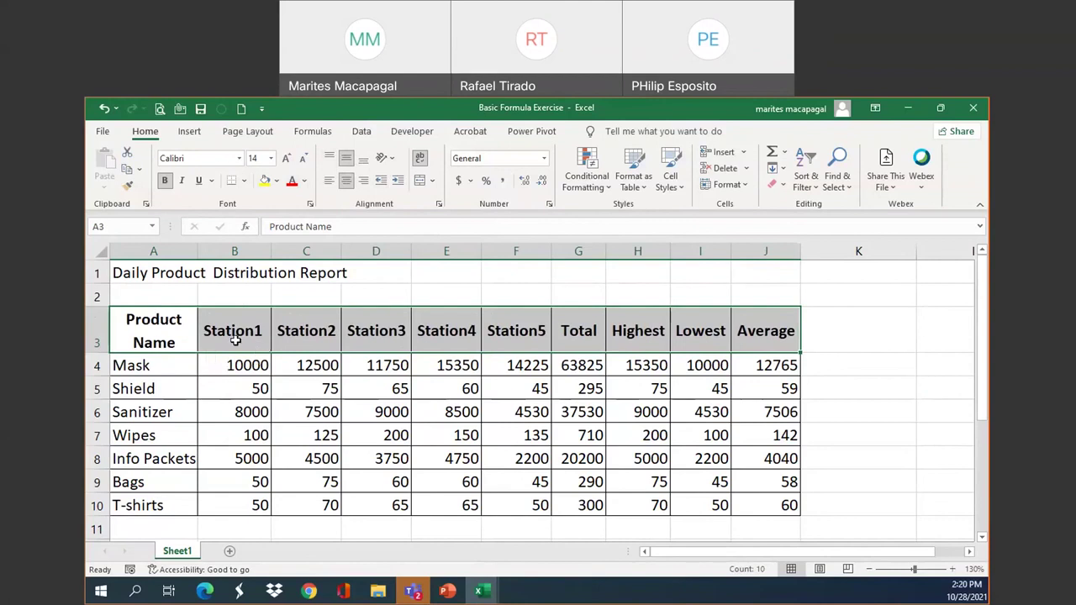
- Try a 45-degree text orientation on the headers A3:J3, and undo the rotation
click(393, 162)
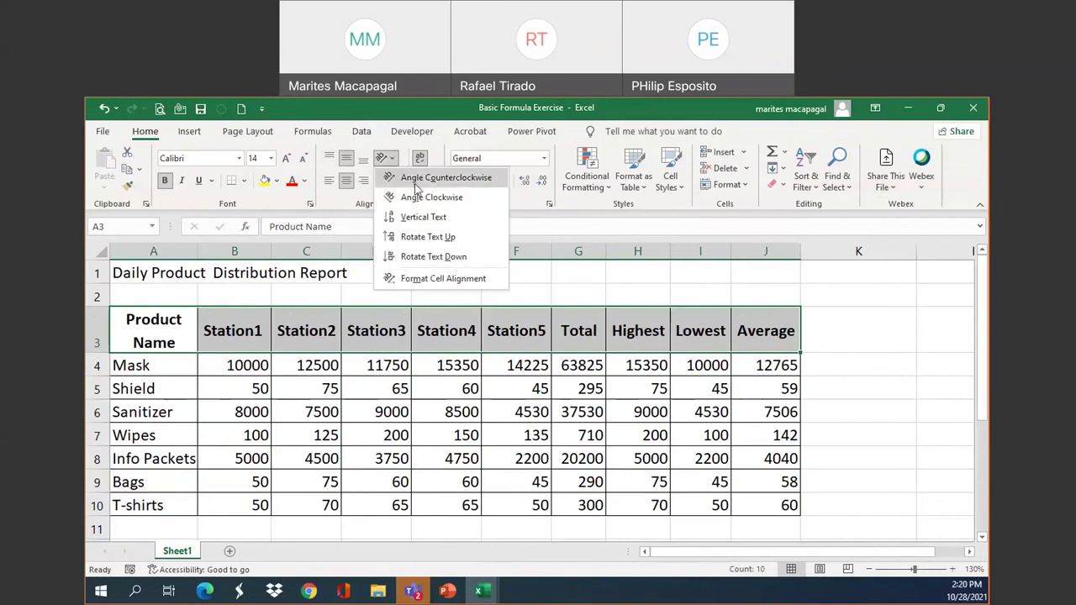
click(580, 275)
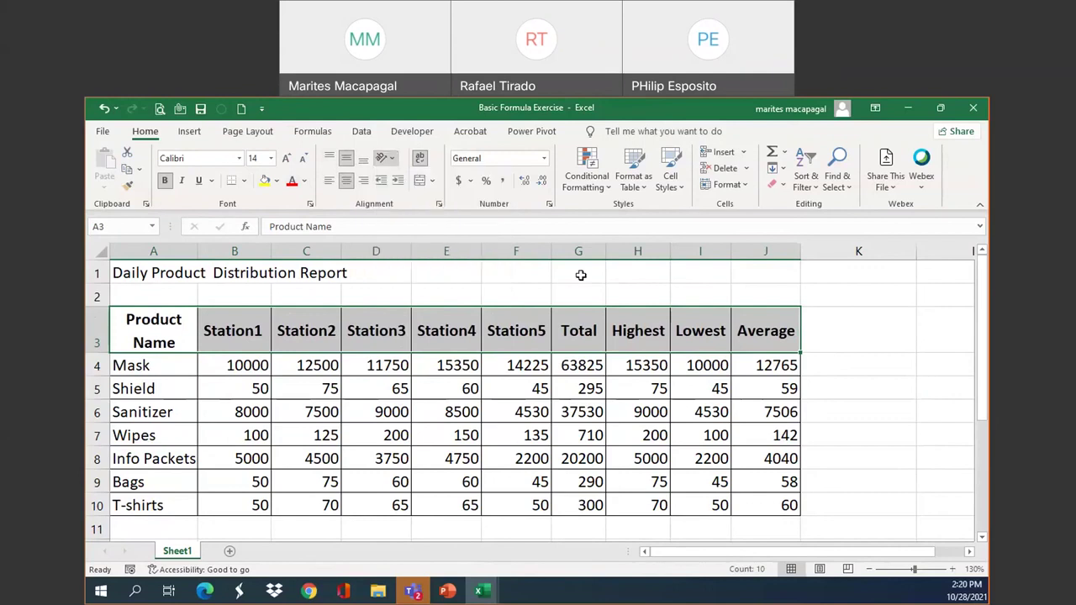
click(439, 204)
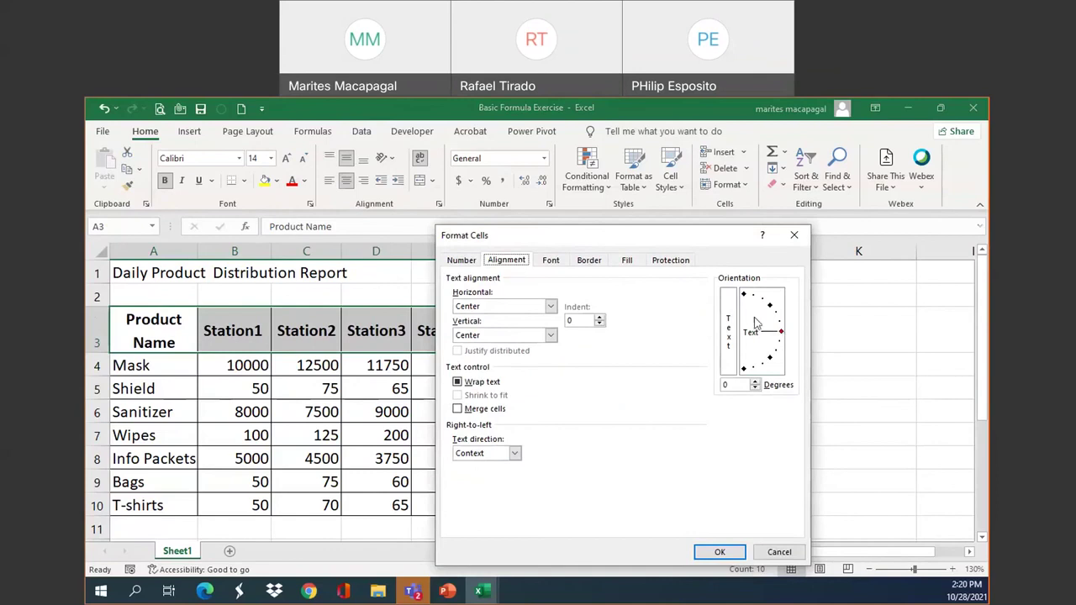
drag(732, 246, 809, 256)
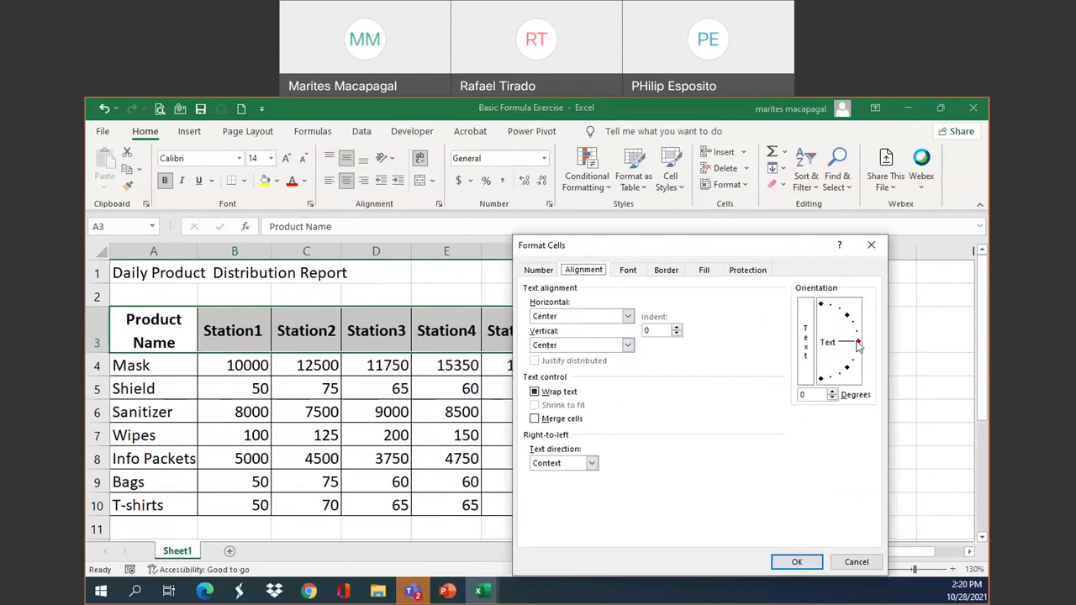
click(817, 395)
drag(797, 395, 803, 397)
text(45)
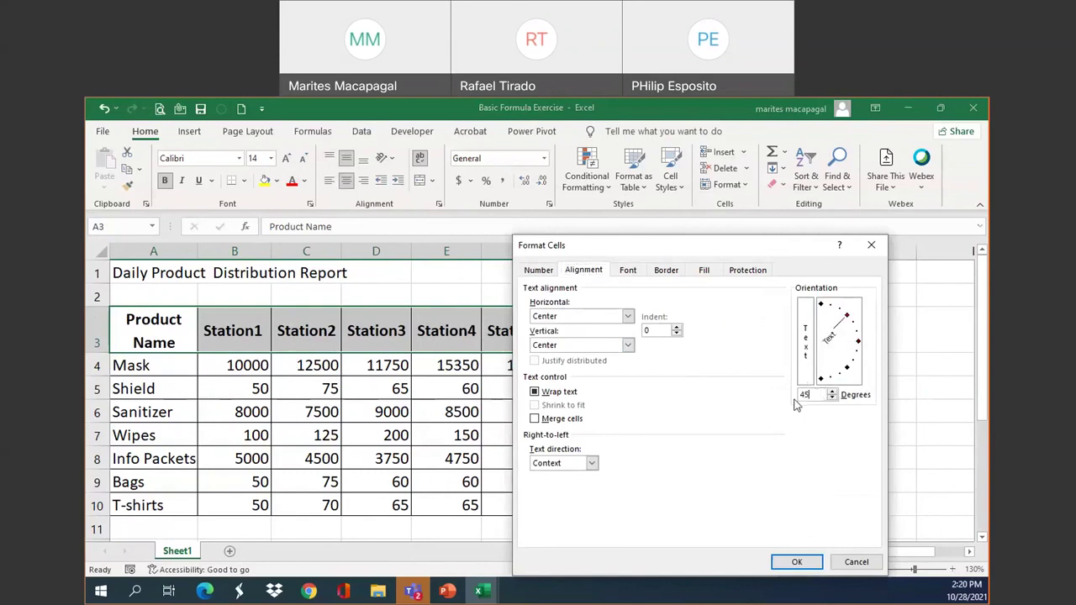
click(796, 562)
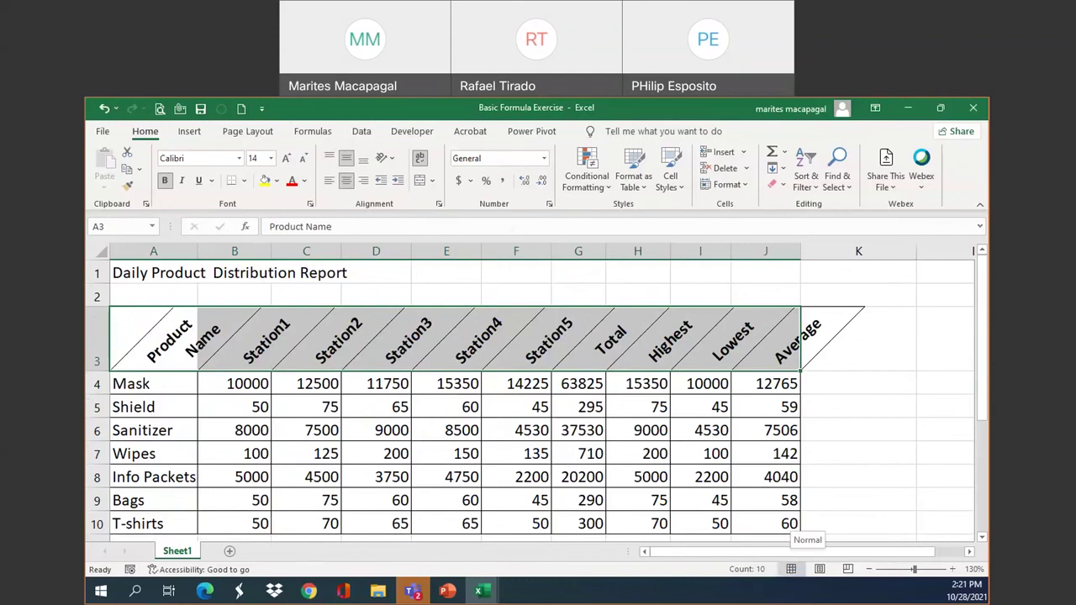
click(104, 108)
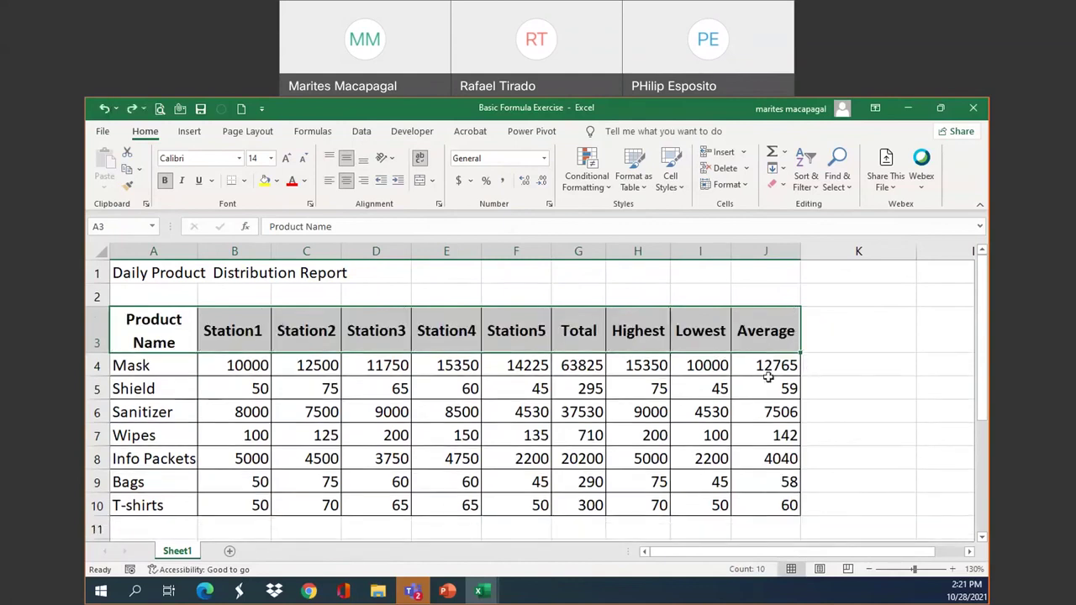
- Try tilting the headers A3:J3 to 24 degrees with the orientation dial, and reset their orientation to 0 degrees
click(438, 205)
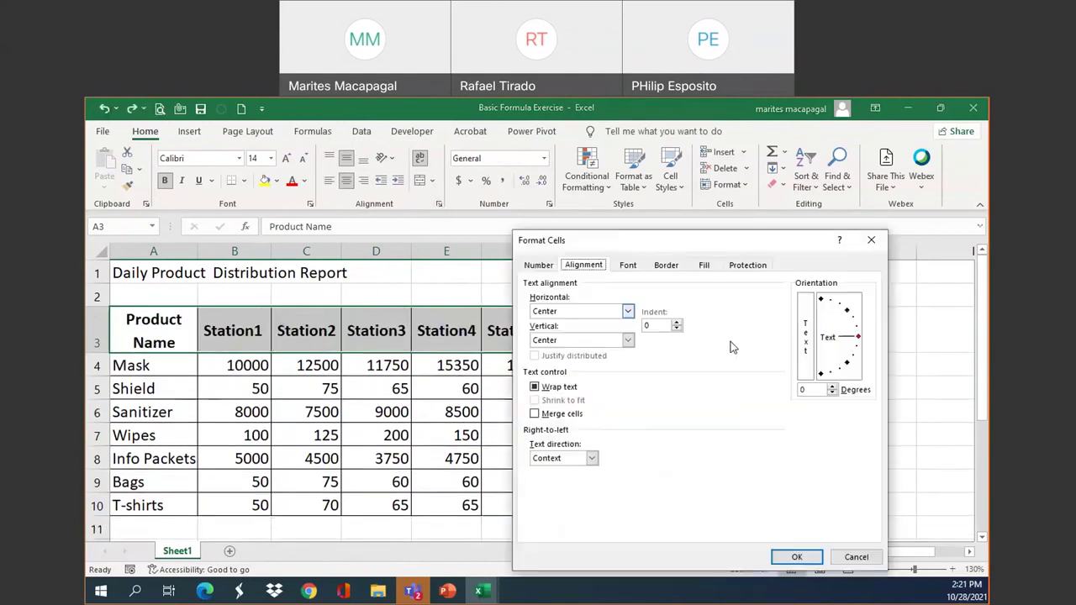
click(858, 337)
drag(861, 342, 862, 325)
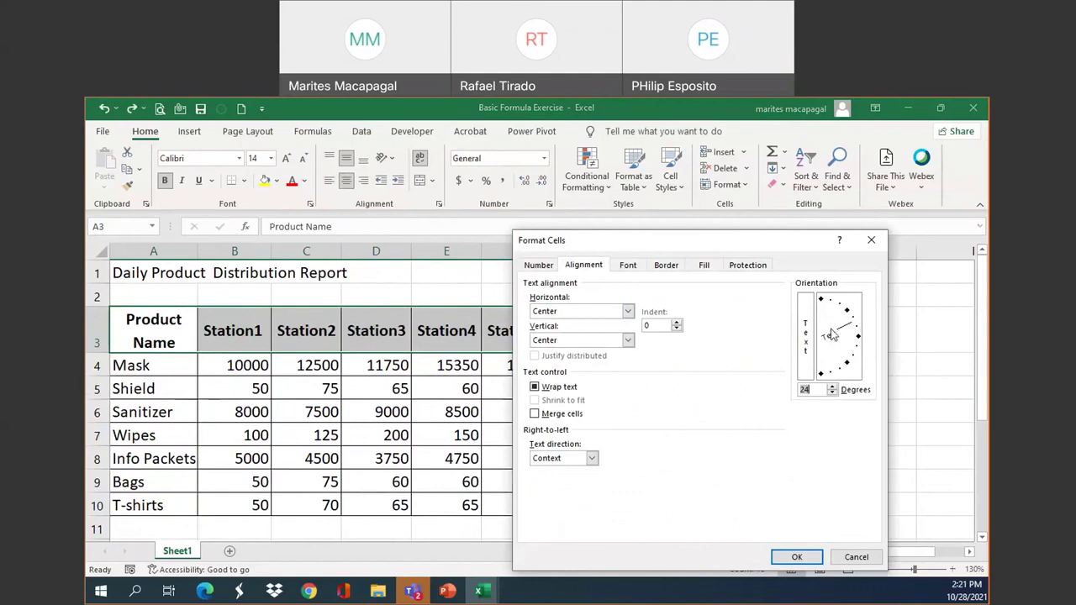
click(795, 557)
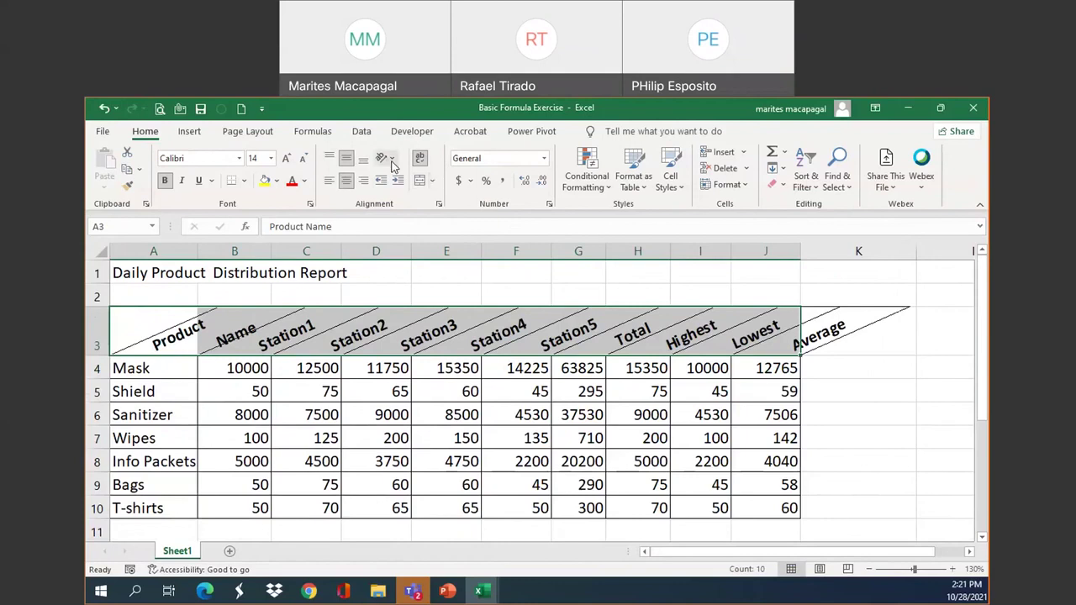
click(438, 204)
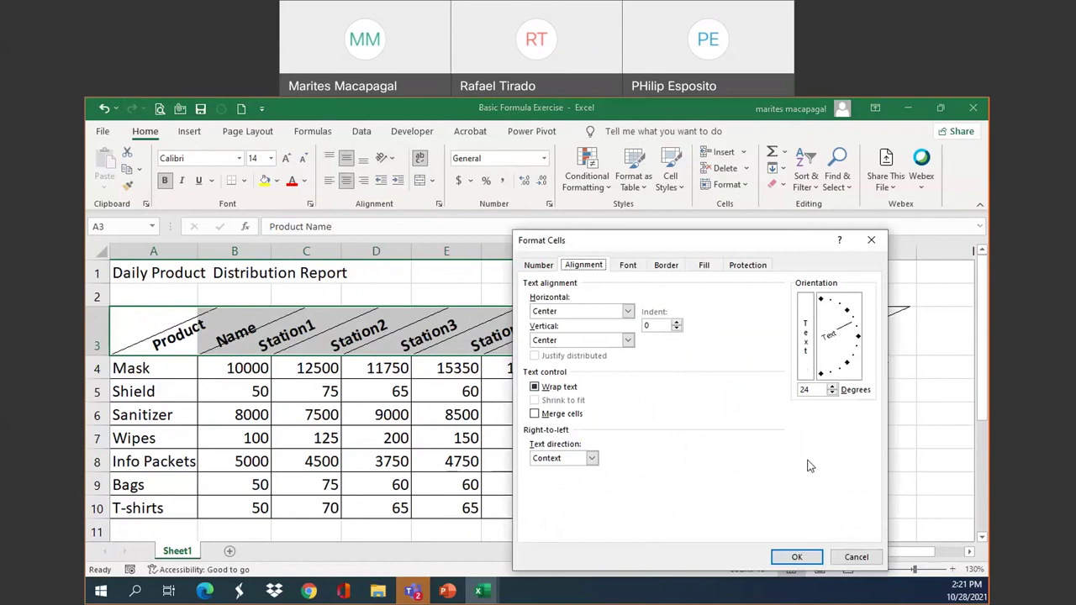
click(858, 337)
click(799, 559)
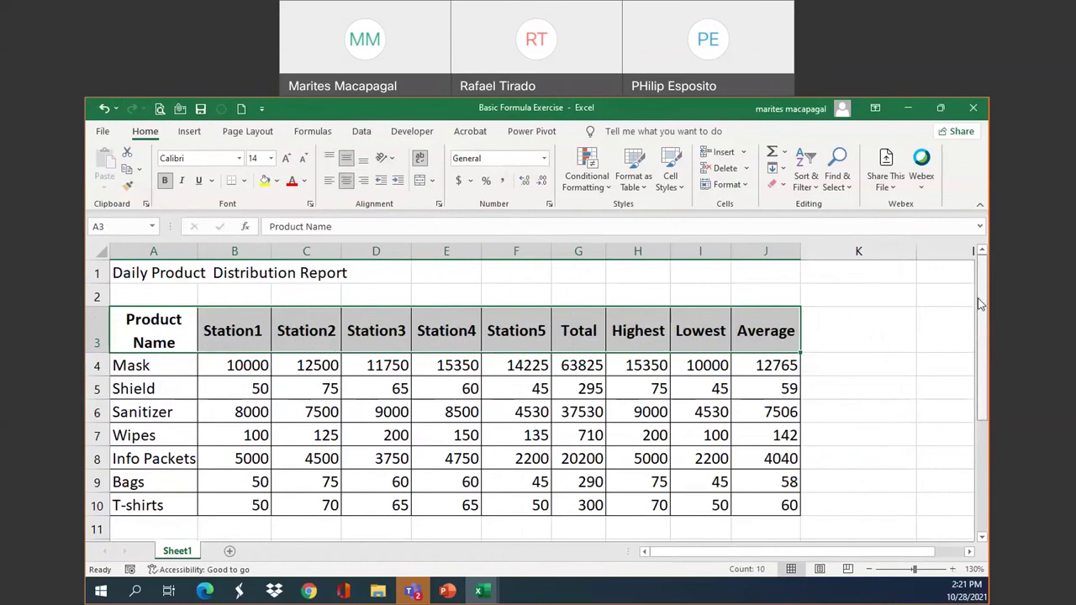
click(189, 271)
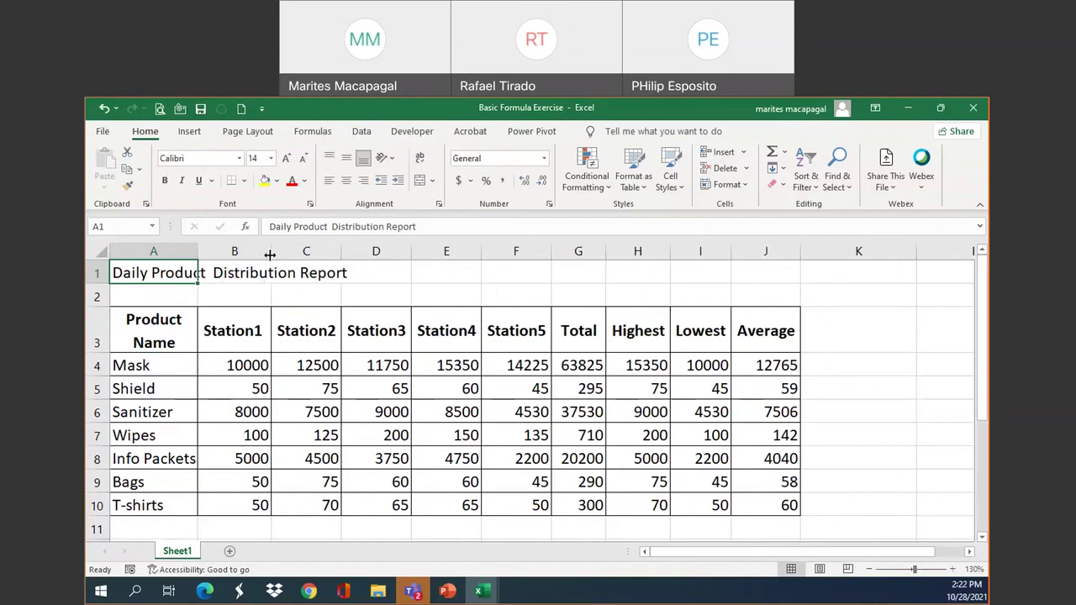
click(252, 388)
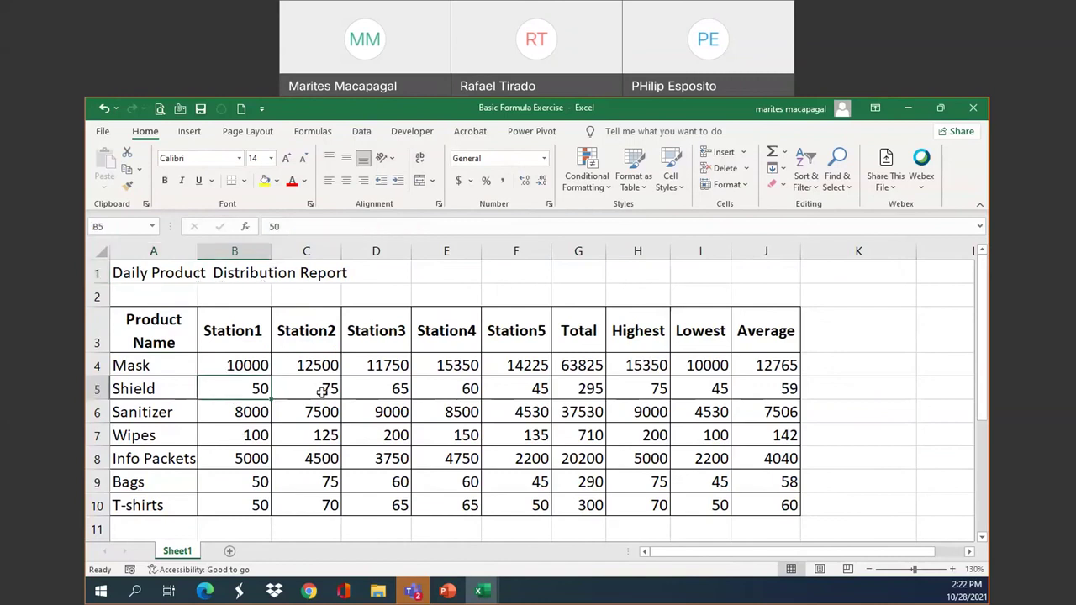
click(322, 391)
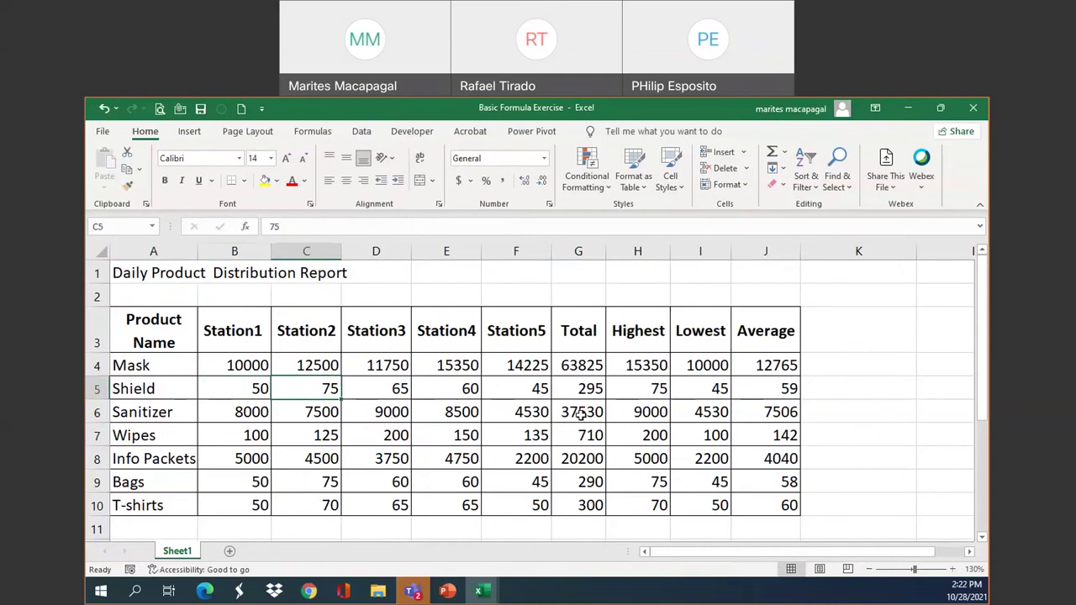
- Preview both pages of the portrait printout, and return to the worksheet
click(160, 109)
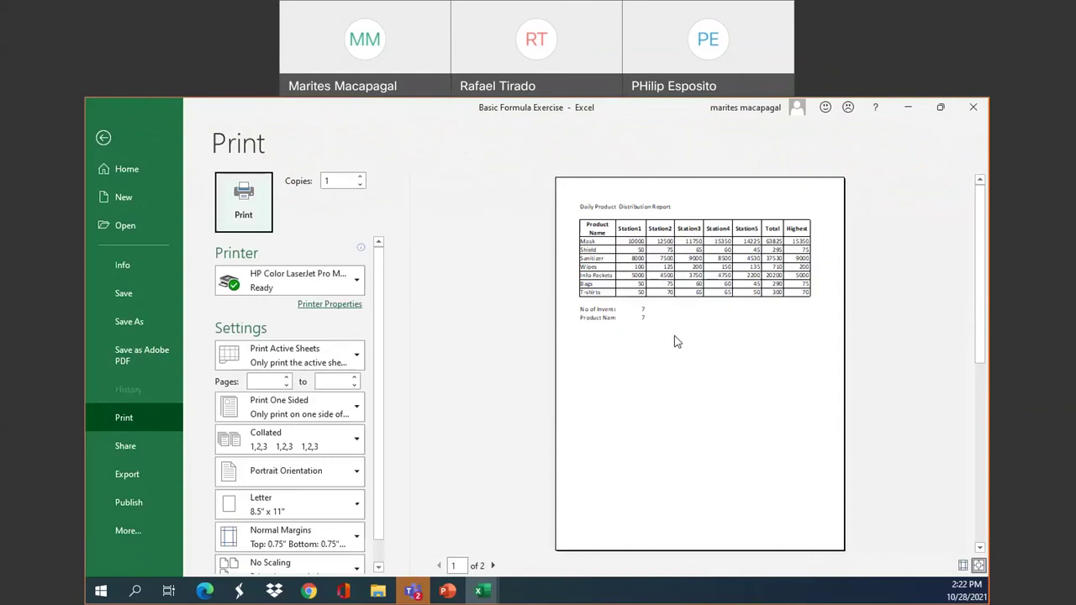
click(494, 567)
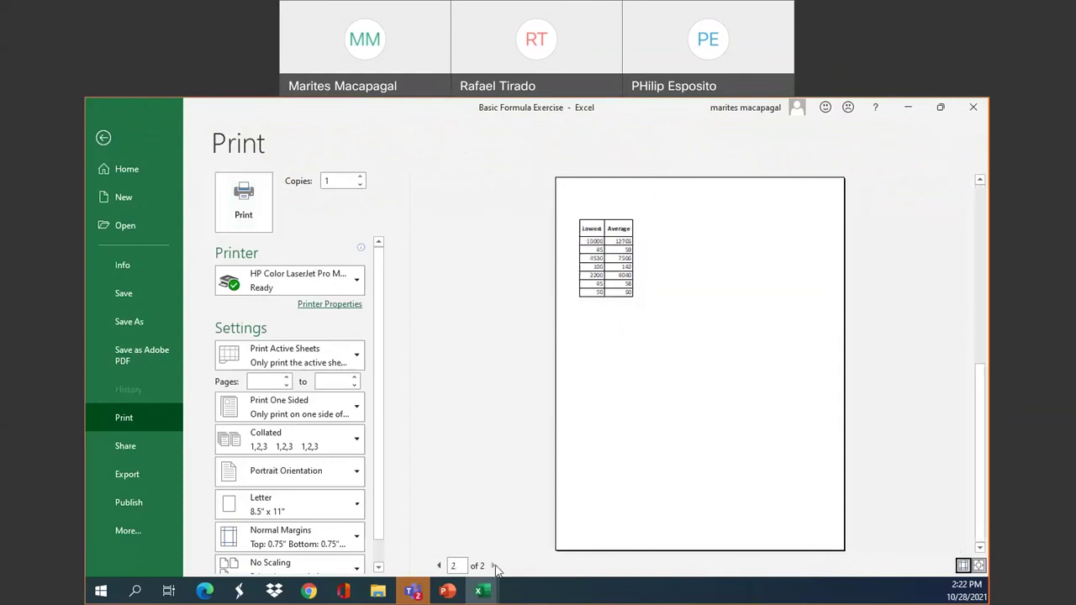
click(438, 566)
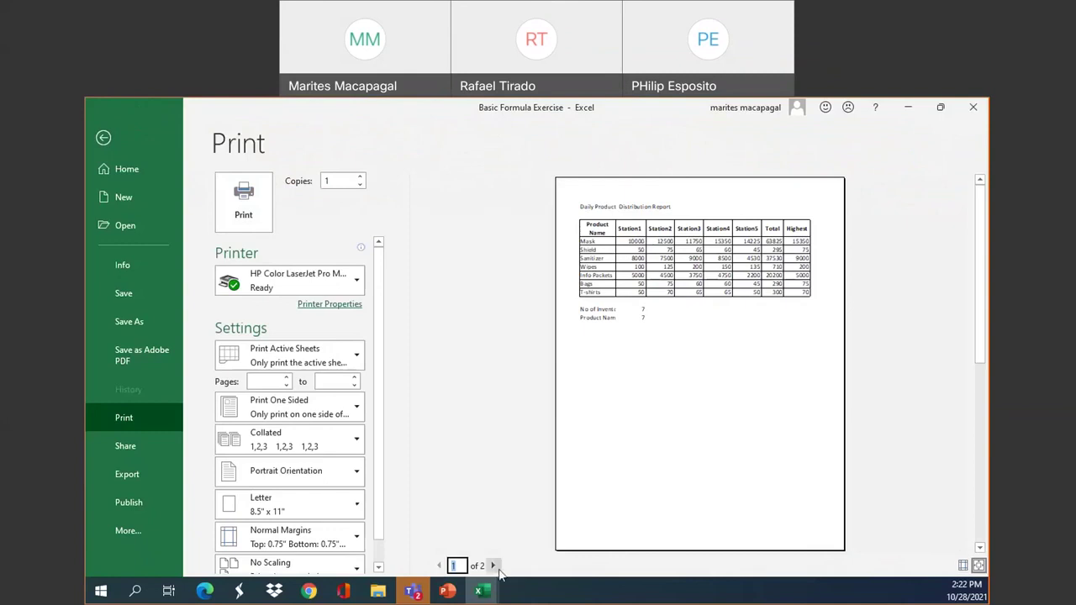
click(493, 567)
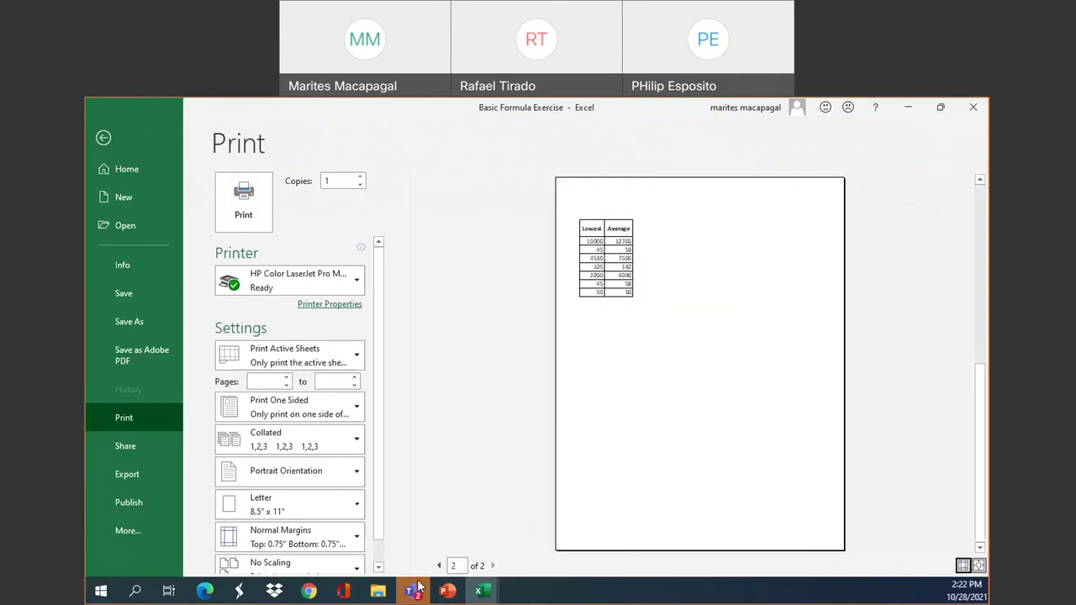
click(438, 567)
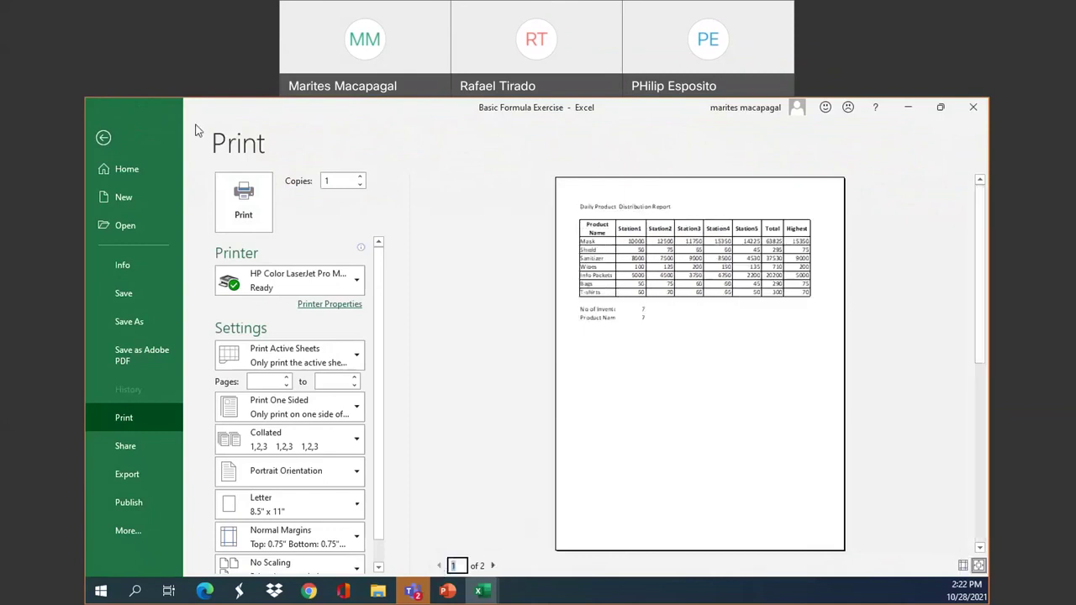
click(104, 140)
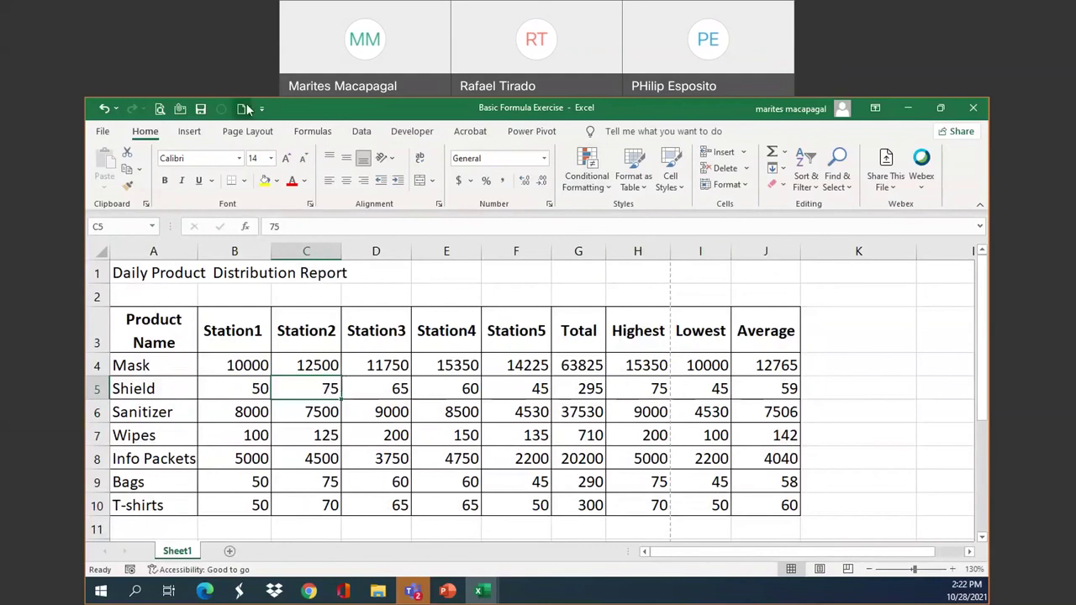
- Change the worksheet's page orientation to Landscape
click(248, 132)
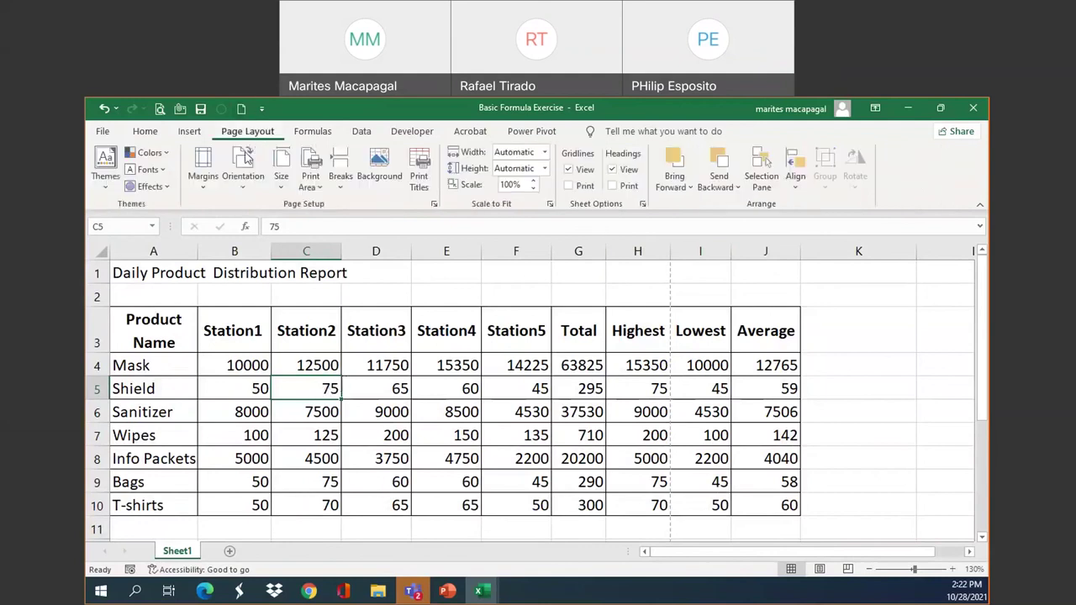
click(246, 190)
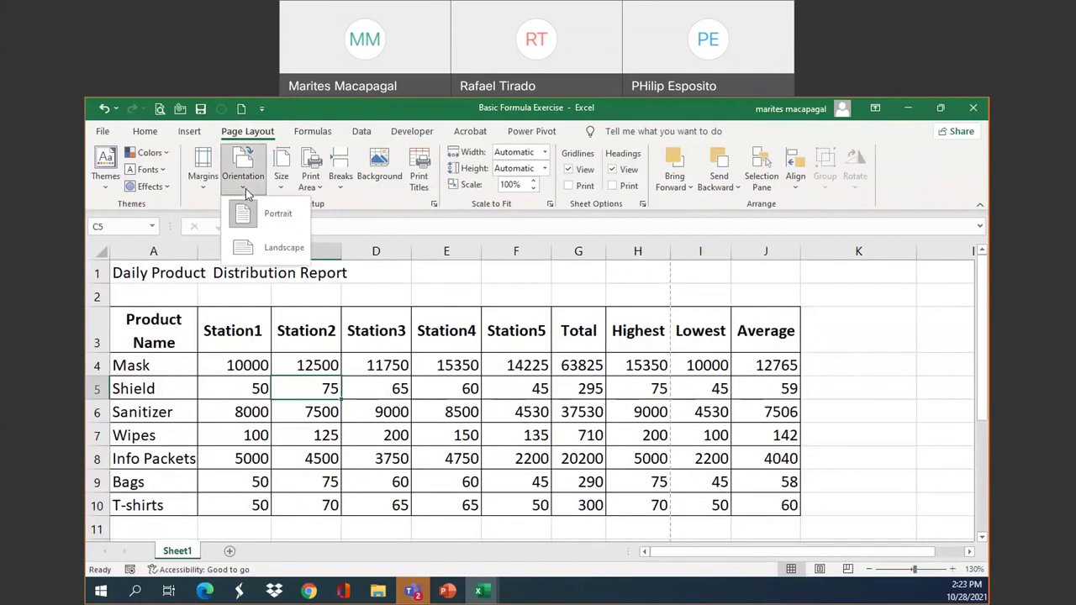
click(253, 255)
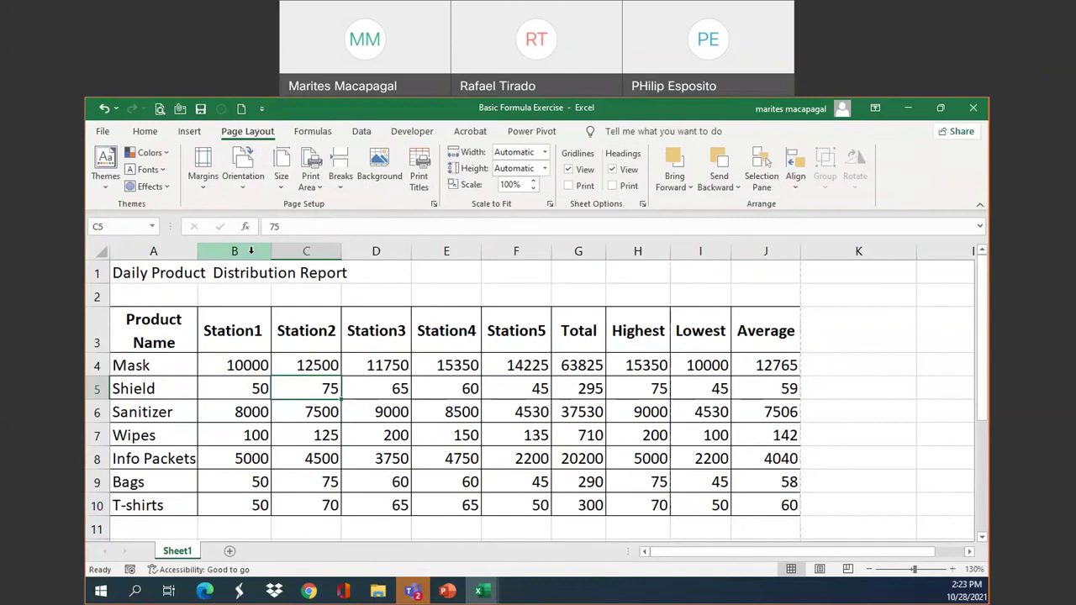
click(243, 168)
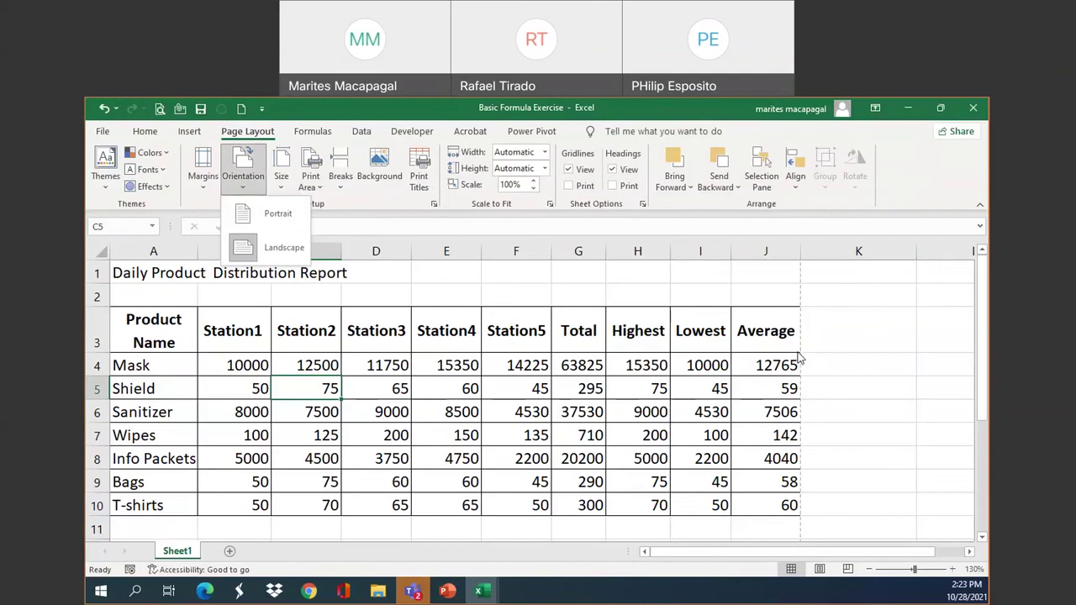
click(310, 328)
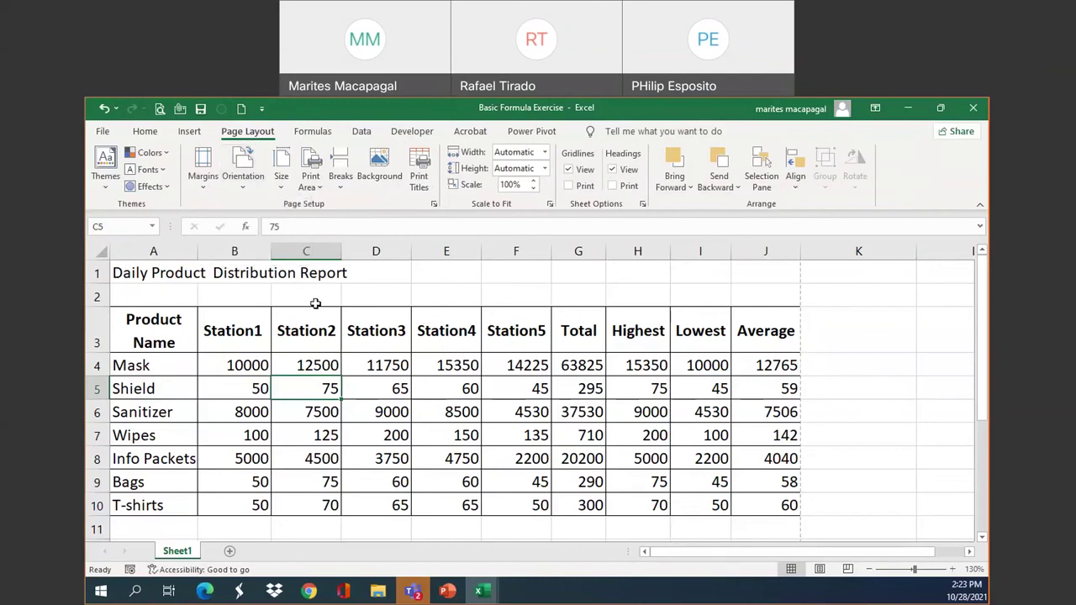
- Check the landscape printout in print preview, and widen column A to fit the labels in A12 and A13
click(160, 108)
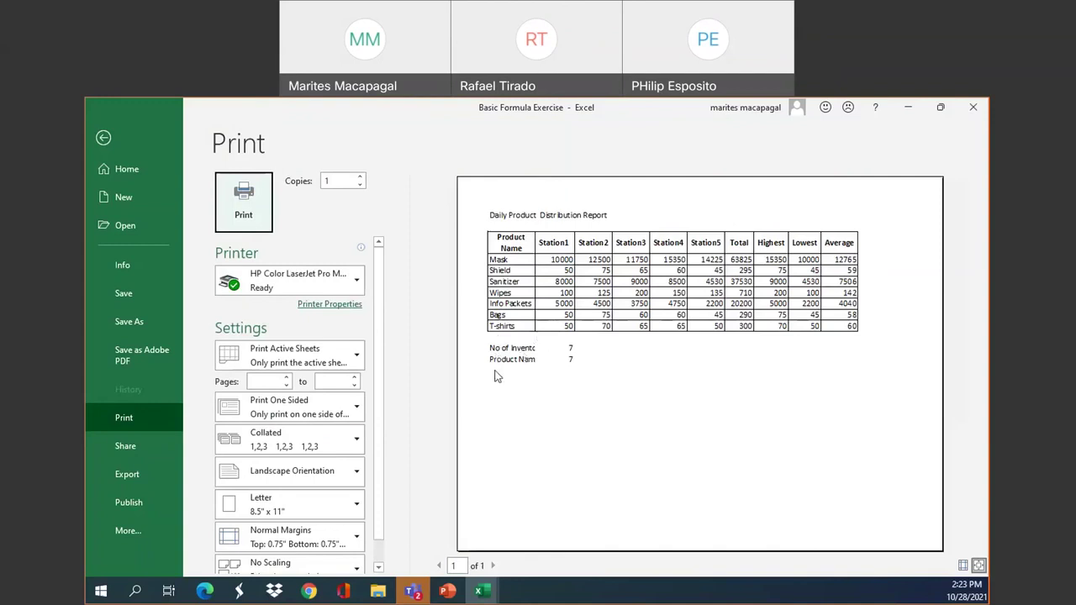
click(102, 138)
mouse_move(986, 292)
mouse_down()
mouse_move(986, 349)
mouse_move(987, 308)
mouse_up()
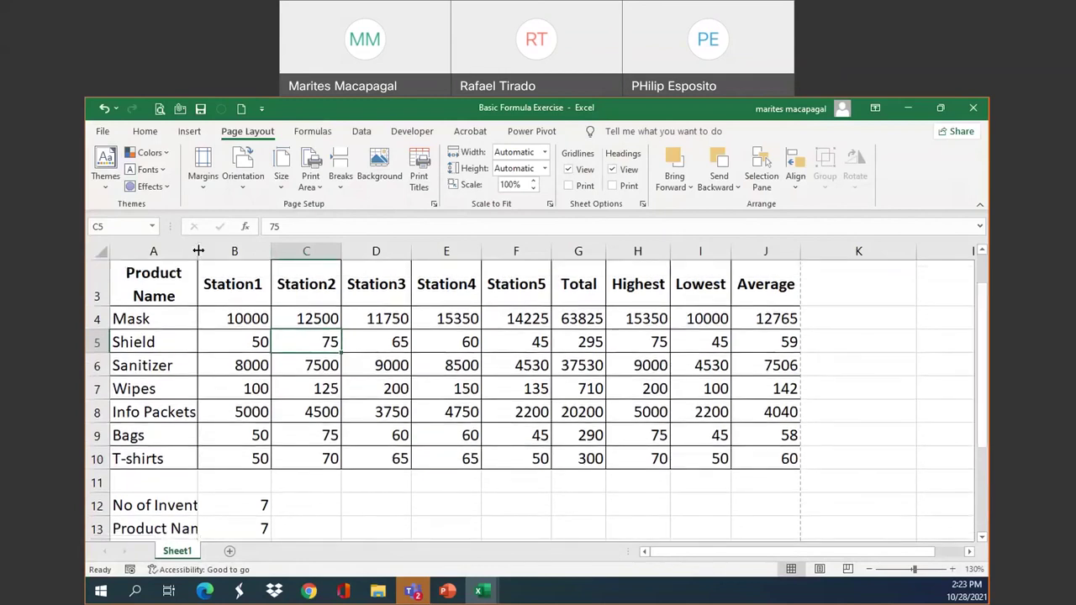
drag(199, 251, 262, 252)
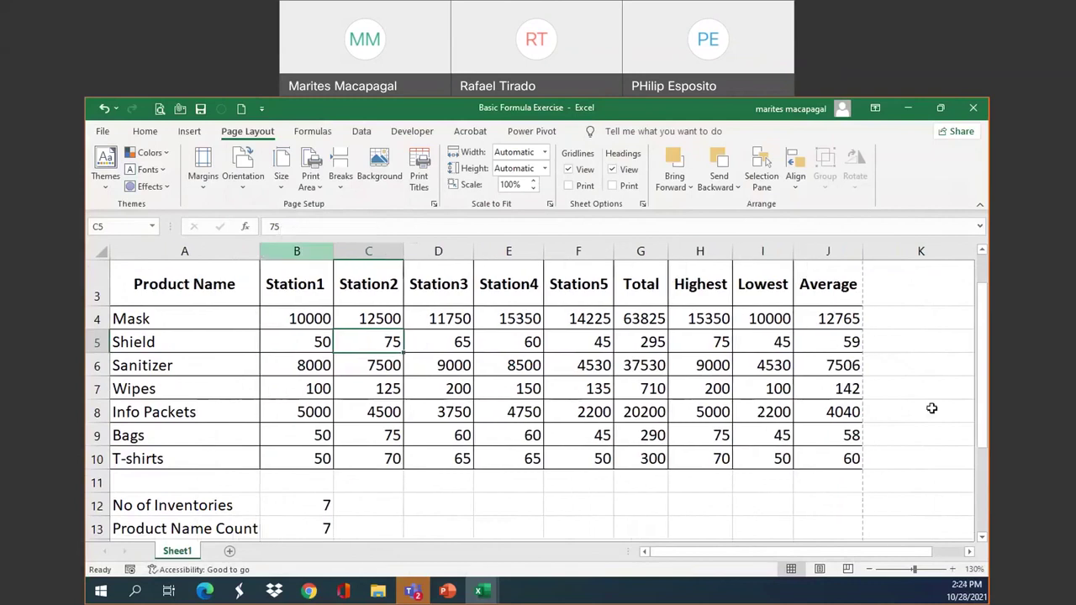
- Display the margin guides in print preview and center the printout horizontally on the page in Page Setup
click(159, 108)
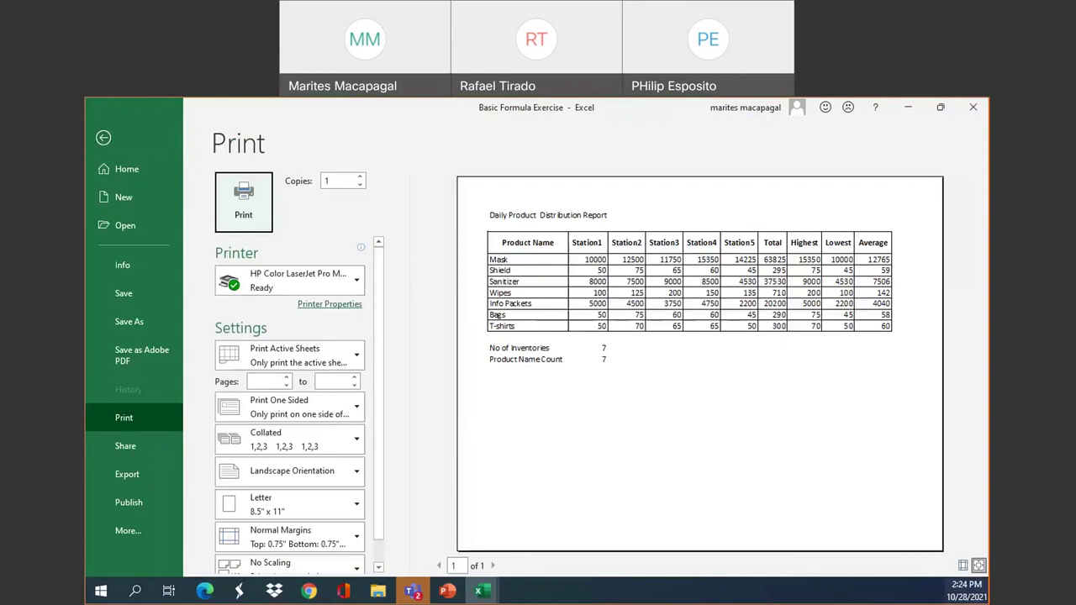
click(964, 566)
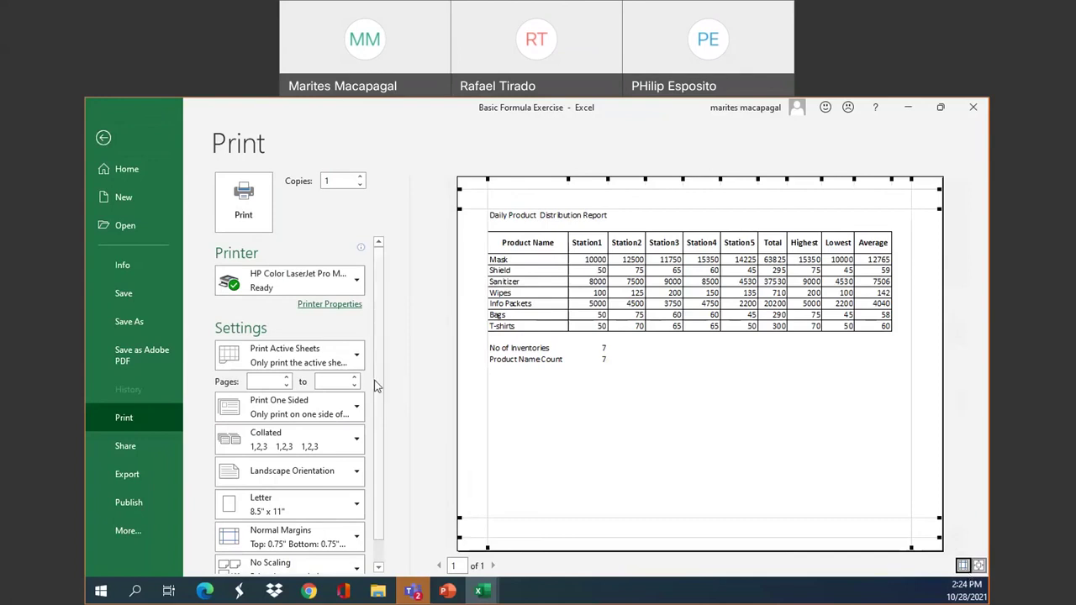
drag(376, 373, 377, 408)
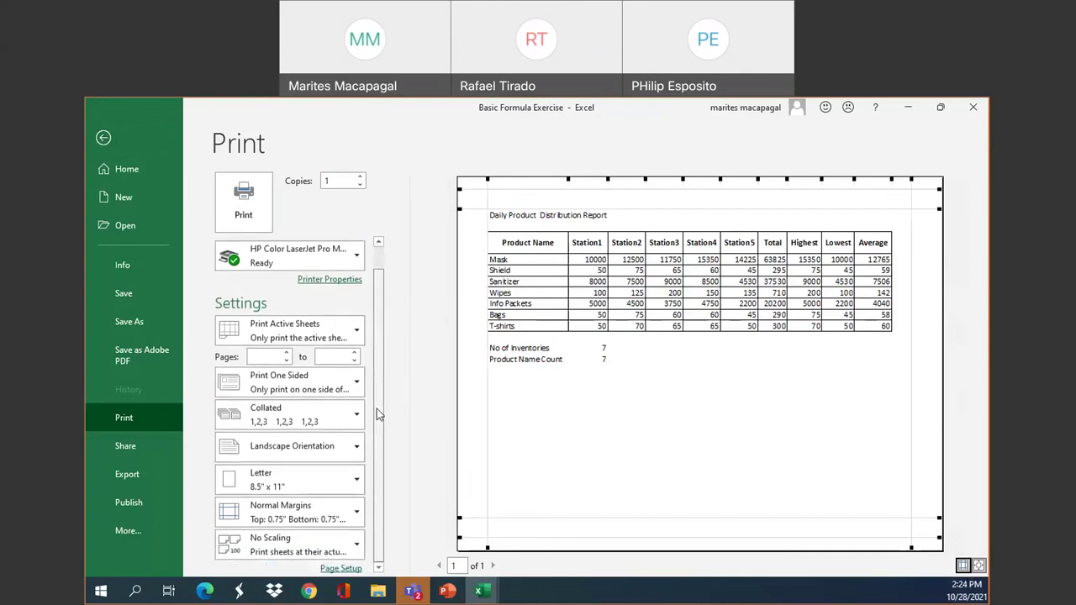
click(343, 570)
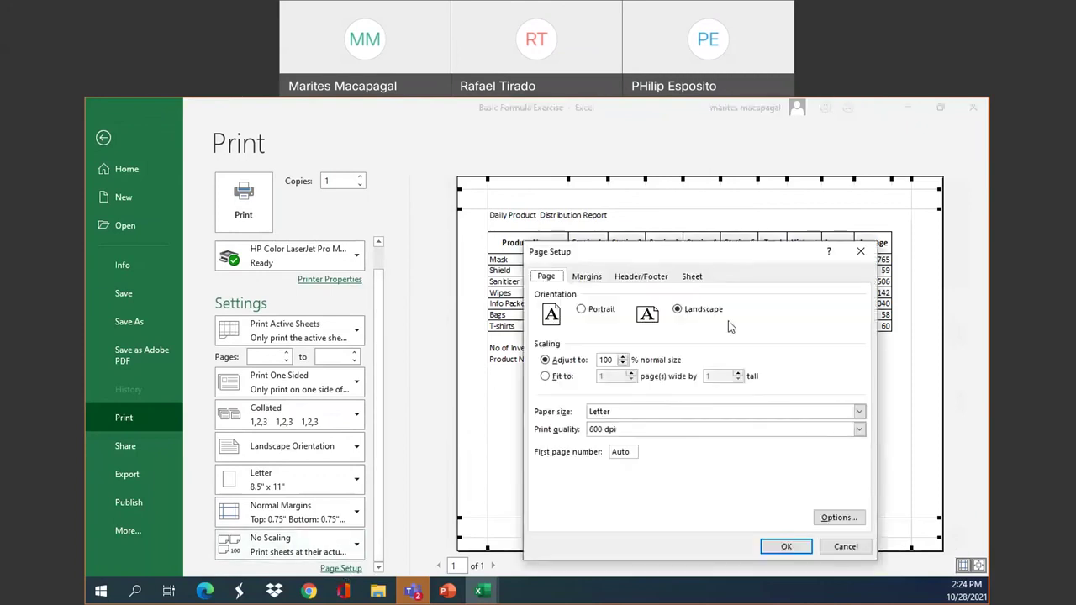
drag(742, 249, 685, 171)
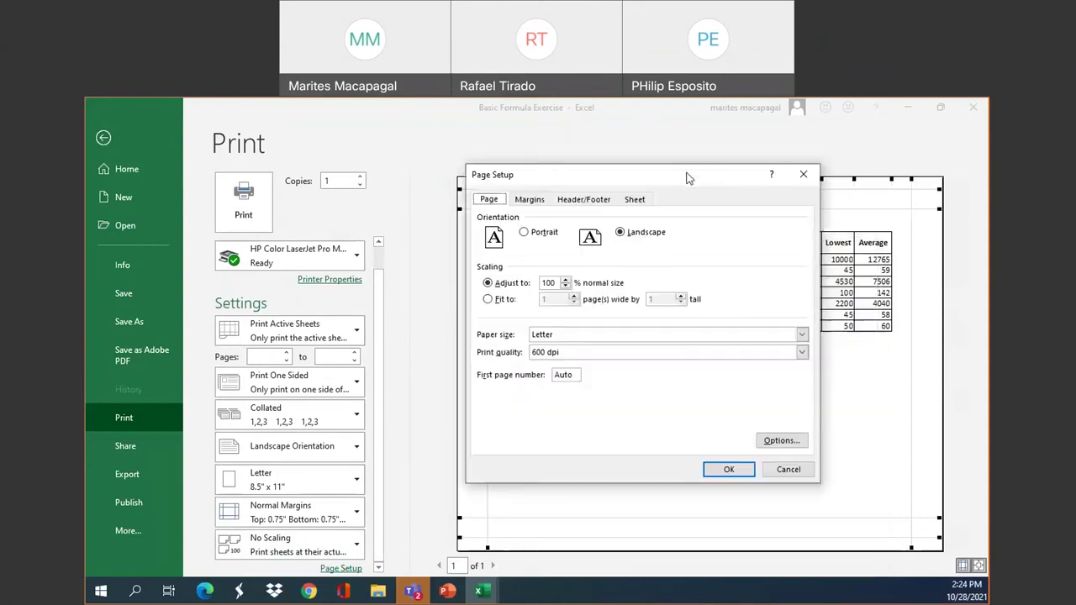
click(530, 200)
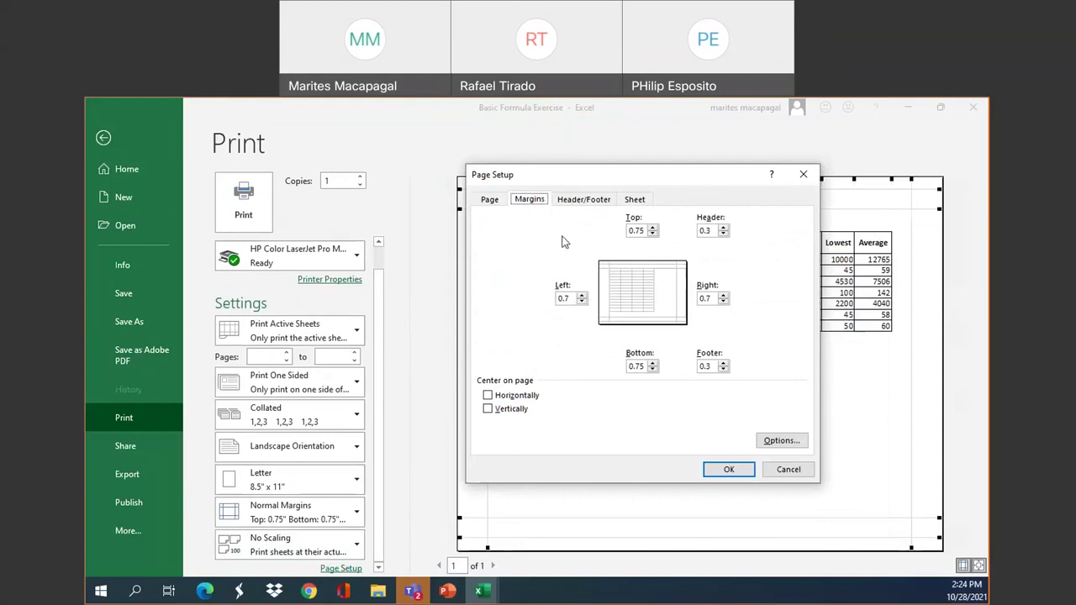
click(490, 395)
click(492, 396)
drag(692, 174, 697, 223)
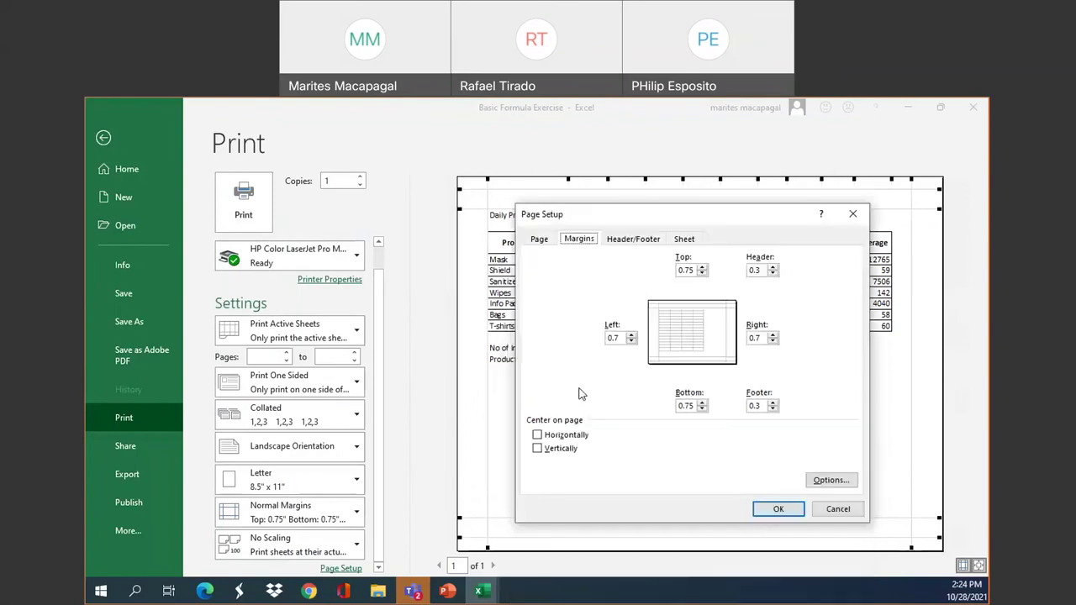
click(538, 434)
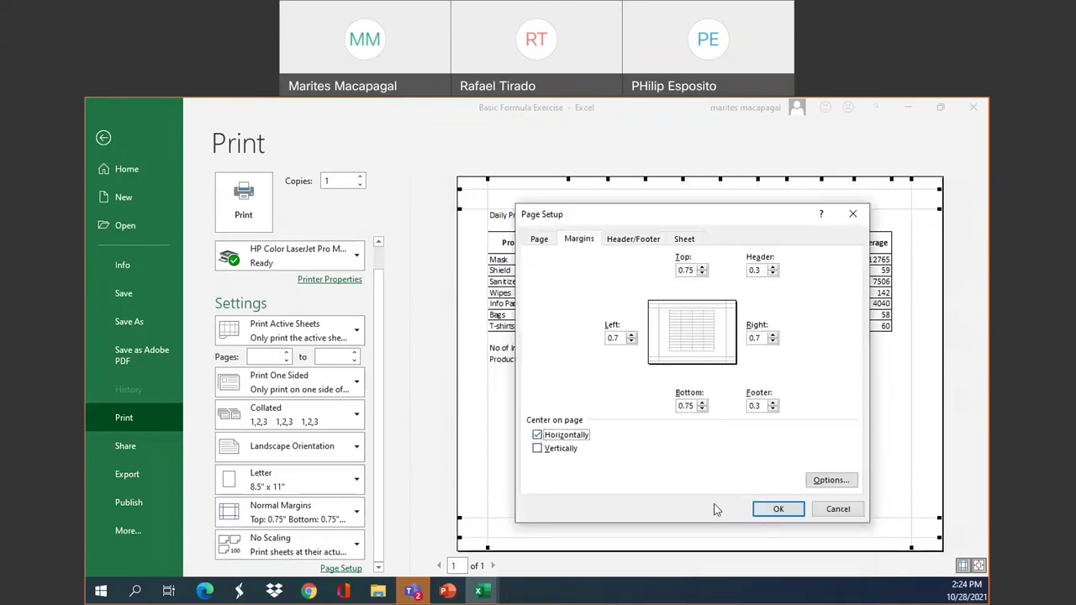
click(778, 509)
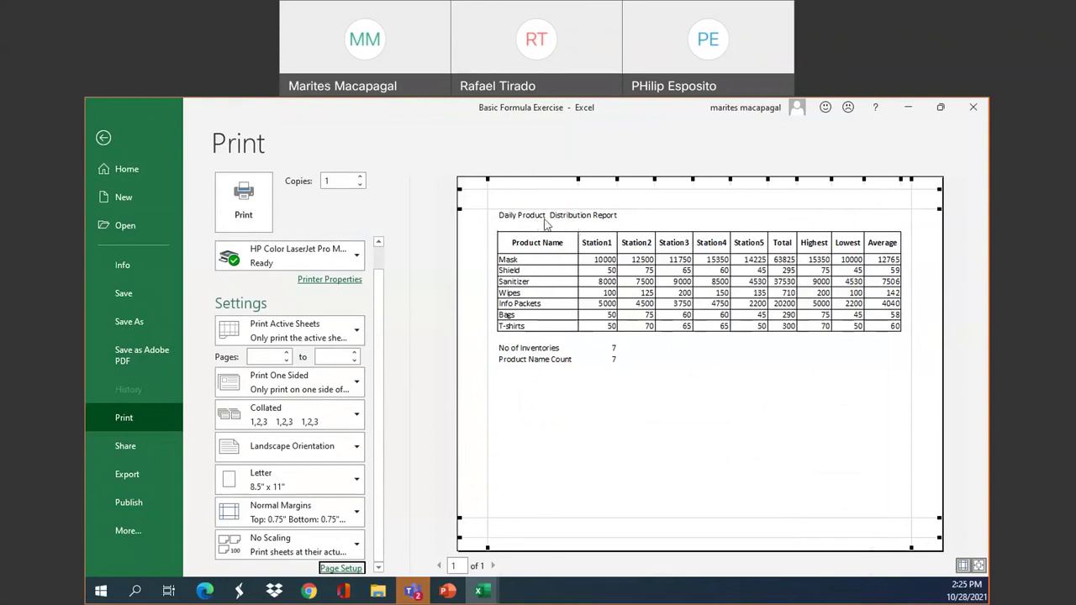
click(104, 139)
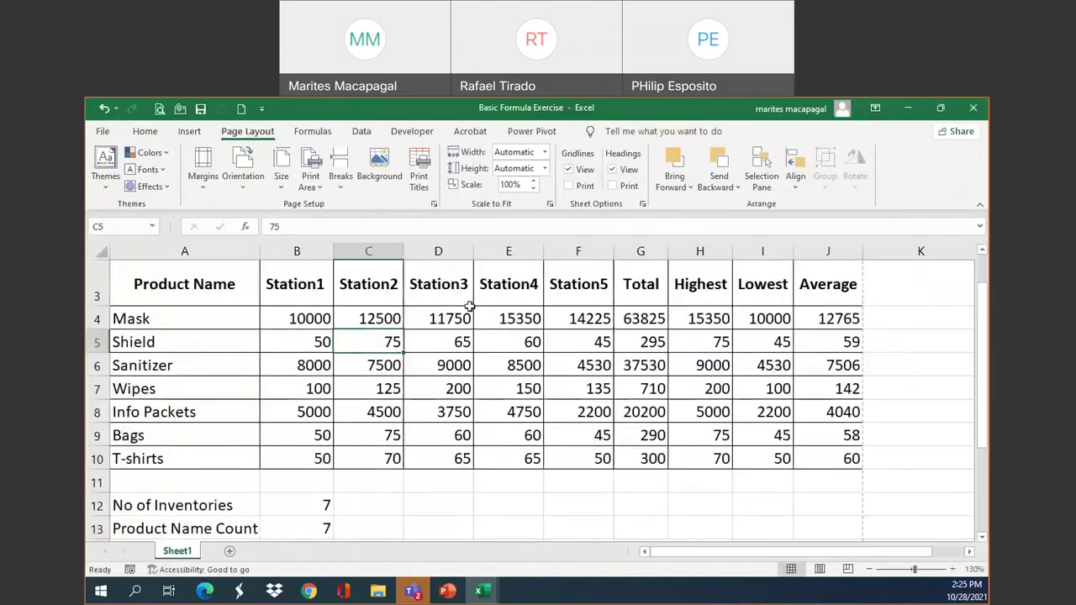
- Merge and center the title "Daily Product Distribution Report" across A1:J1
scroll(984, 362, up, 1)
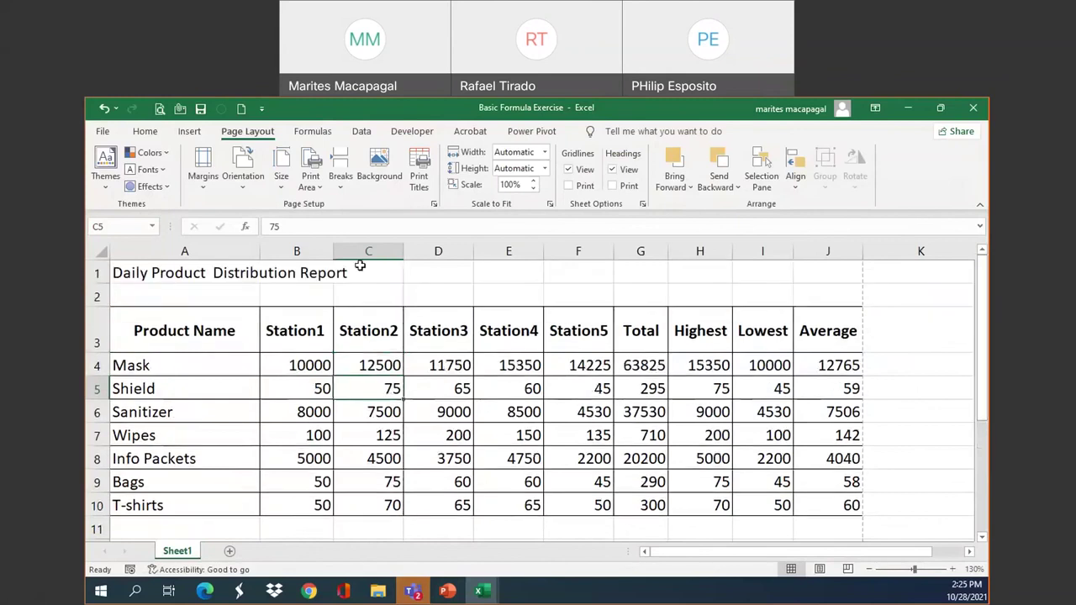
click(166, 271)
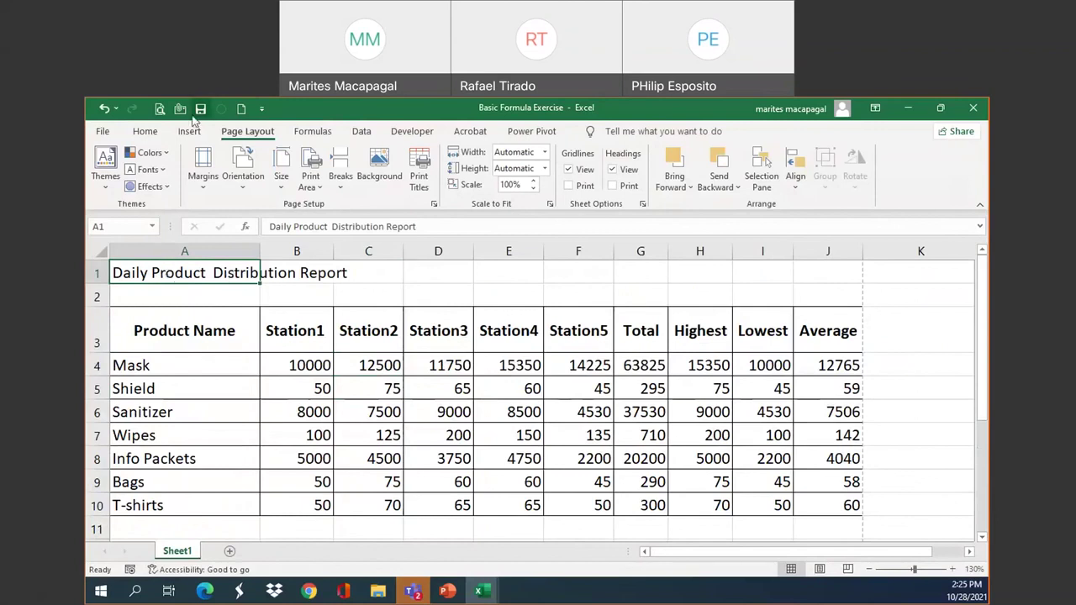
click(144, 133)
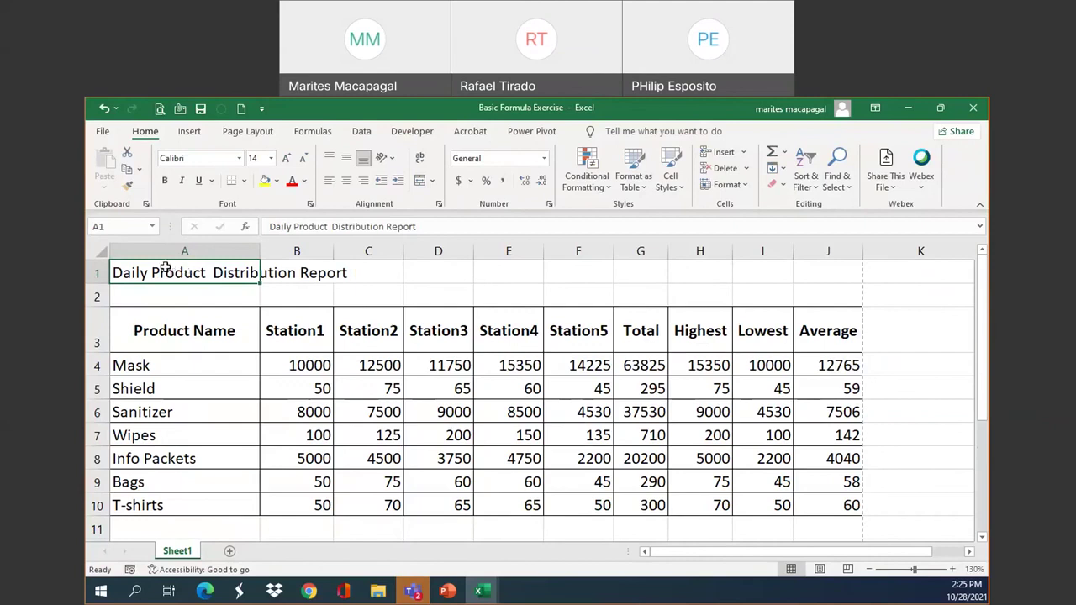
shift+click(825, 275)
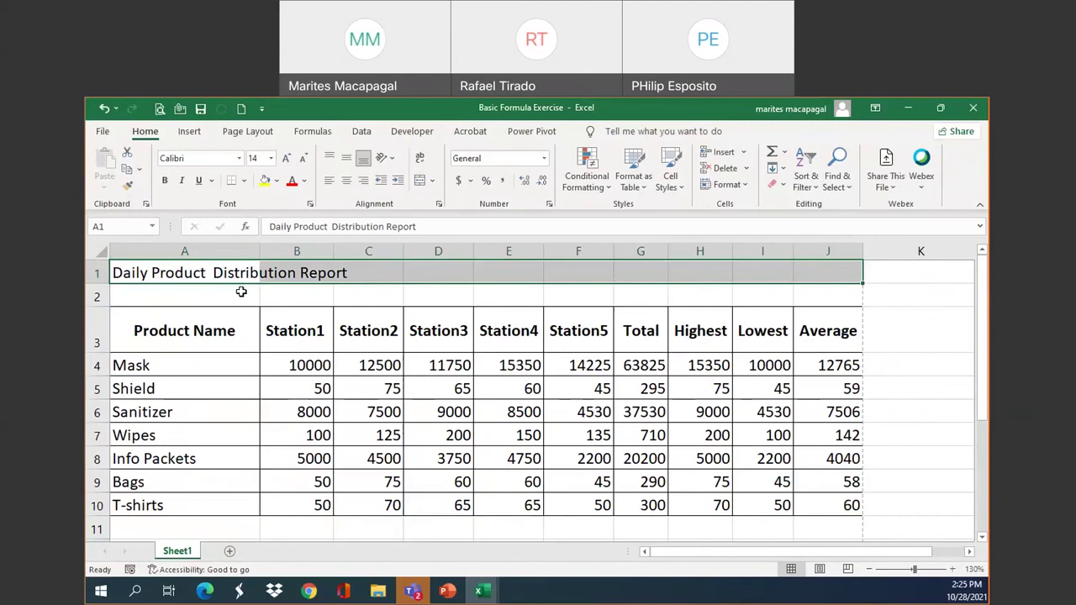
click(432, 181)
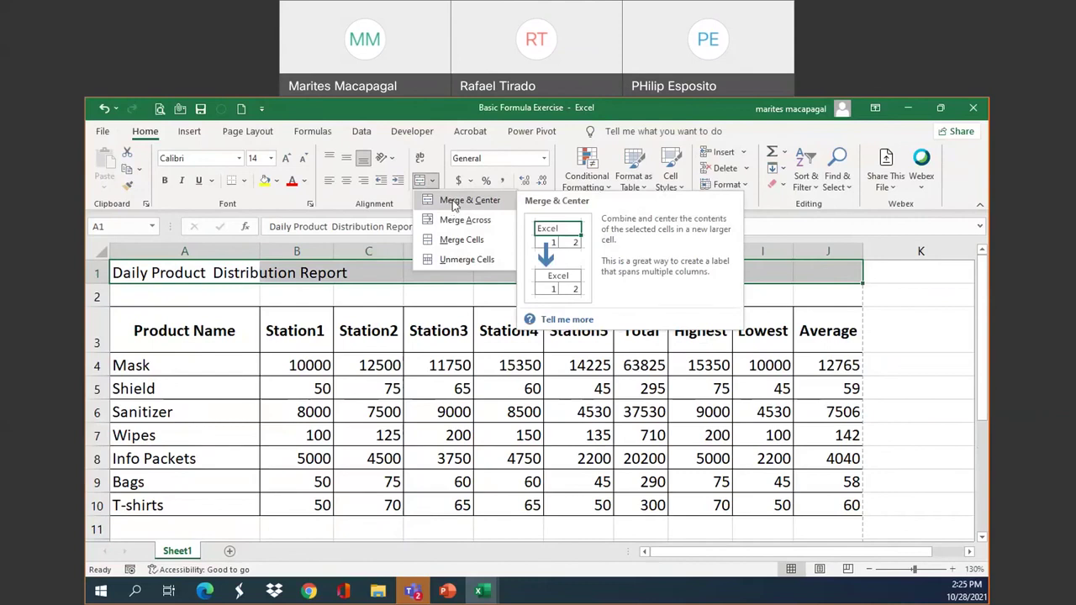
click(455, 202)
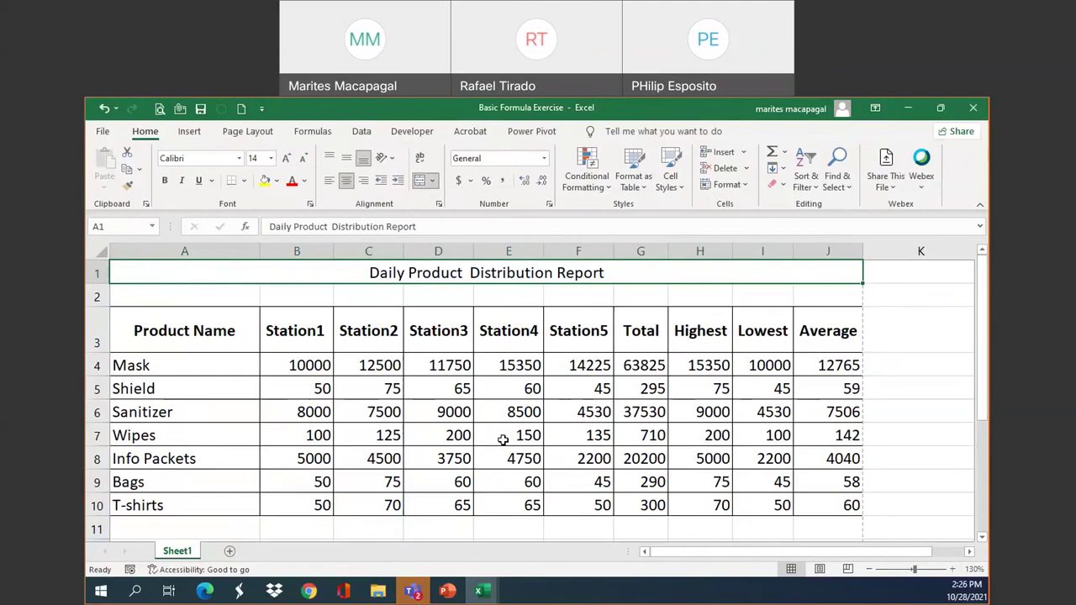
click(385, 293)
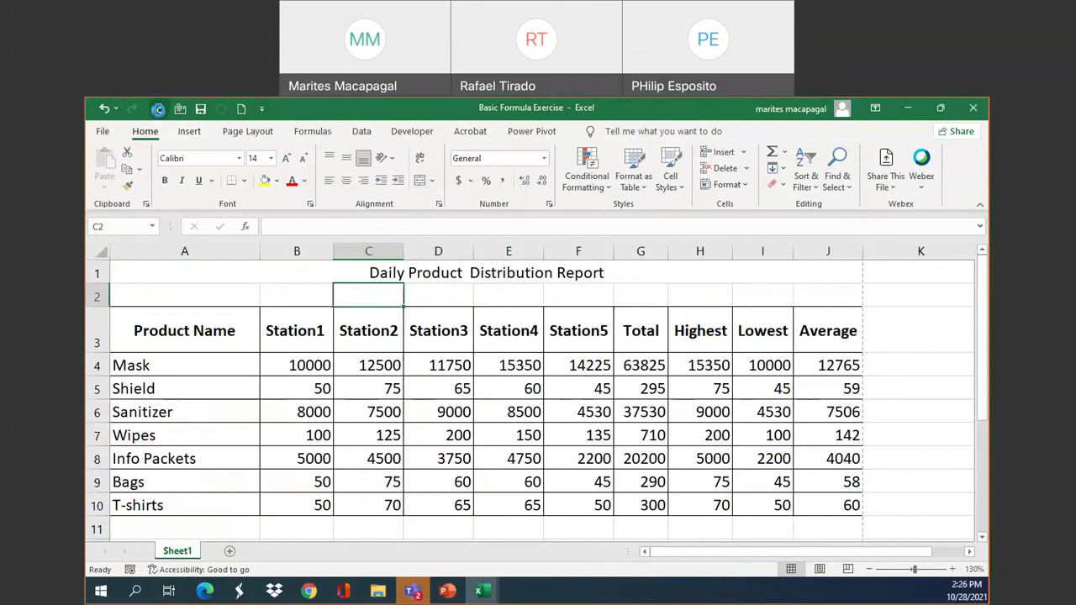
- Check the merged title and the page settings in print preview, and return to the worksheet
click(158, 109)
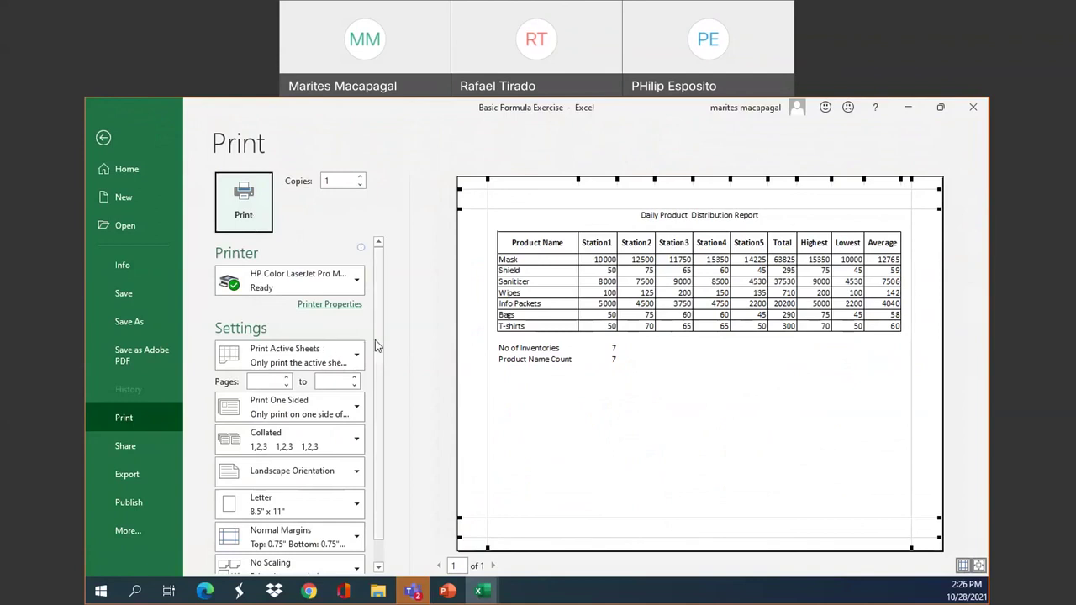
scroll(381, 332, down, 2)
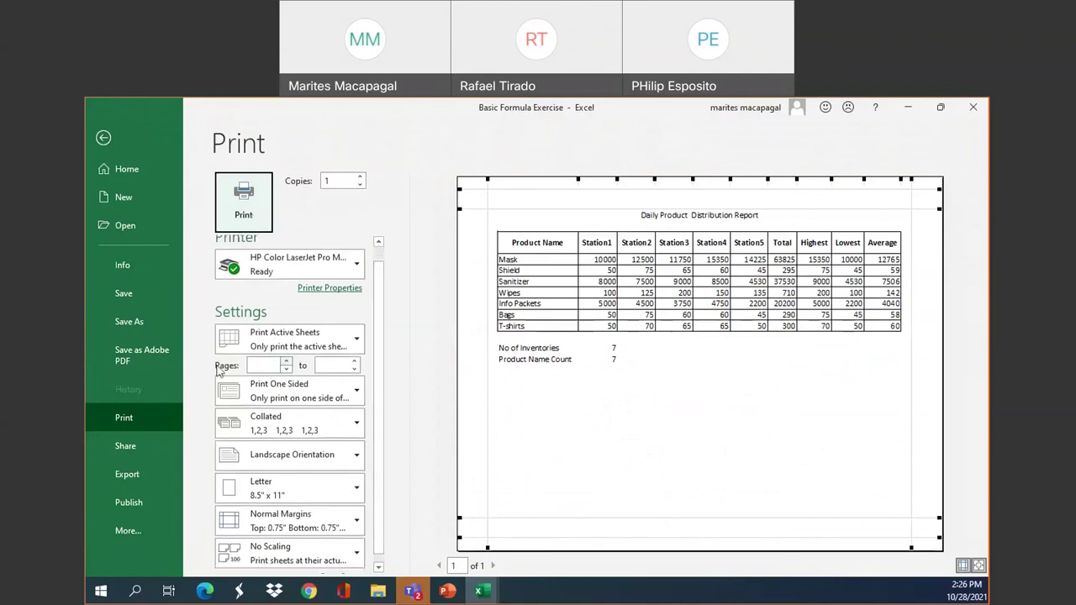
scroll(378, 363, down, 1)
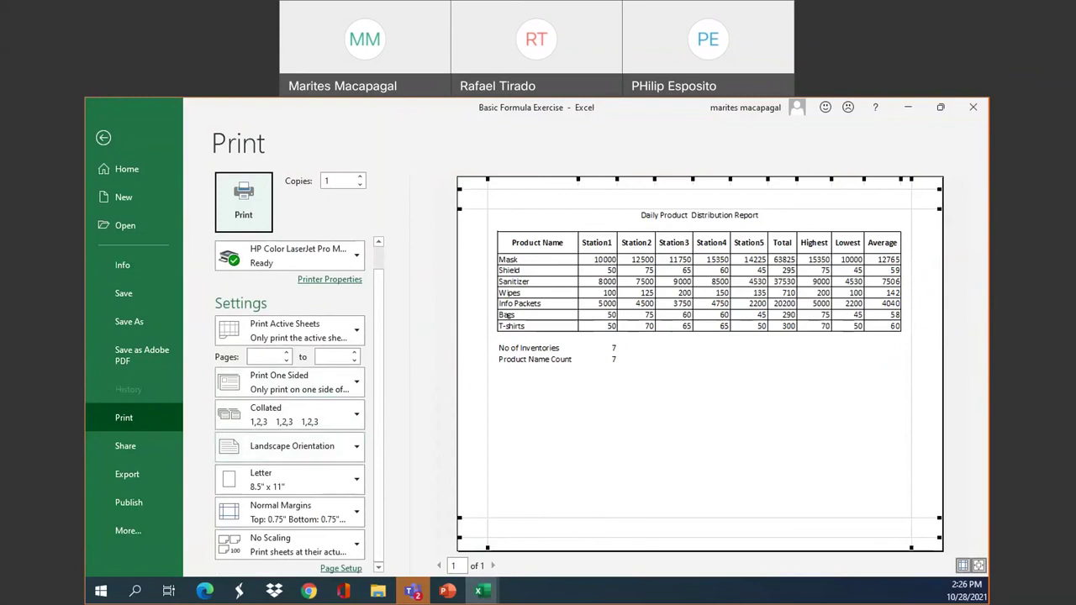
click(105, 139)
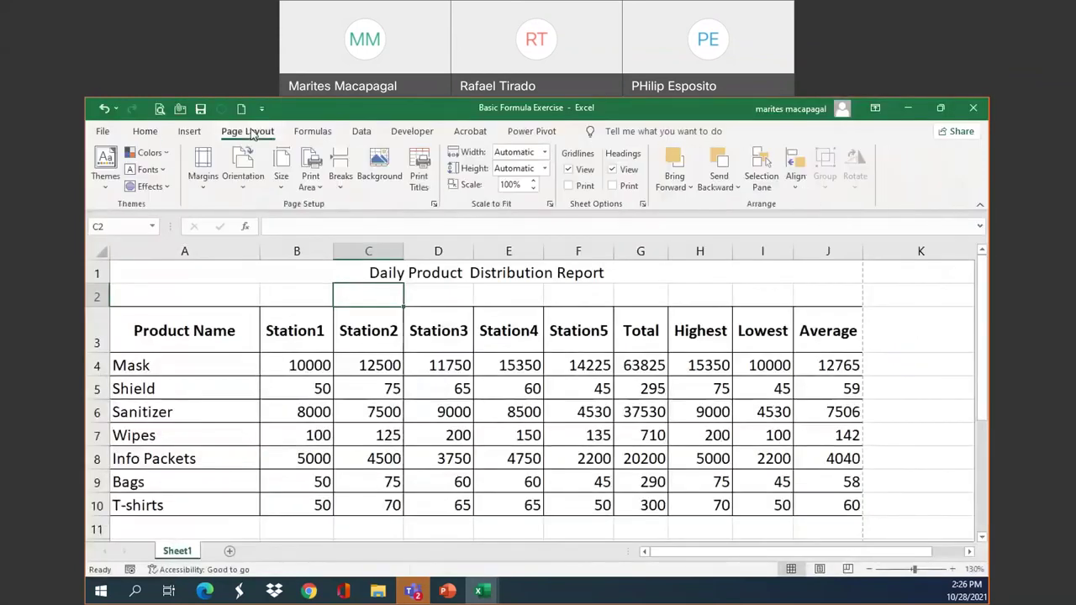
click(159, 109)
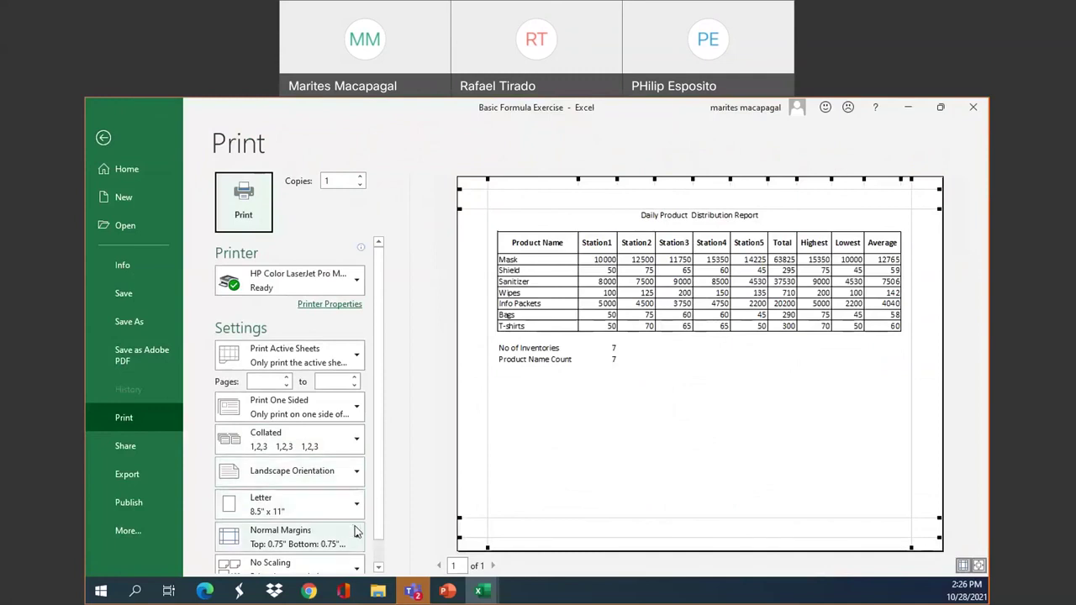
click(103, 139)
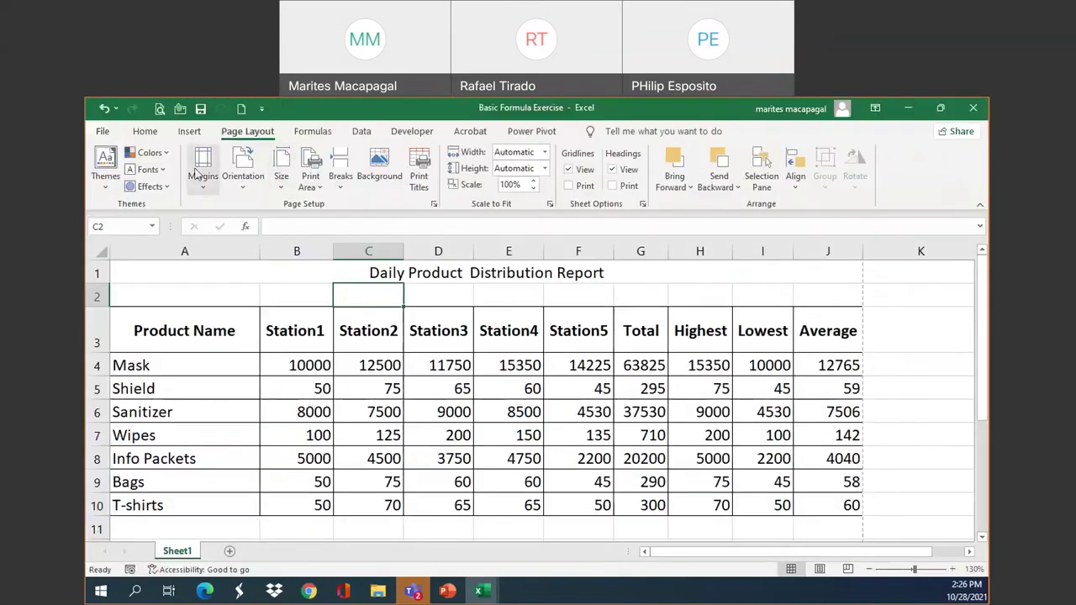
- Review the worksheet's custom margins and Center on page options in Page Setup, and dismiss the dialog
click(206, 188)
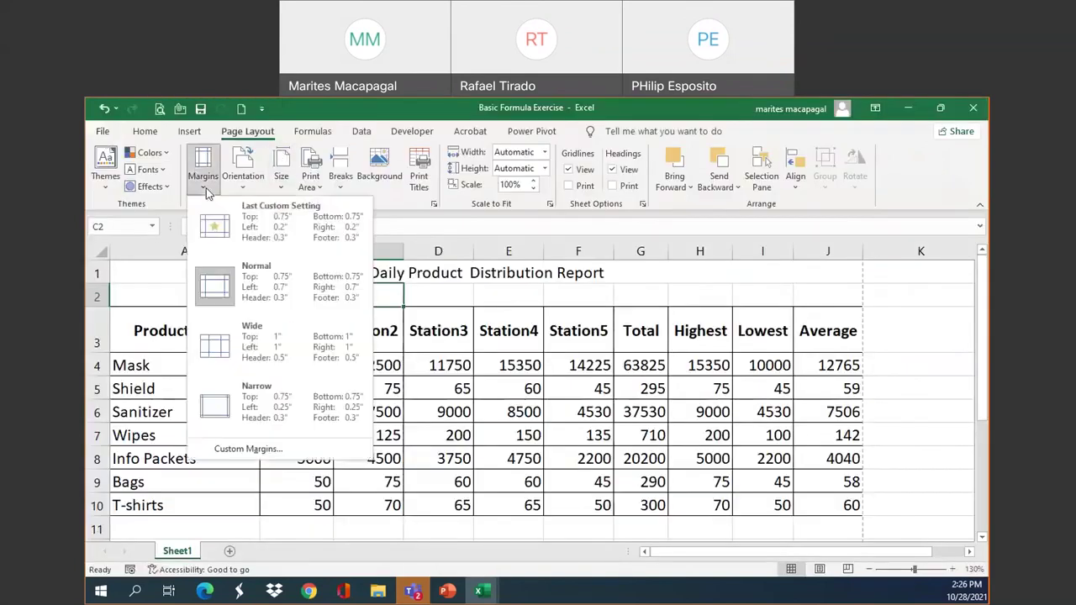
click(249, 450)
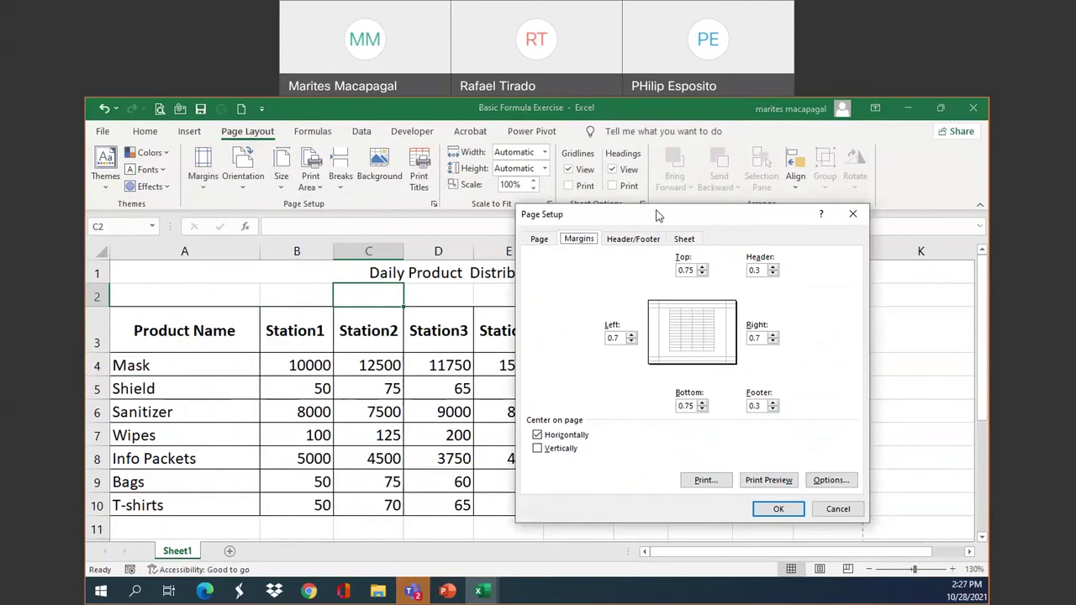
drag(657, 217, 455, 122)
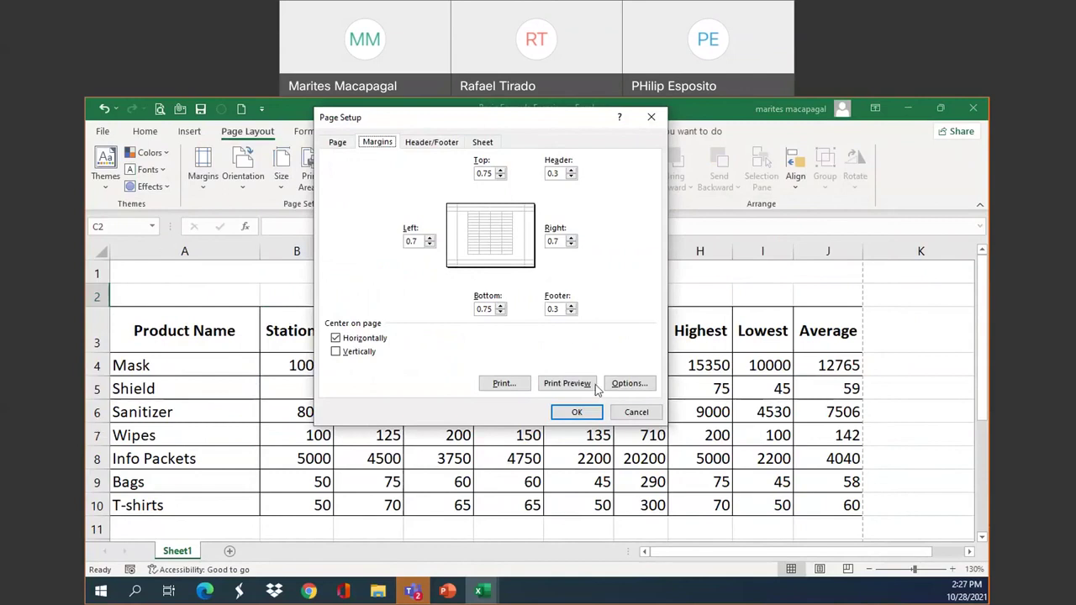
click(636, 413)
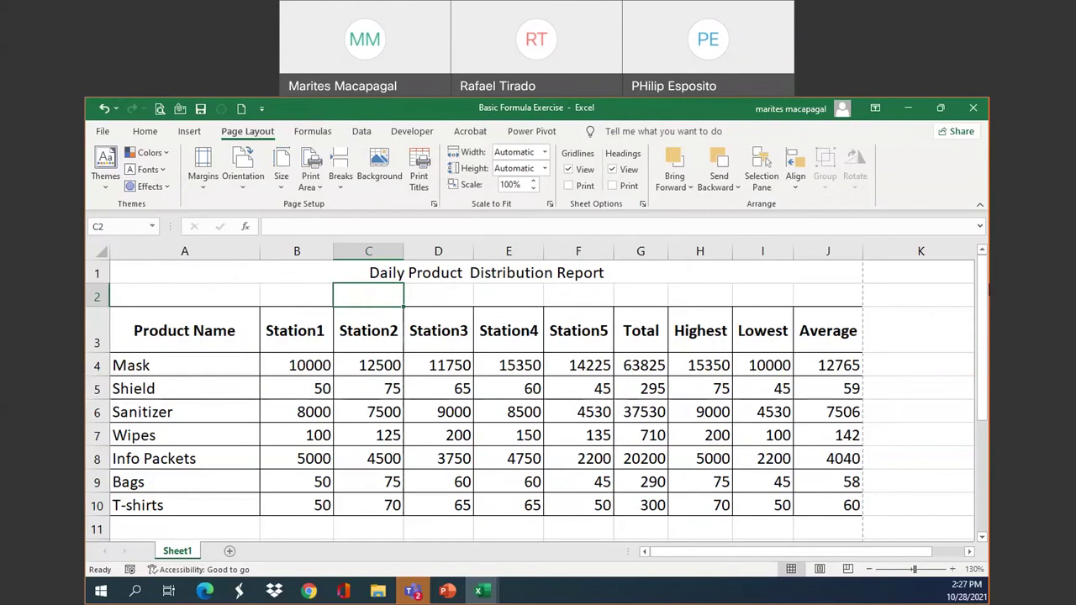
- Switch to the PowerPoint slide show and step back through the animations of the "Structure of a Function" slide
click(447, 592)
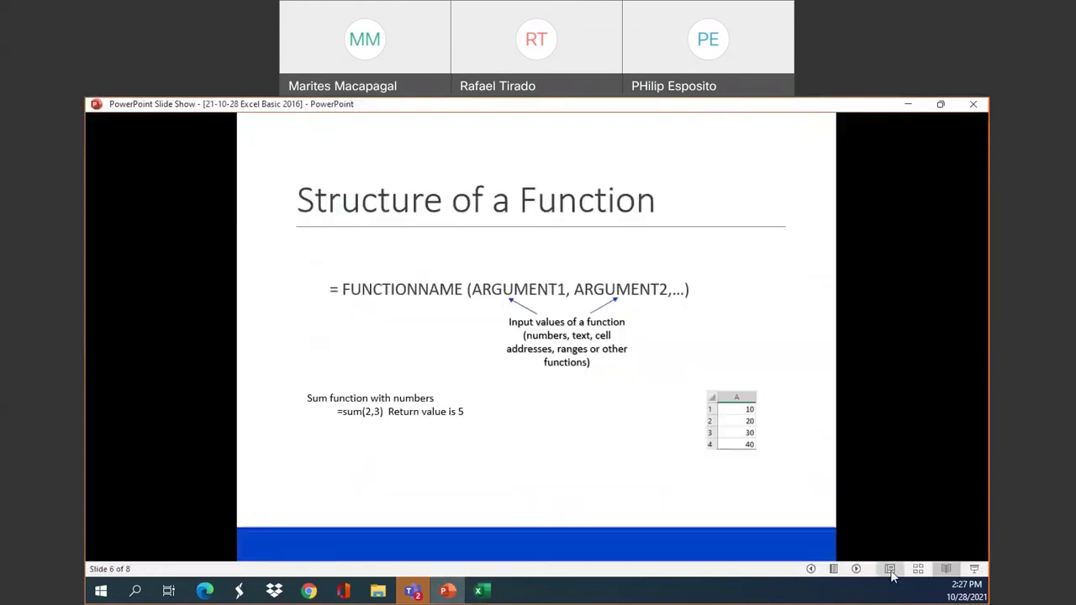
click(811, 569)
click(811, 569)
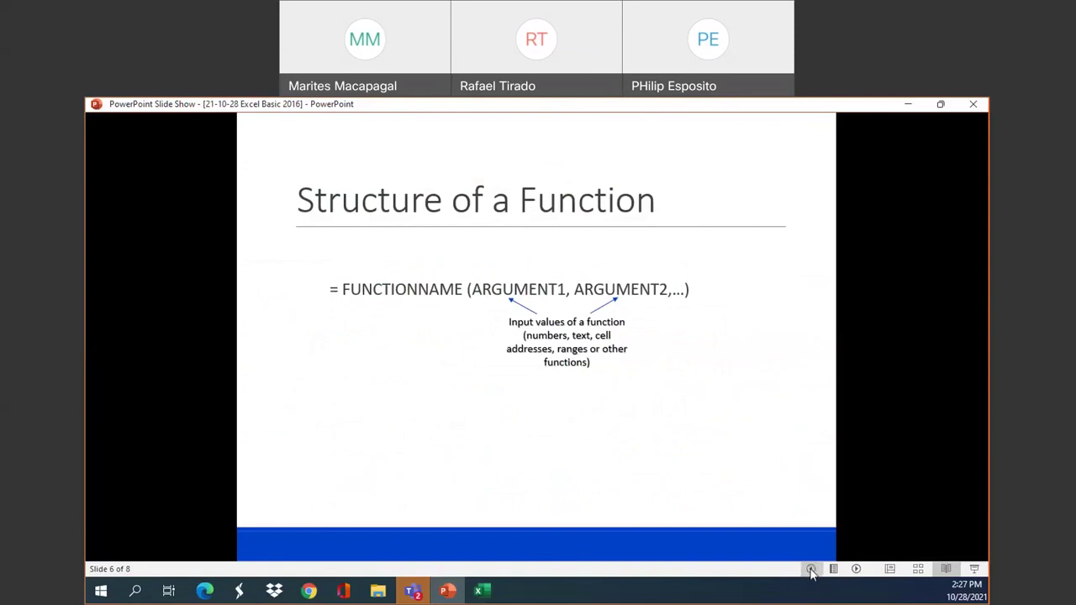
click(811, 569)
click(811, 569)
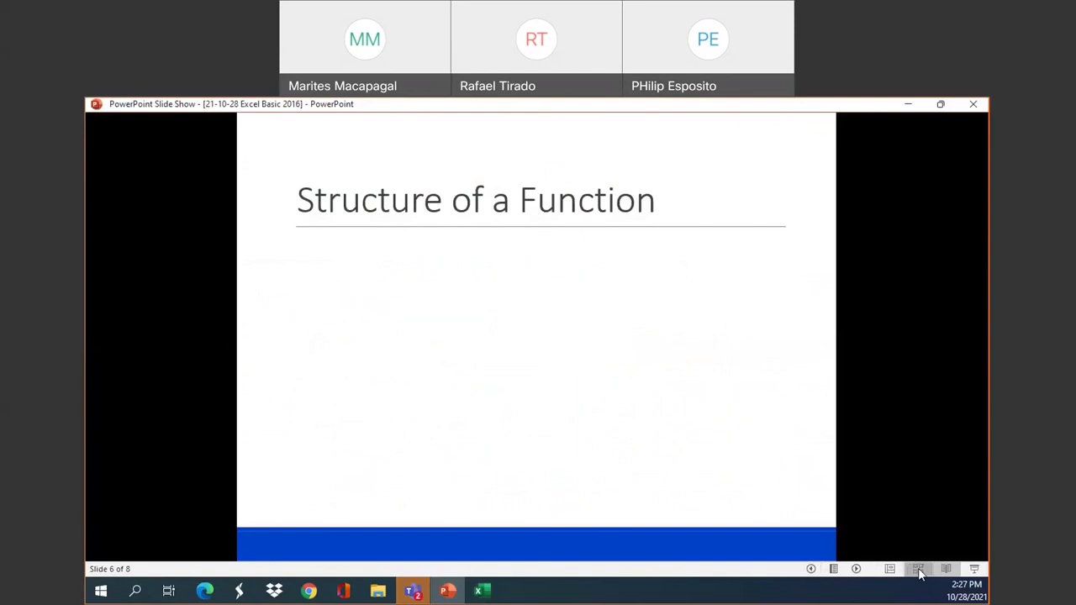